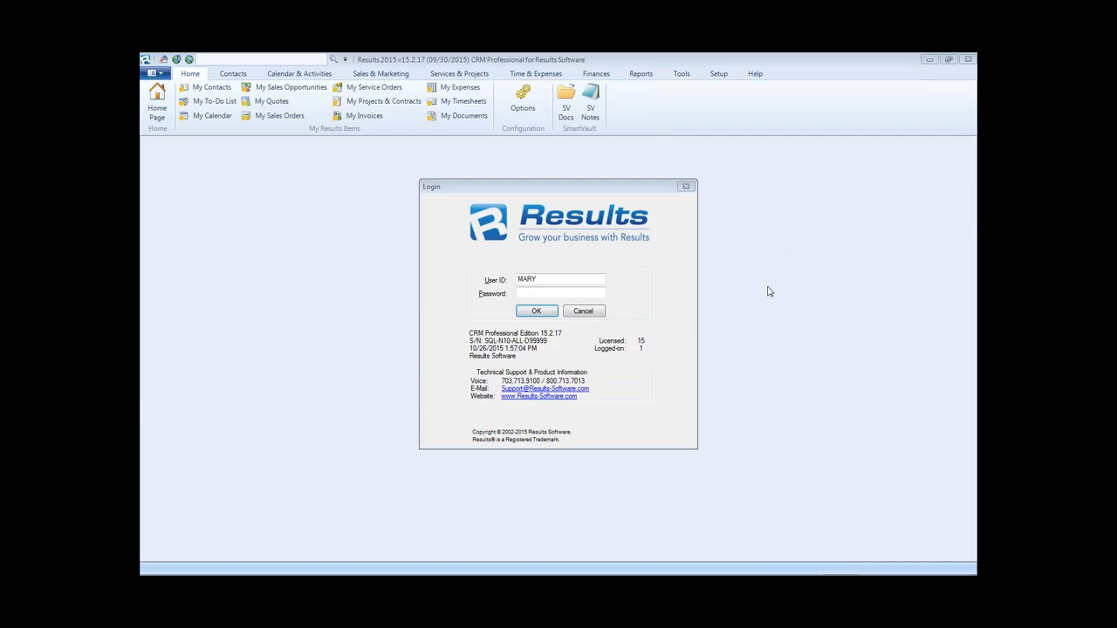
- Log in and open the Contacts Data Management Center showing all 124 pages of contacts
click(538, 312)
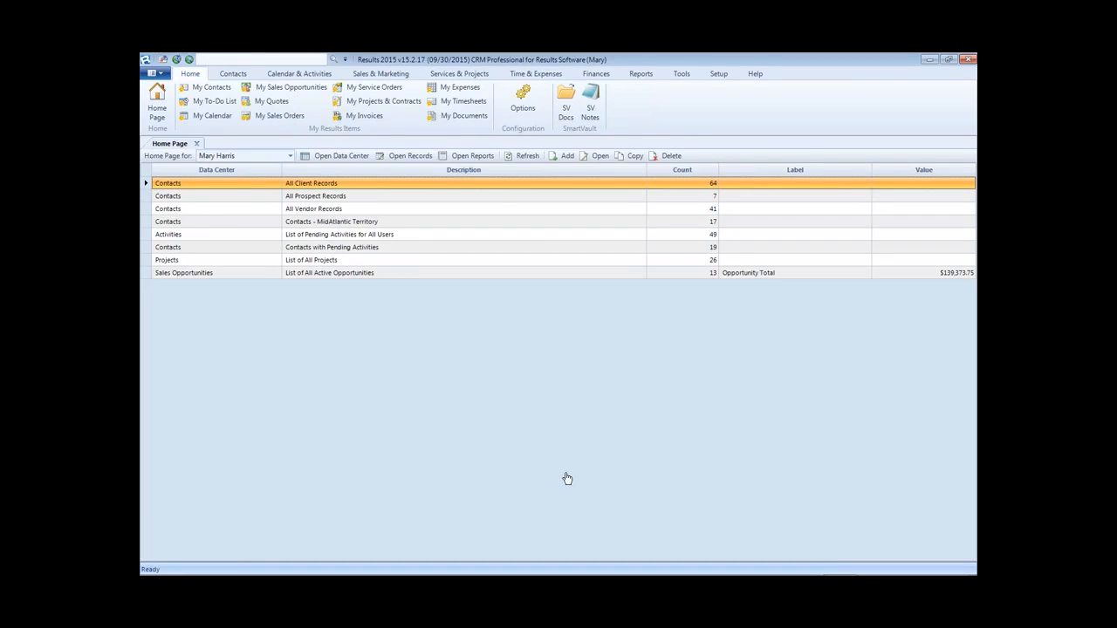
click(233, 73)
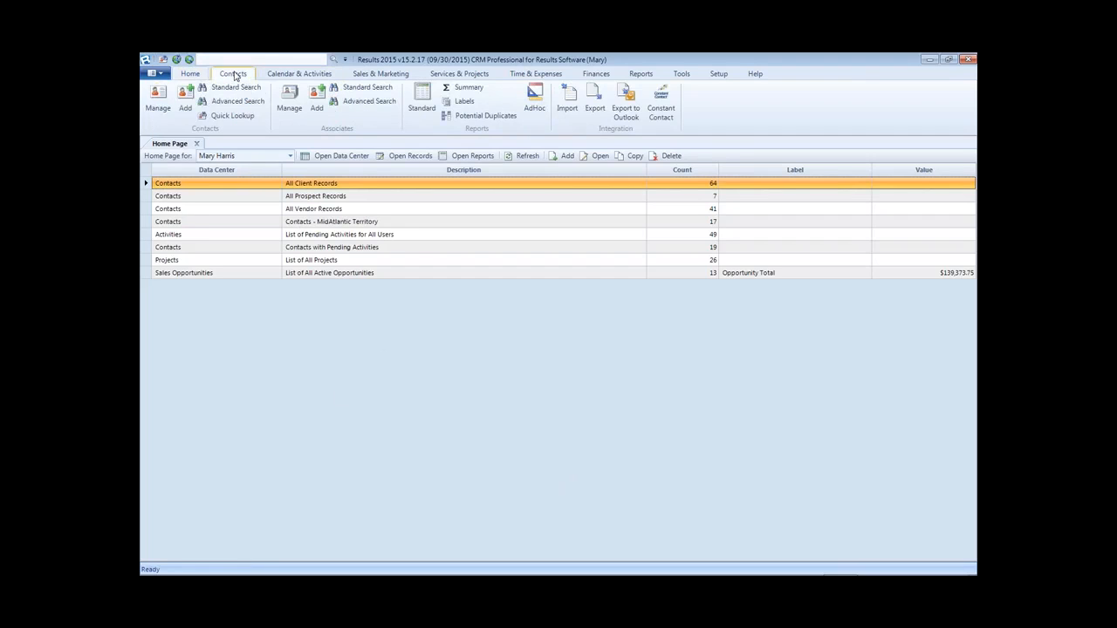
click(159, 96)
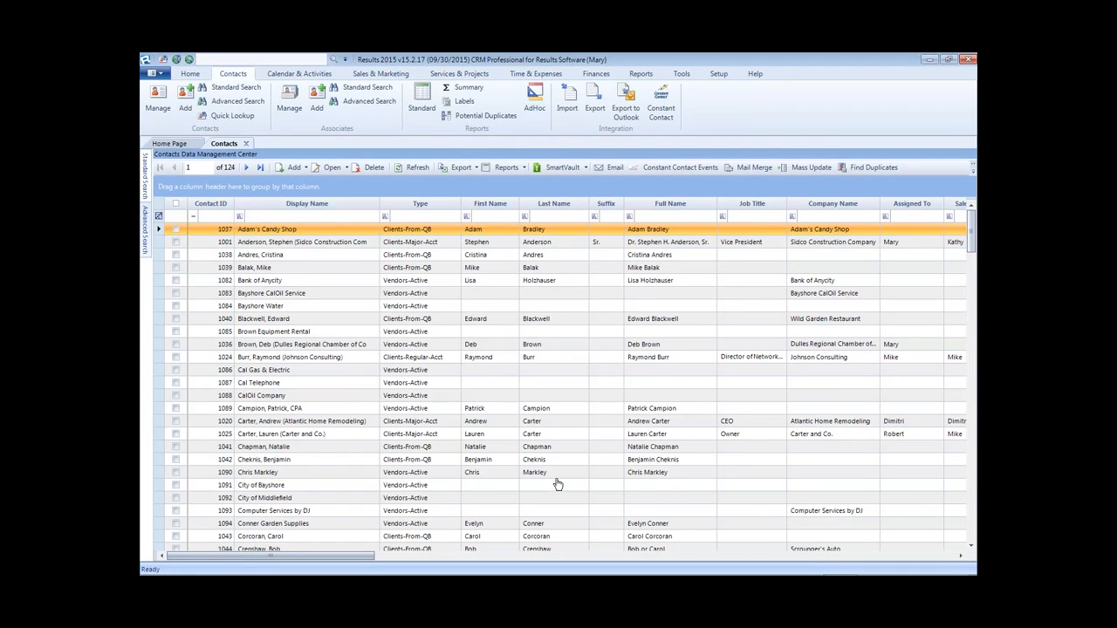
click(404, 217)
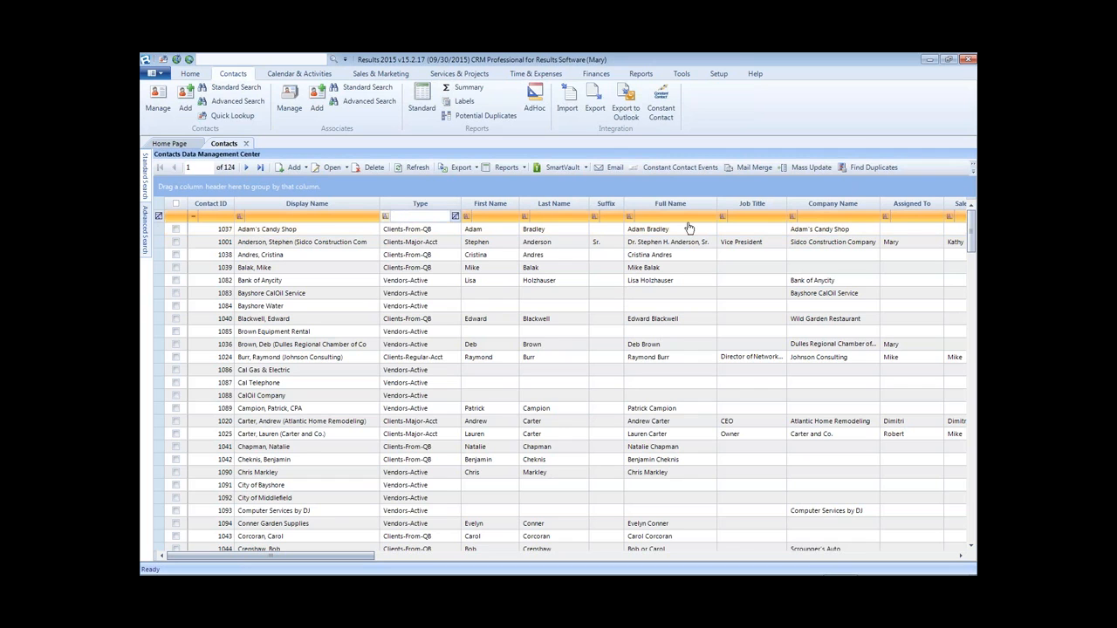
text(pro)
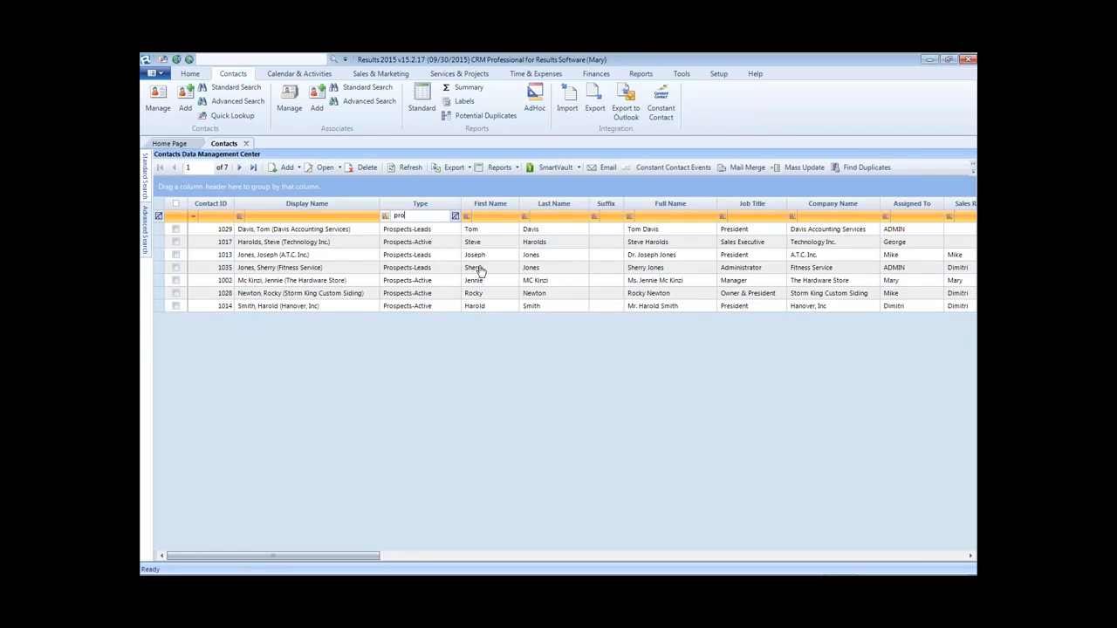
double_click(417, 214)
key(Delete)
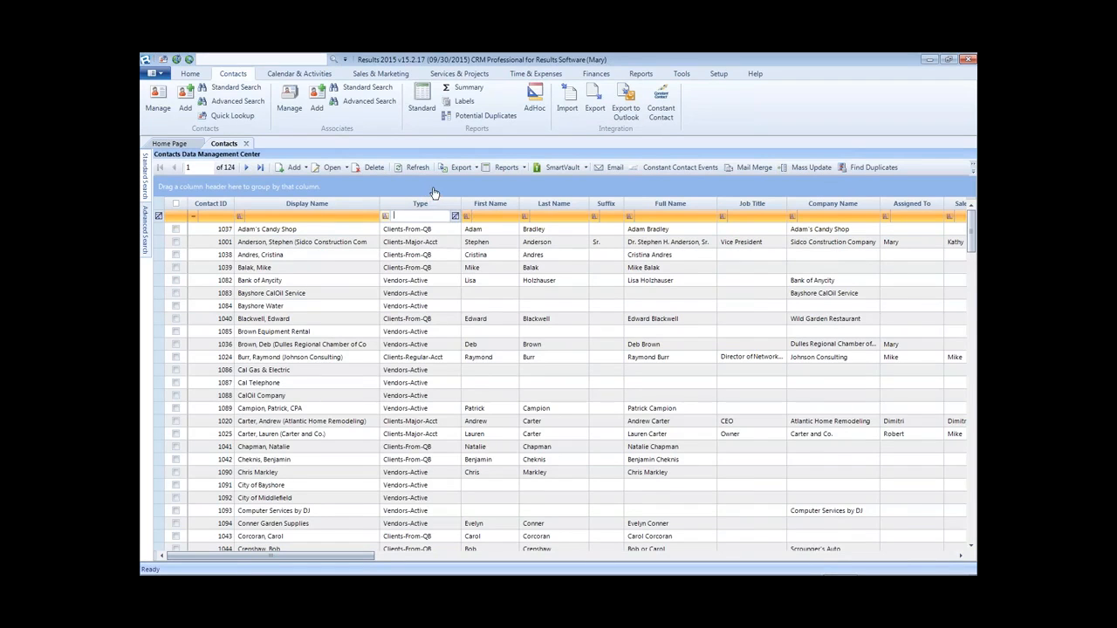
- Place the Email column right after Type and widen it so full addresses show
drag(362, 557, 601, 557)
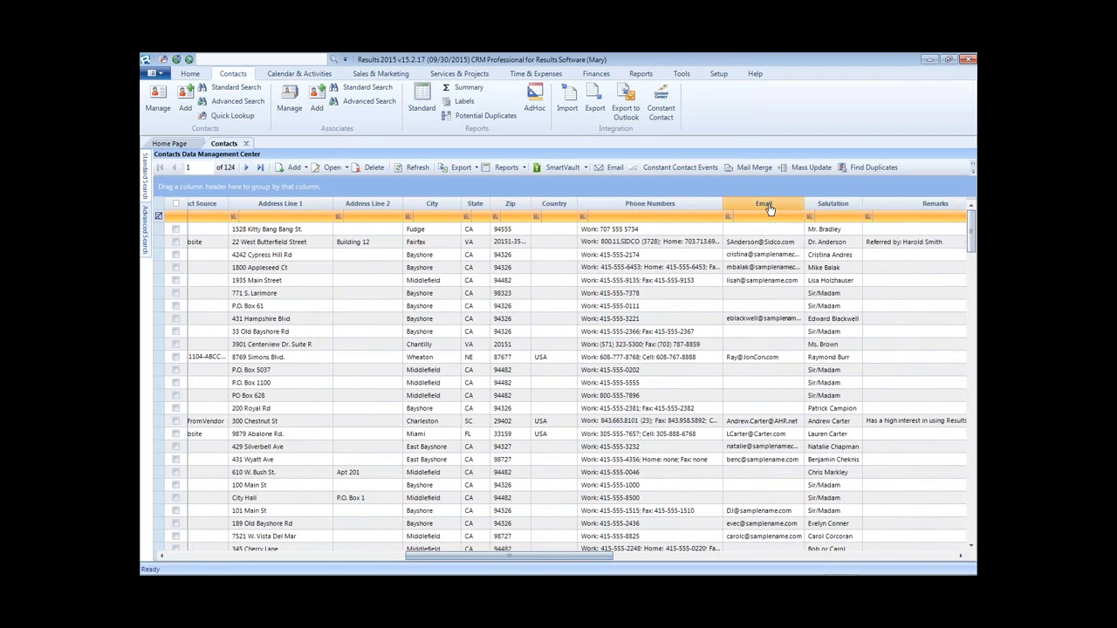
drag(769, 209, 456, 219)
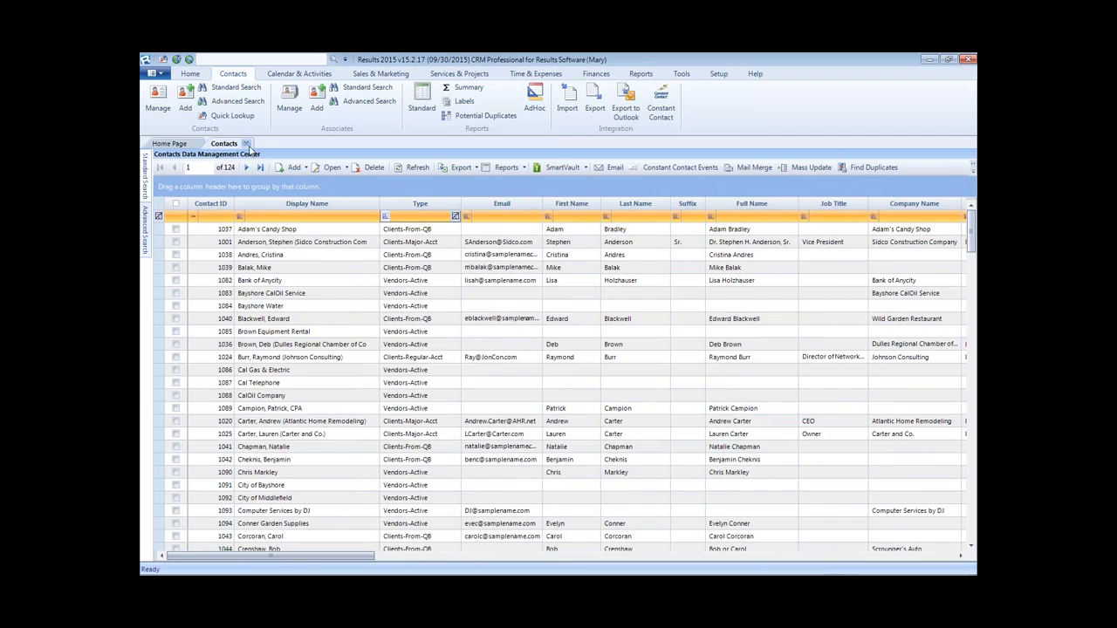
click(246, 143)
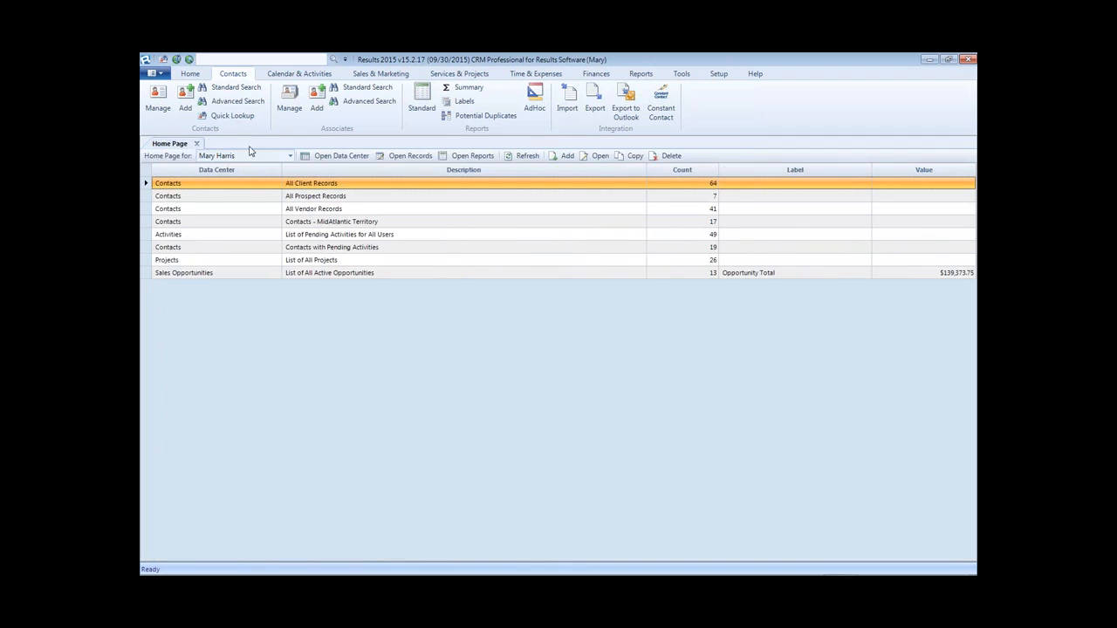
click(158, 98)
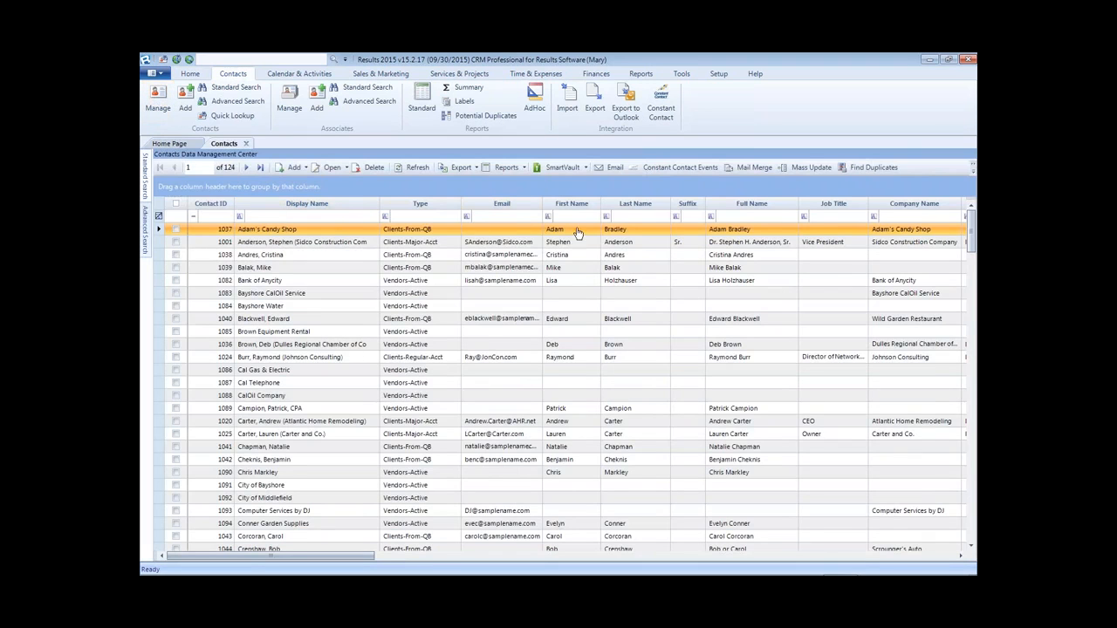
drag(542, 203, 598, 203)
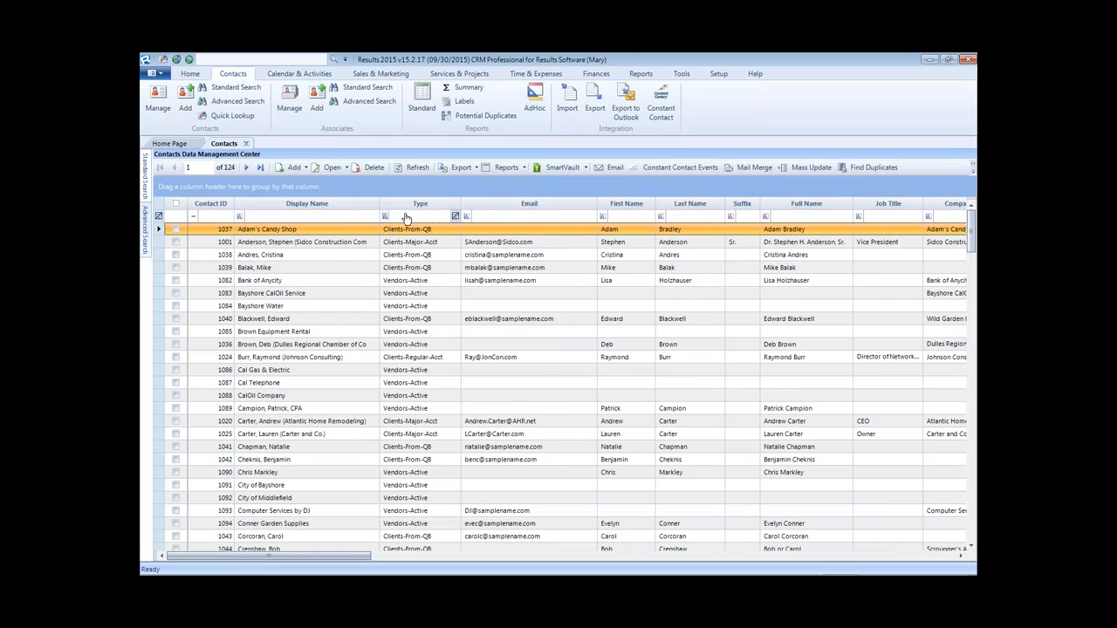
click(440, 217)
text(cl)
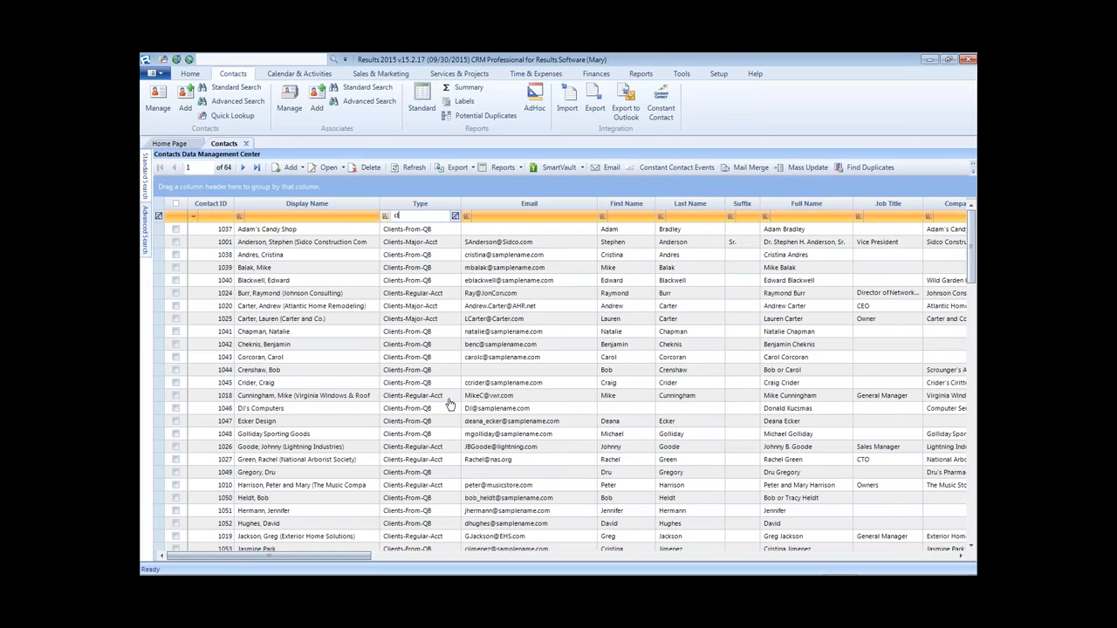
mouse_move(387, 522)
drag(347, 557, 533, 551)
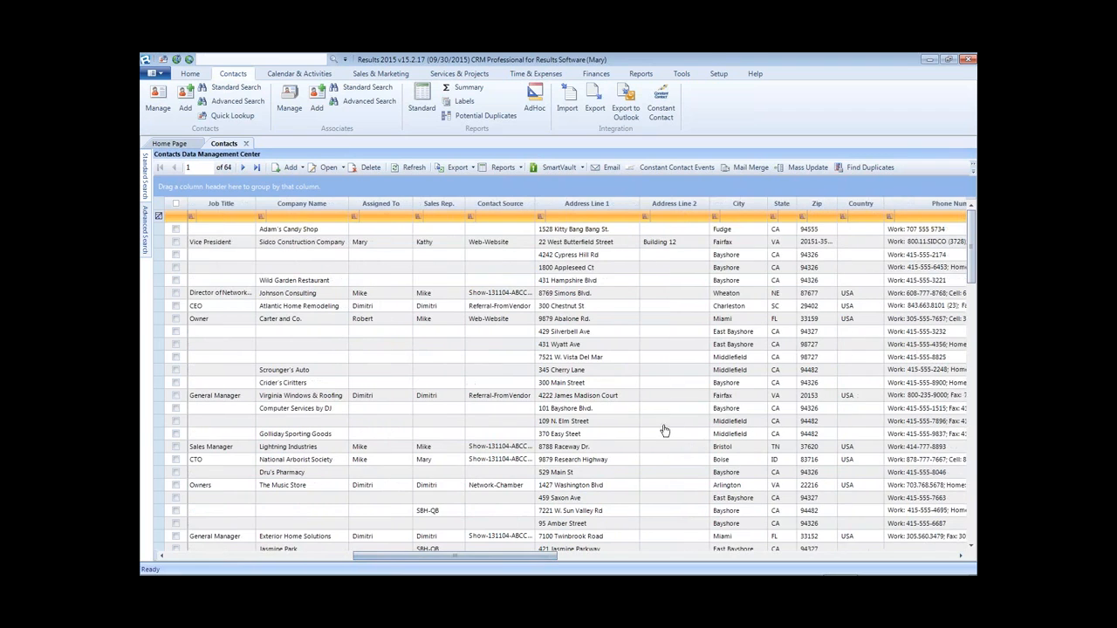
click(782, 218)
text(va)
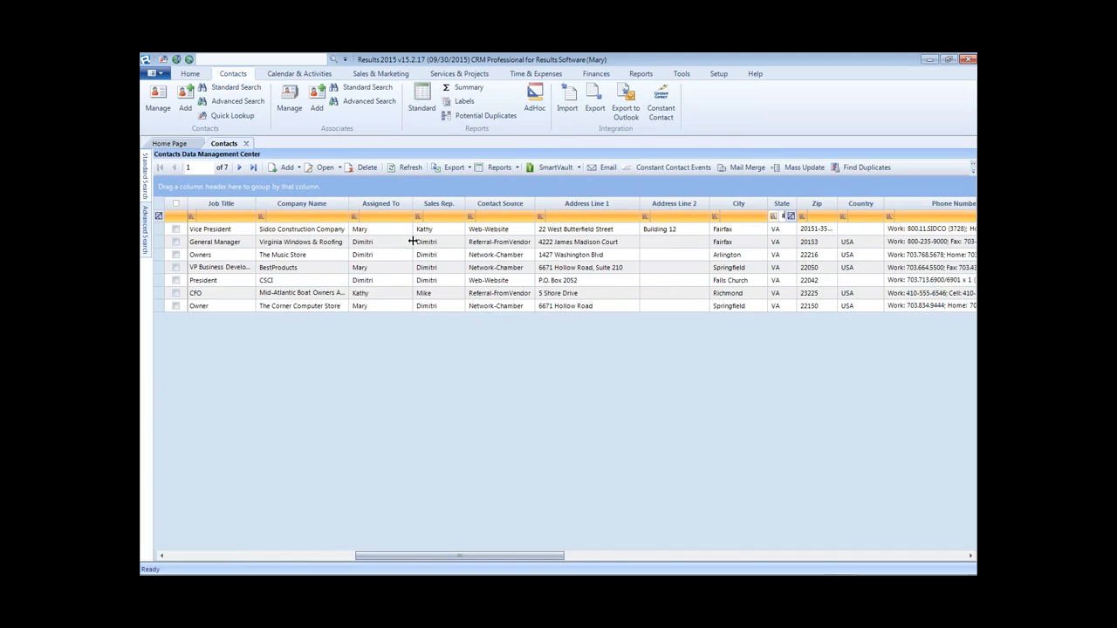
drag(387, 559, 177, 551)
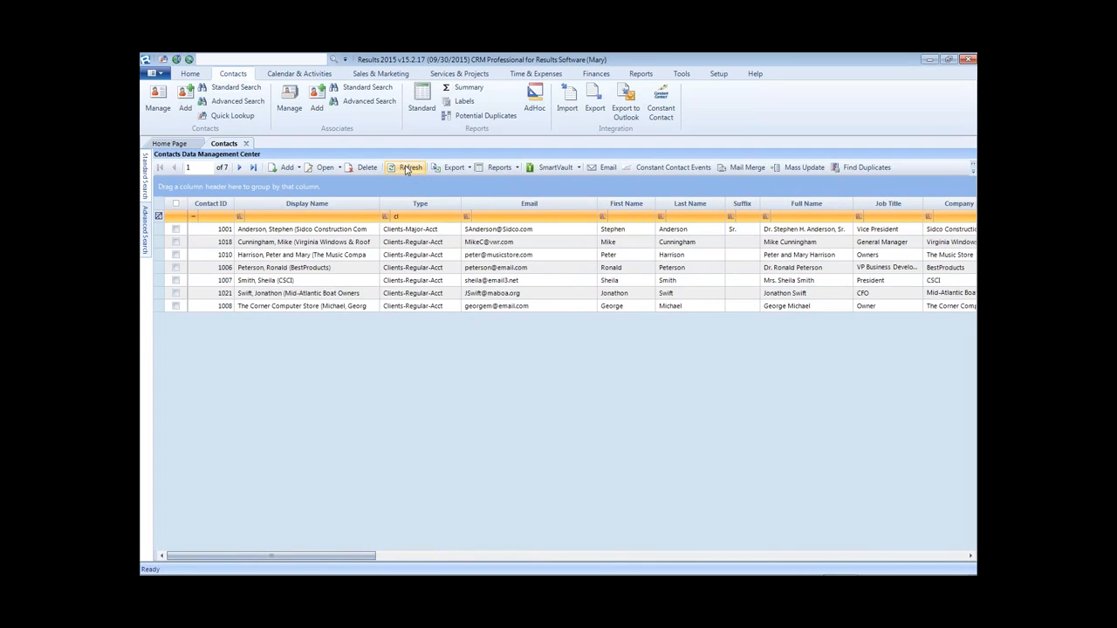
click(159, 217)
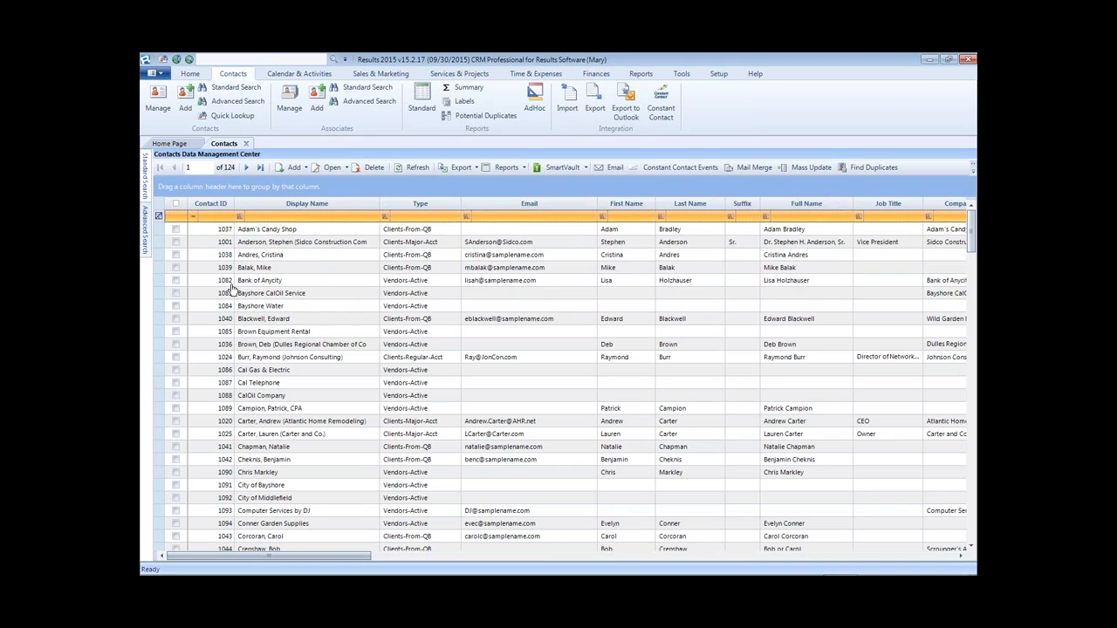
mouse_move(144, 172)
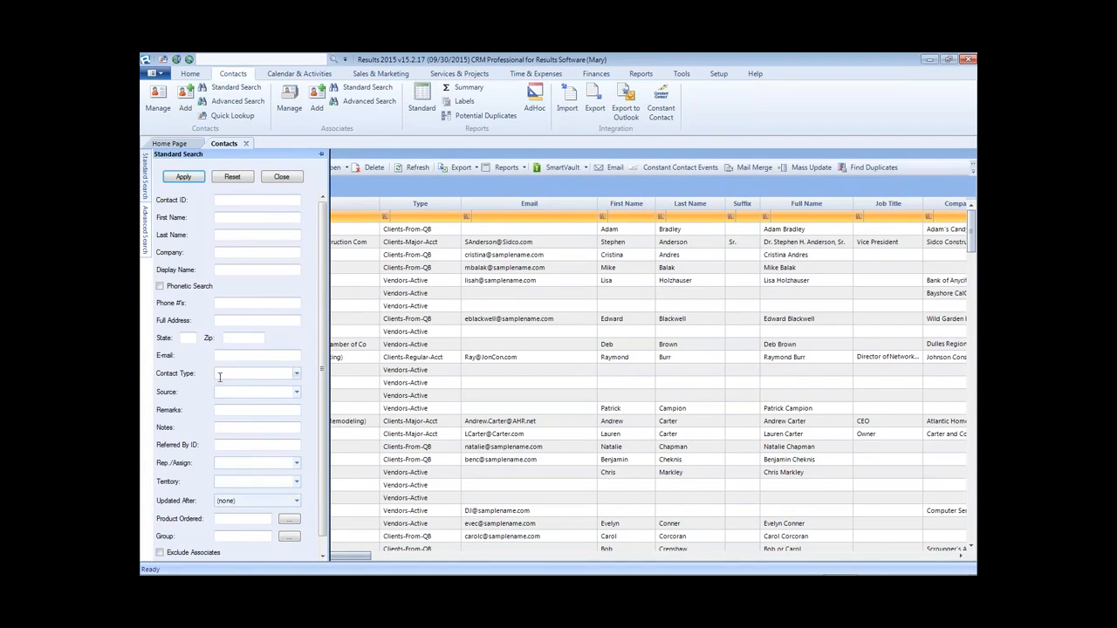
click(253, 372)
text(C)
key(Delete)
text(l)
click(188, 338)
click(183, 176)
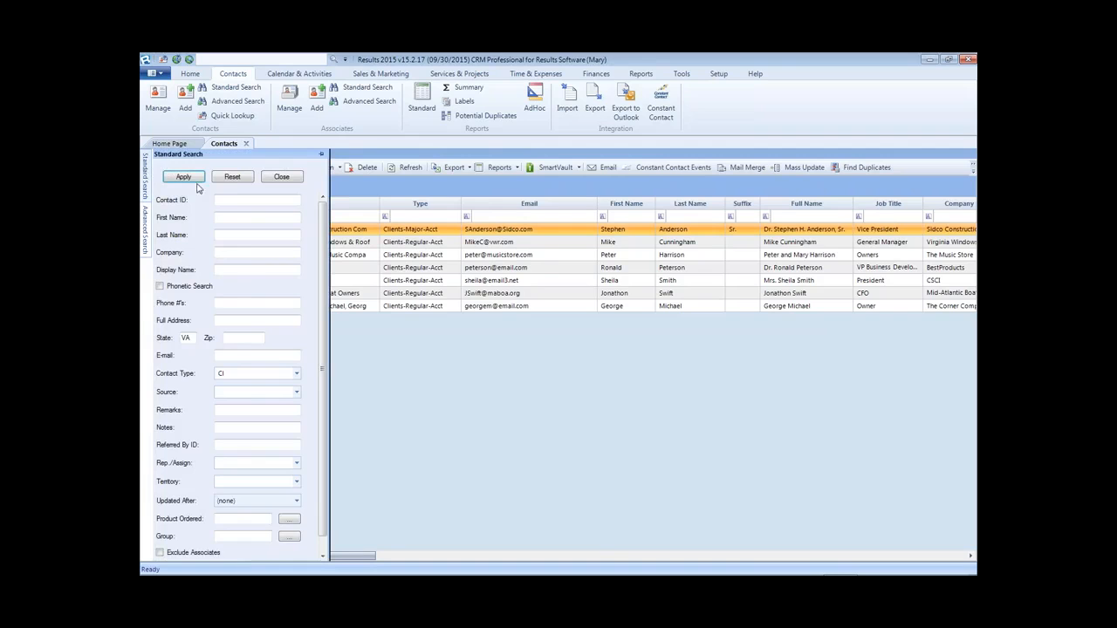
click(233, 177)
click(185, 177)
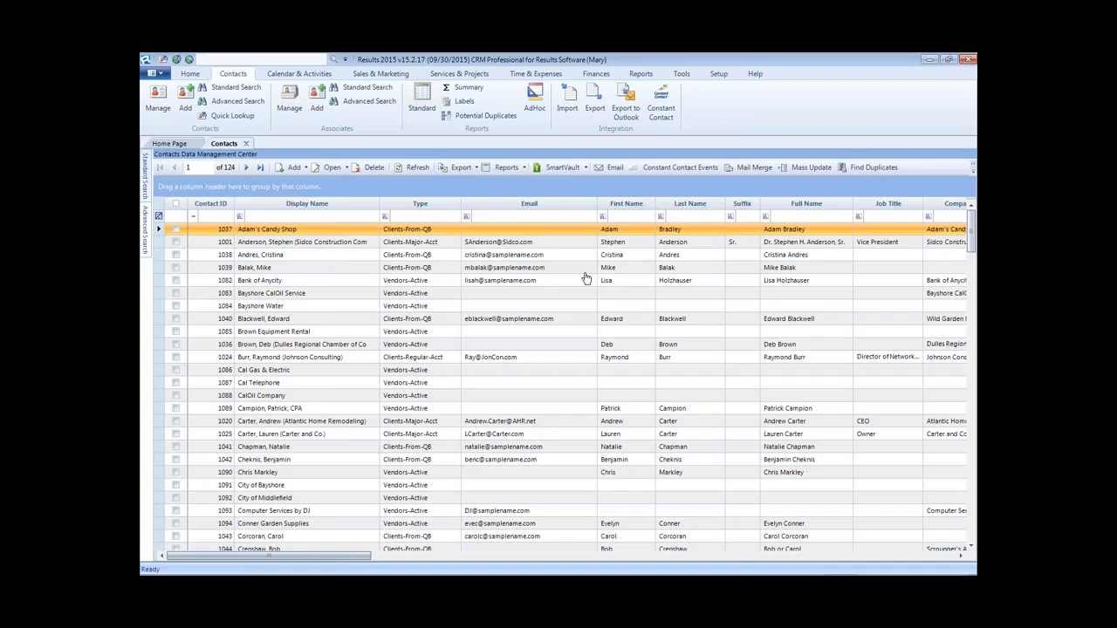
- Apply the 'All Client Records' named search from Advanced Search
click(145, 218)
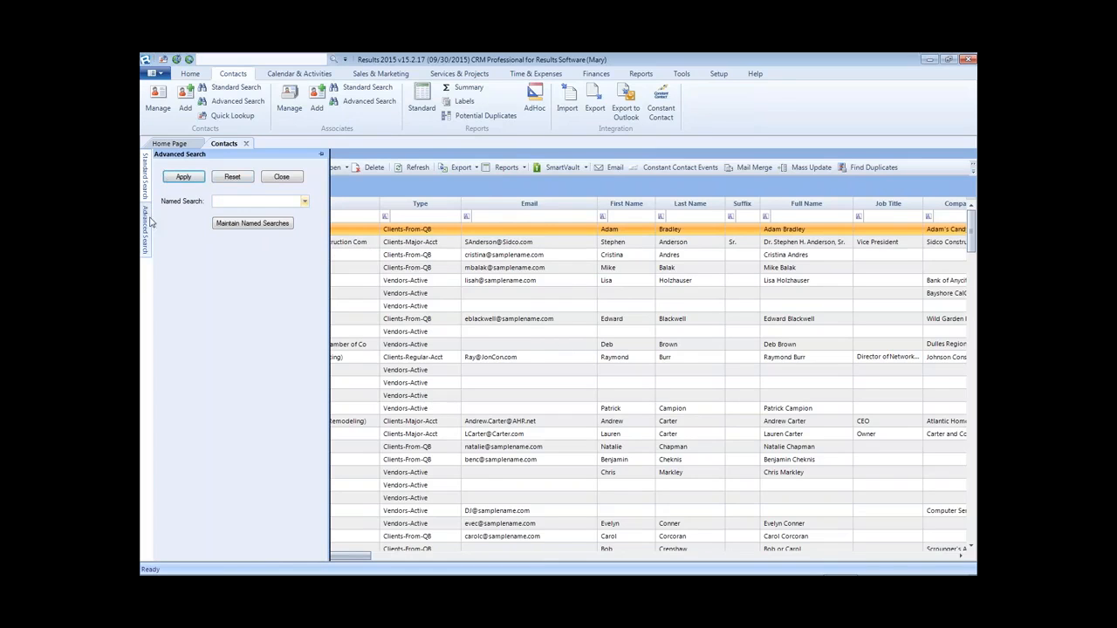
click(304, 203)
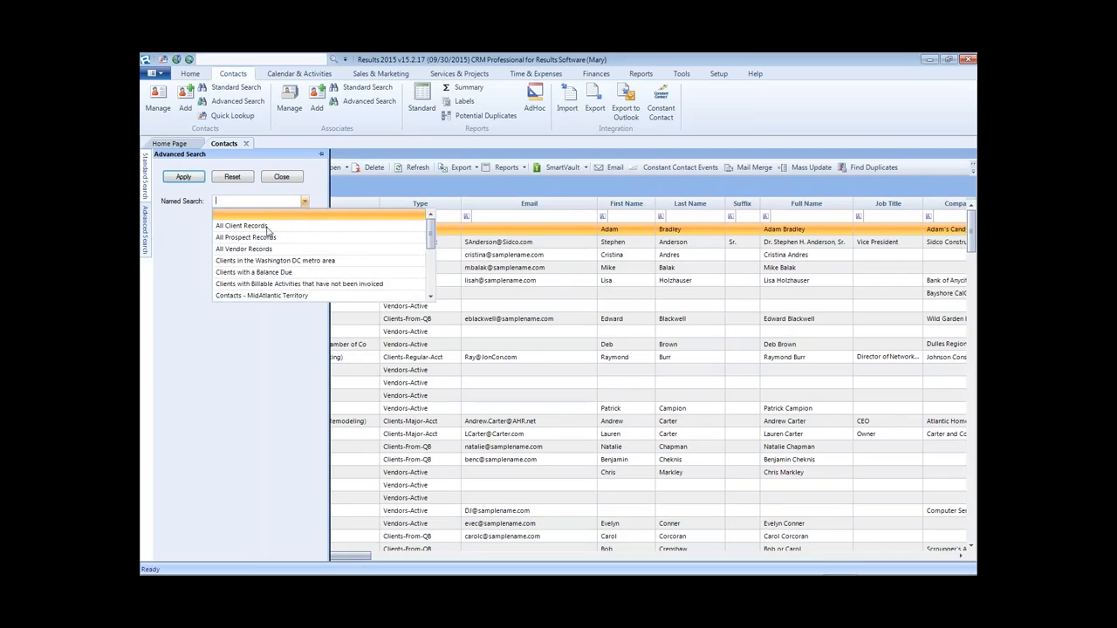
mouse_move(431, 235)
mouse_down()
mouse_move(431, 272)
mouse_move(441, 227)
mouse_up()
click(240, 226)
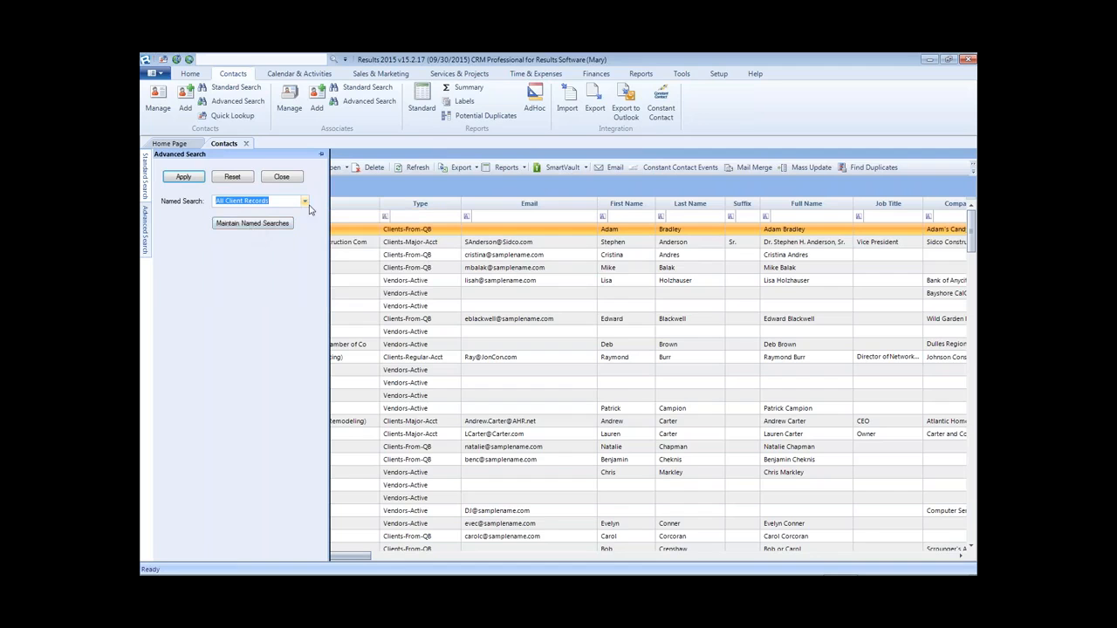
click(183, 177)
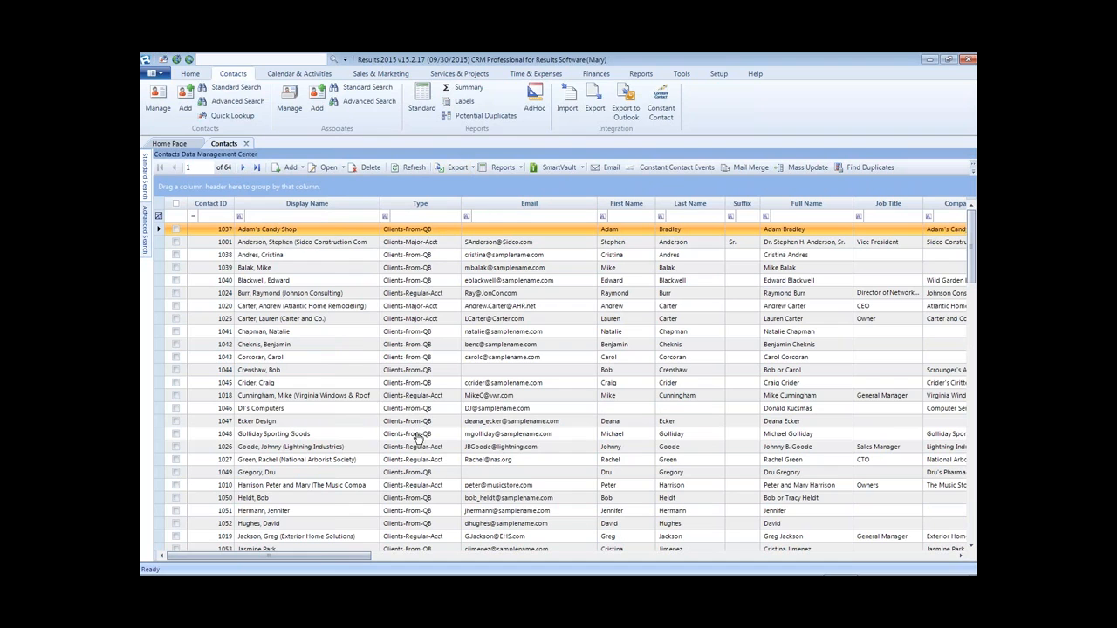
- Switch to the 'Clients in the Washington DC metro area' named search, leaving 10 contacts
mouse_move(144, 231)
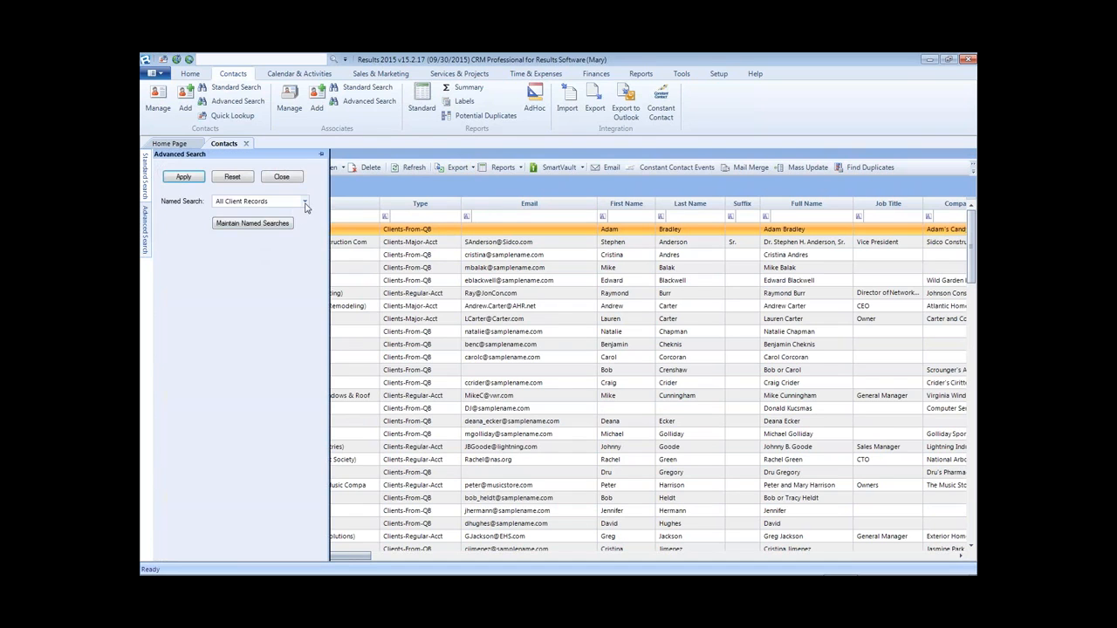
click(305, 202)
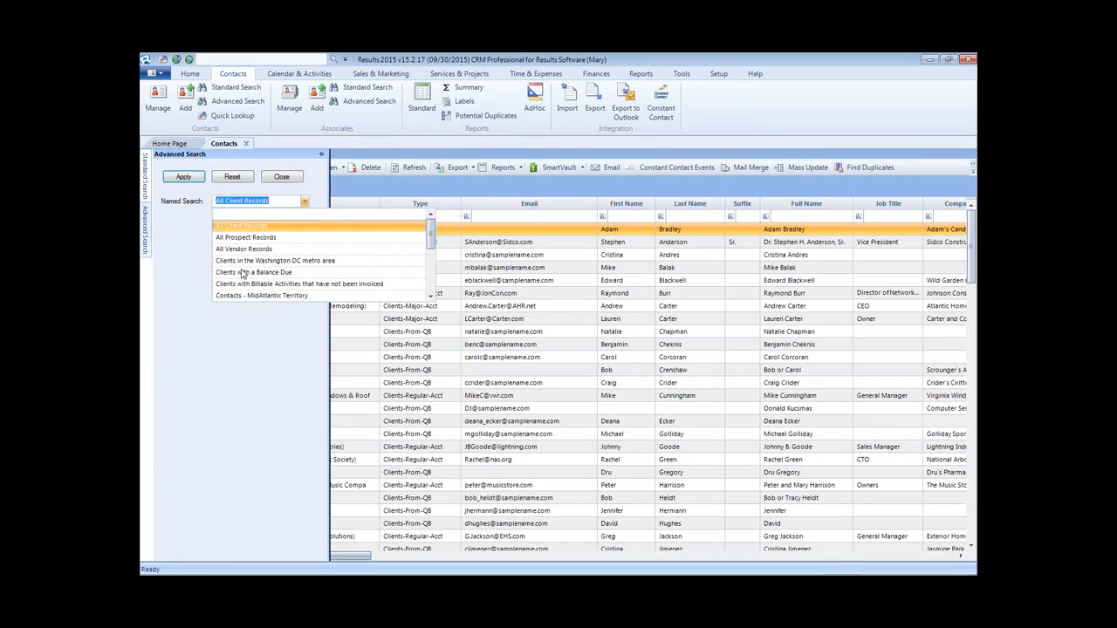
click(332, 264)
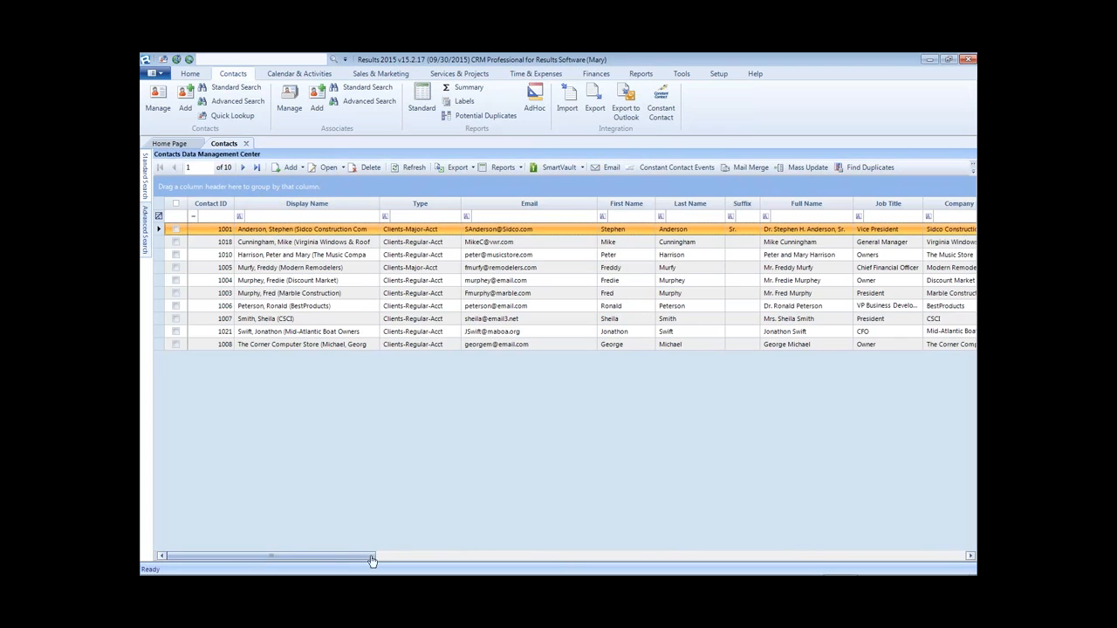
- Group the grid by State into DC (2), MD (1) and VA (7)
drag(361, 557, 572, 566)
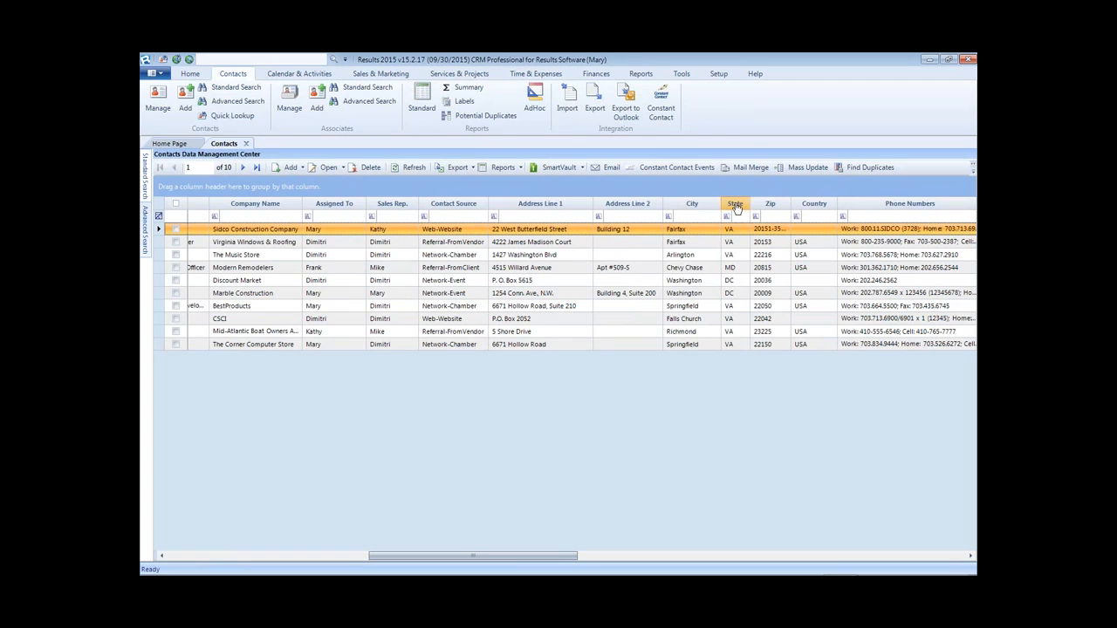
drag(738, 206, 336, 190)
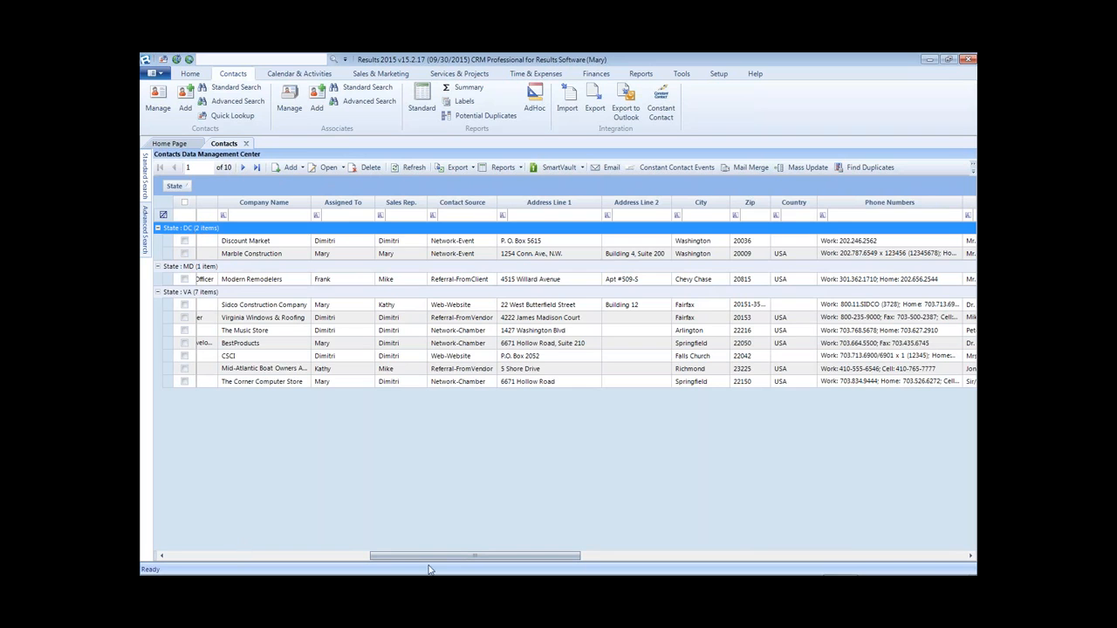
drag(408, 565, 161, 541)
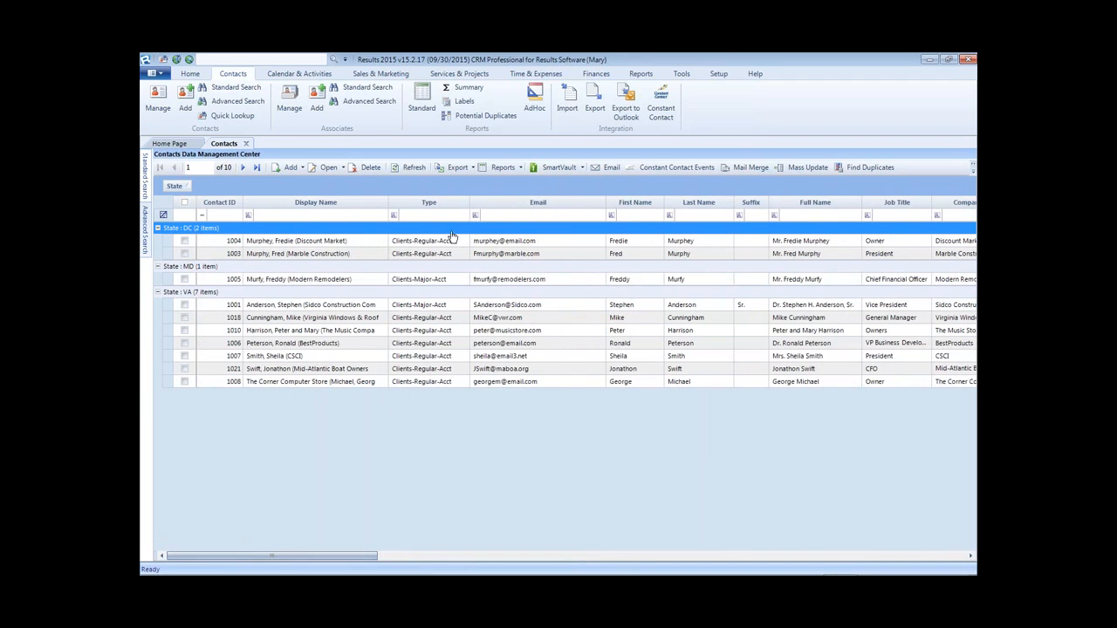
- Clear a trial 's' last-name filter and sort each state group by Last Name
click(688, 218)
text(s)
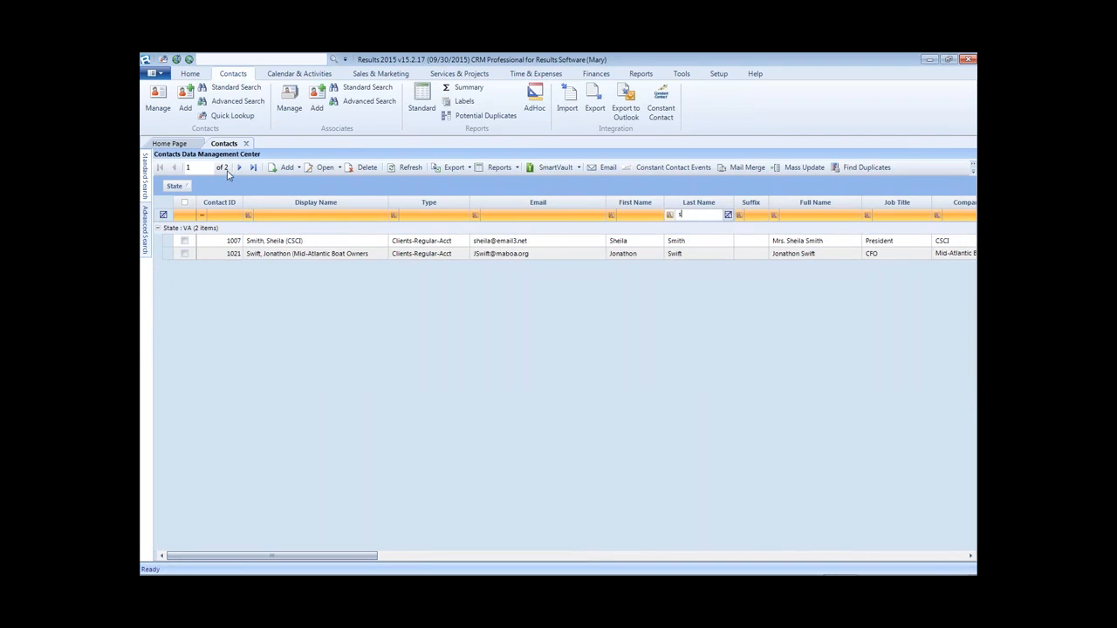
click(728, 216)
click(145, 224)
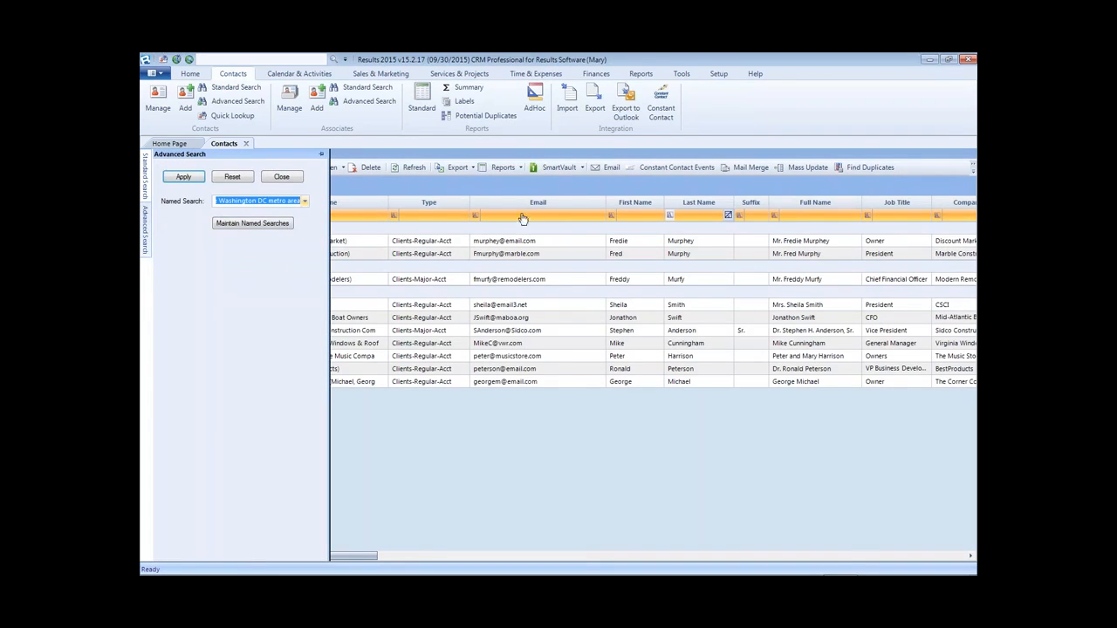
click(496, 453)
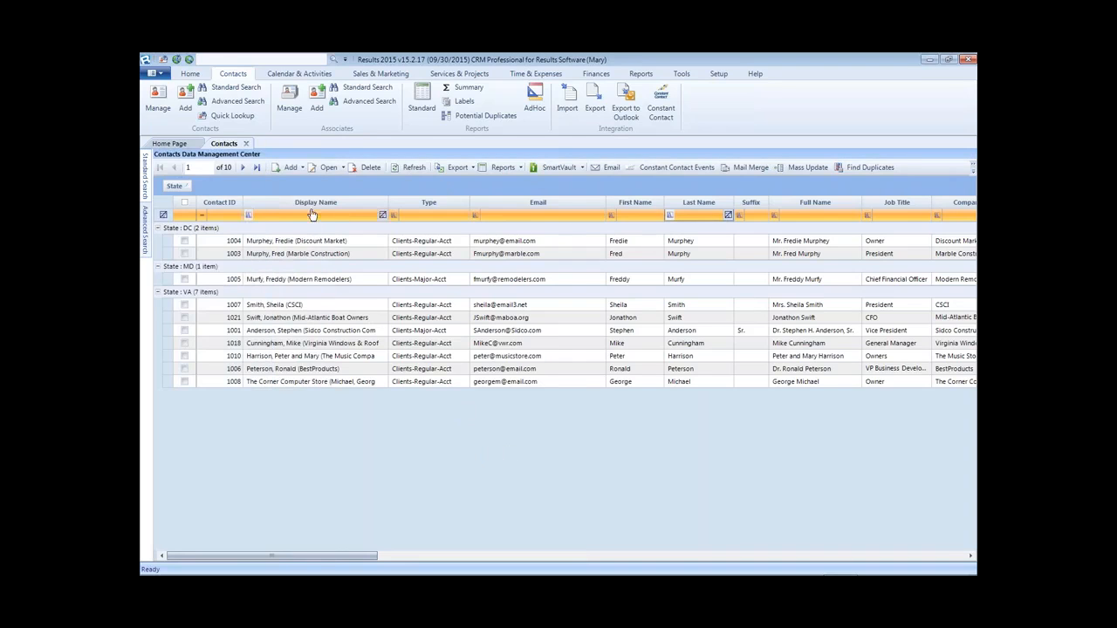
click(690, 207)
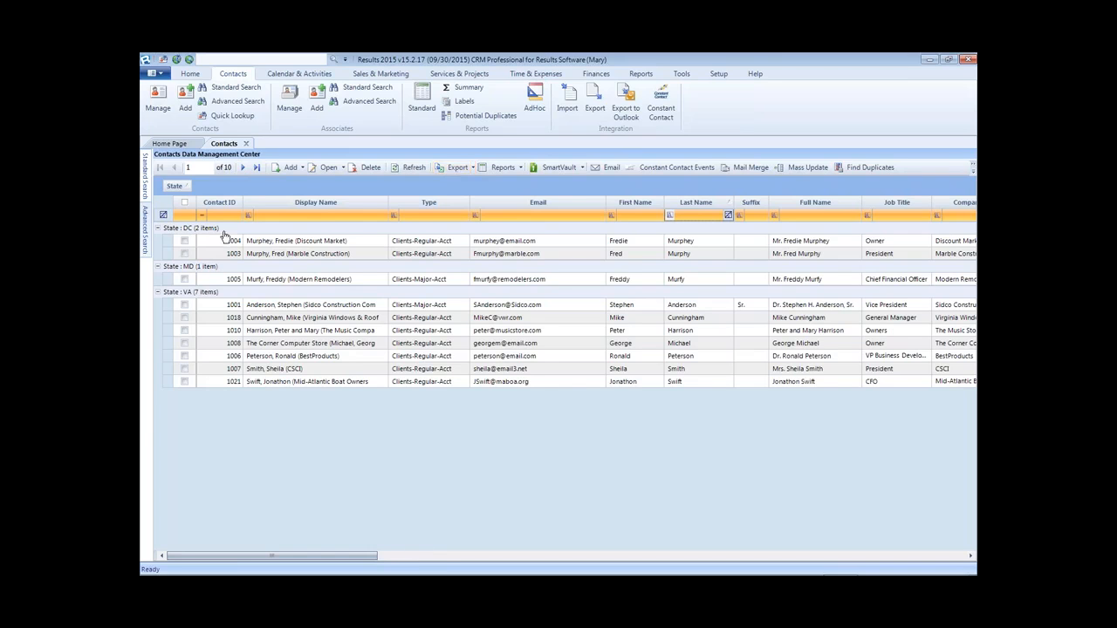
mouse_move(339, 557)
mouse_down()
mouse_move(400, 557)
mouse_move(338, 557)
mouse_up()
- Export the state-grouped contacts grid to Excel as test1.xls
click(471, 168)
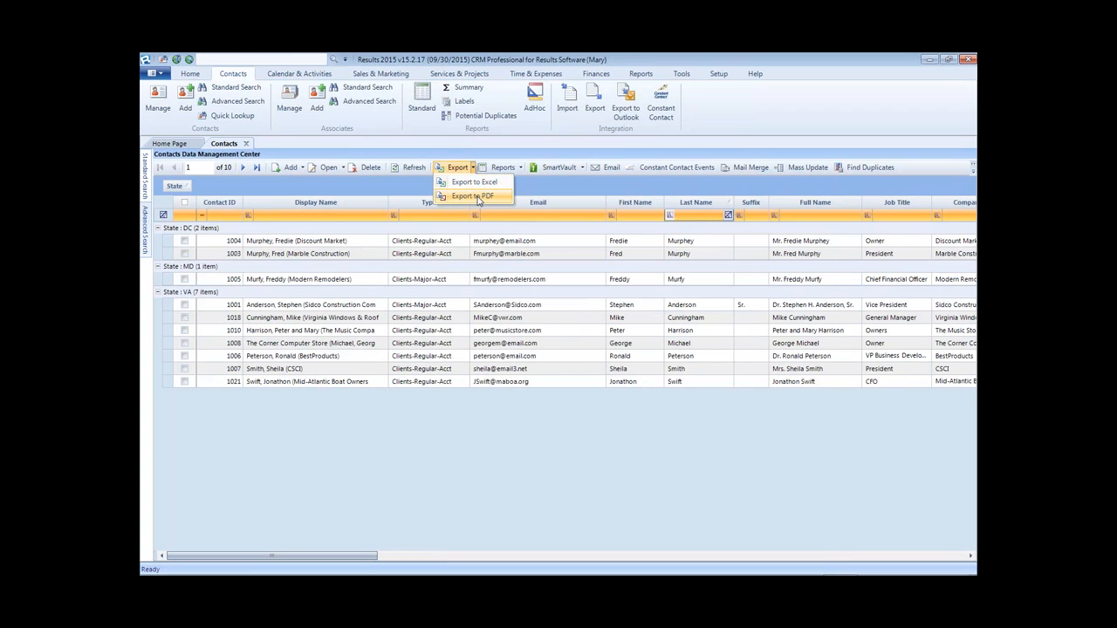
click(477, 186)
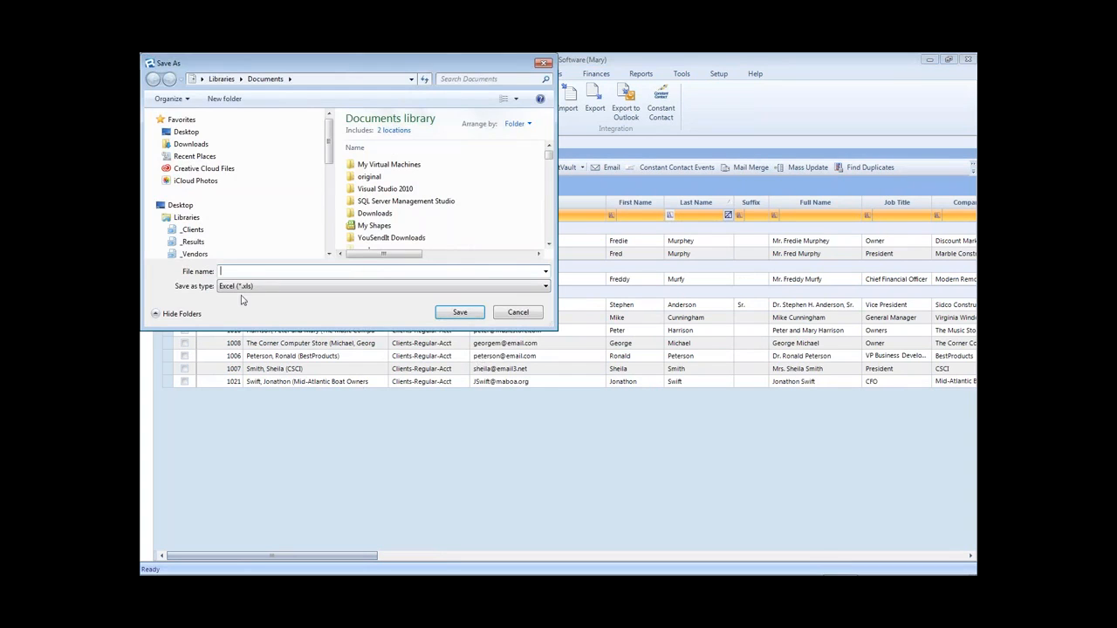
text(test)
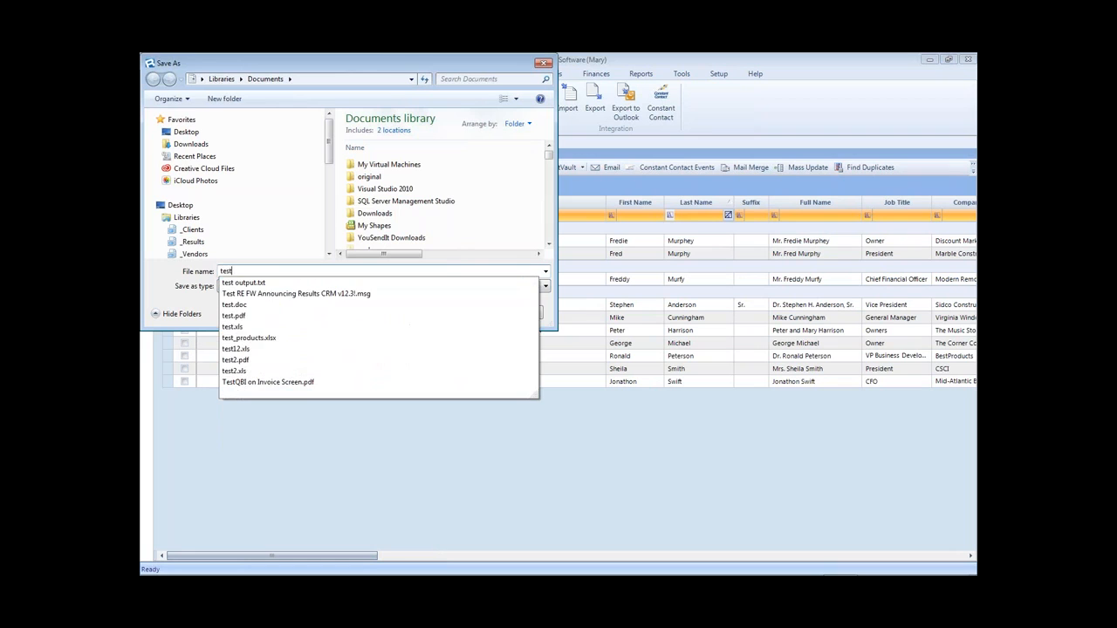
text(1)
key(Return)
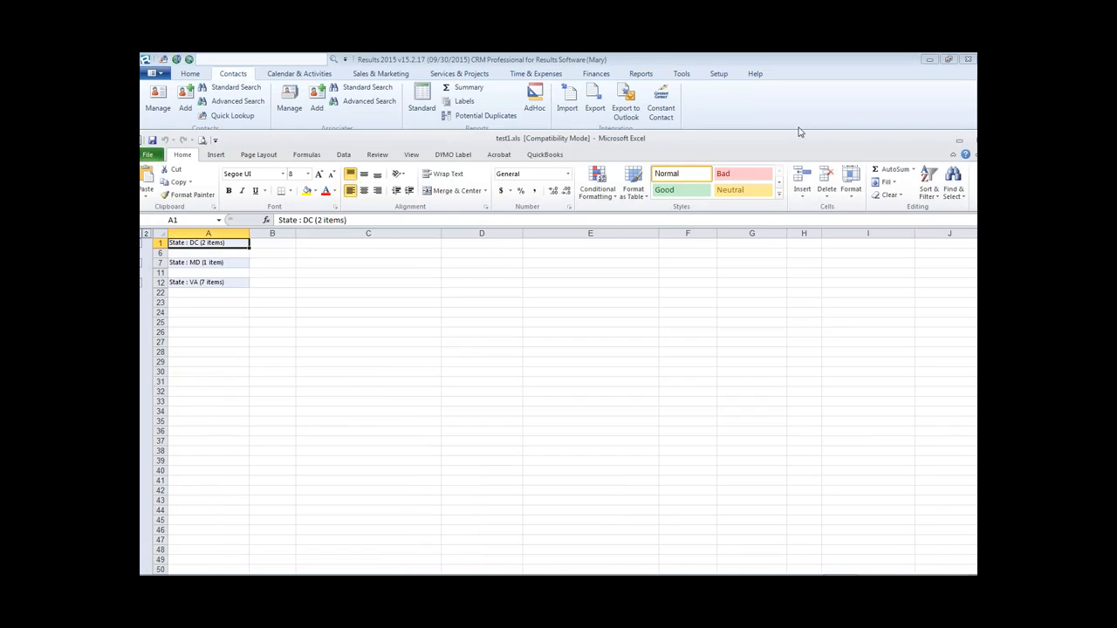
drag(804, 141, 665, 128)
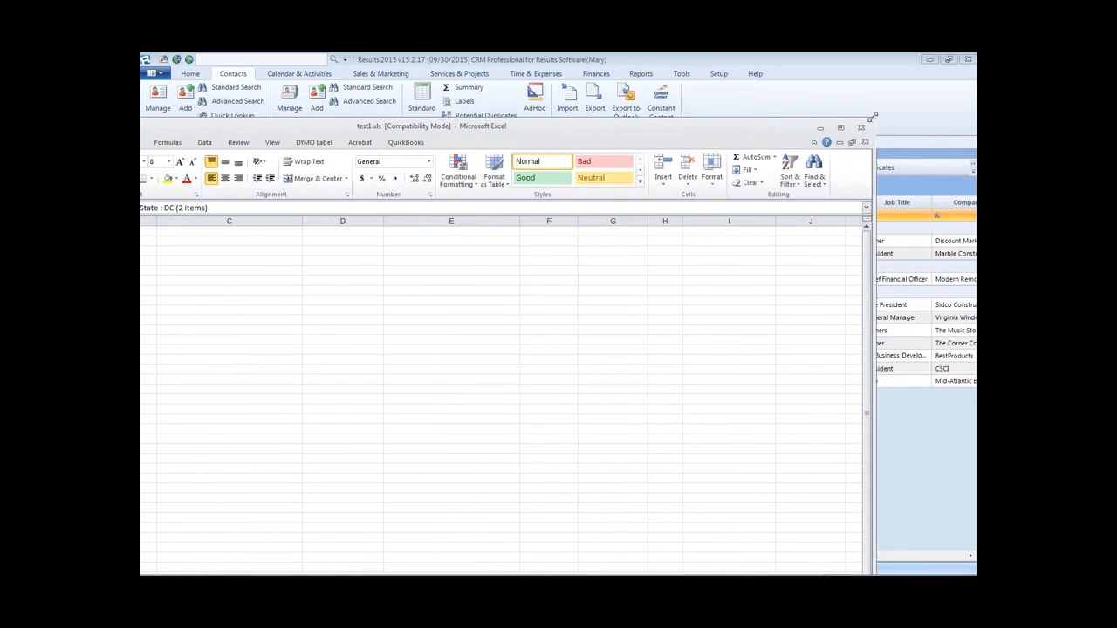
- Resize the Excel window and expand the DC, MD and VA group rows
drag(873, 117, 572, 263)
drag(436, 280, 596, 96)
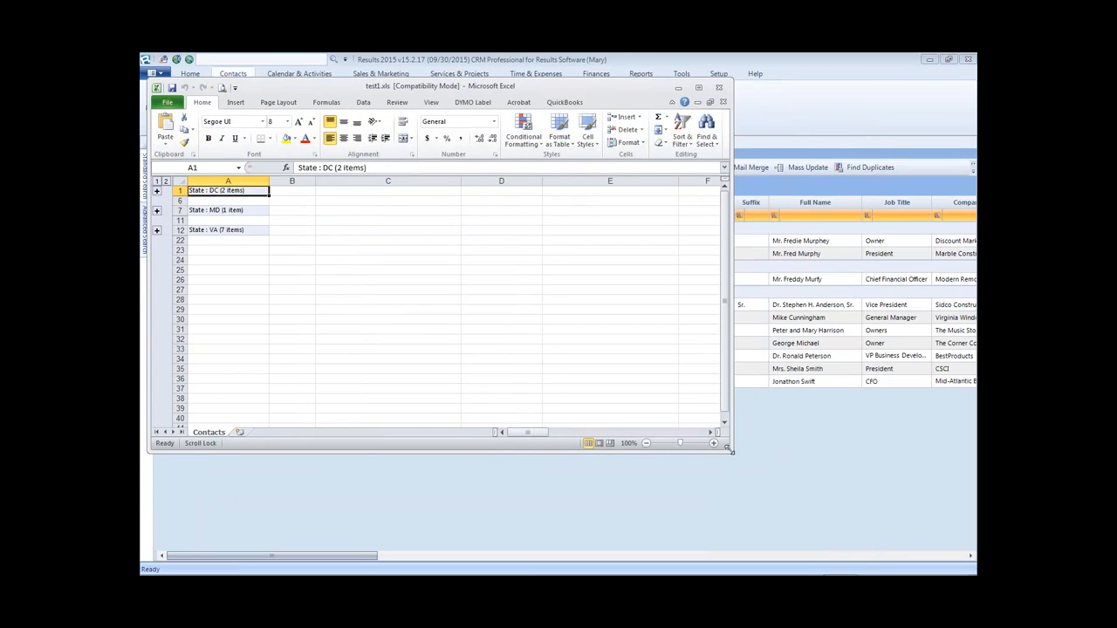
drag(729, 450, 930, 536)
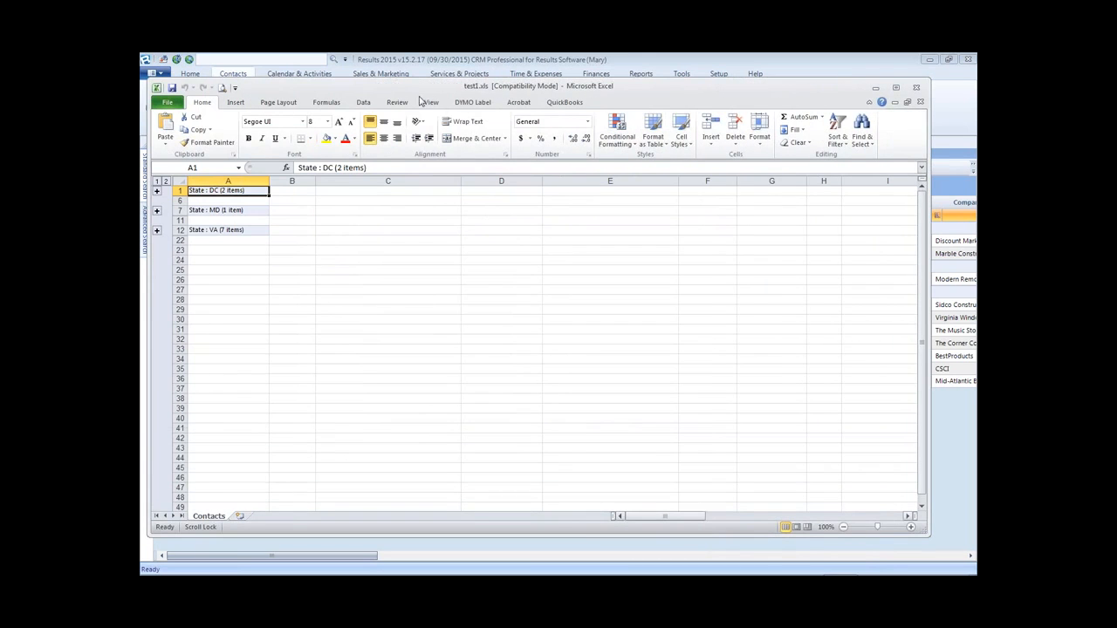
drag(420, 92, 648, 230)
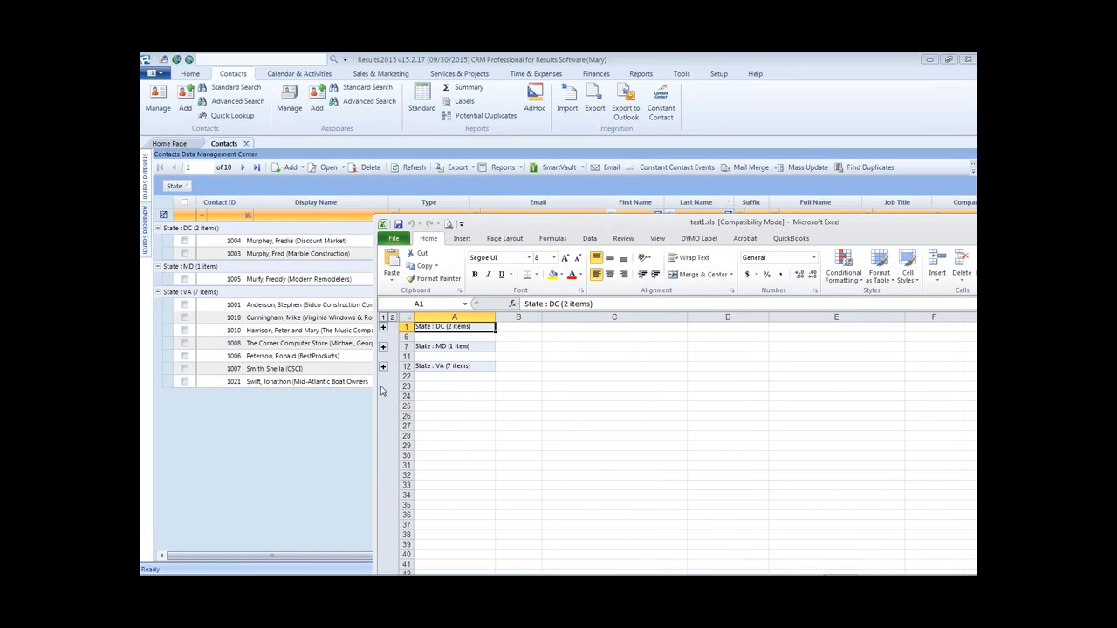
click(383, 327)
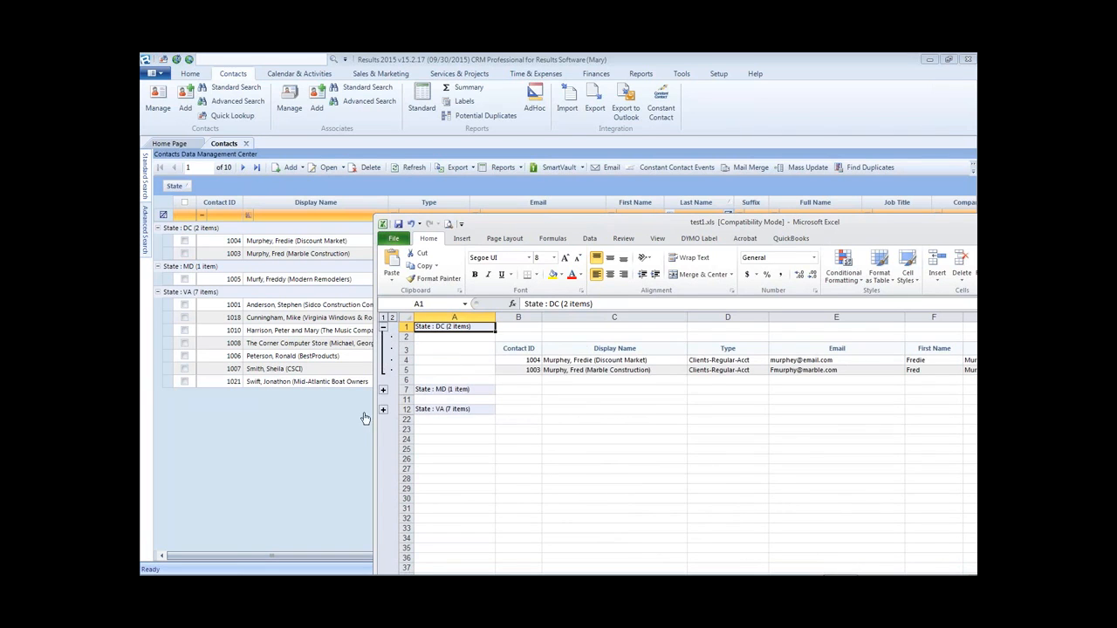
click(383, 389)
click(383, 442)
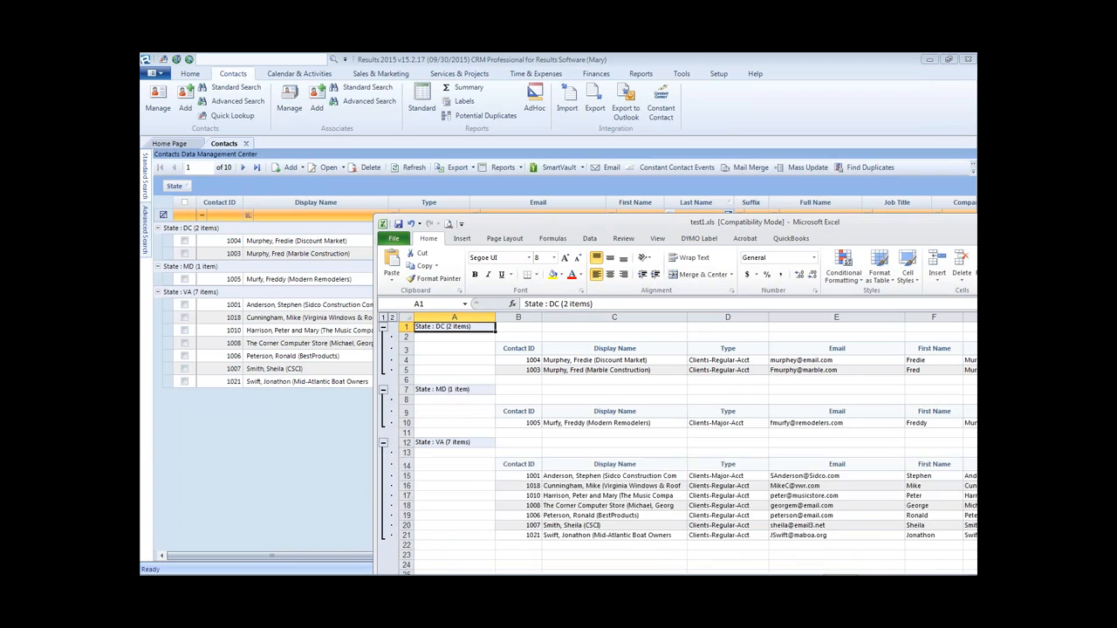
- Narrow column A, then close test1.xls without saving changes
drag(563, 231, 625, 326)
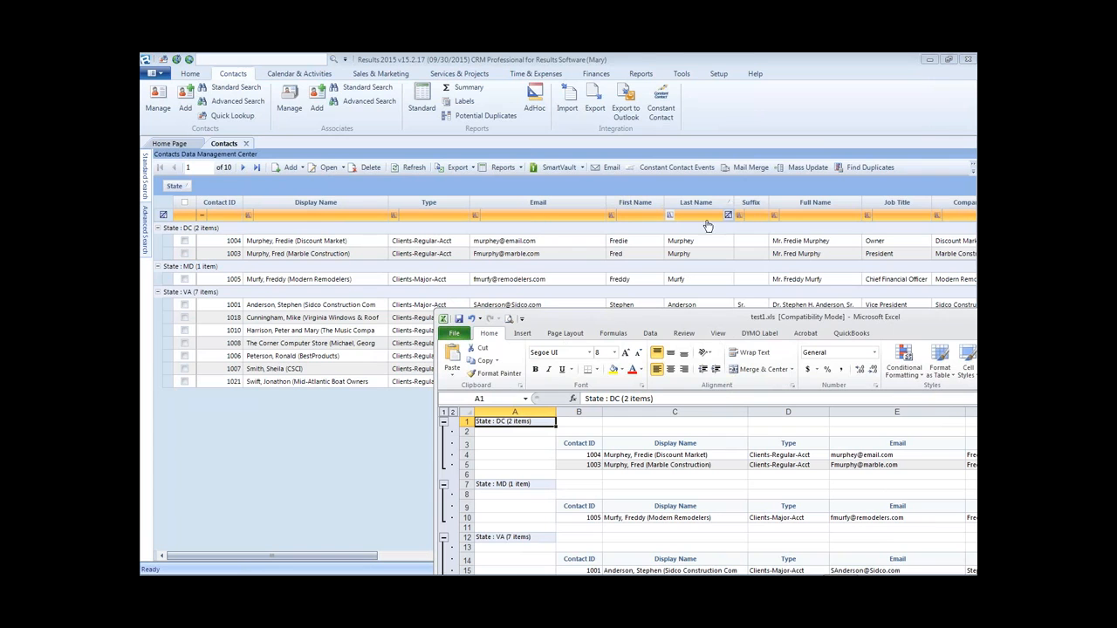
drag(750, 325, 501, 120)
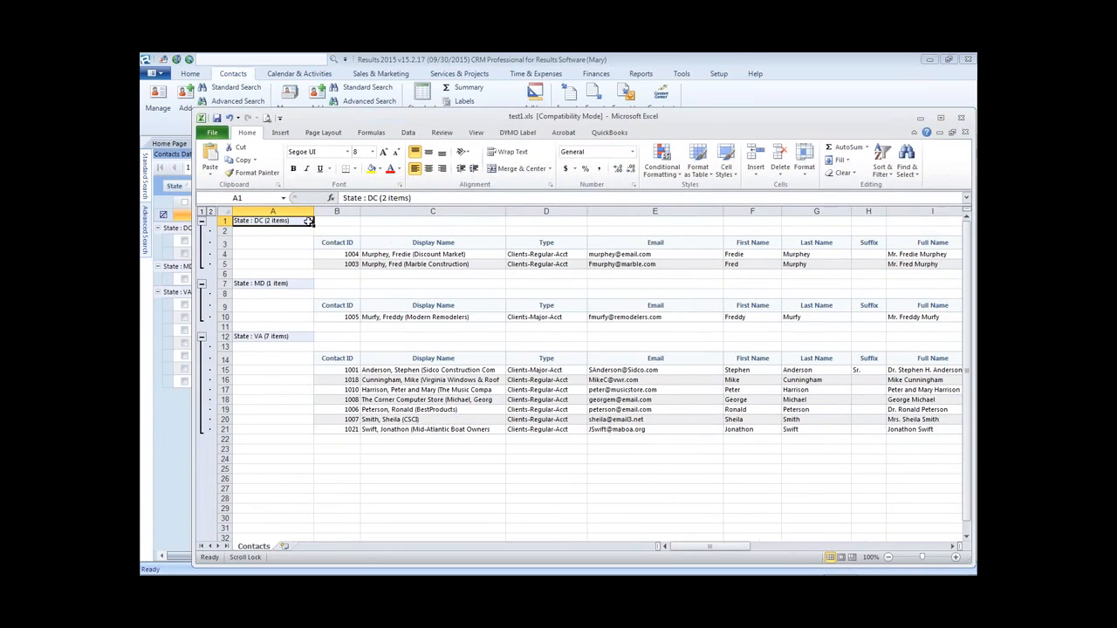
drag(313, 212, 273, 218)
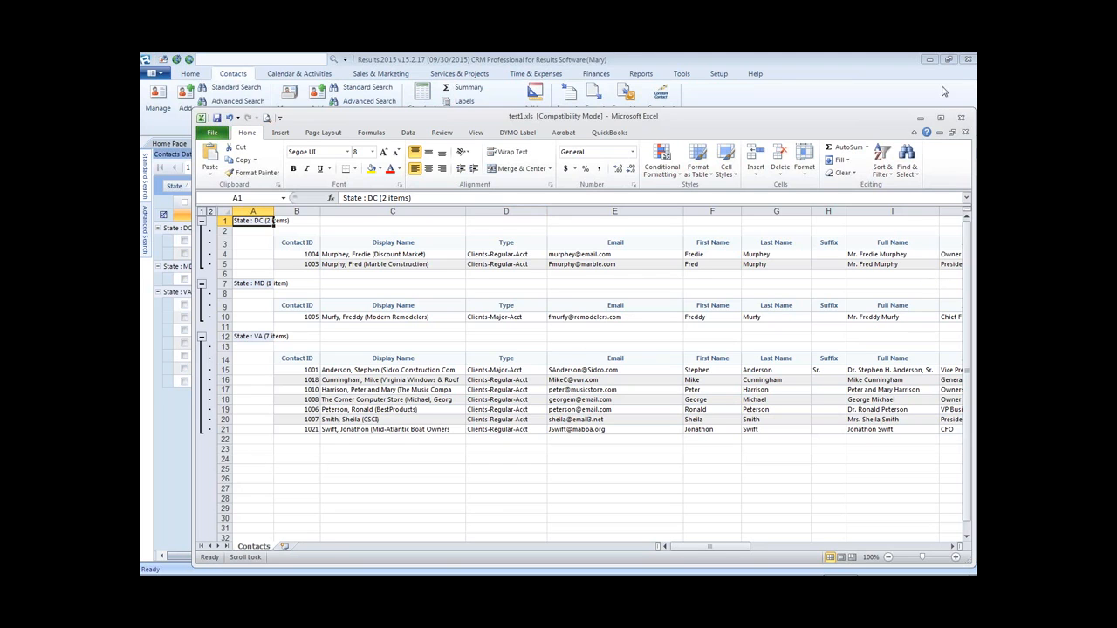
click(961, 119)
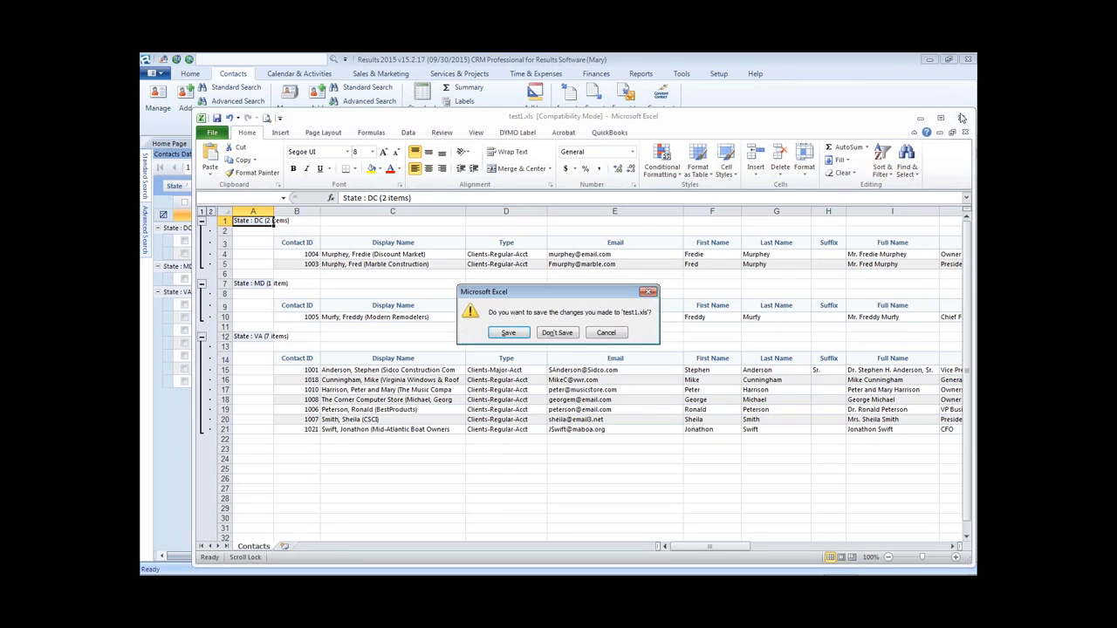
click(557, 334)
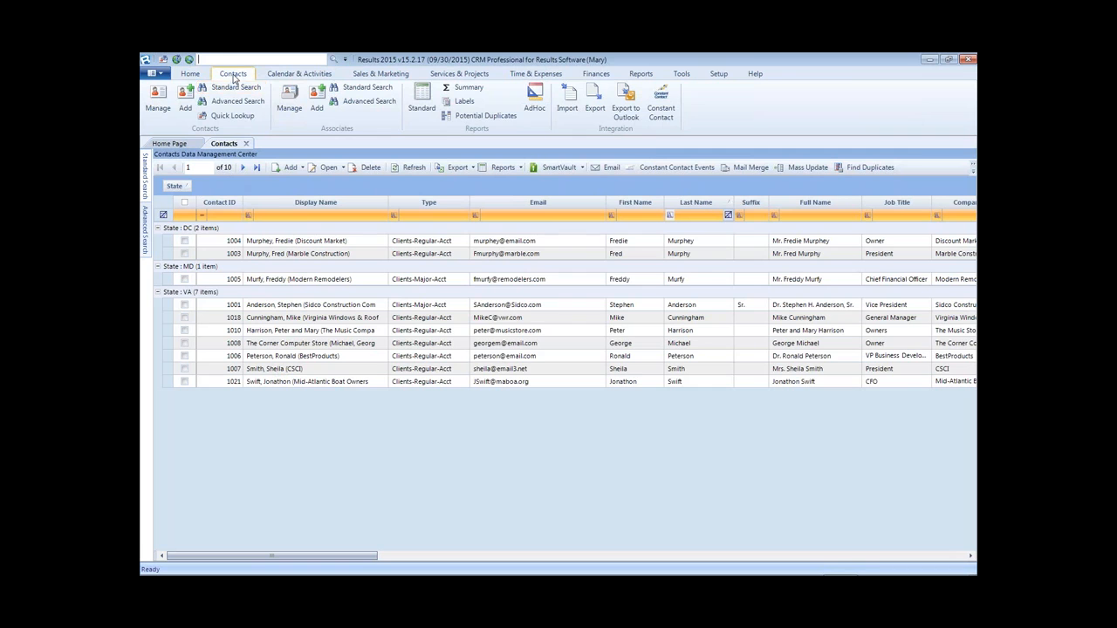
- Open a Contacts1 tab of all contacts filtered to last names starting with 's'
click(158, 99)
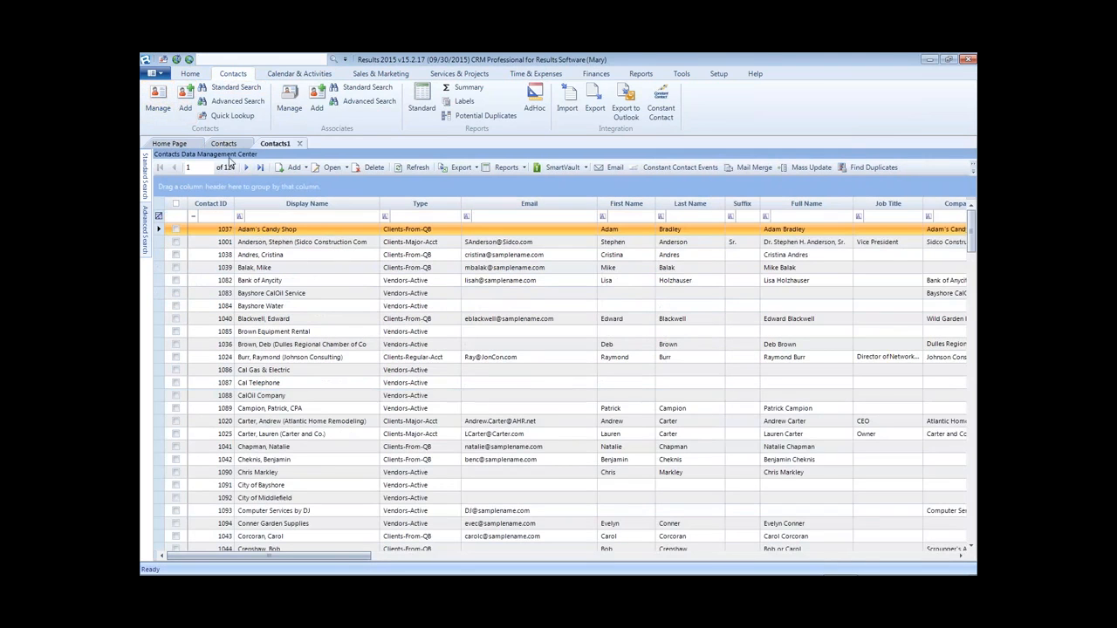
click(226, 143)
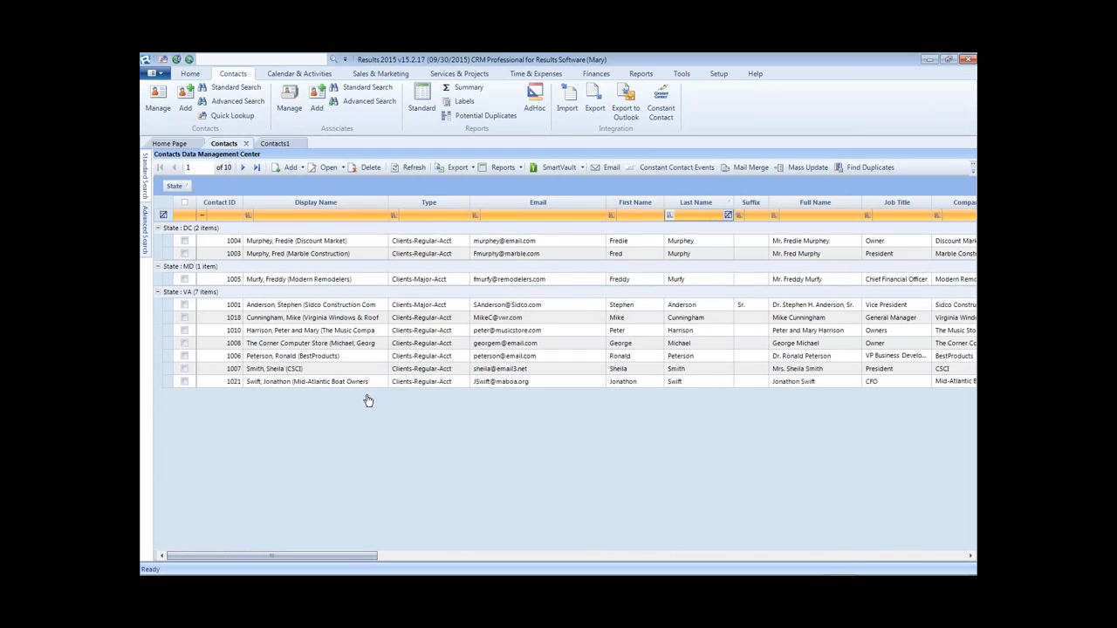
click(277, 144)
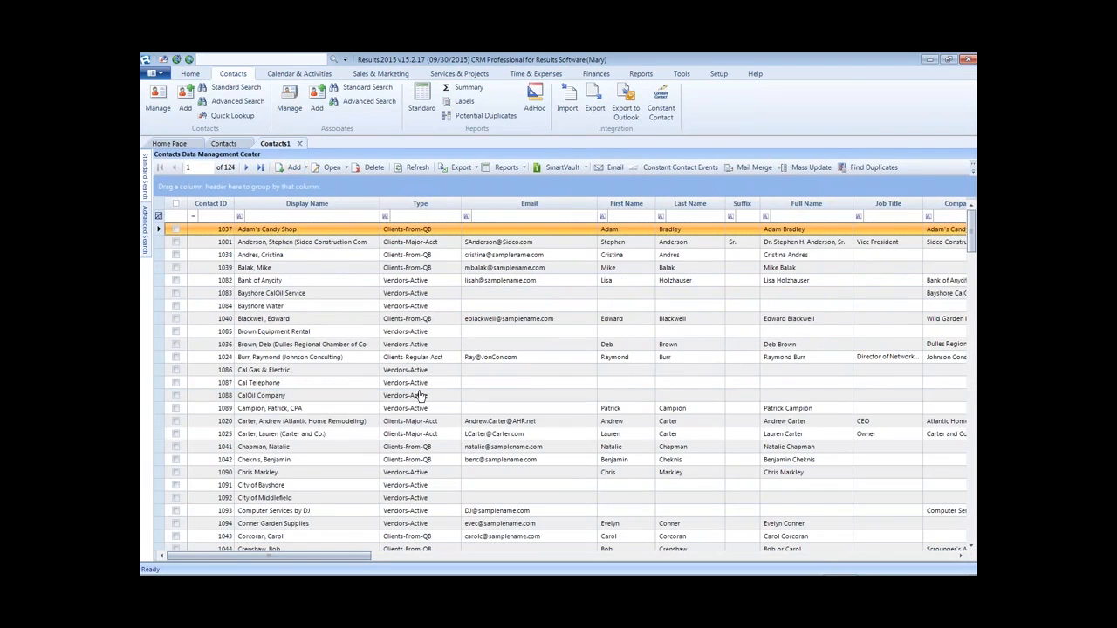
click(683, 218)
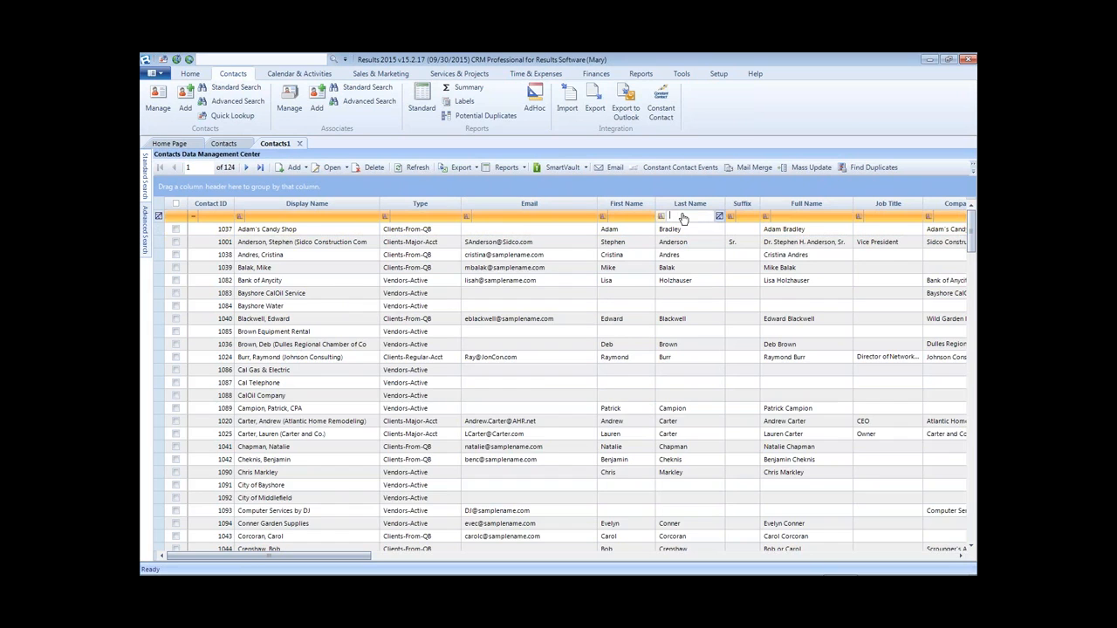
text(s)
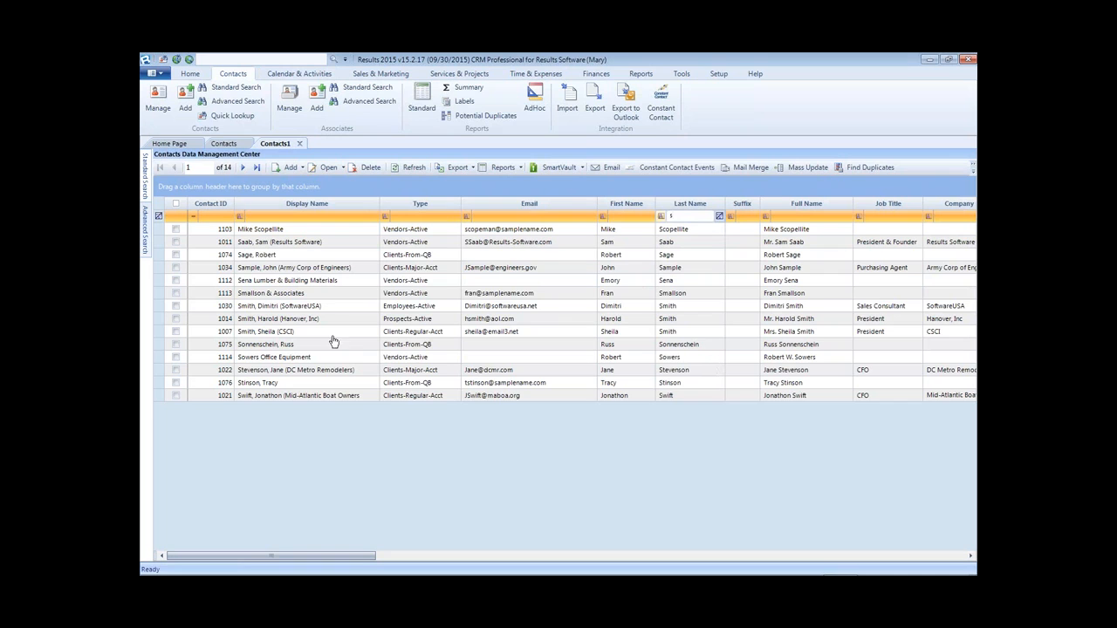
click(215, 59)
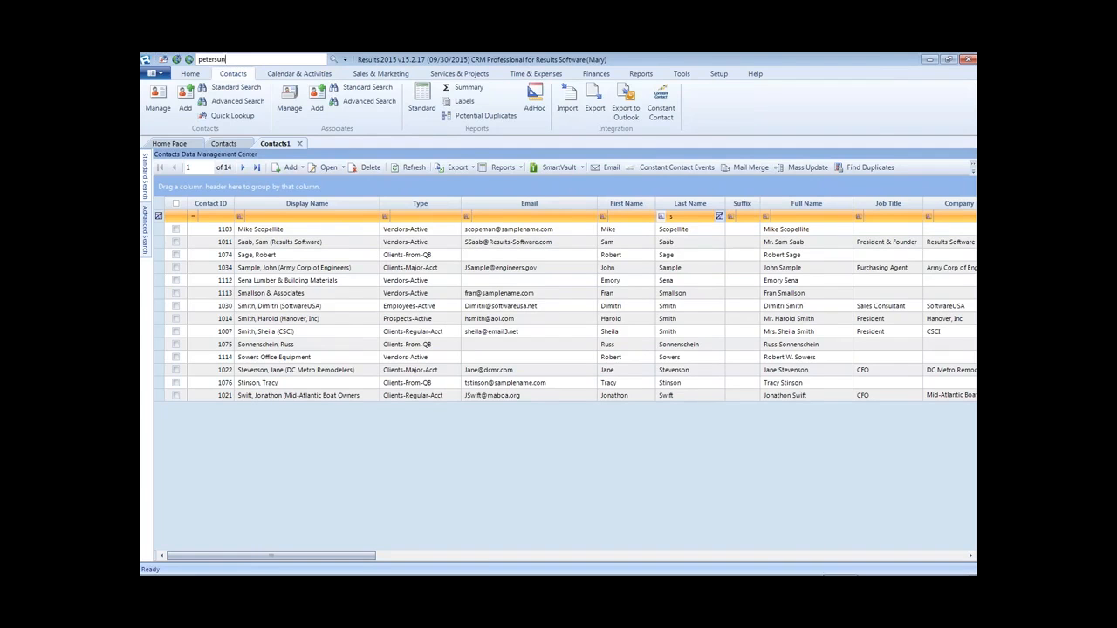
- Quick-look up the BestProducts contact into Contacts2, then return to the state-grouped Contacts tab
key(Return)
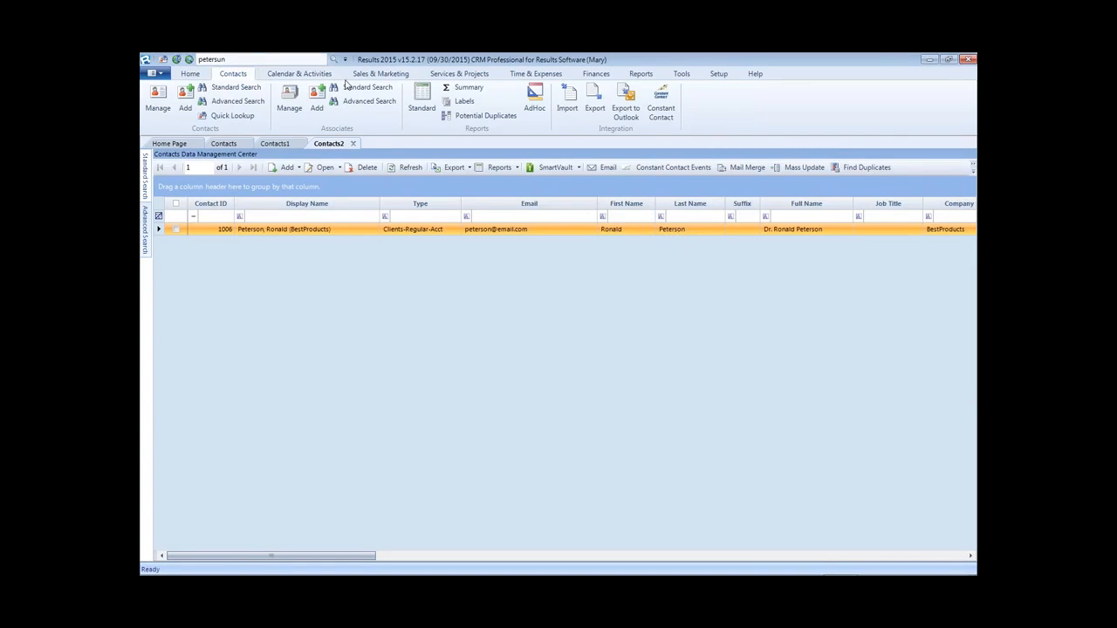
drag(227, 59, 198, 59)
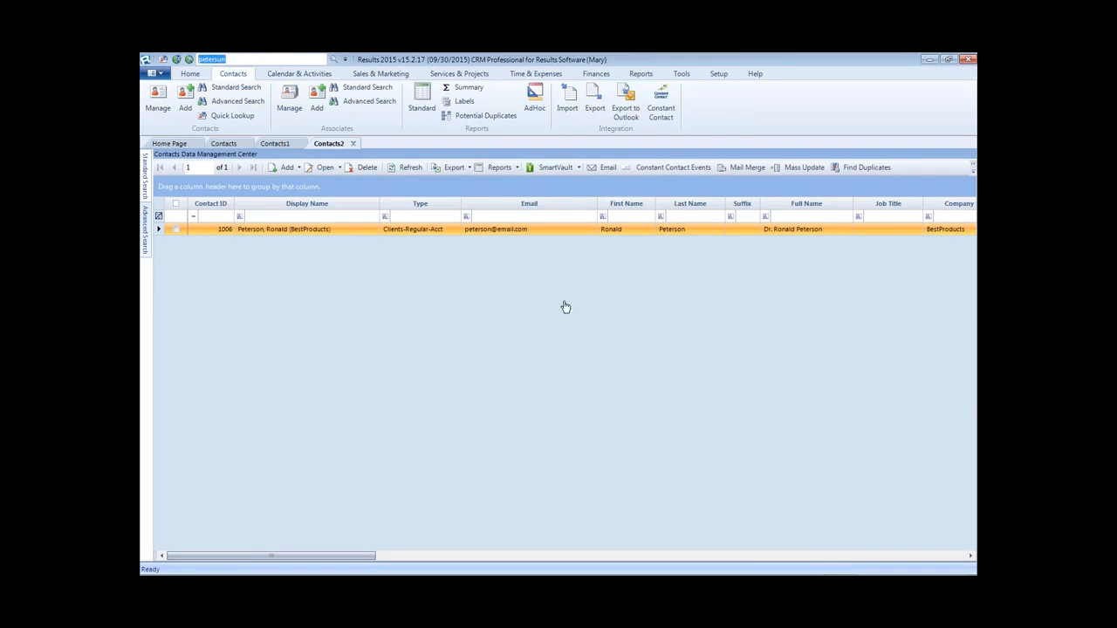
click(288, 144)
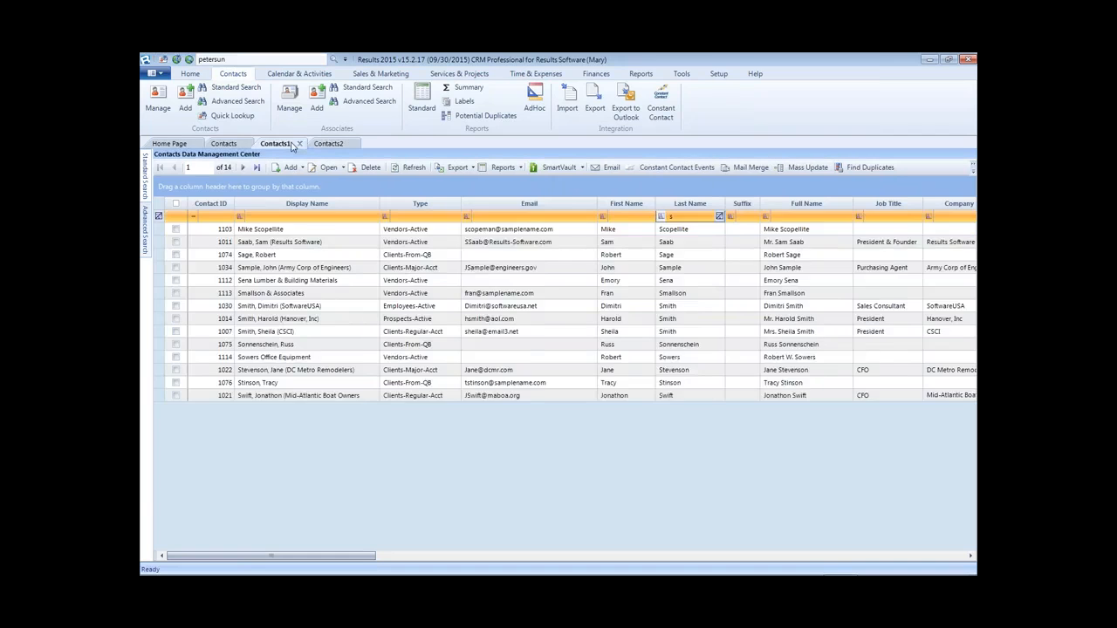
click(231, 145)
click(337, 145)
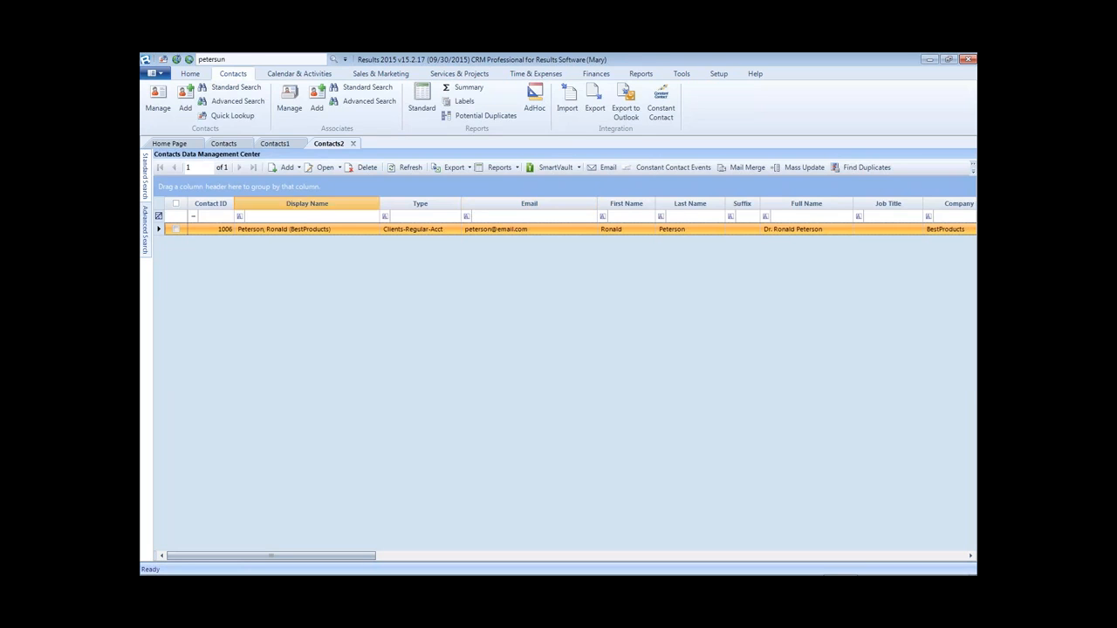
click(241, 145)
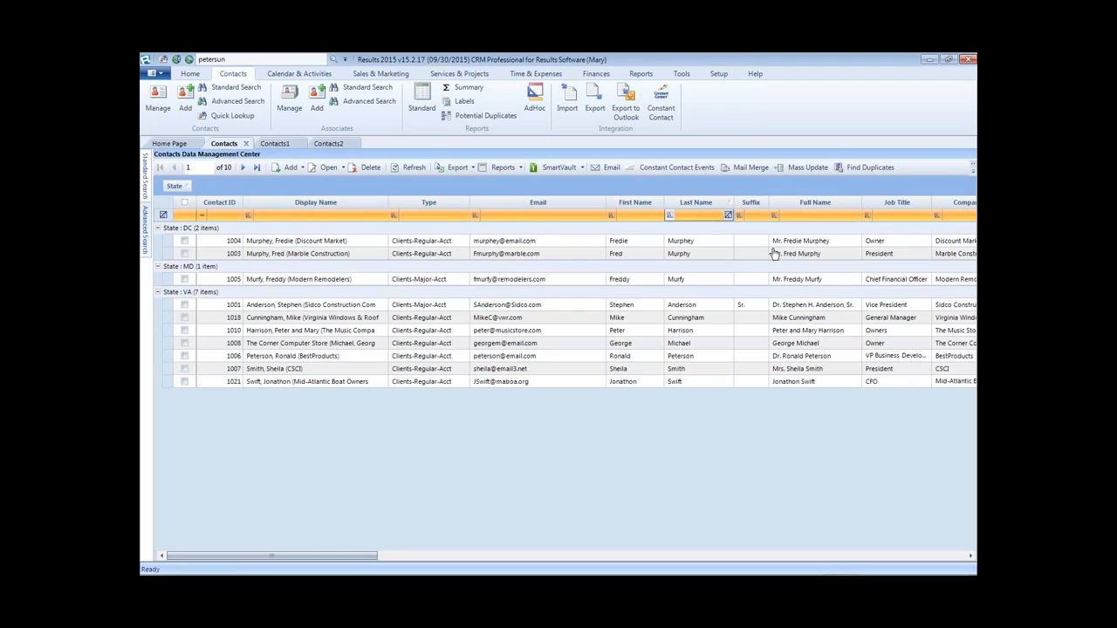
- Group the contacts by Sales Rep first and State second, giving four rep groups
mouse_move(622, 574)
drag(364, 556, 464, 557)
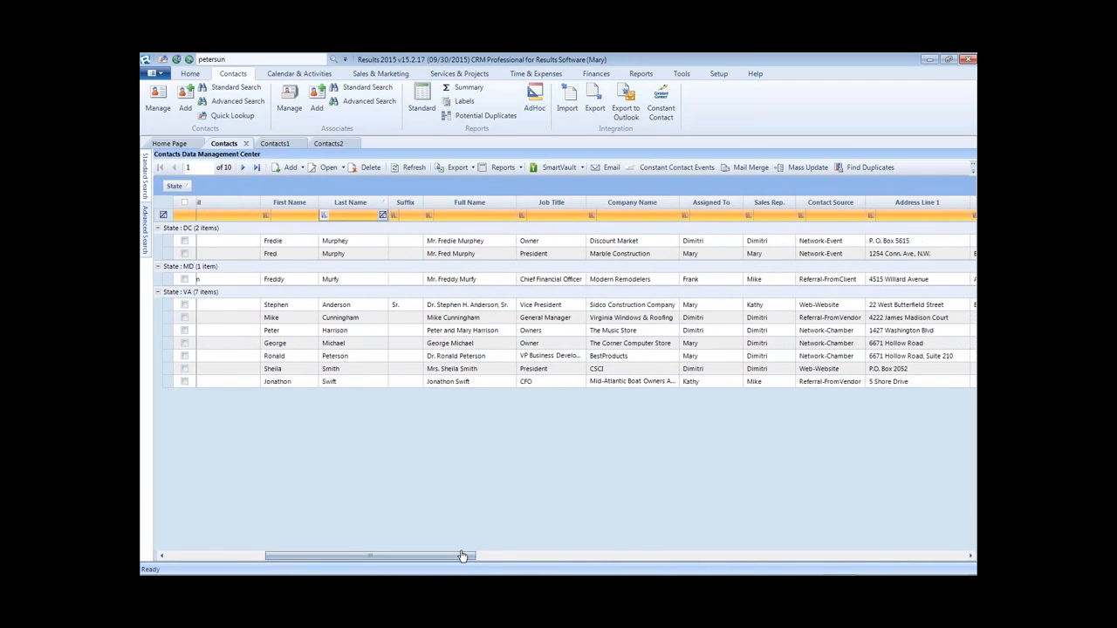
drag(769, 203, 590, 189)
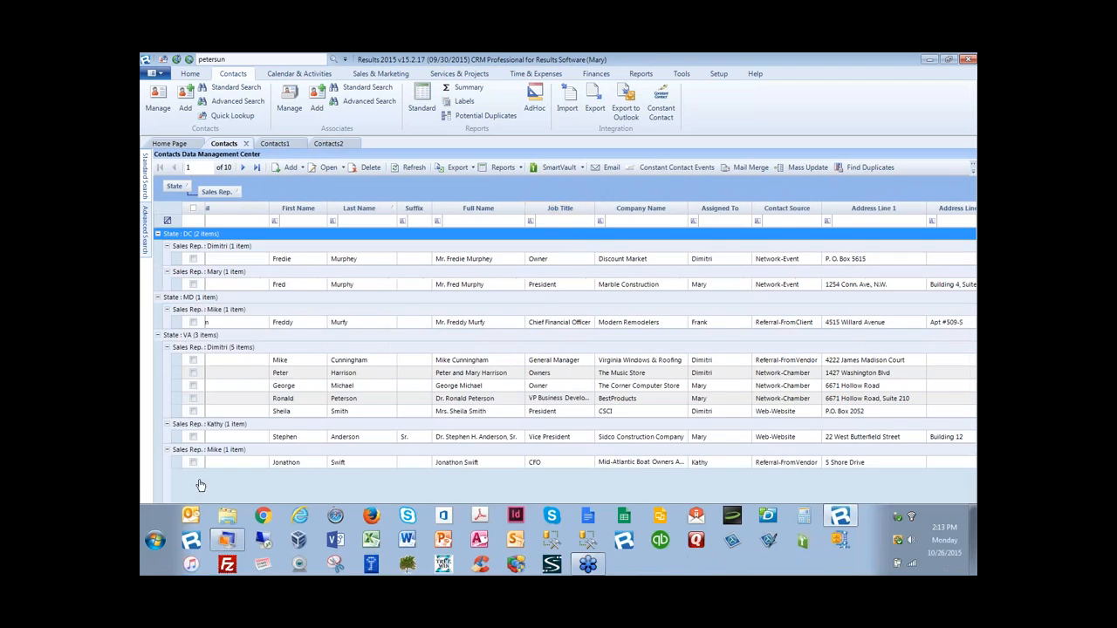
drag(357, 556, 200, 556)
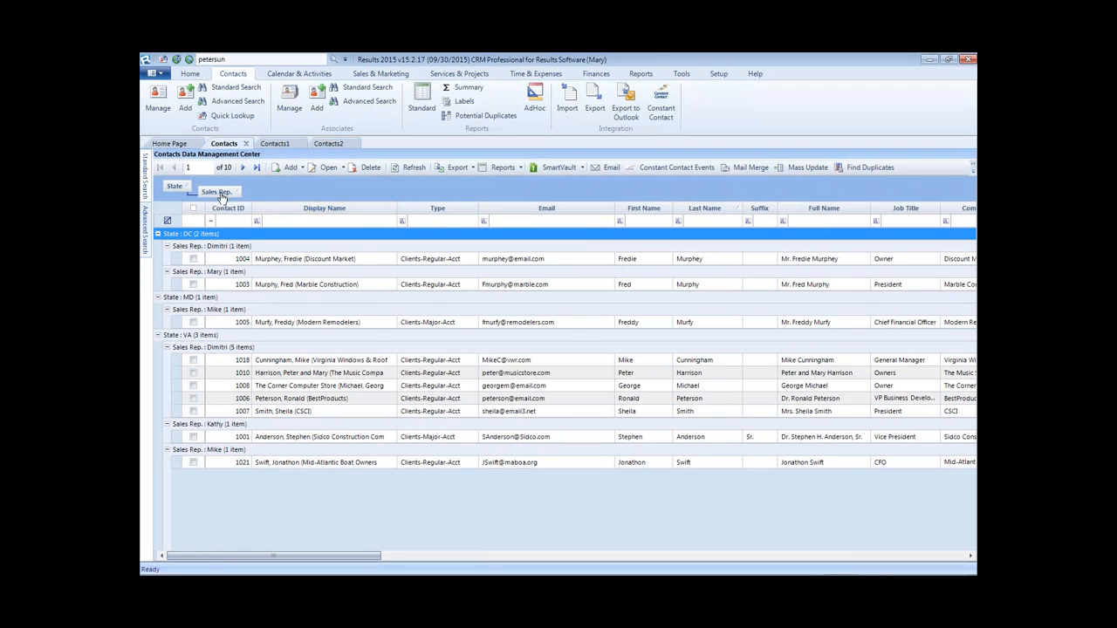
drag(220, 199, 171, 191)
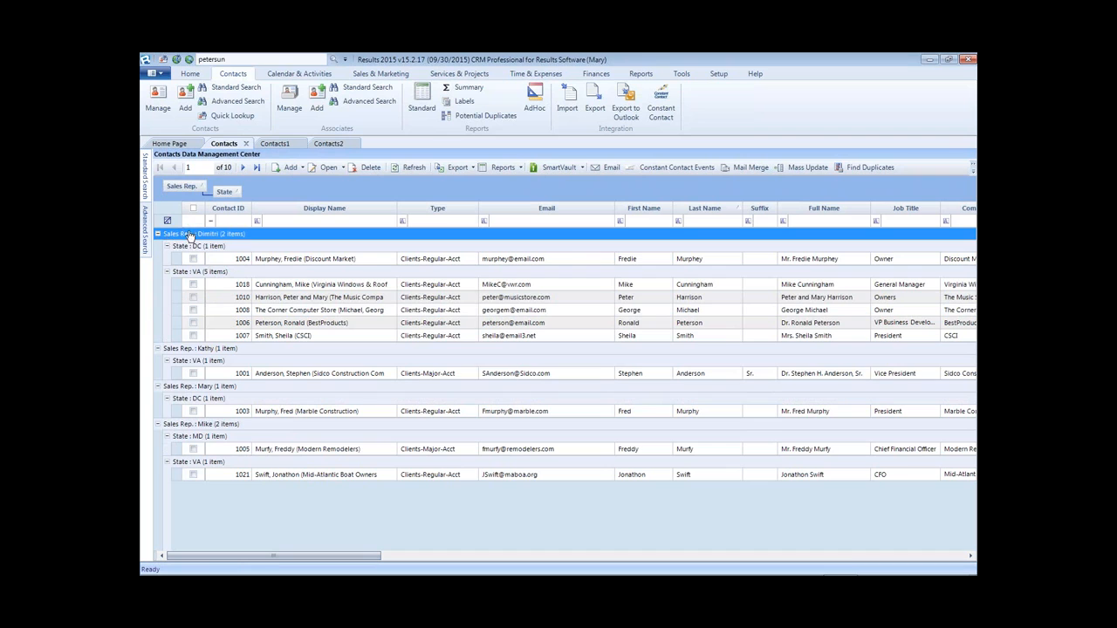
click(284, 266)
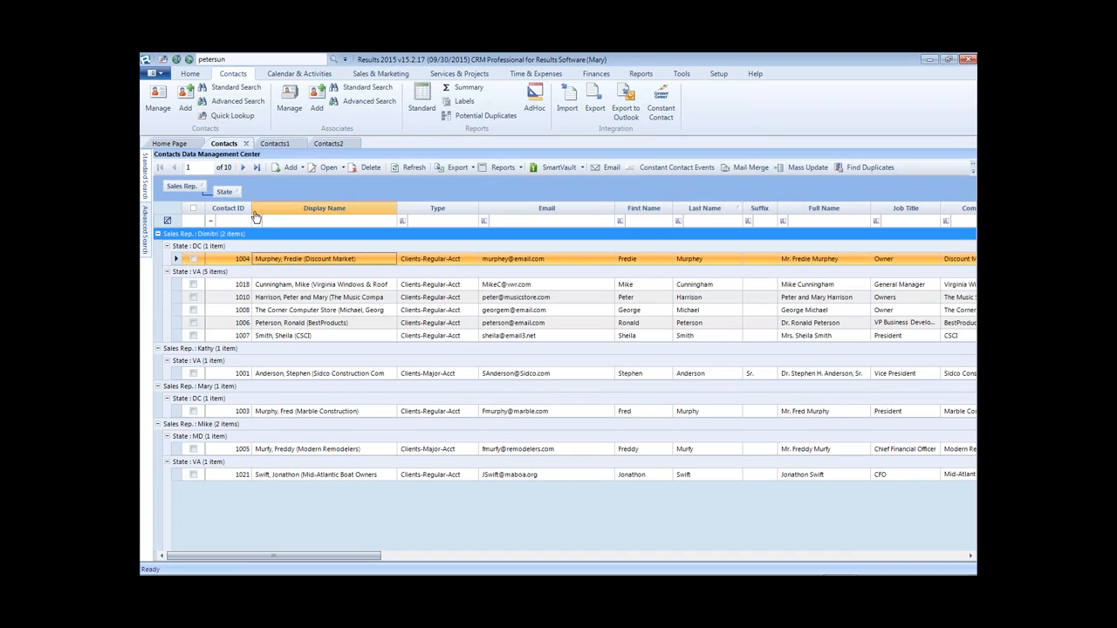
- Open the Calendar & Activities list and group it by Assigned To
click(316, 77)
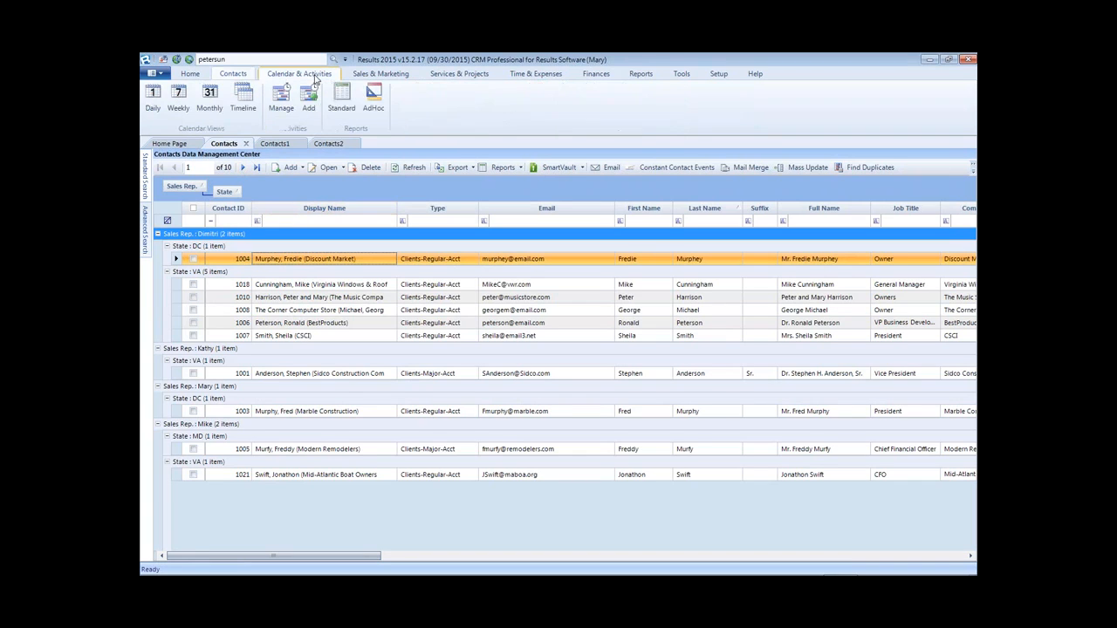
click(283, 103)
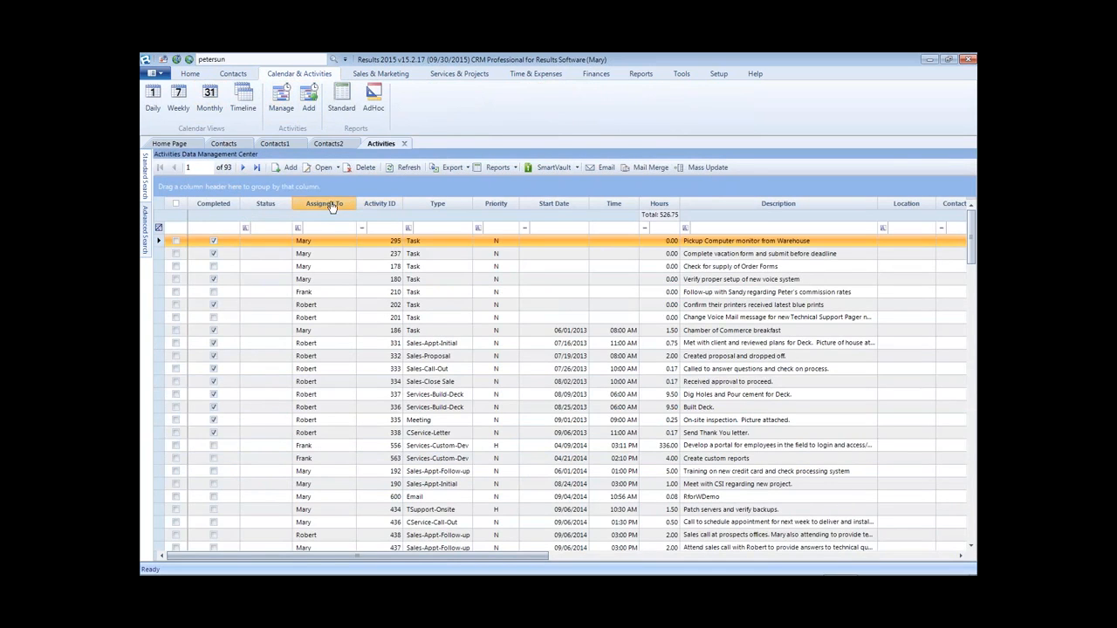
drag(319, 206, 312, 187)
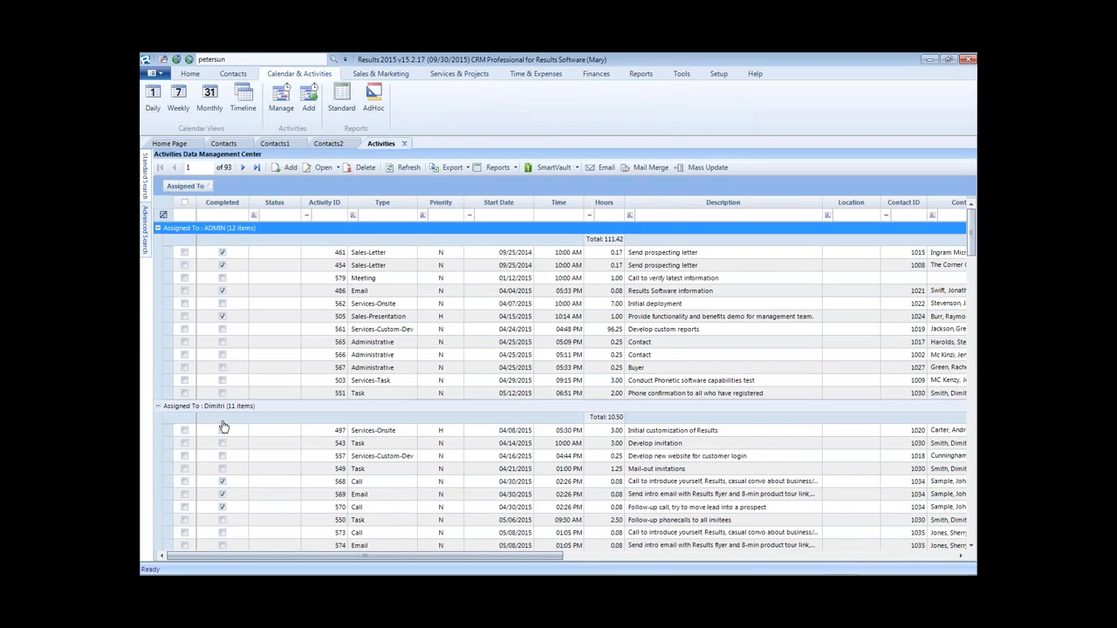
- Open Standard Search, touch the start-date range fields, and close it without applying
click(144, 179)
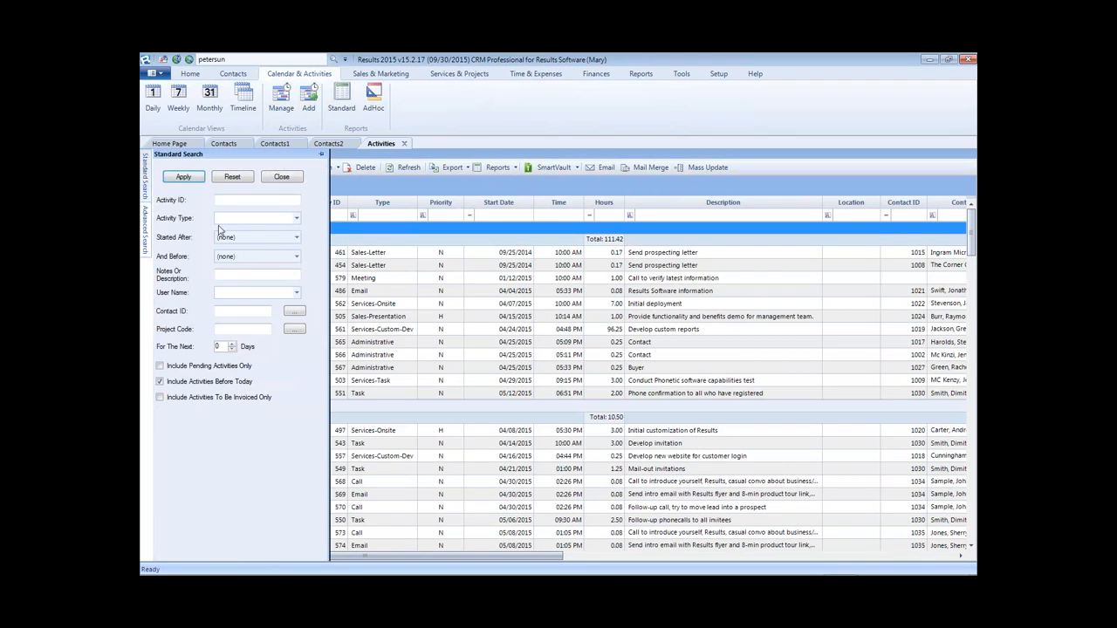
click(253, 237)
click(246, 256)
click(272, 178)
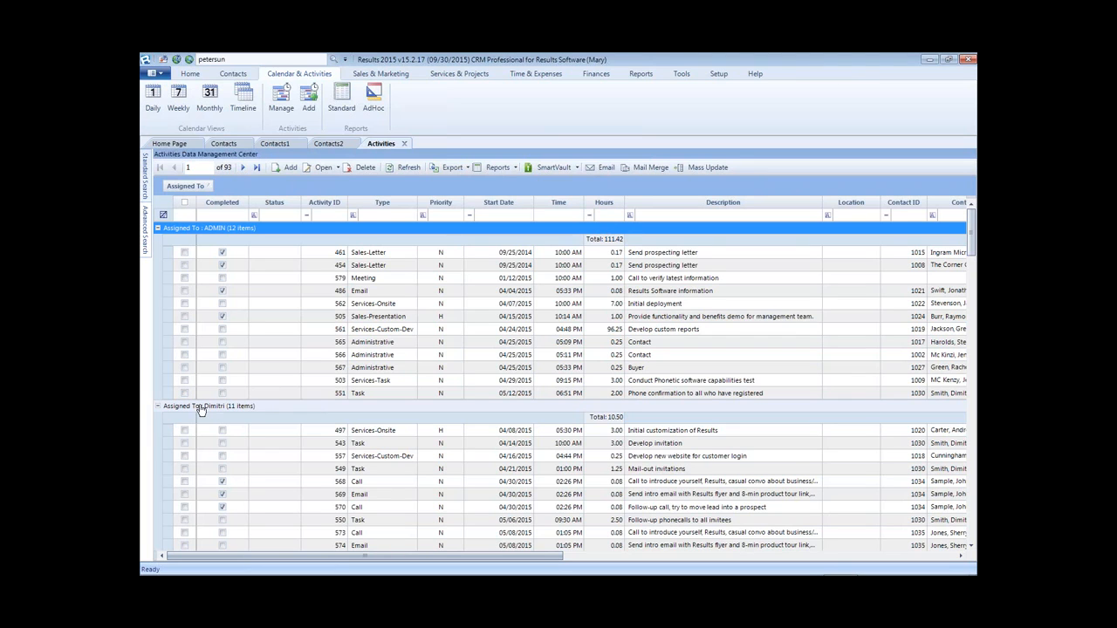
- Add activity Type as a second grouping beneath Assigned To
mouse_move(388, 203)
mouse_down()
mouse_move(382, 209)
mouse_move(380, 190)
mouse_up()
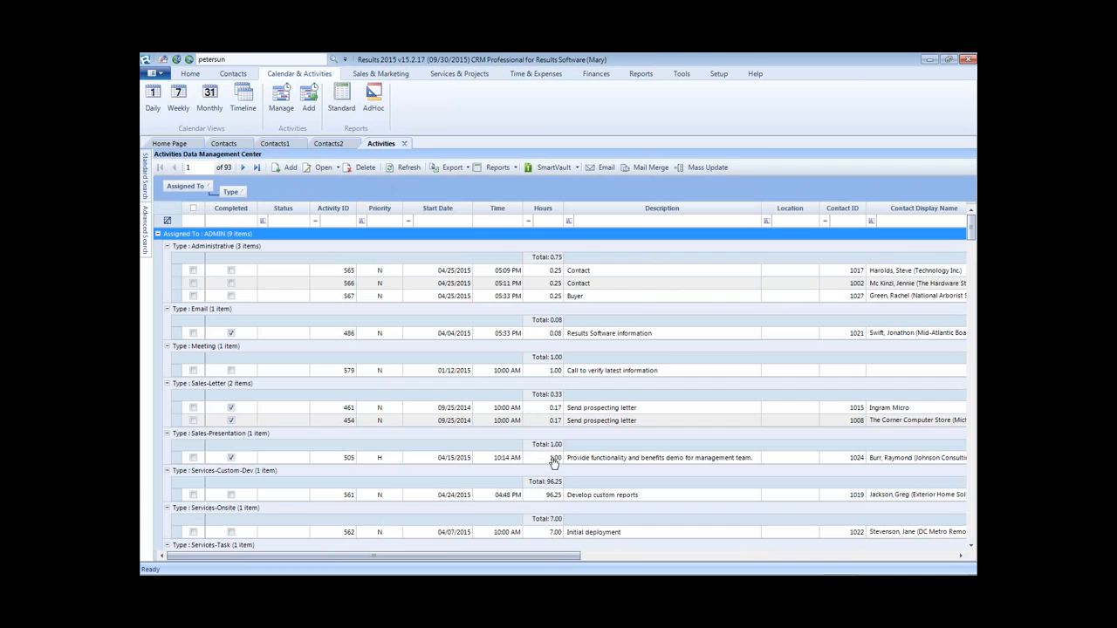
drag(550, 556, 873, 531)
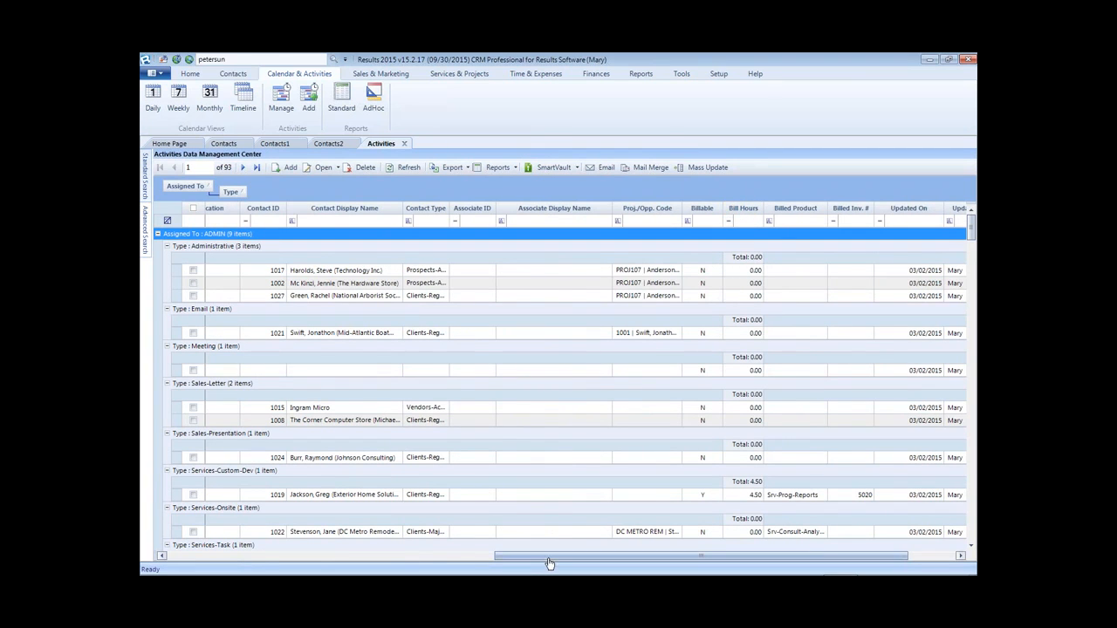
drag(549, 564, 209, 567)
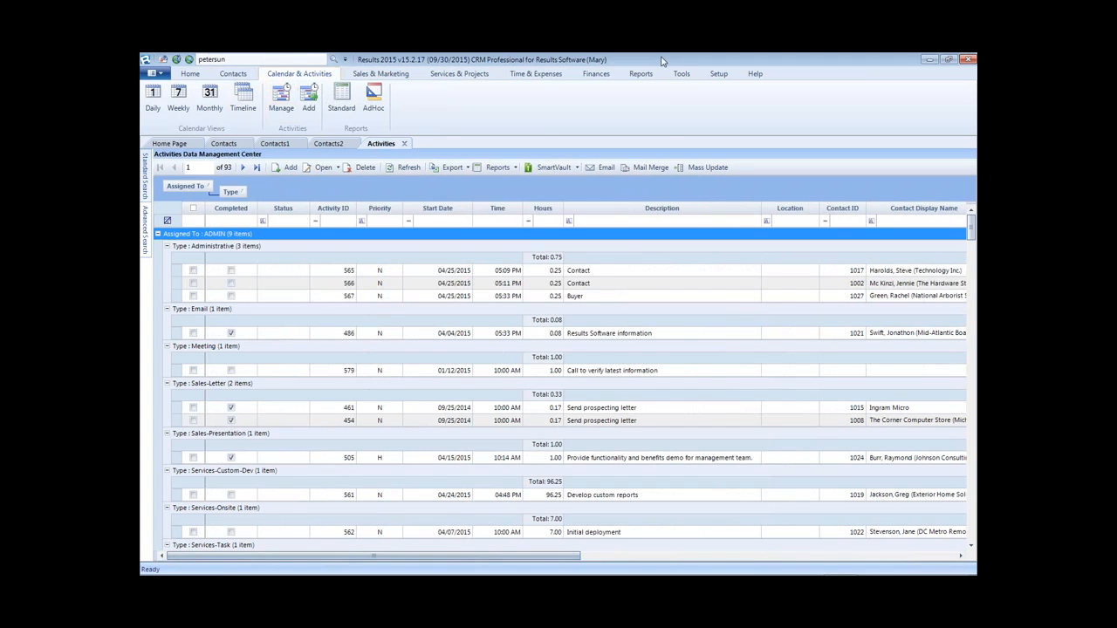
- Open Finances > Invoices, group by Contact Display Name, and sort Invoice Date descending
click(597, 74)
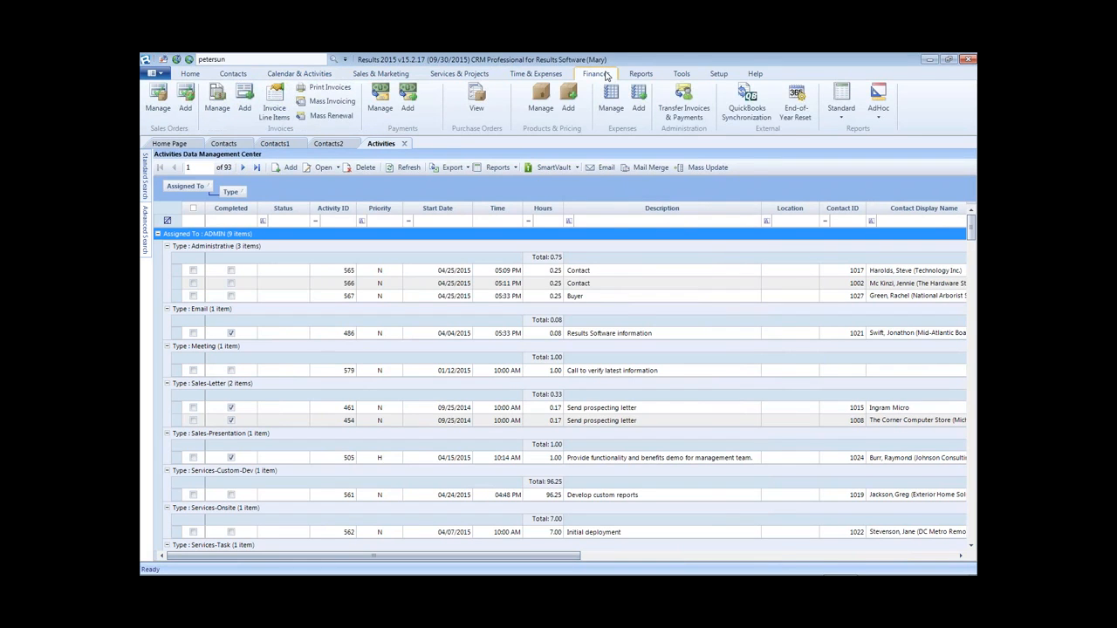
click(217, 97)
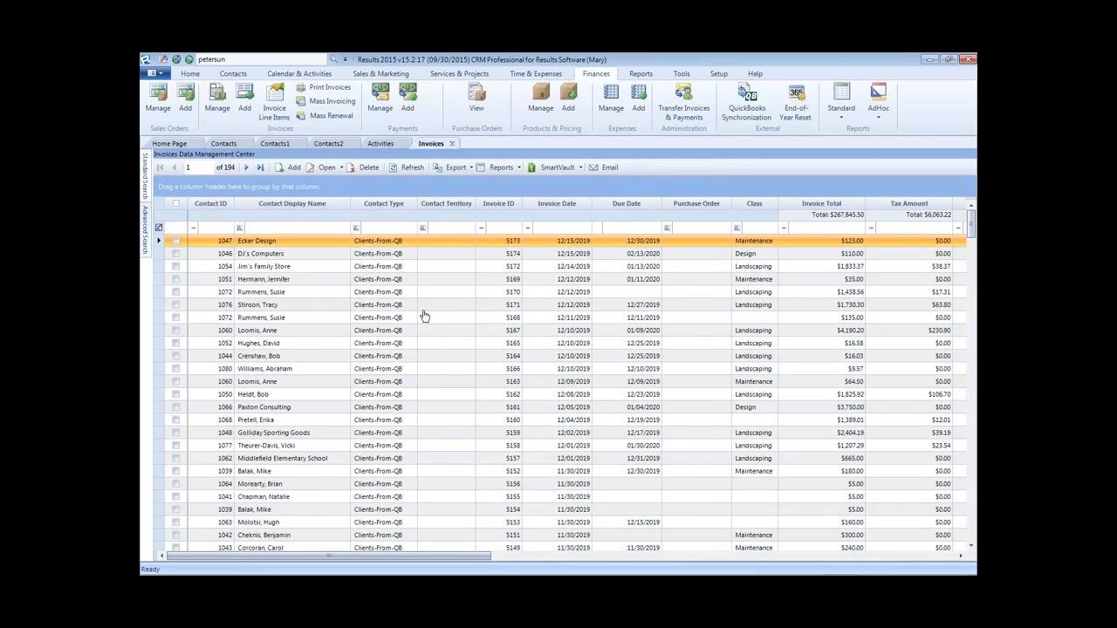
drag(293, 205, 297, 191)
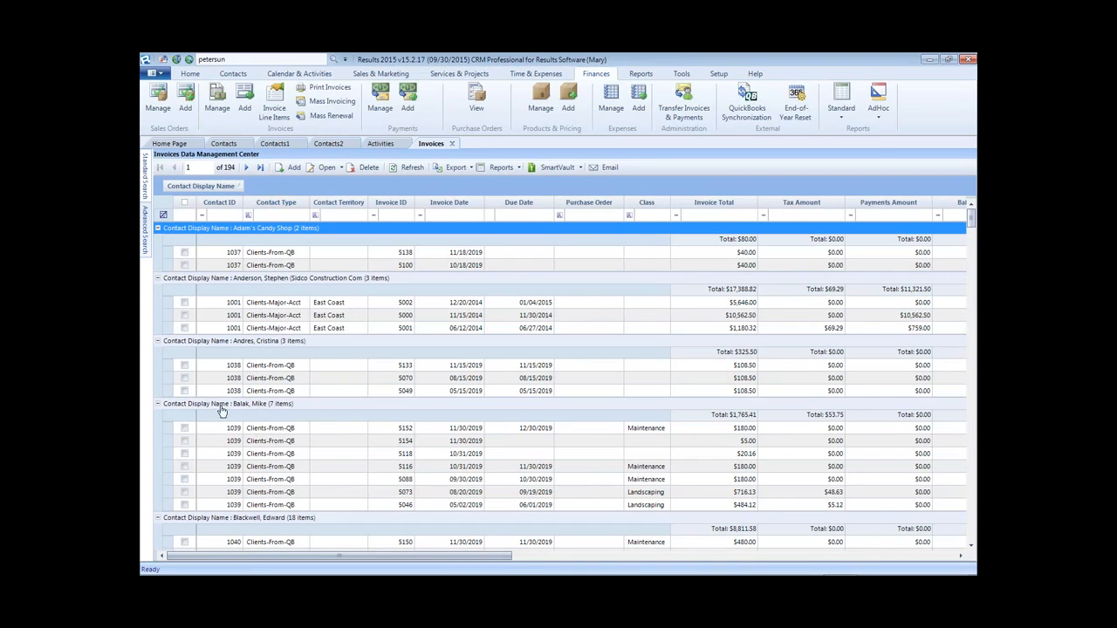
click(465, 203)
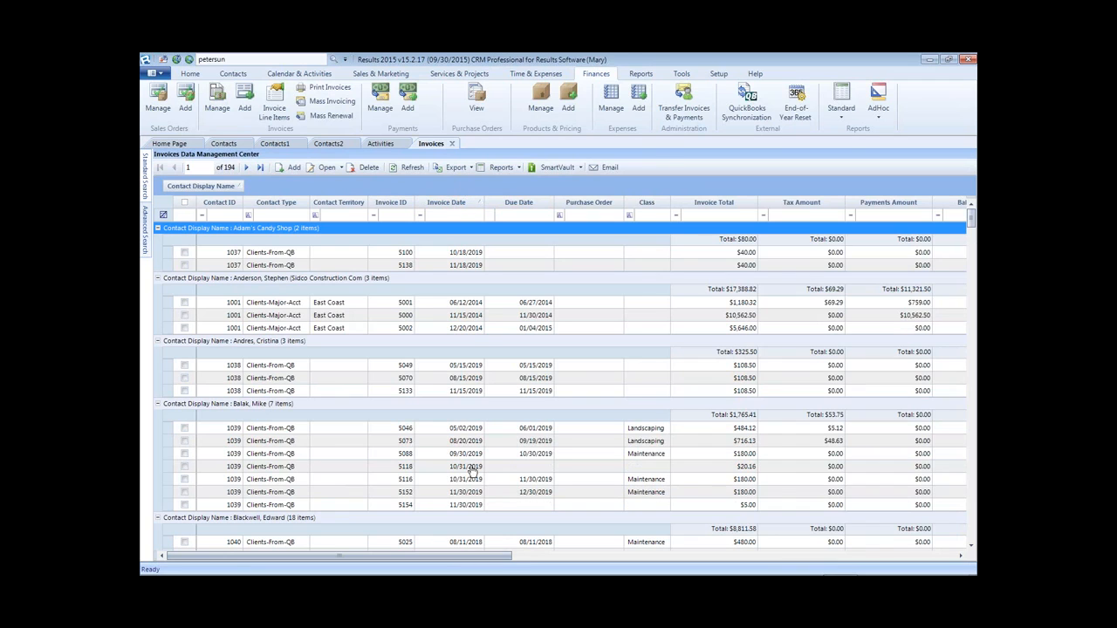
click(467, 206)
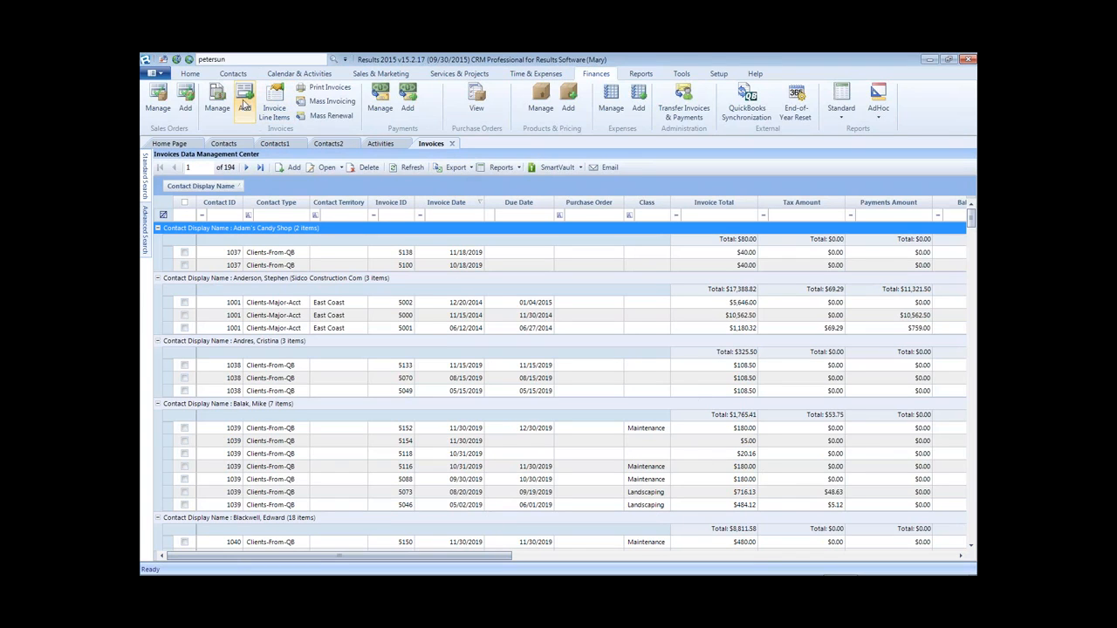
- Group Invoice Line Items by Product Code and Display Name, with Display Name as the top level
click(273, 100)
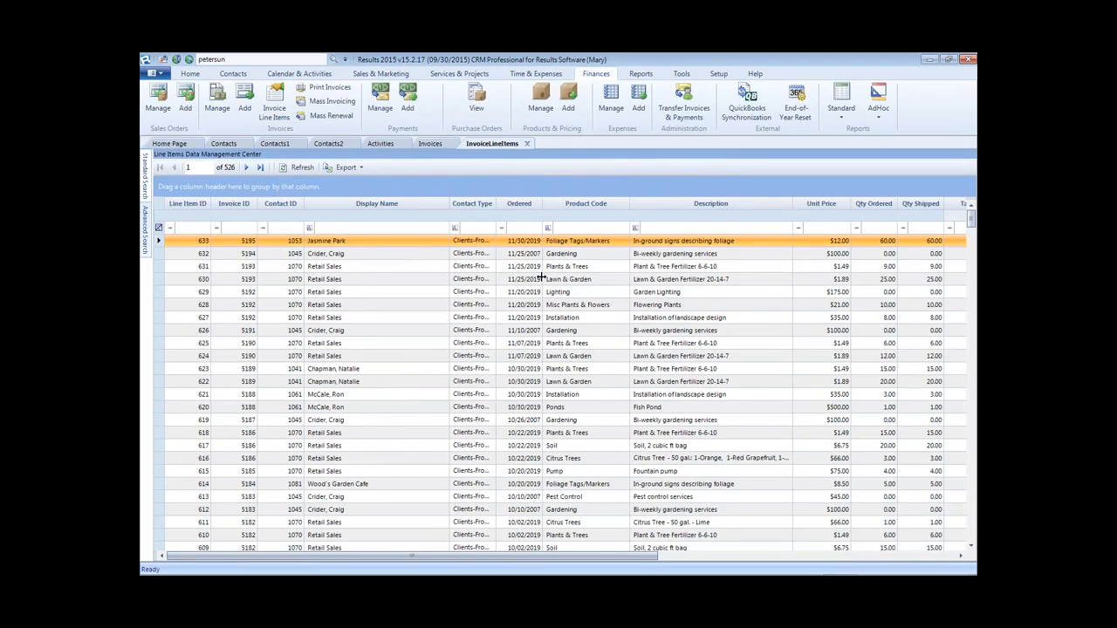
drag(585, 207, 514, 188)
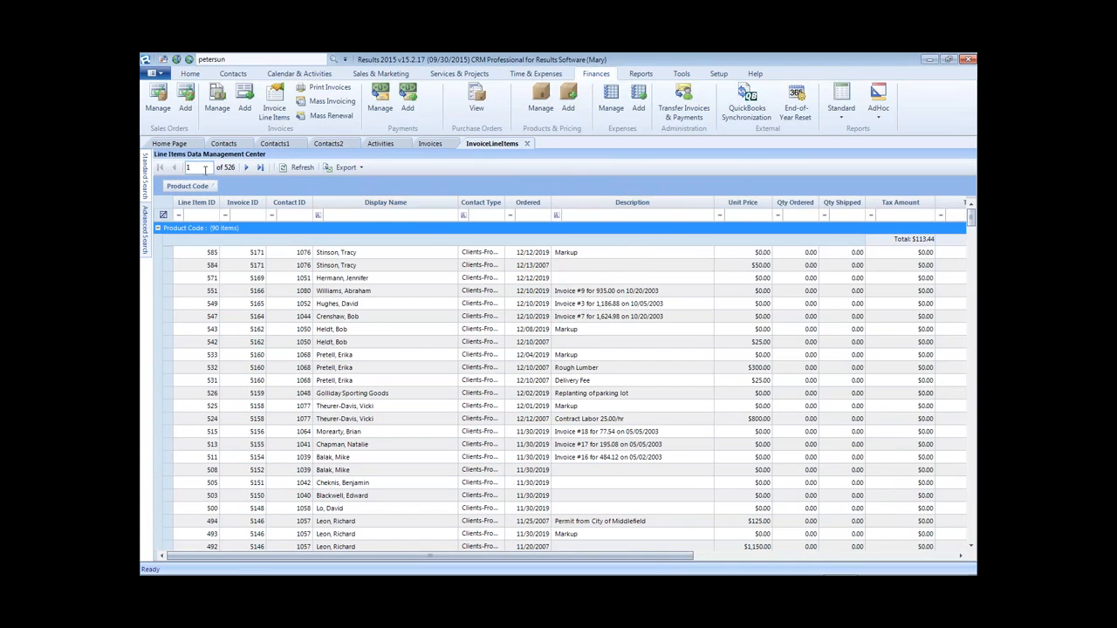
click(158, 228)
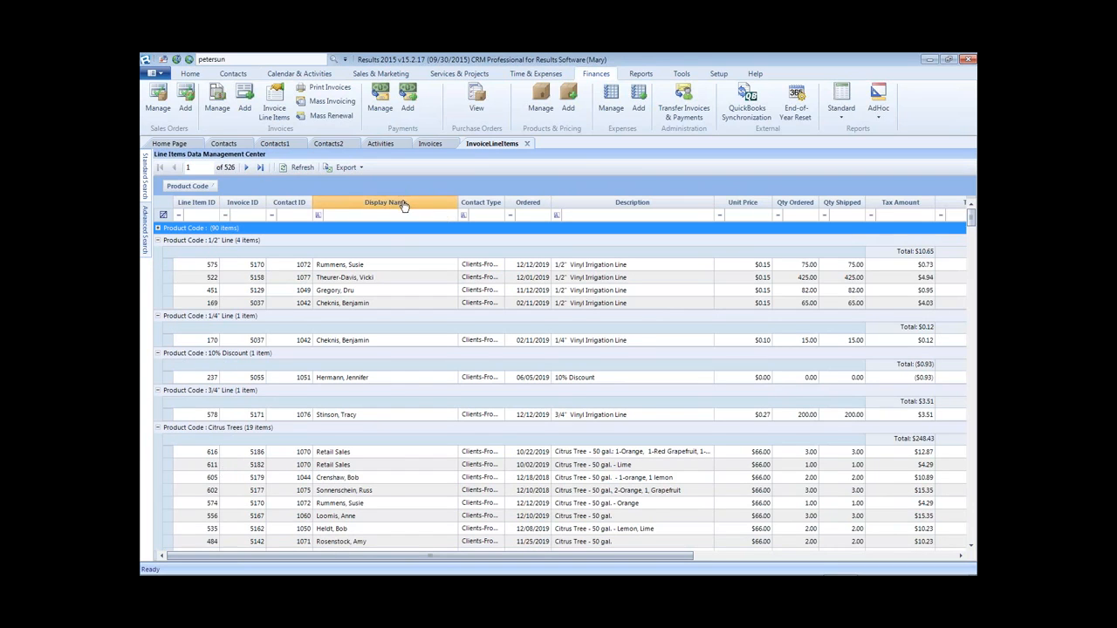
drag(403, 205, 249, 191)
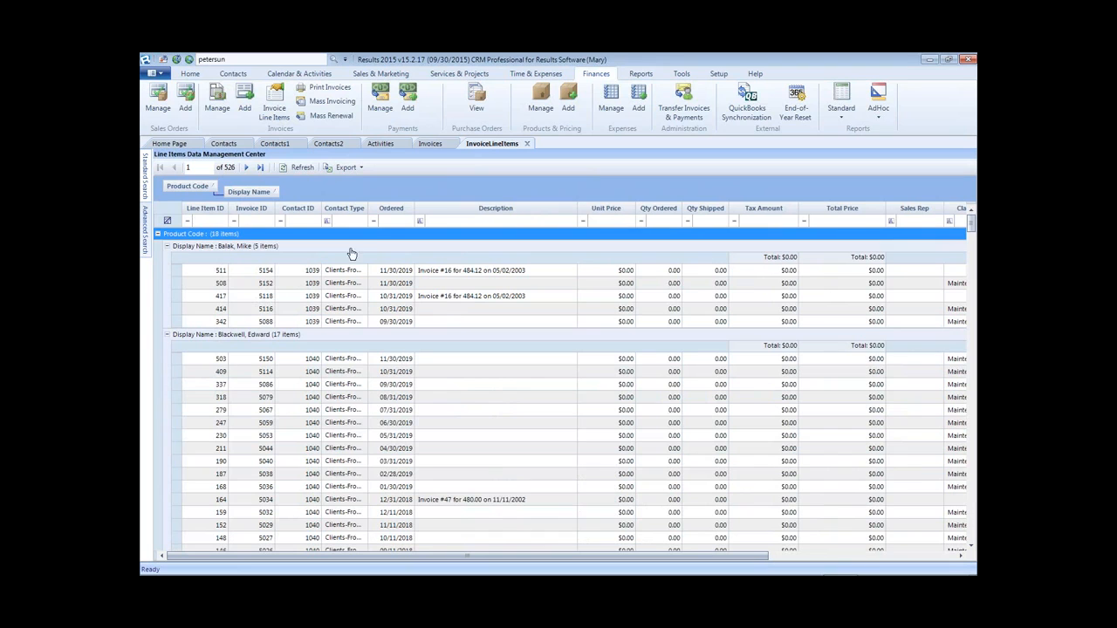
click(158, 234)
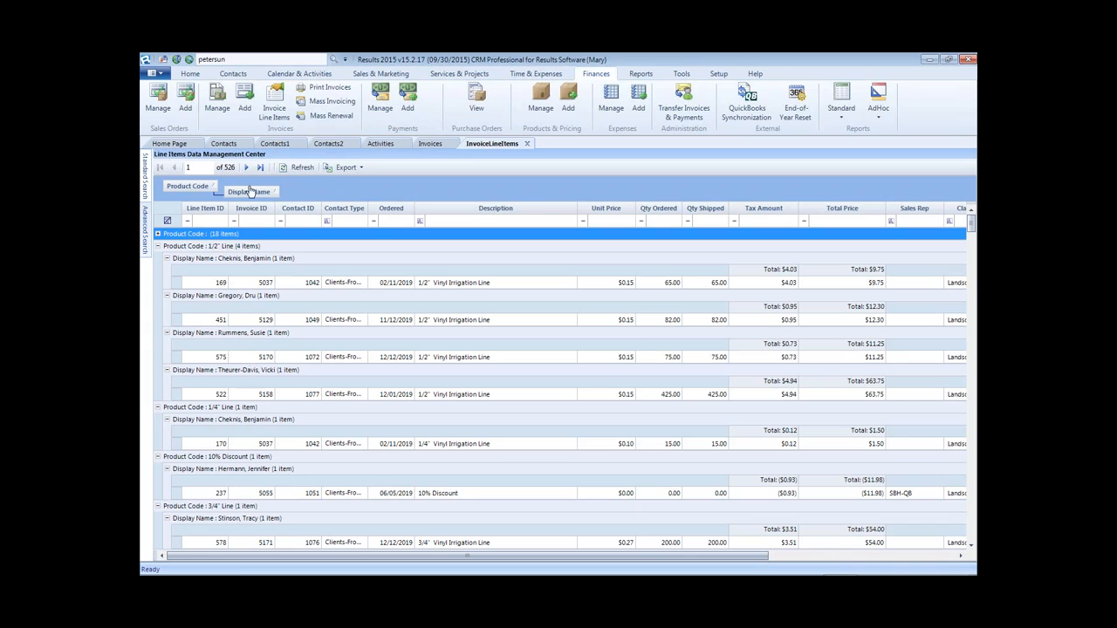
drag(252, 191, 172, 186)
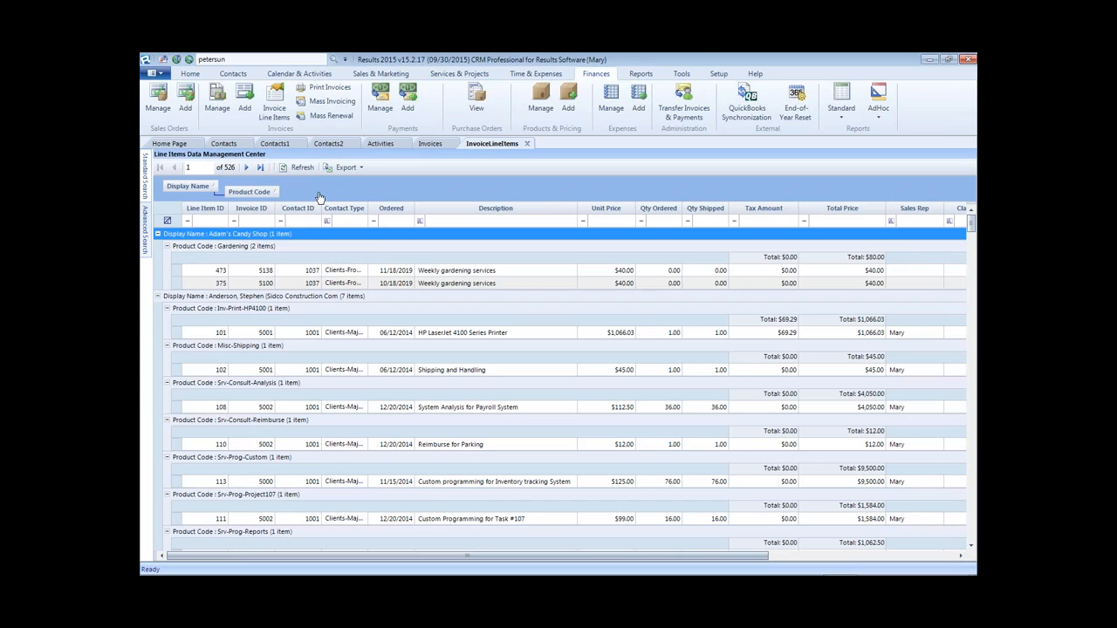
- Clear the grouping, regroup line items by Sales Rep, and collapse the blank Sales Rep group
click(302, 167)
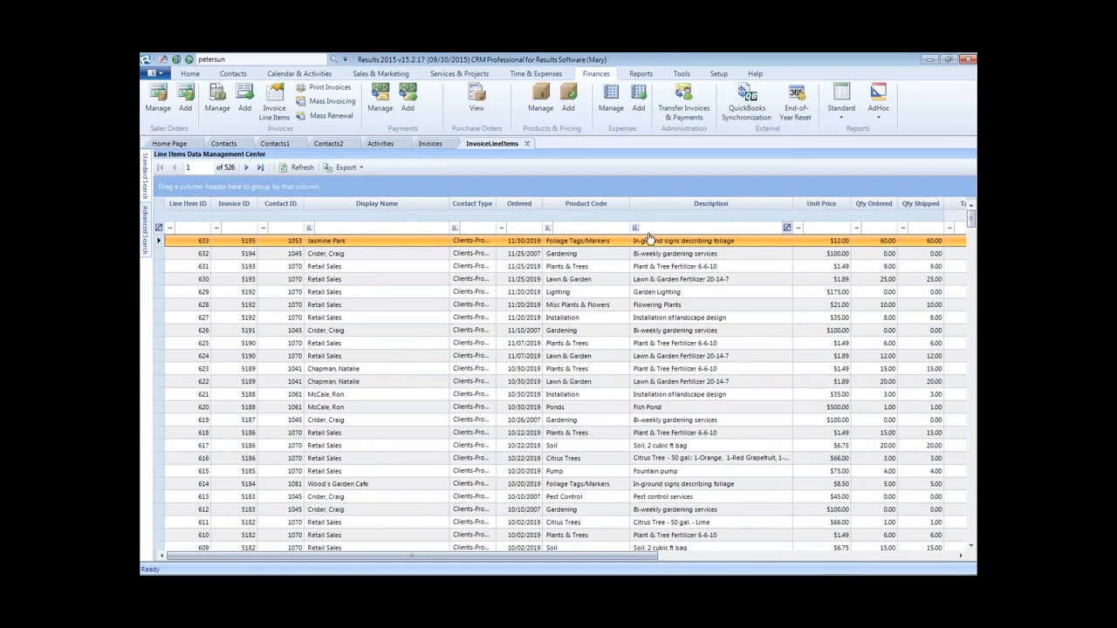
click(574, 227)
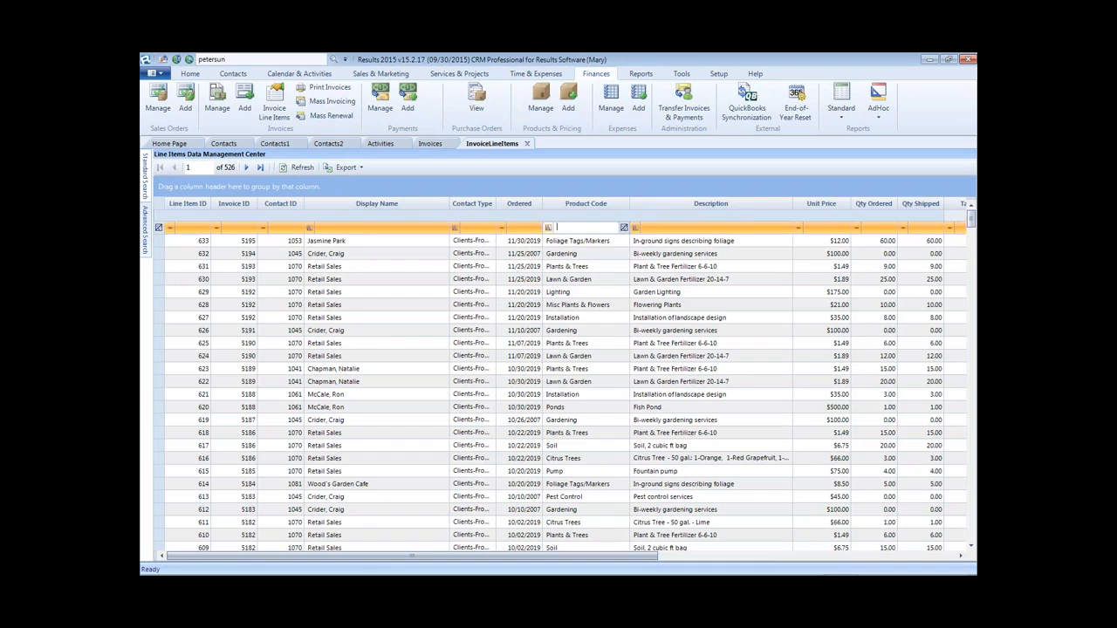
click(677, 228)
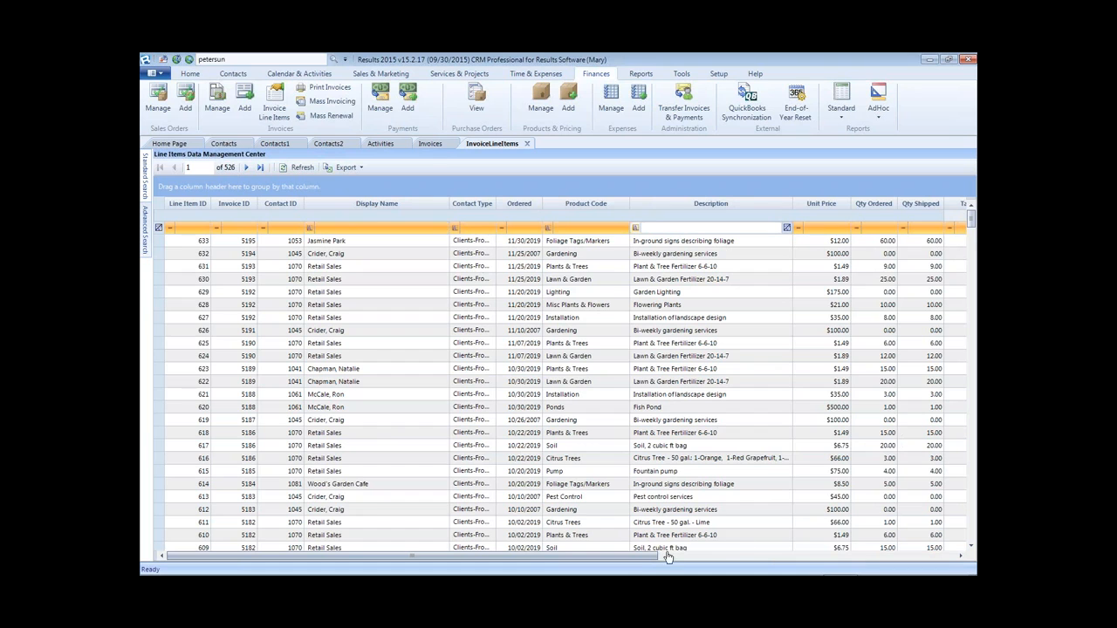
drag(649, 559, 756, 559)
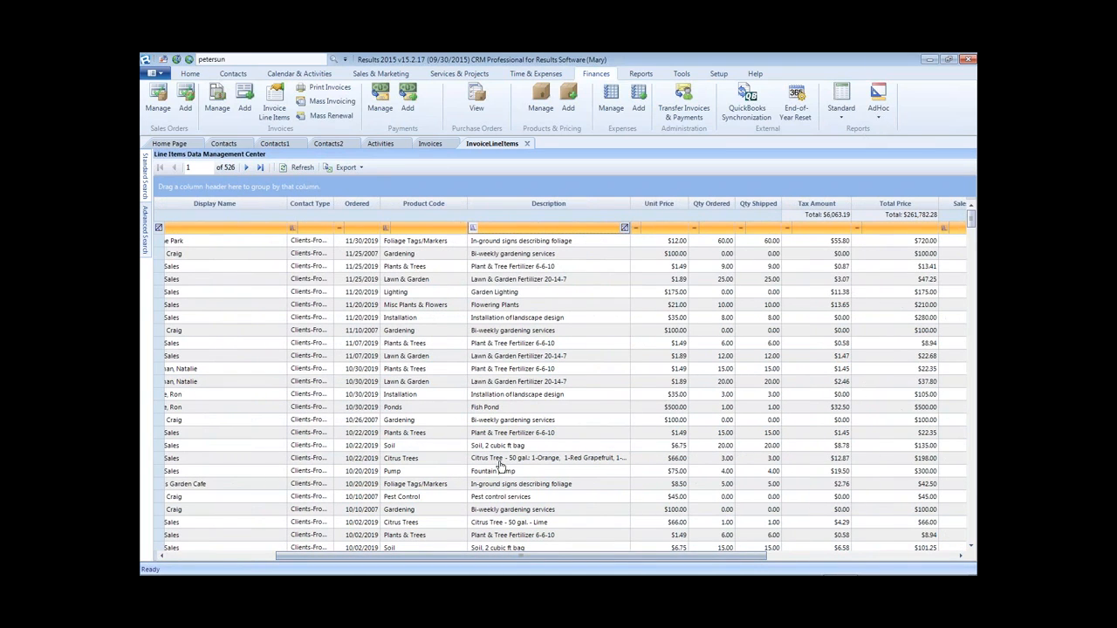
drag(613, 560, 732, 561)
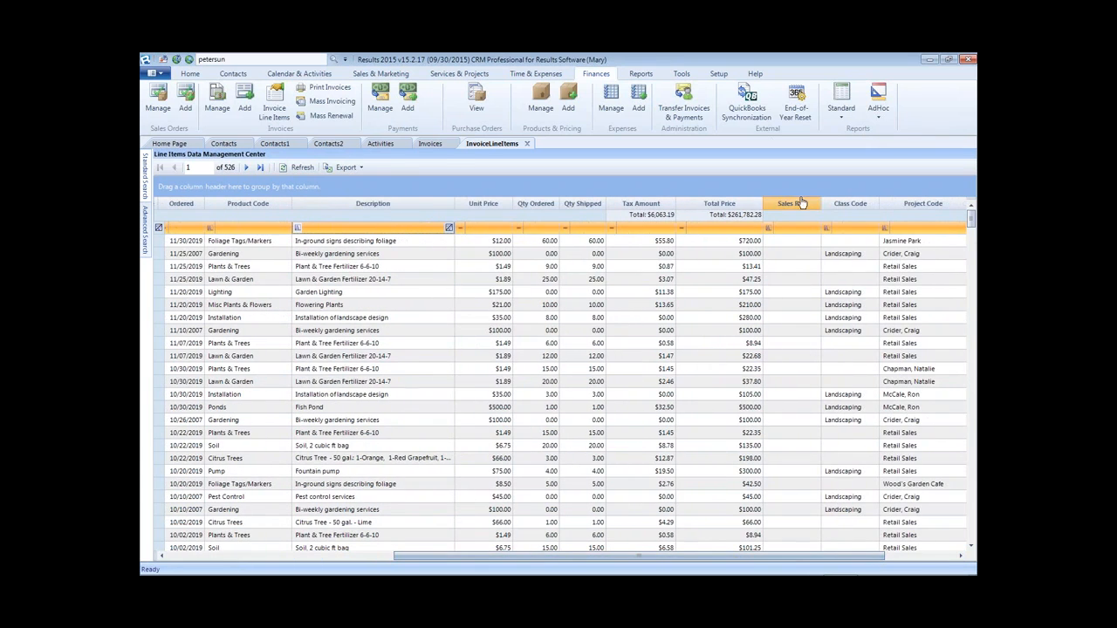
drag(801, 203, 636, 187)
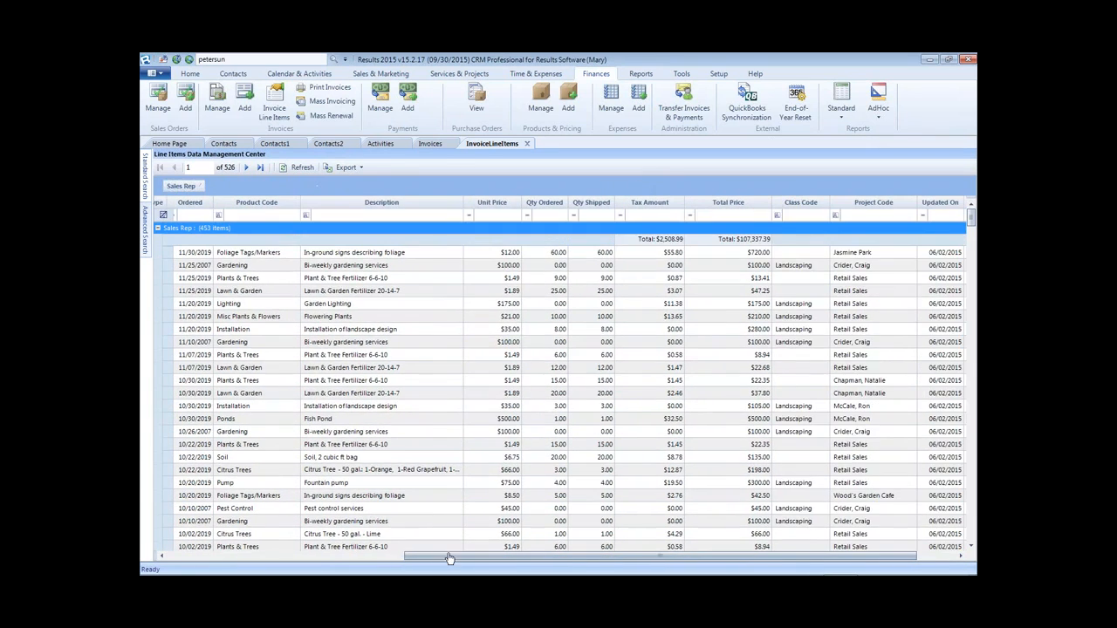
drag(447, 559, 163, 551)
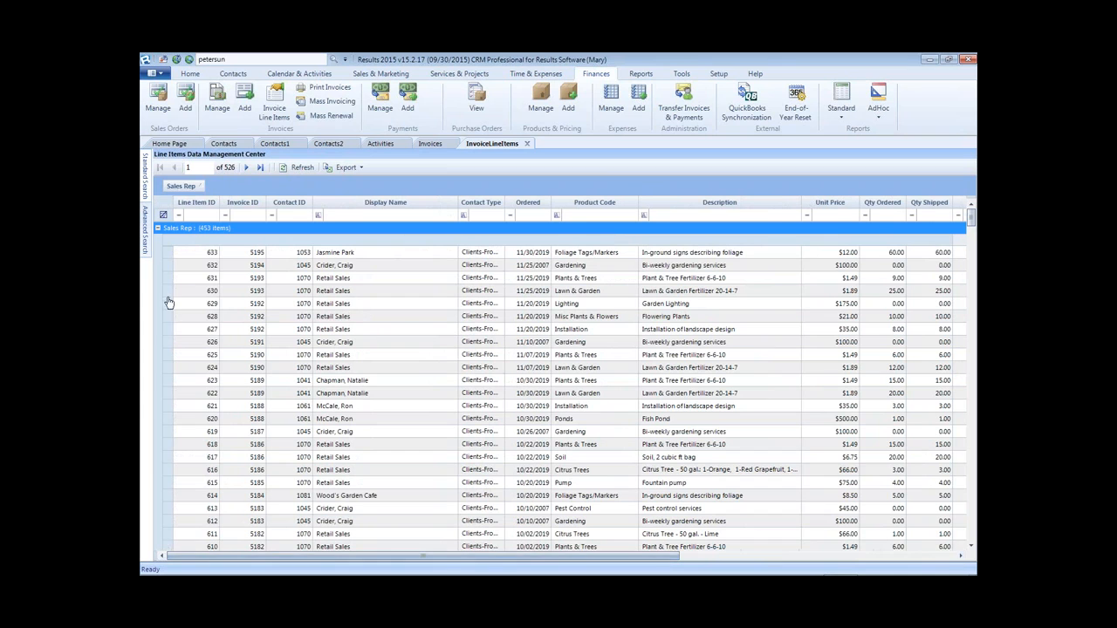
click(158, 228)
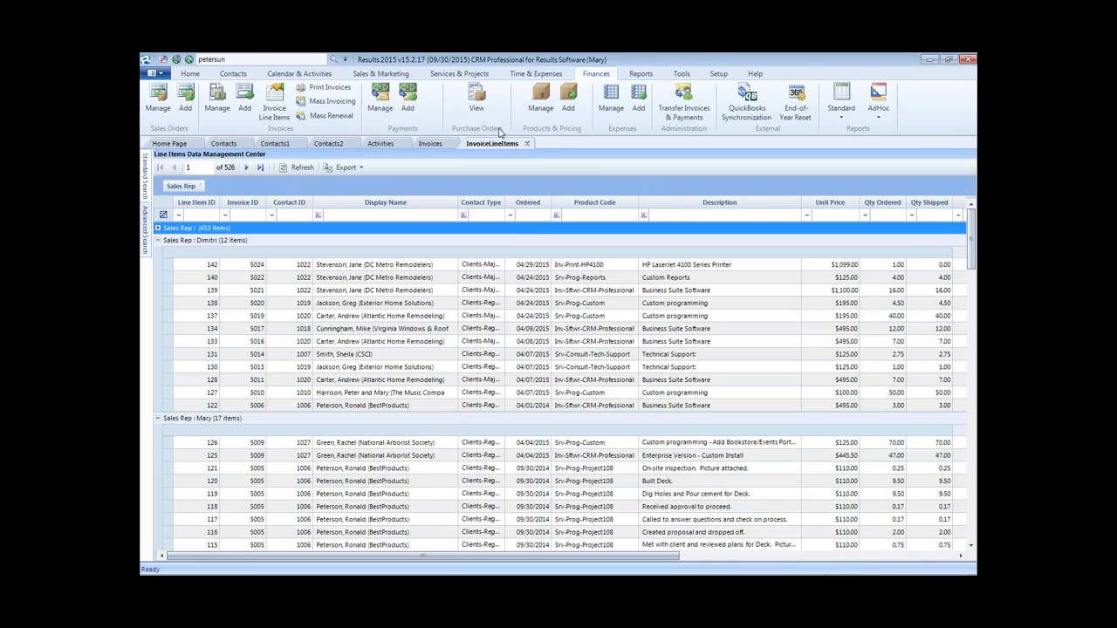
- Dismiss the main menu, then close the line items, invoices and activities lists
click(156, 76)
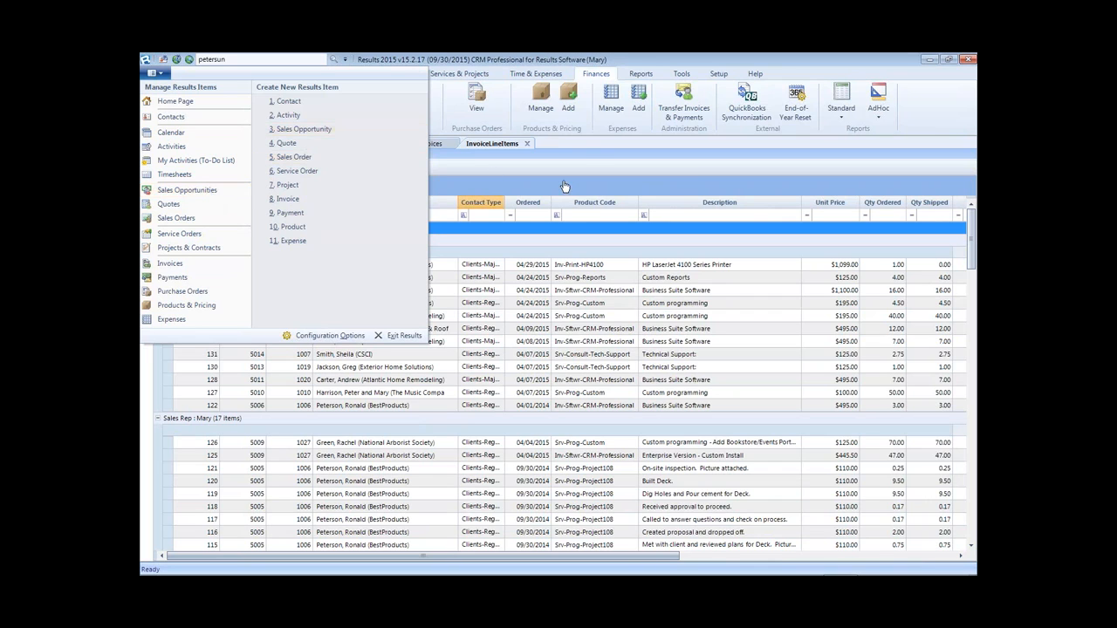
click(585, 158)
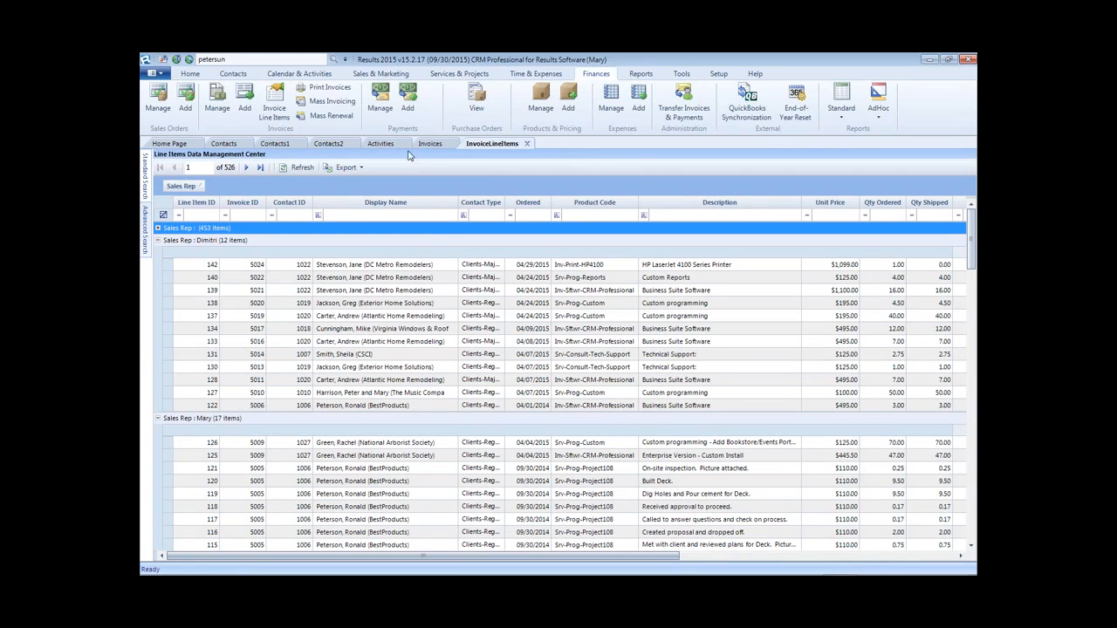
click(527, 145)
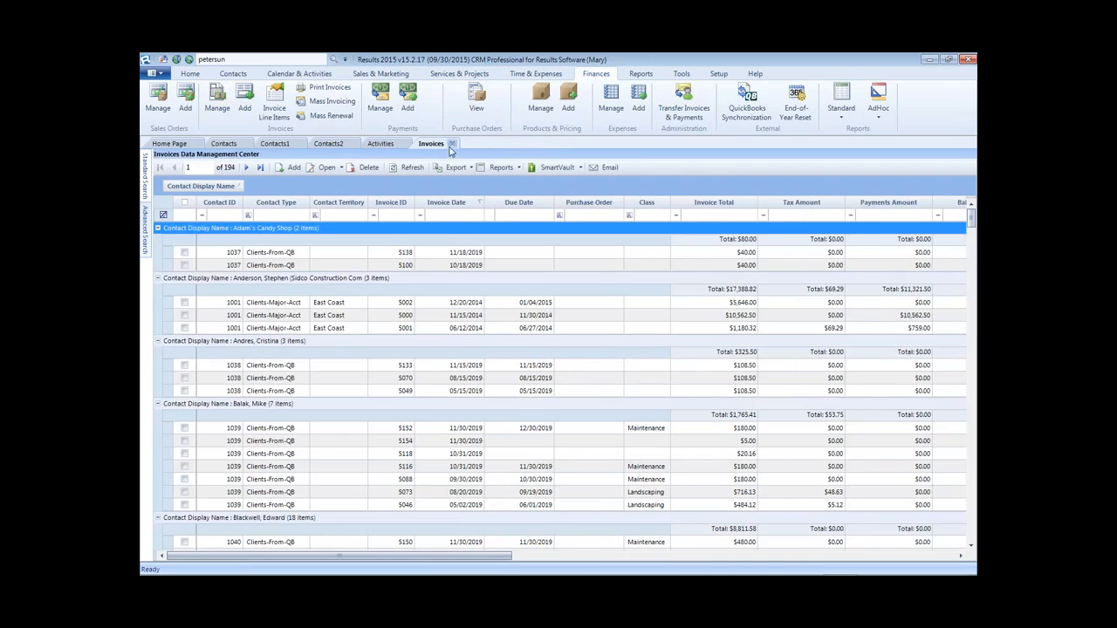
click(452, 146)
click(404, 144)
- Close the Contacts2, Contacts1 and grouped Contacts views to return to the Home Page
click(347, 146)
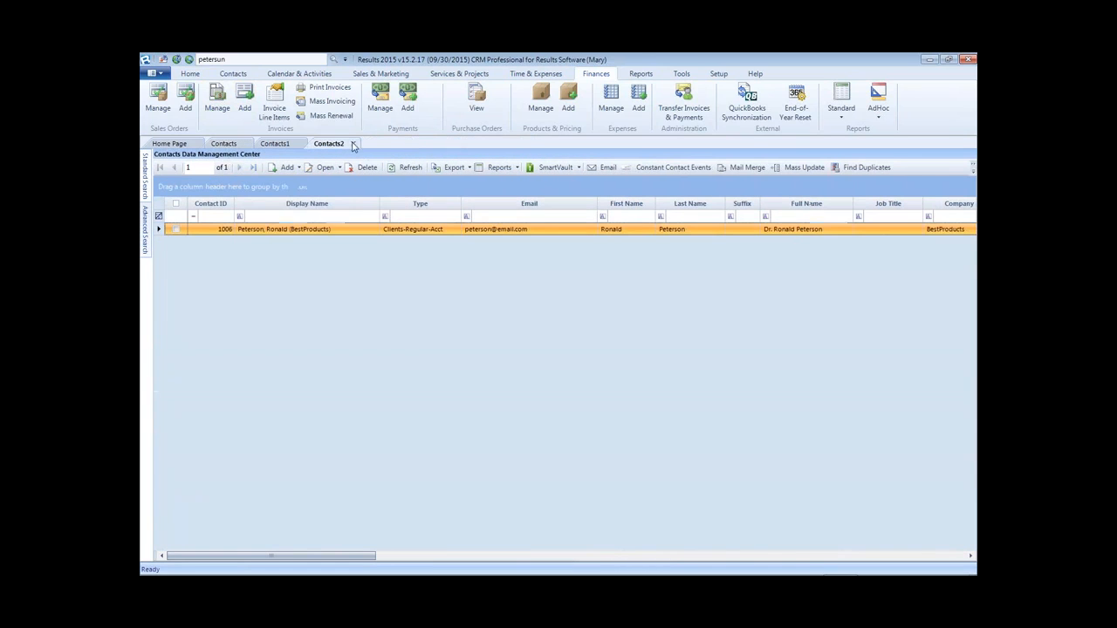
click(353, 144)
click(303, 145)
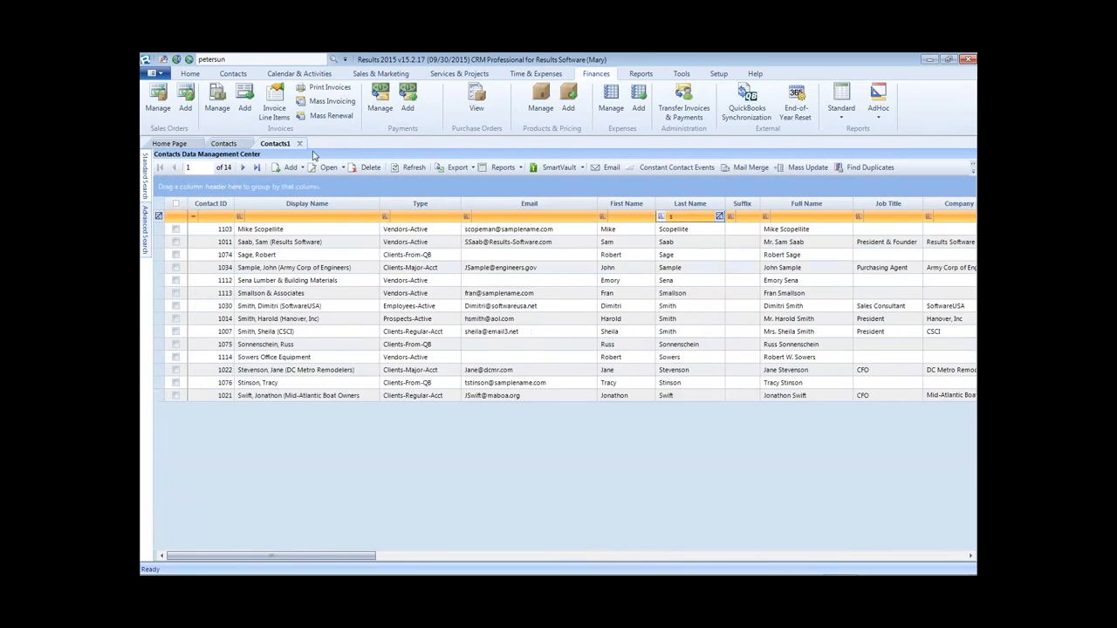
click(299, 144)
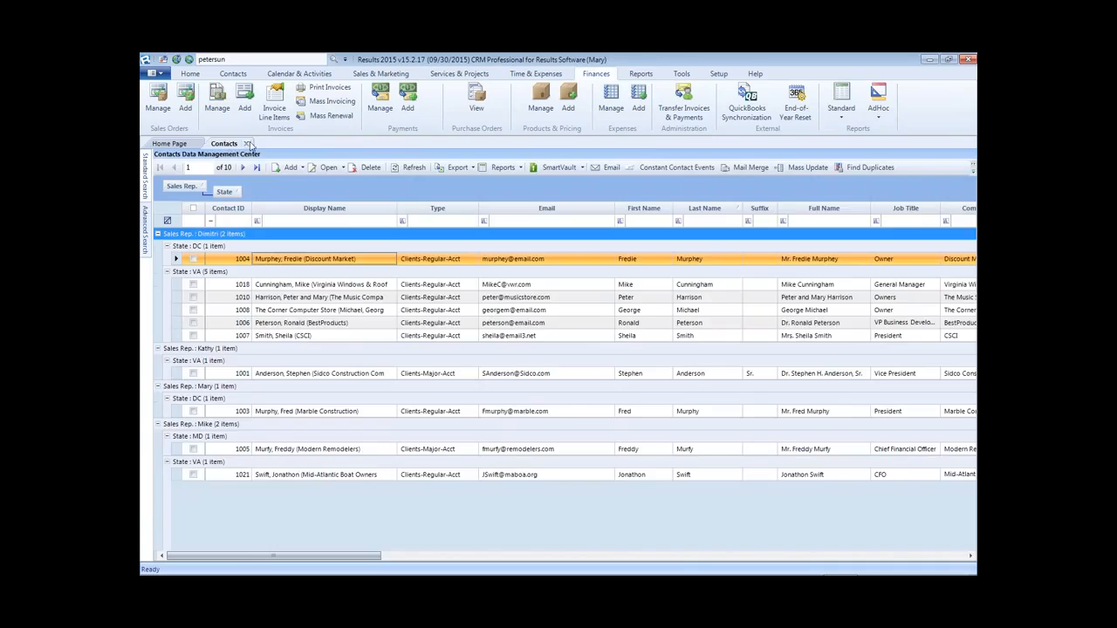
click(248, 144)
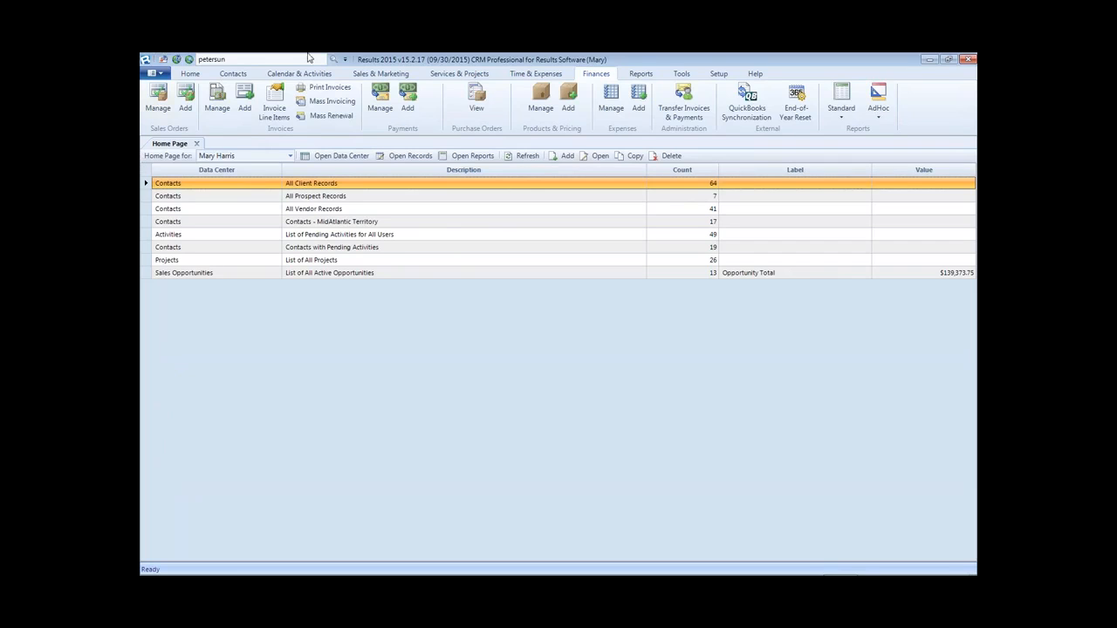
- Open Contacts > Reports > Standard and preview CR320, Contact Information with Categories
click(233, 74)
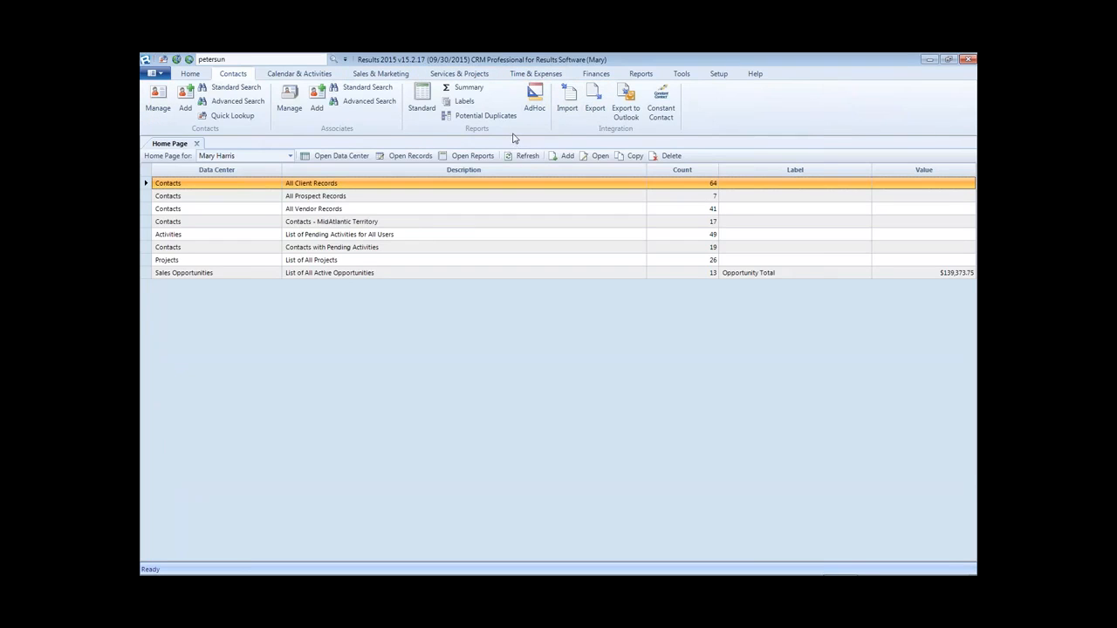
click(422, 97)
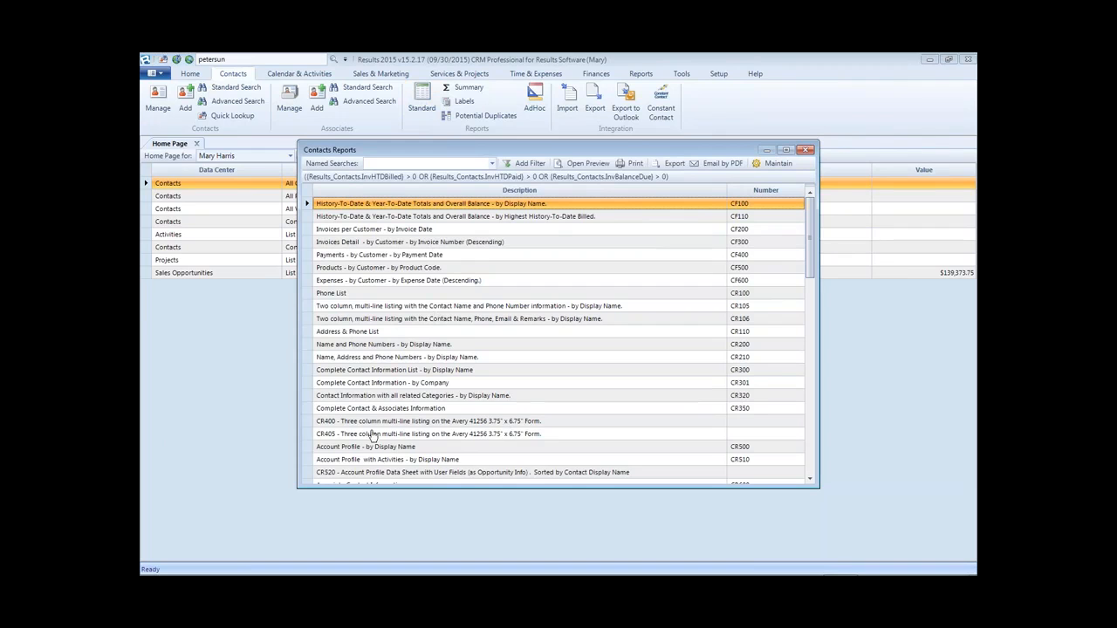
click(742, 398)
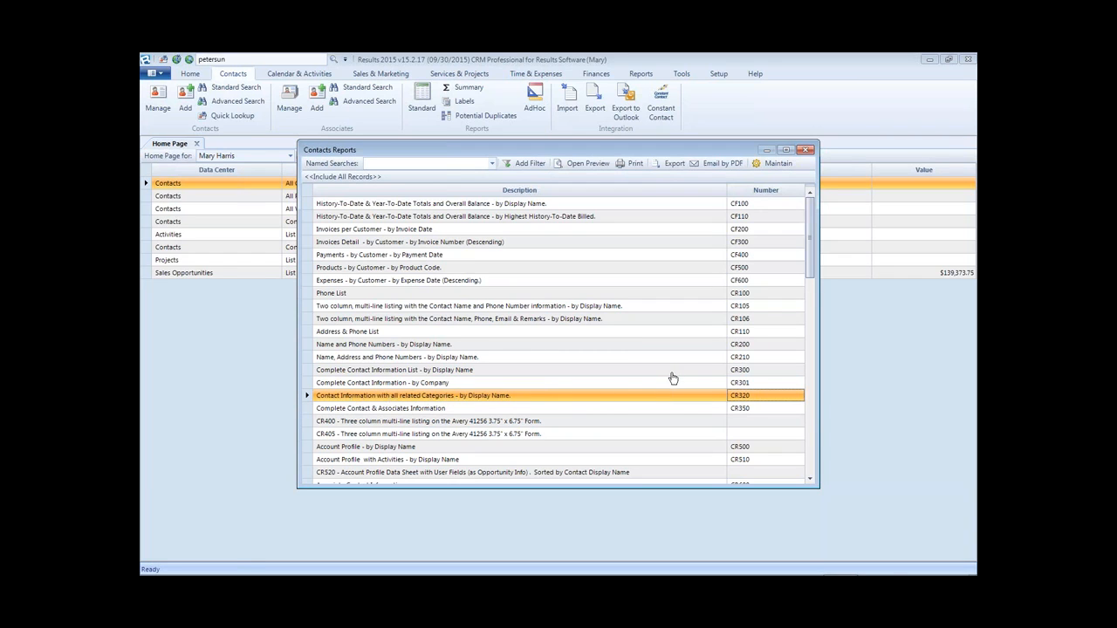
click(432, 398)
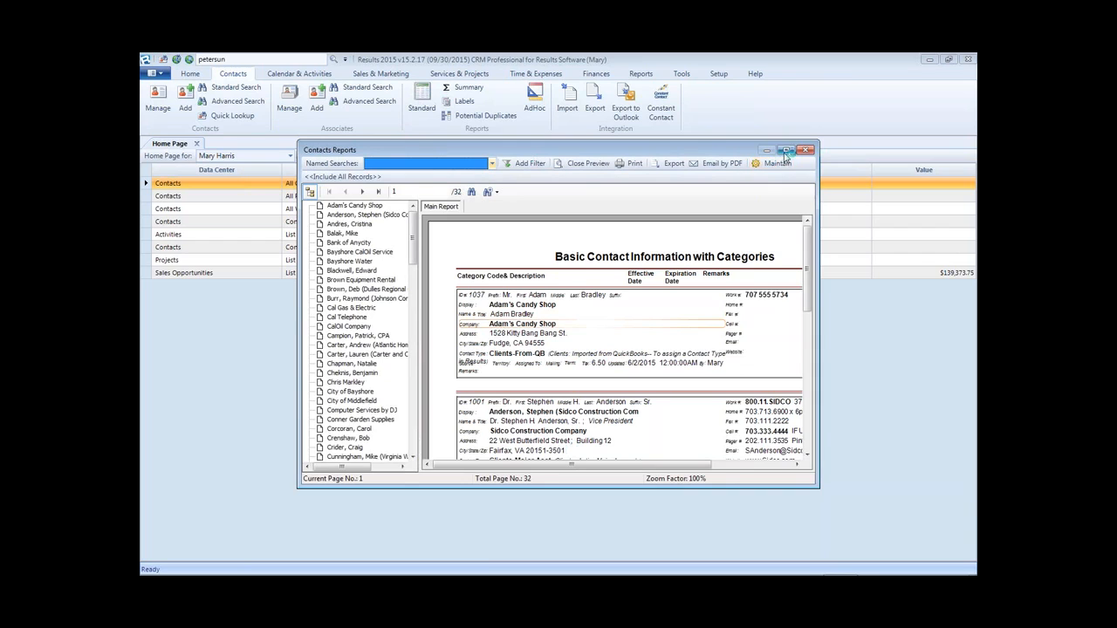
- Maximize the Contacts Reports window and reopen the CR320 preview
click(785, 150)
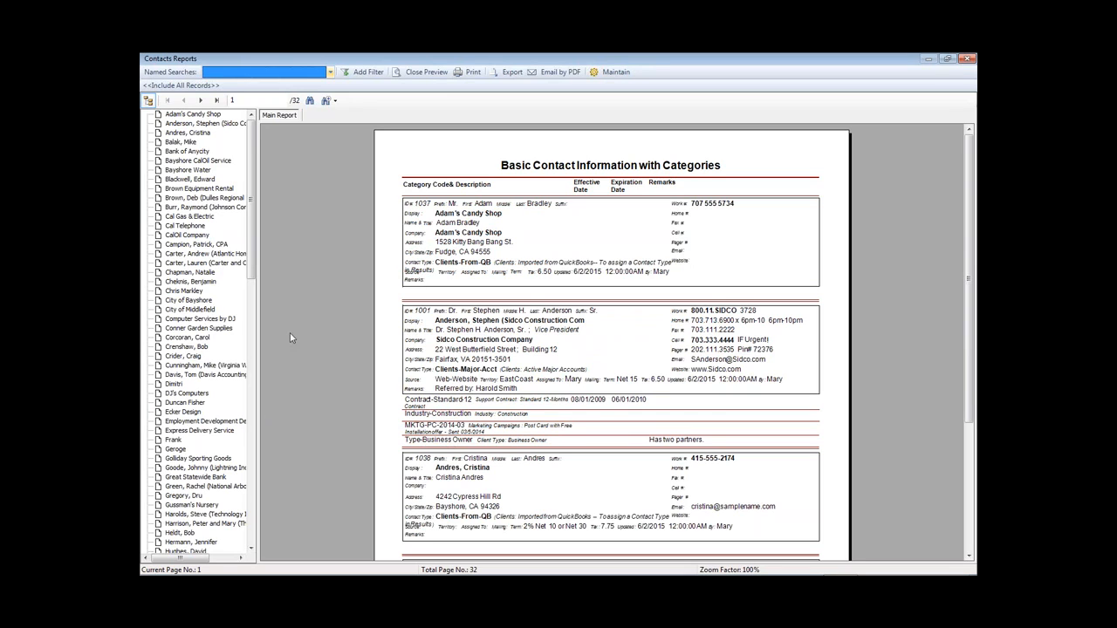
click(420, 73)
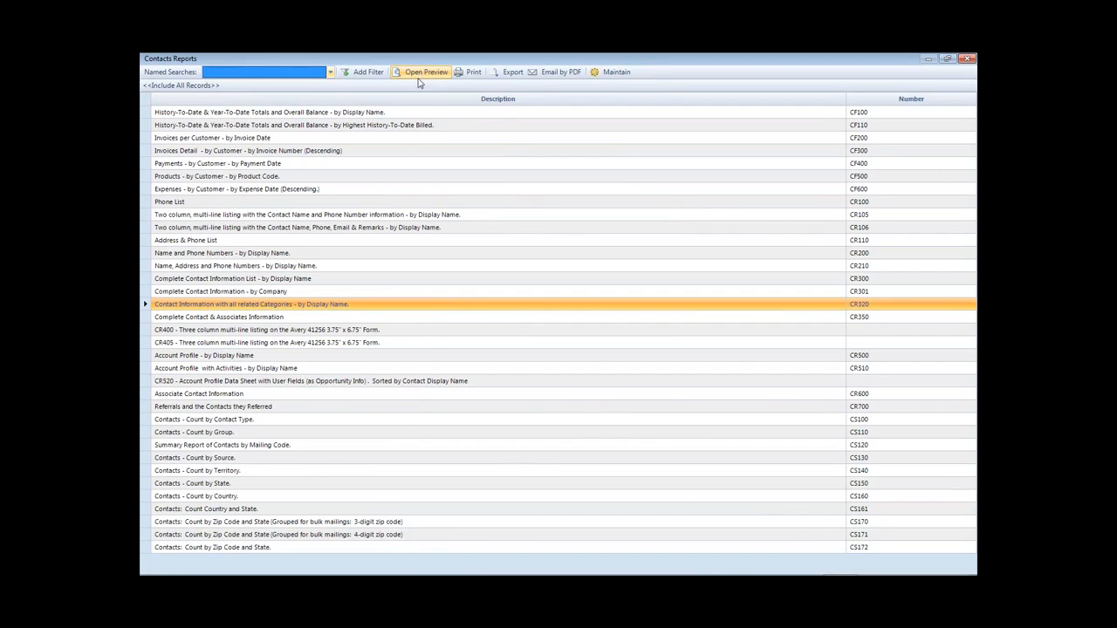
click(335, 308)
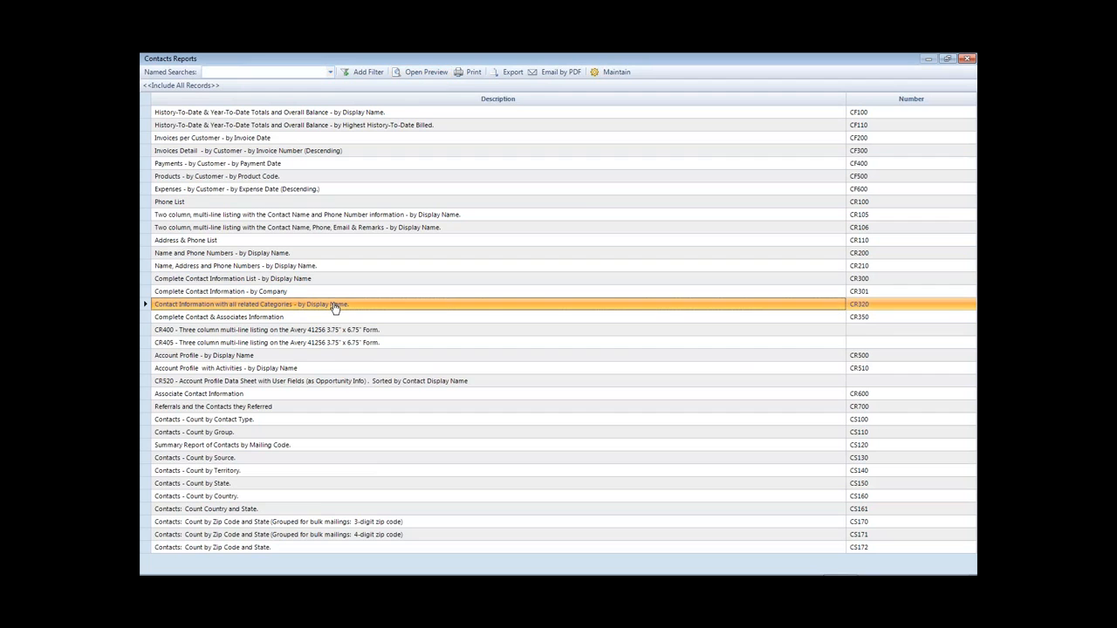
double_click(334, 307)
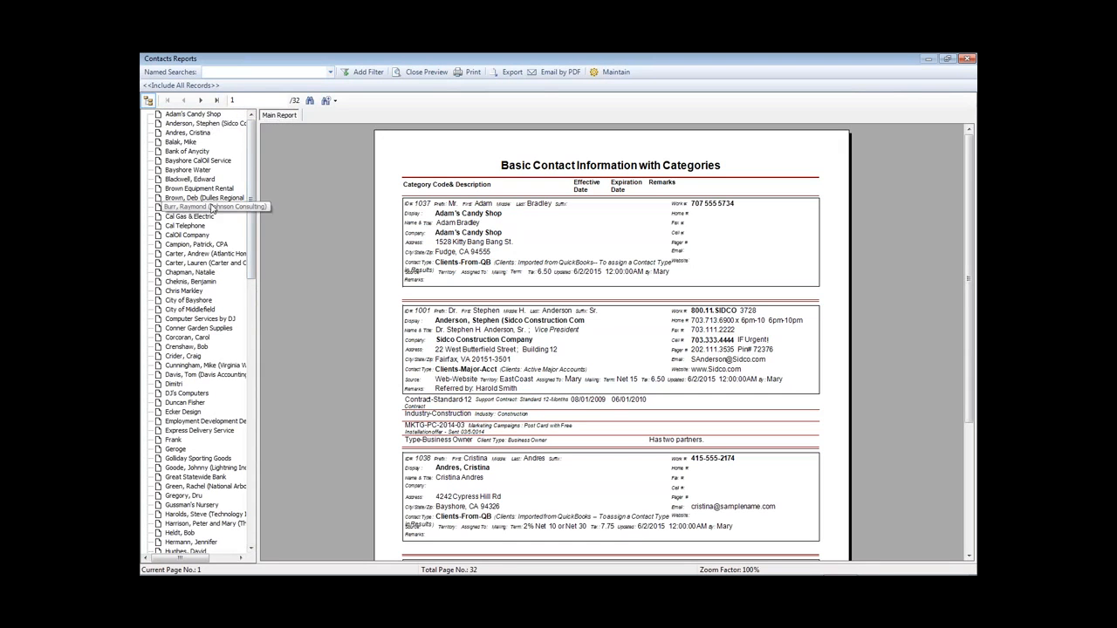
- Page forward through the CR320 report to its last page 32, totalling 124 records
click(201, 101)
click(200, 102)
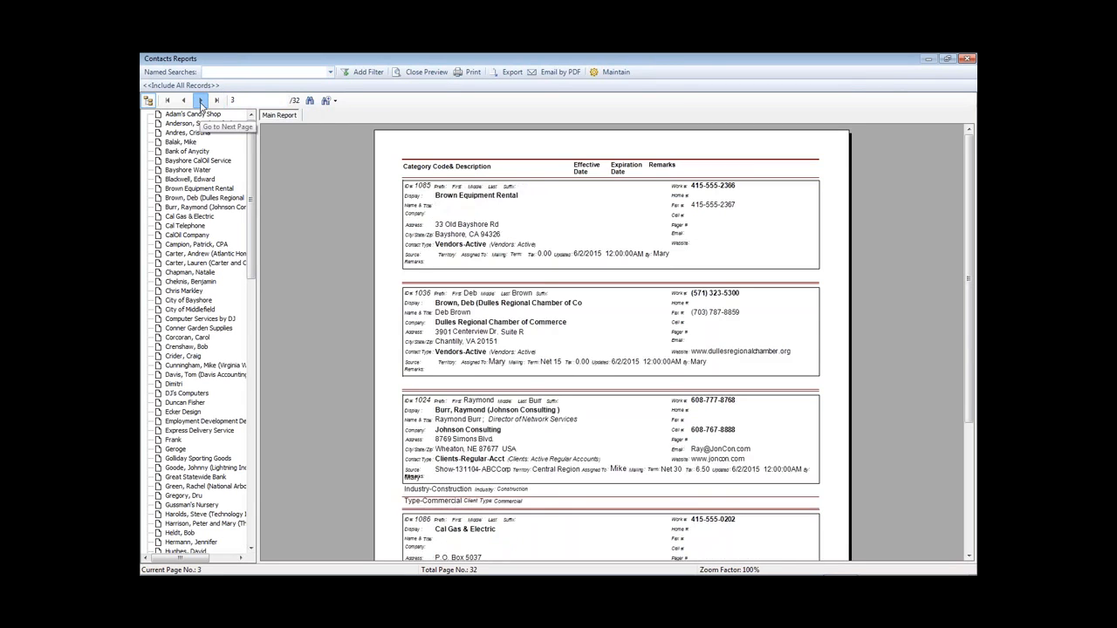
click(201, 102)
click(201, 102)
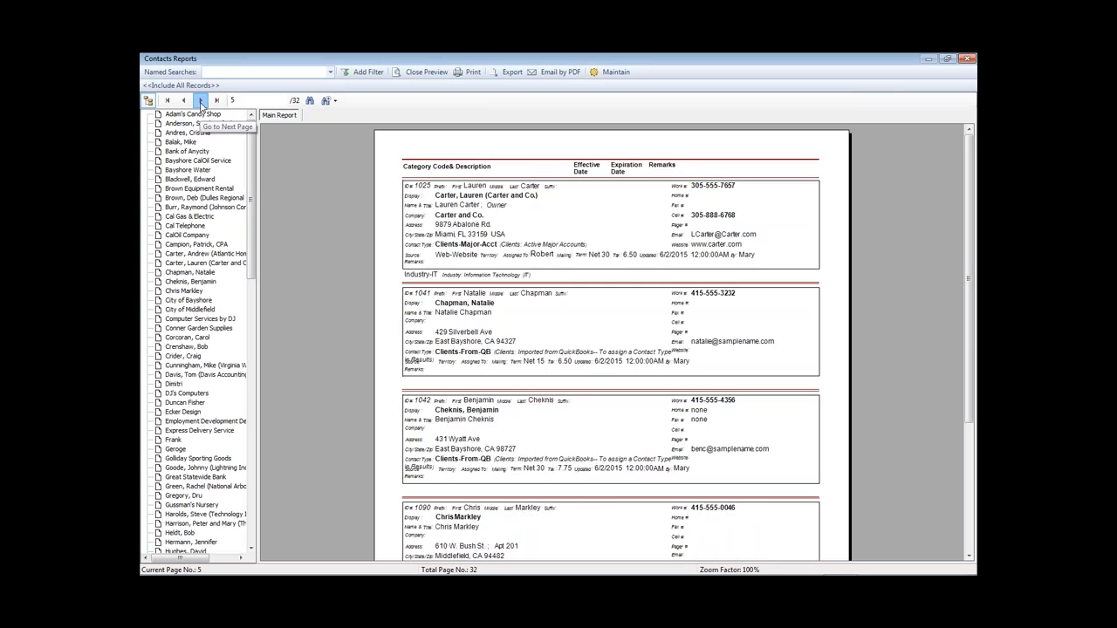
click(201, 102)
click(201, 101)
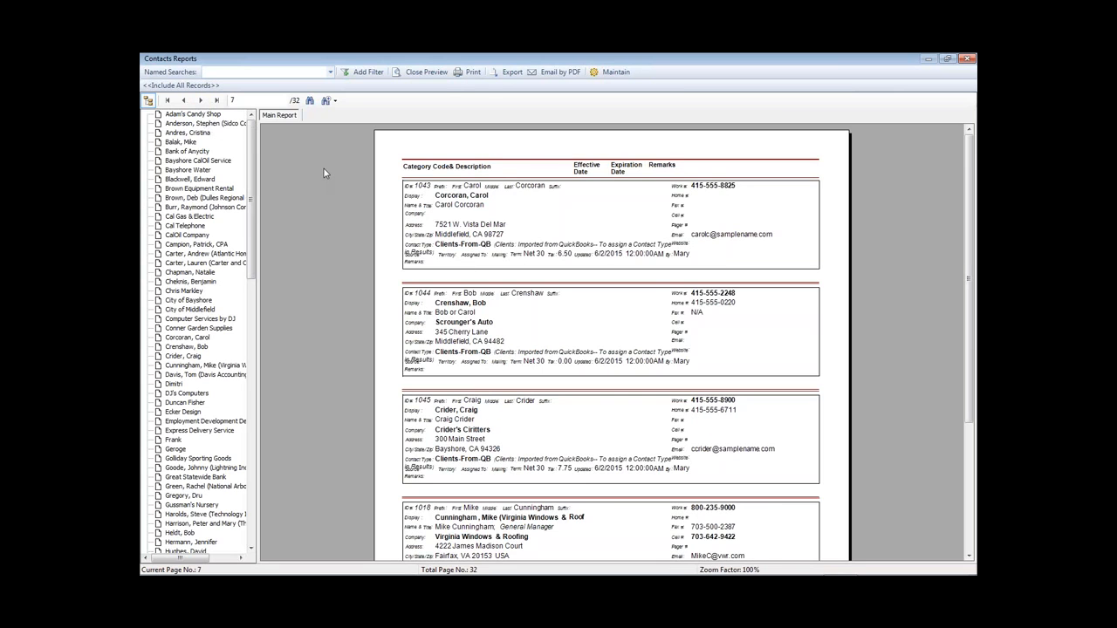
click(216, 101)
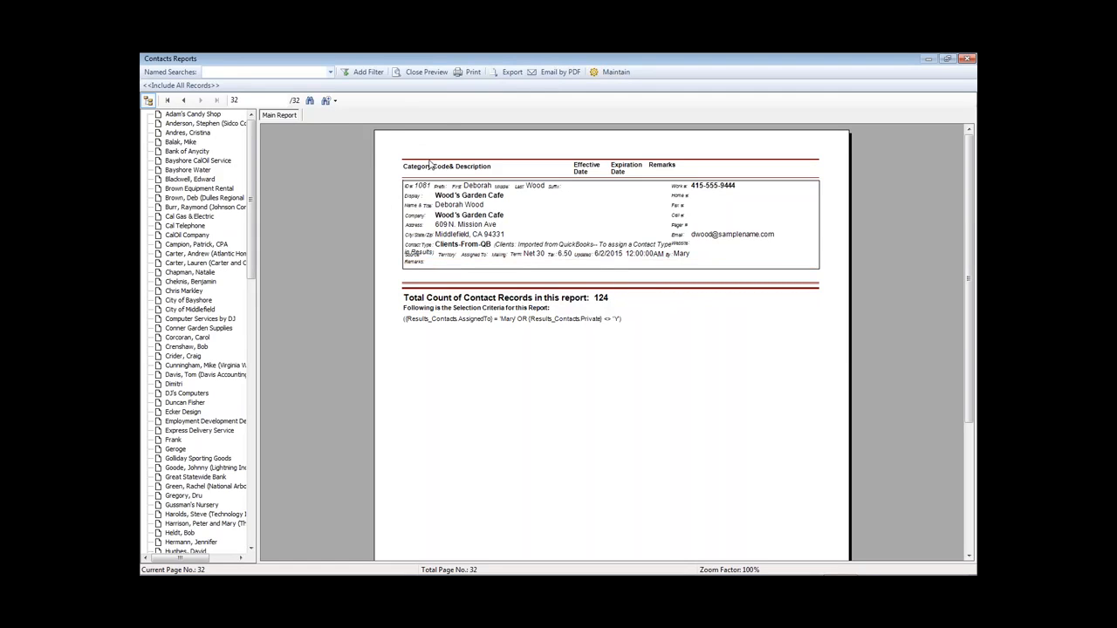
- Limit the report to 'Clients in the Washington DC metro area' and jump to BestProducts
click(329, 73)
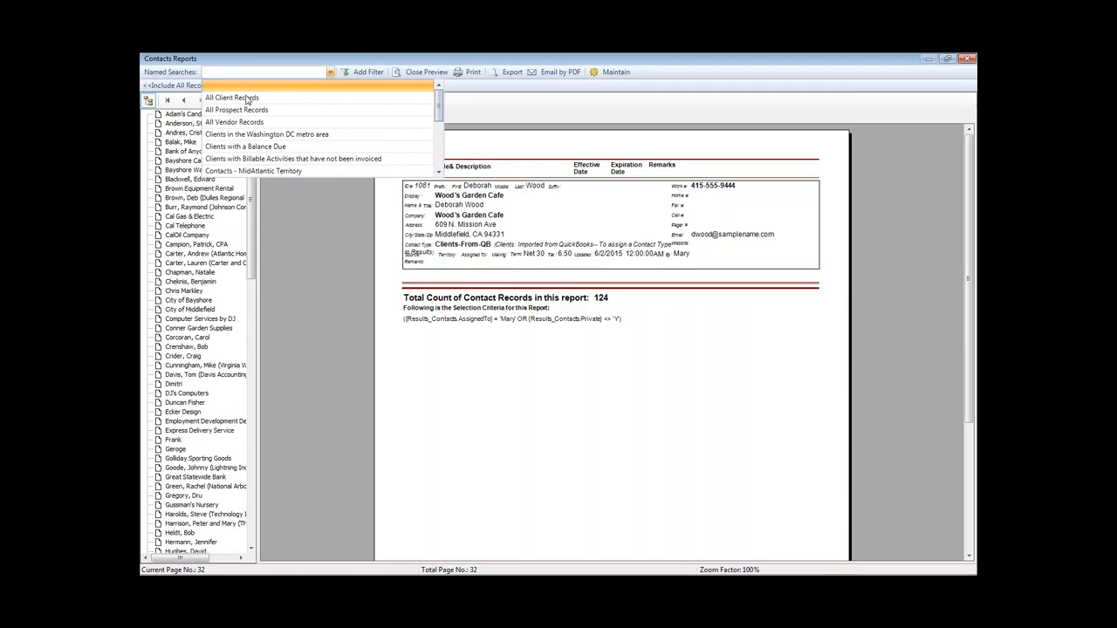
click(330, 73)
click(330, 73)
click(238, 102)
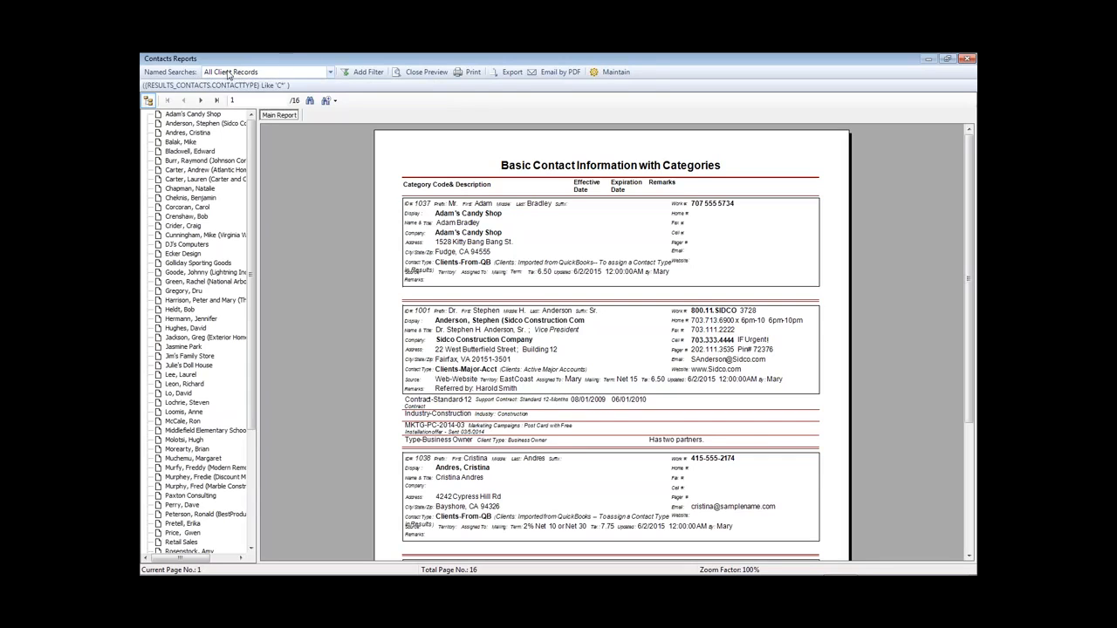
click(330, 74)
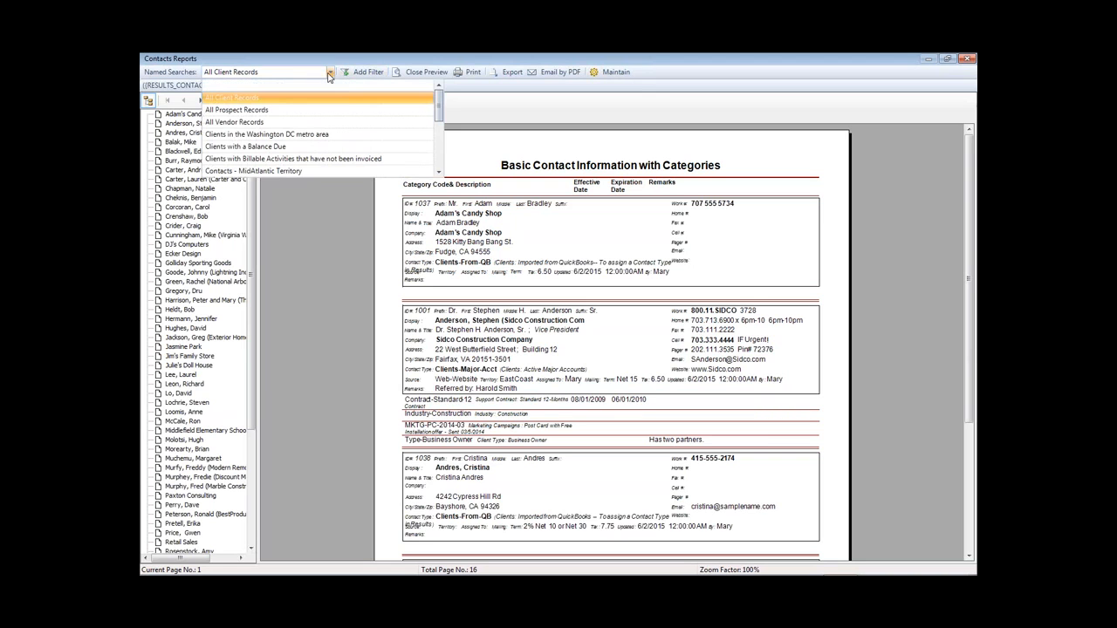
click(253, 136)
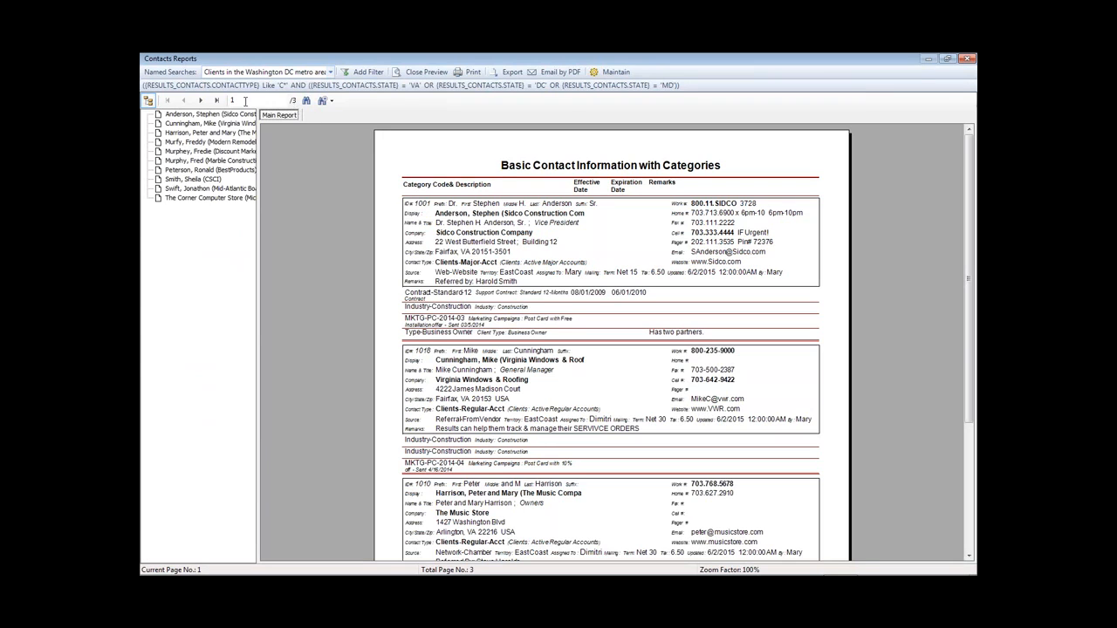
click(197, 171)
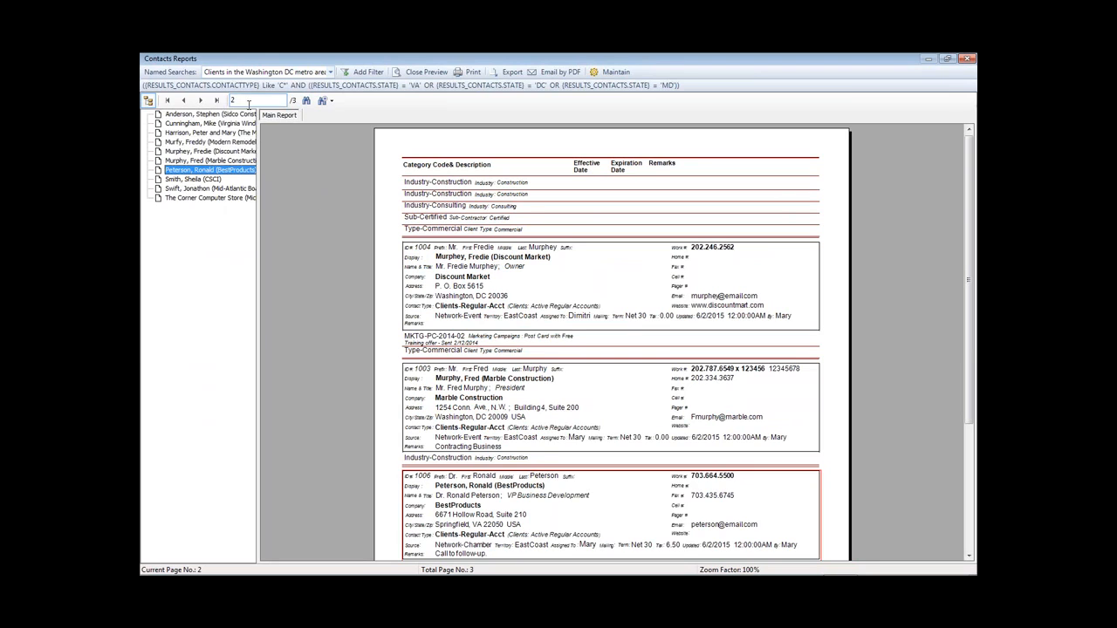
- Zoom the preview to Page Width, then Whole Page, and return to page 1
click(333, 103)
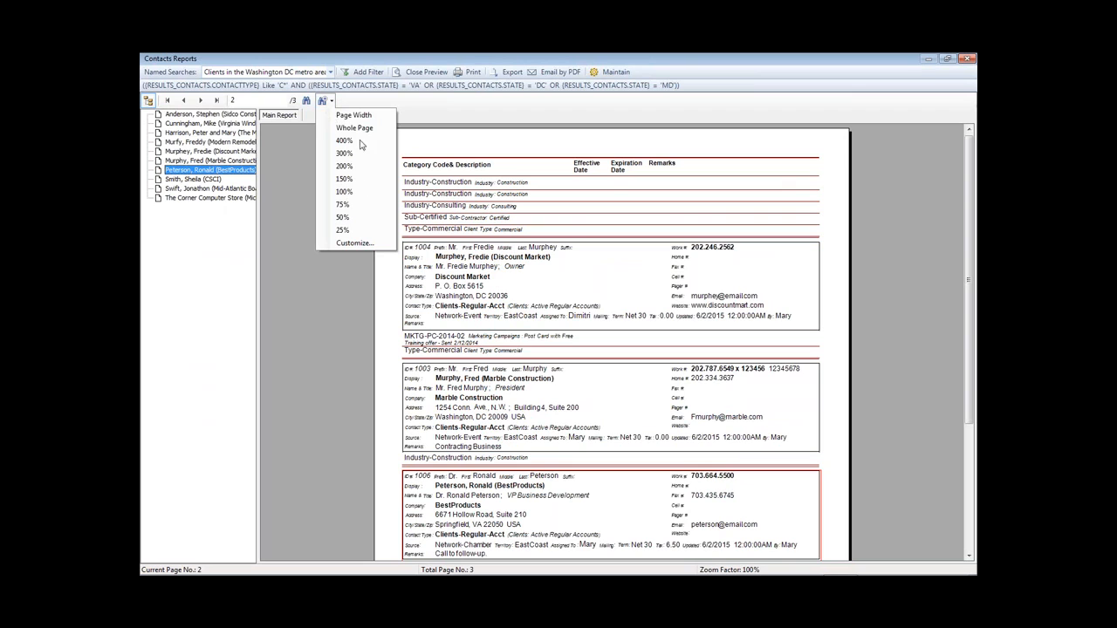
click(353, 115)
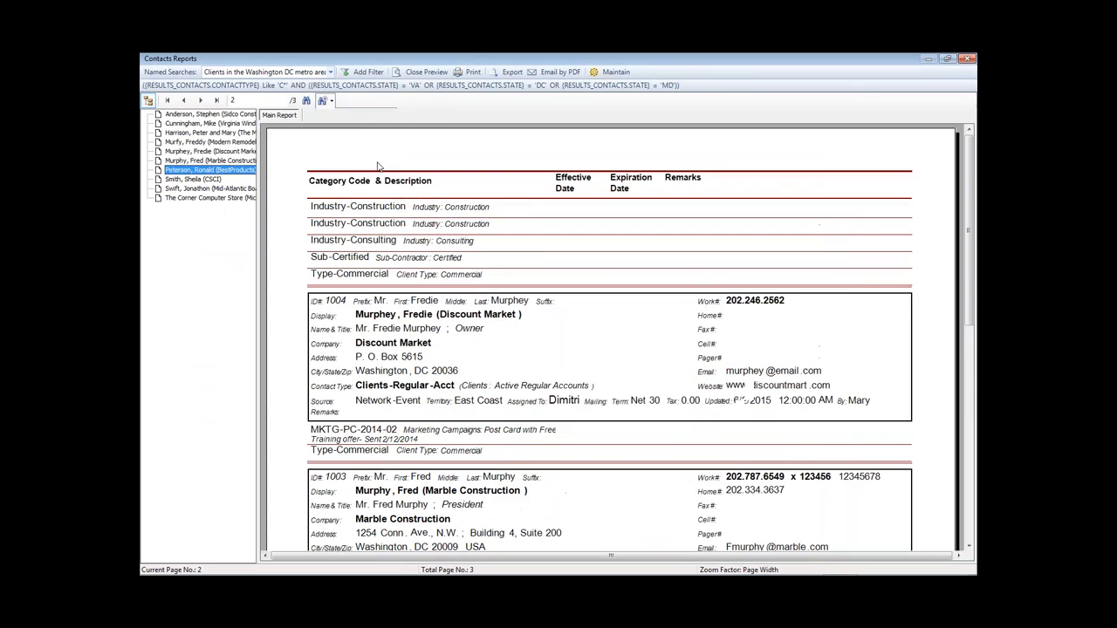
click(332, 102)
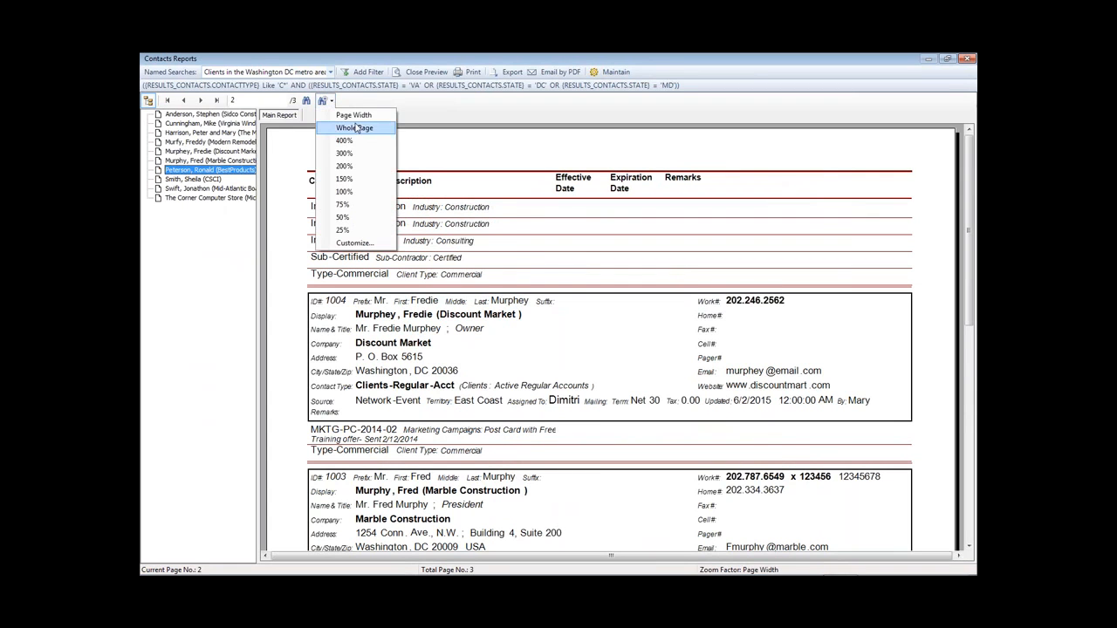
click(356, 129)
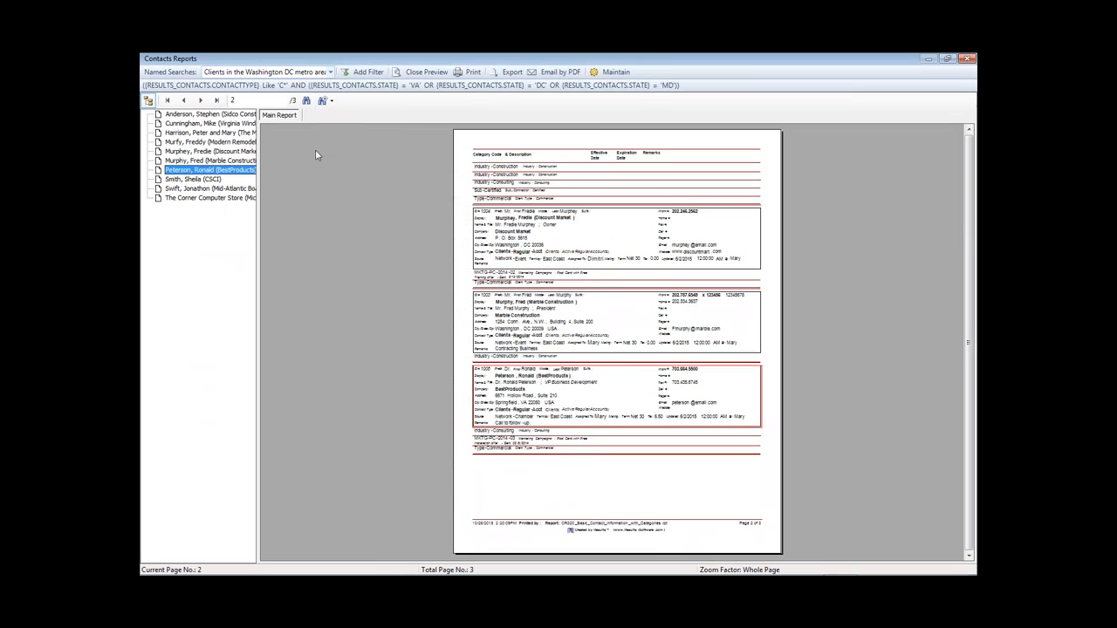
click(185, 101)
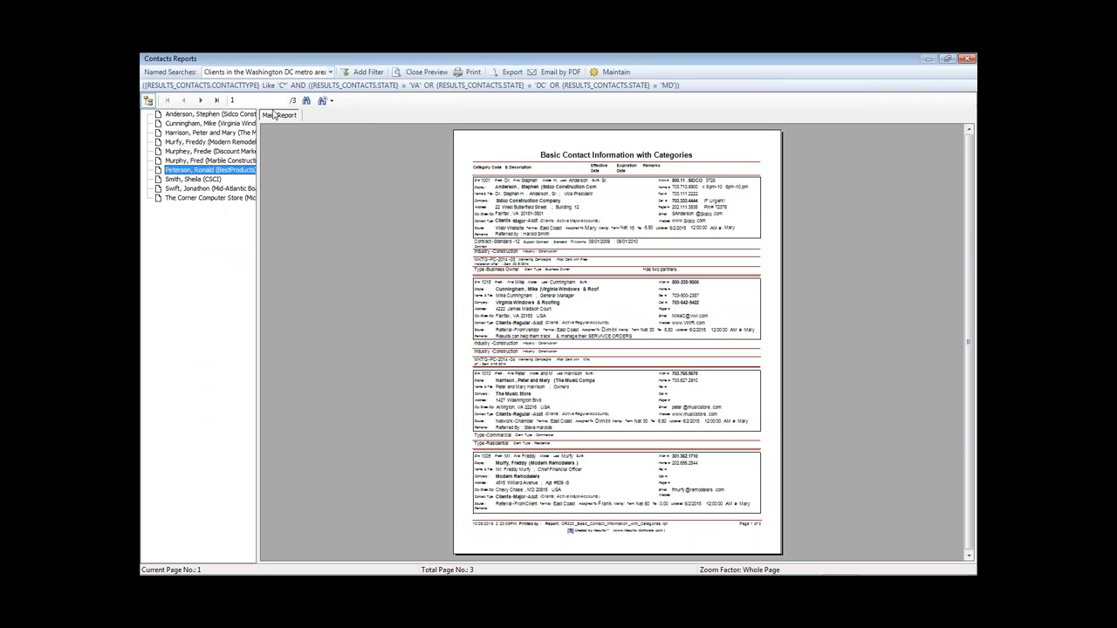
click(329, 73)
- Switch the report back to All Client Records and step through text matches for a contact surname
click(233, 99)
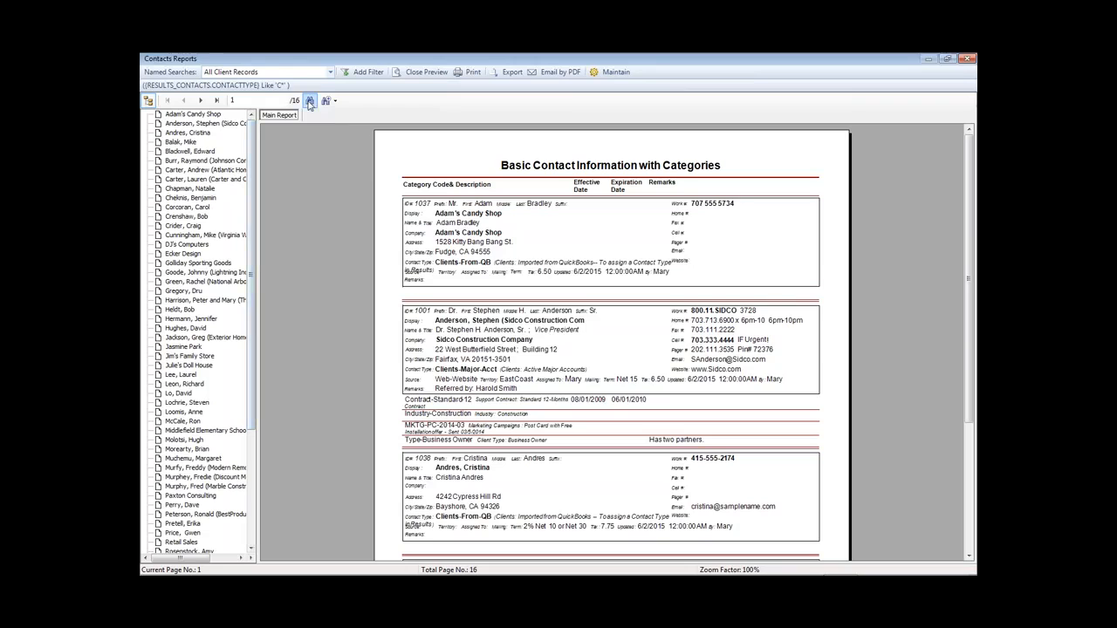
click(309, 100)
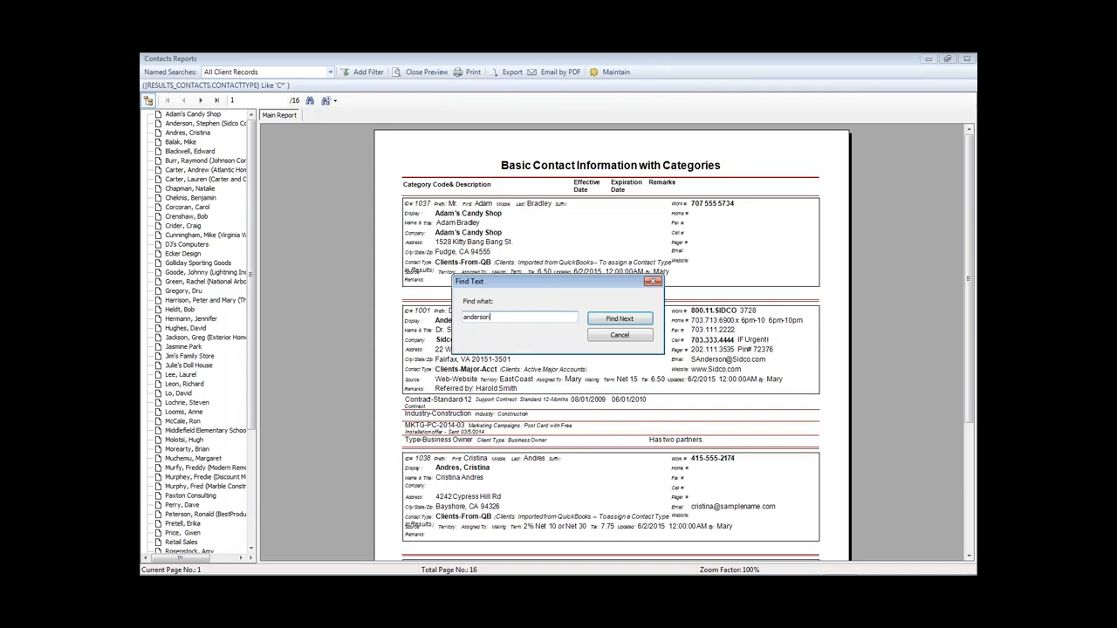
click(611, 319)
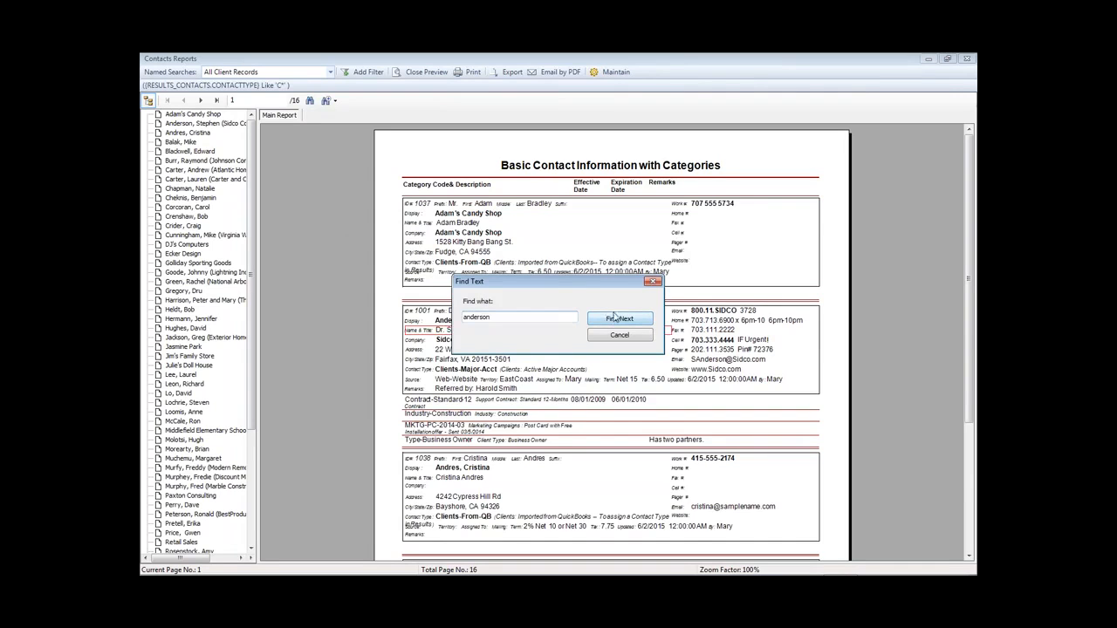
drag(560, 281, 718, 154)
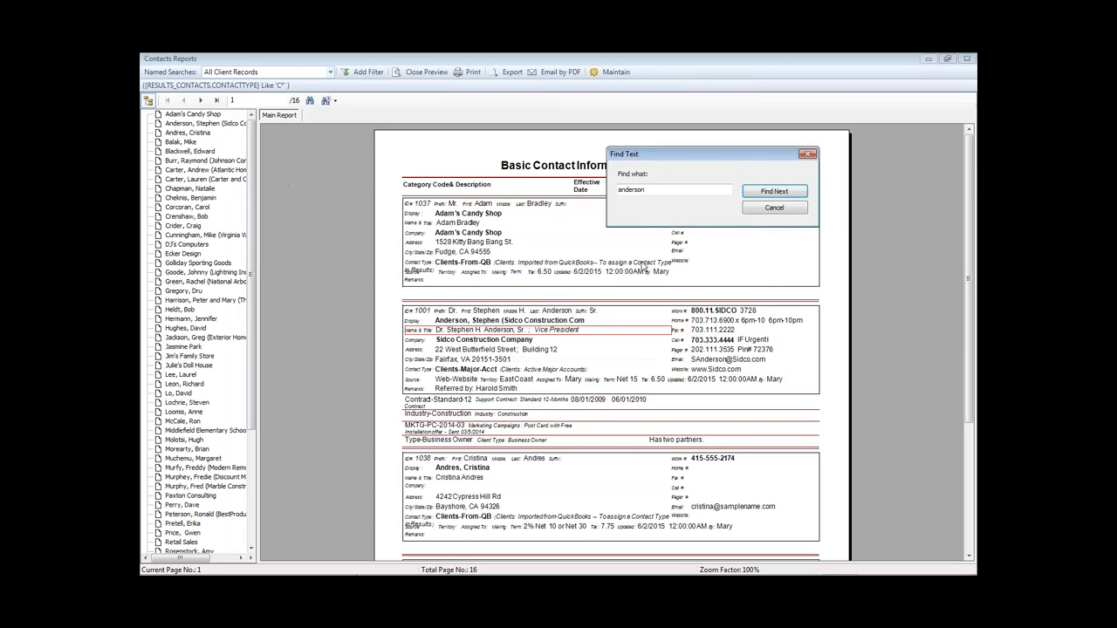
click(803, 195)
click(794, 196)
click(774, 191)
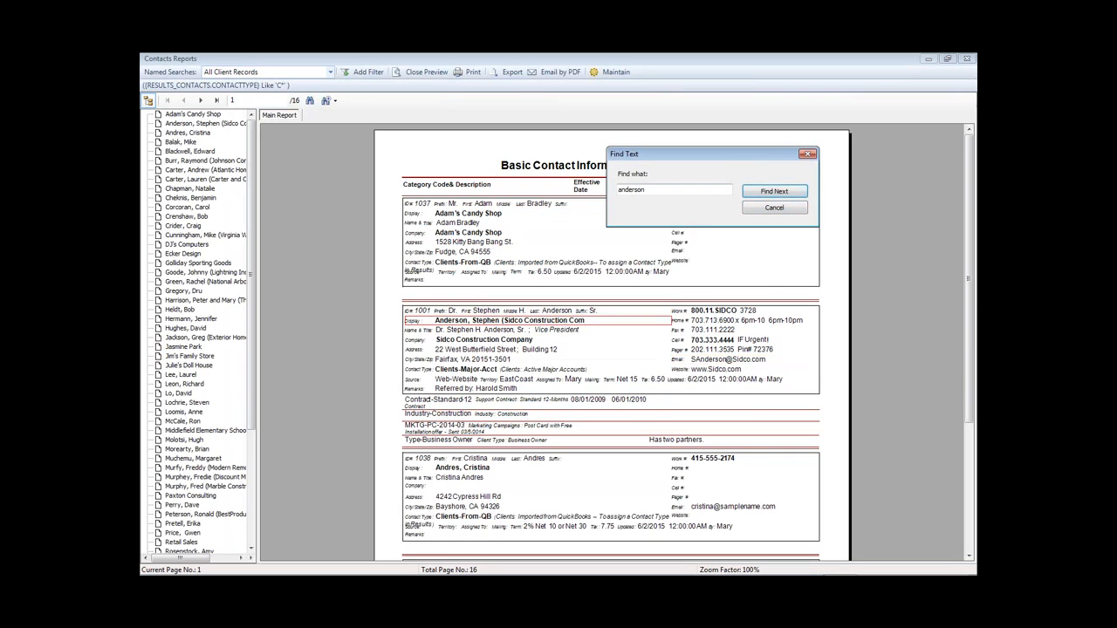
- Search for another contact surname, landing on BestProducts on page 11, then close Find
double_click(672, 189)
text(peters)
click(788, 192)
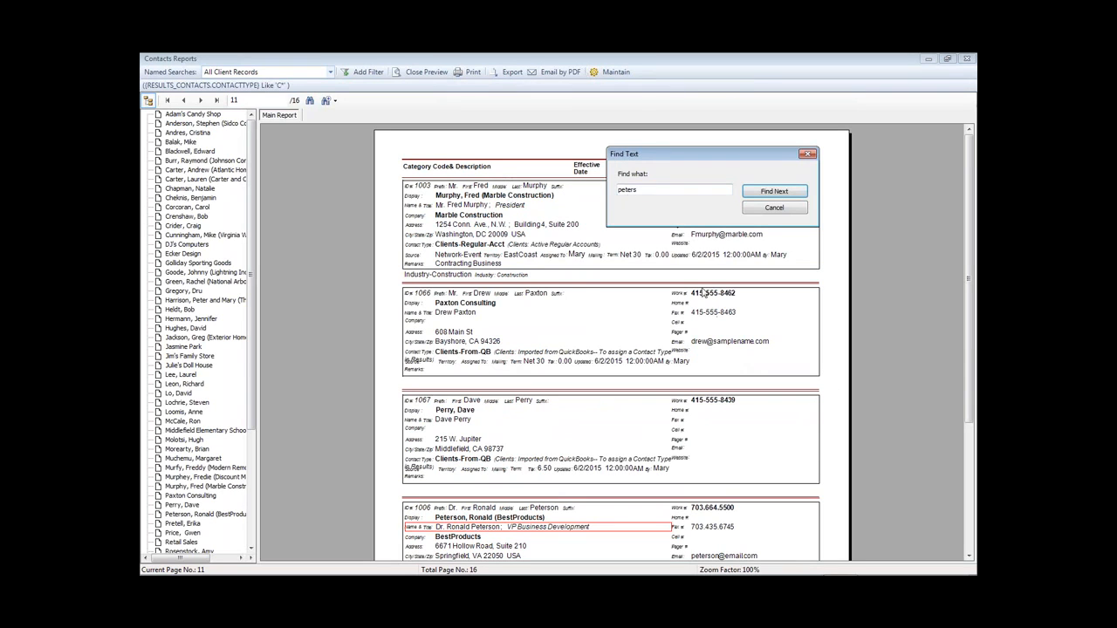
click(807, 153)
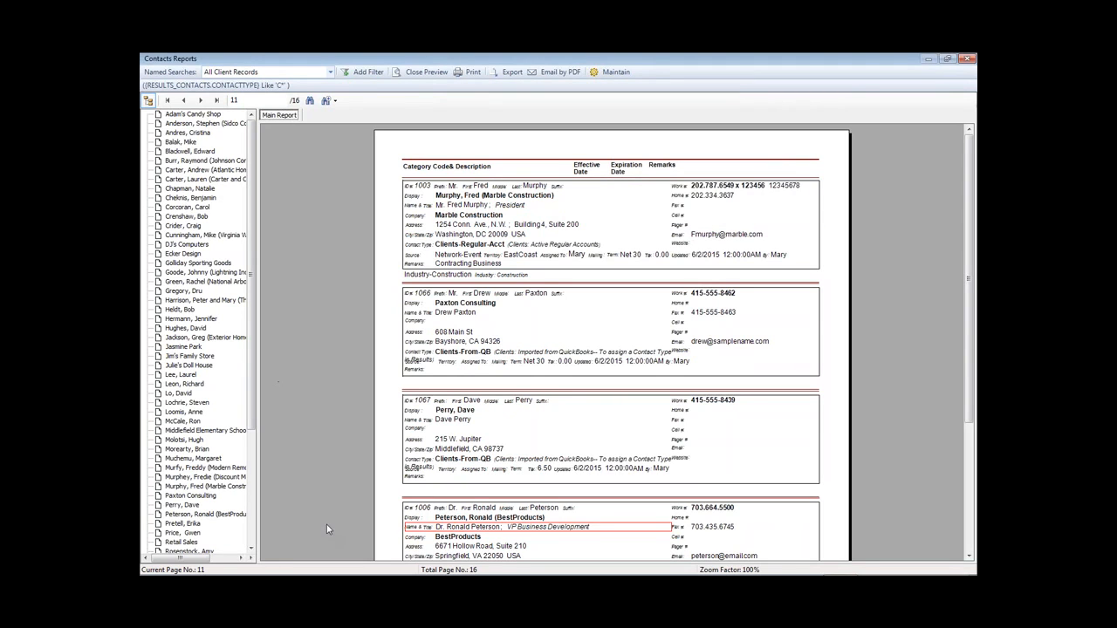
- Close the current preview and preview the CF200 'Invoices per Customer - by Invoice Date' report
click(421, 72)
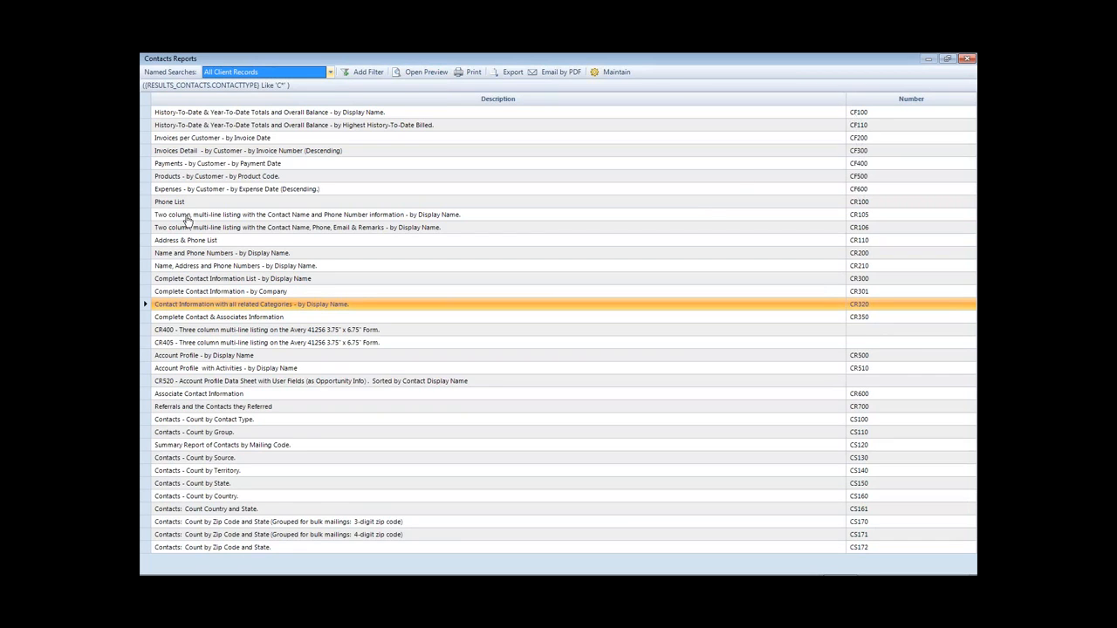
click(199, 143)
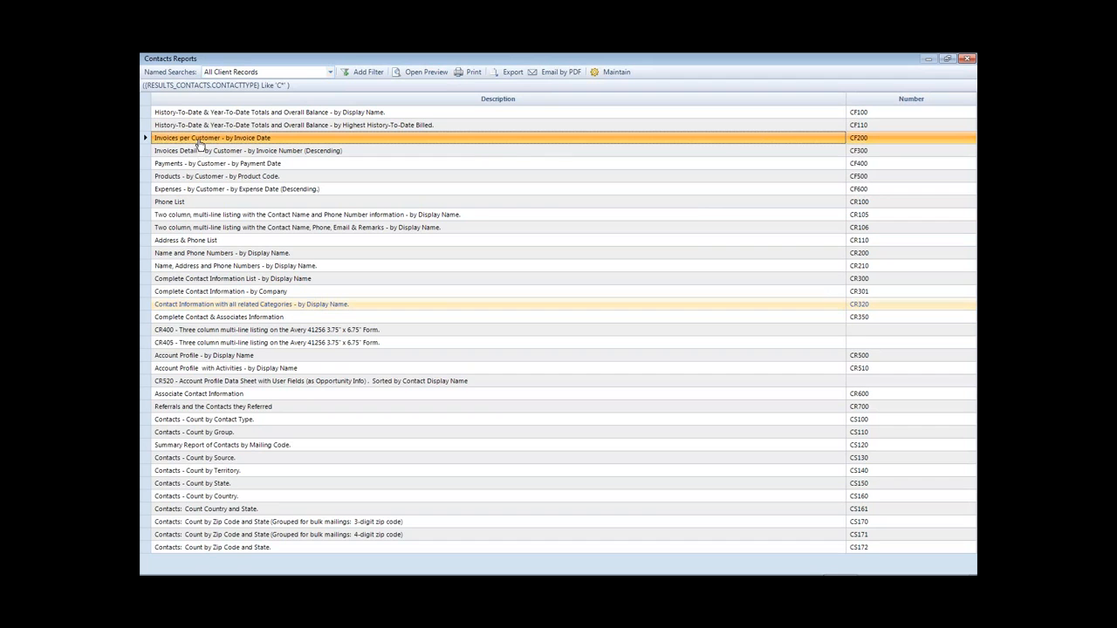
double_click(200, 143)
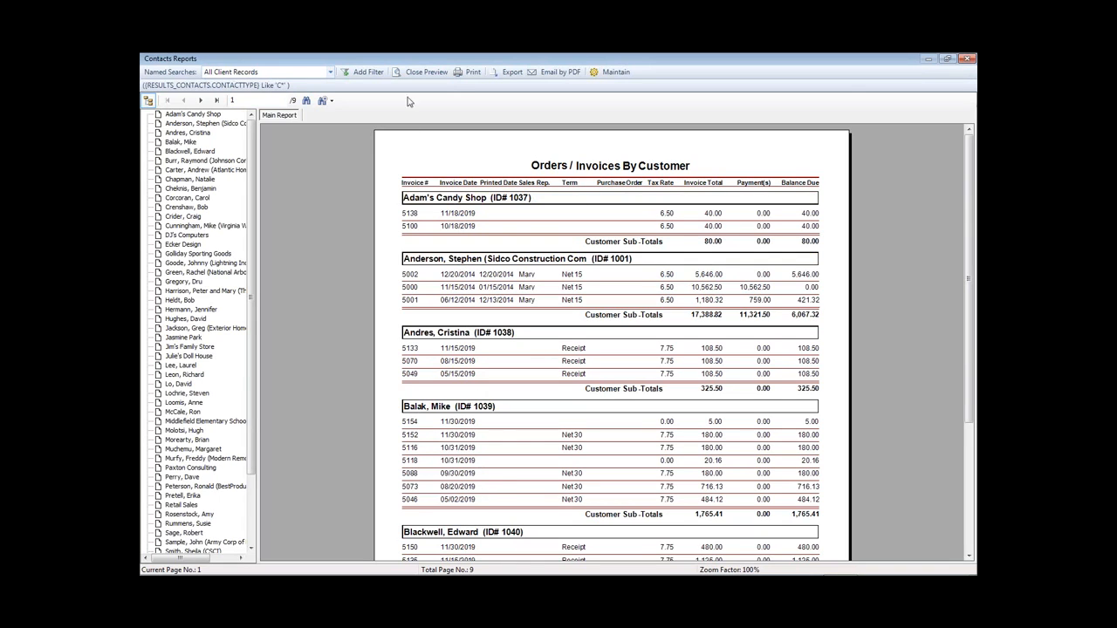
- Close the CF200 preview to get back to the Contacts Reports list
click(426, 72)
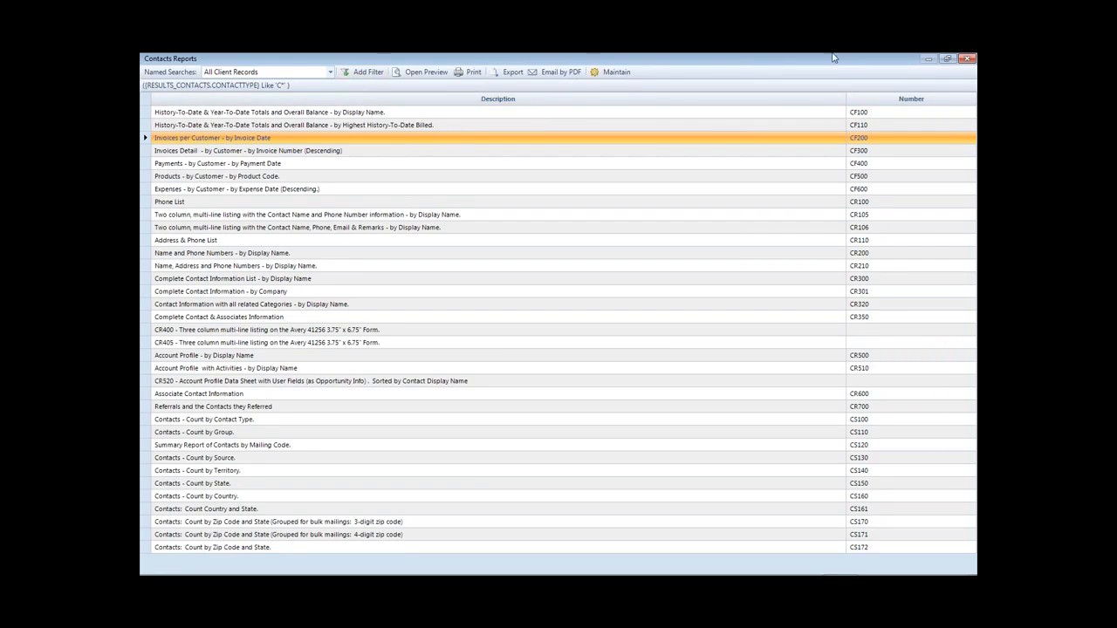
- Switch to Contacts summary reports and preview CS100 'Contacts - Count by Contact Type'
click(967, 60)
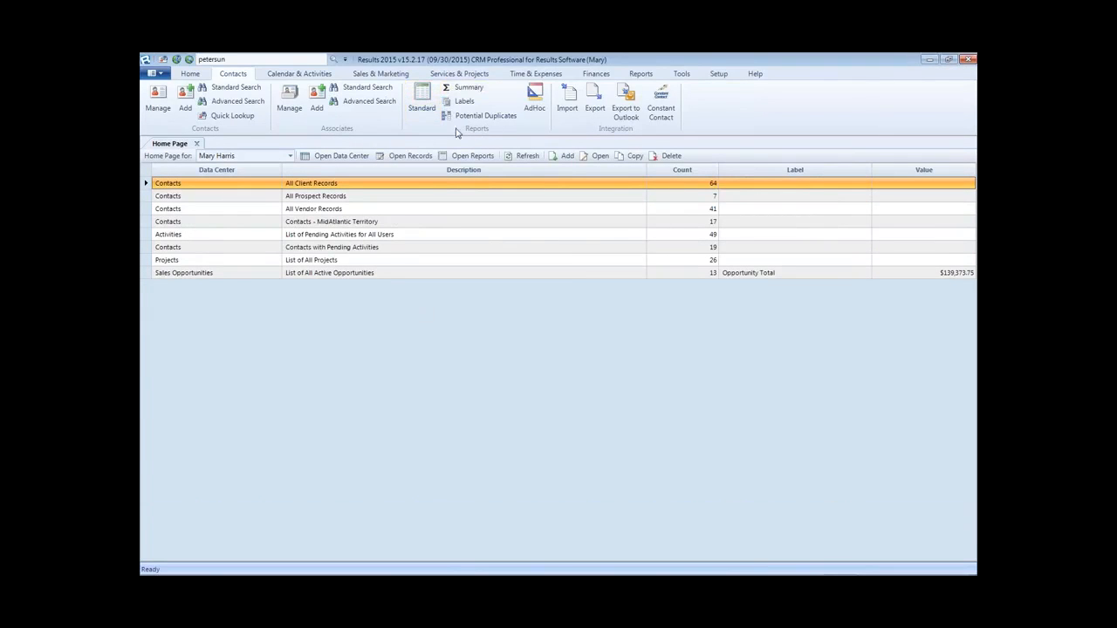
click(464, 88)
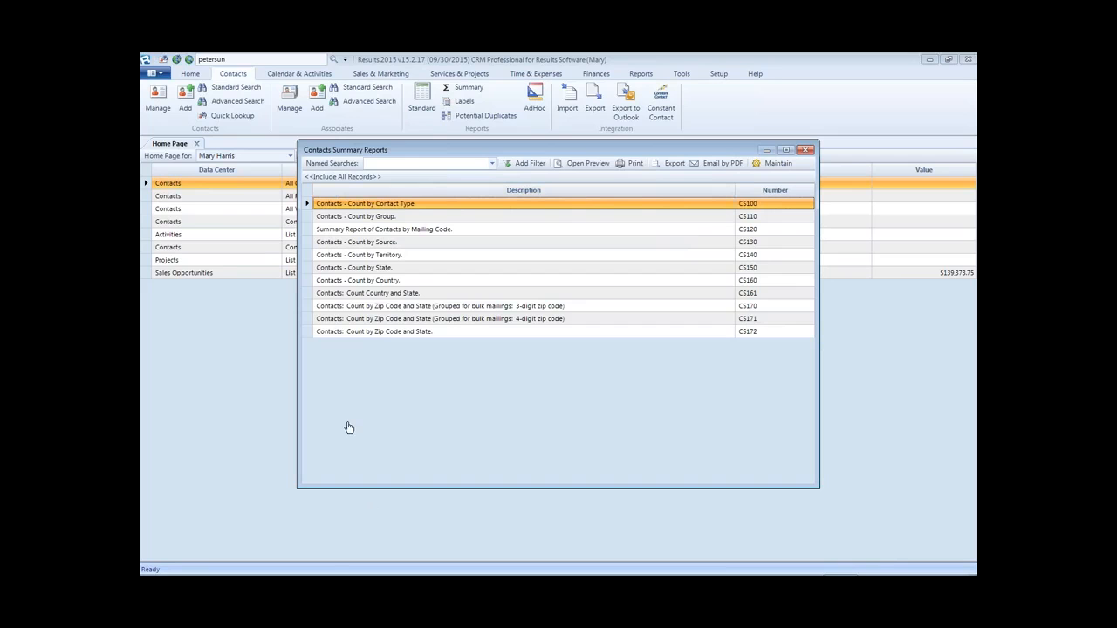
double_click(399, 207)
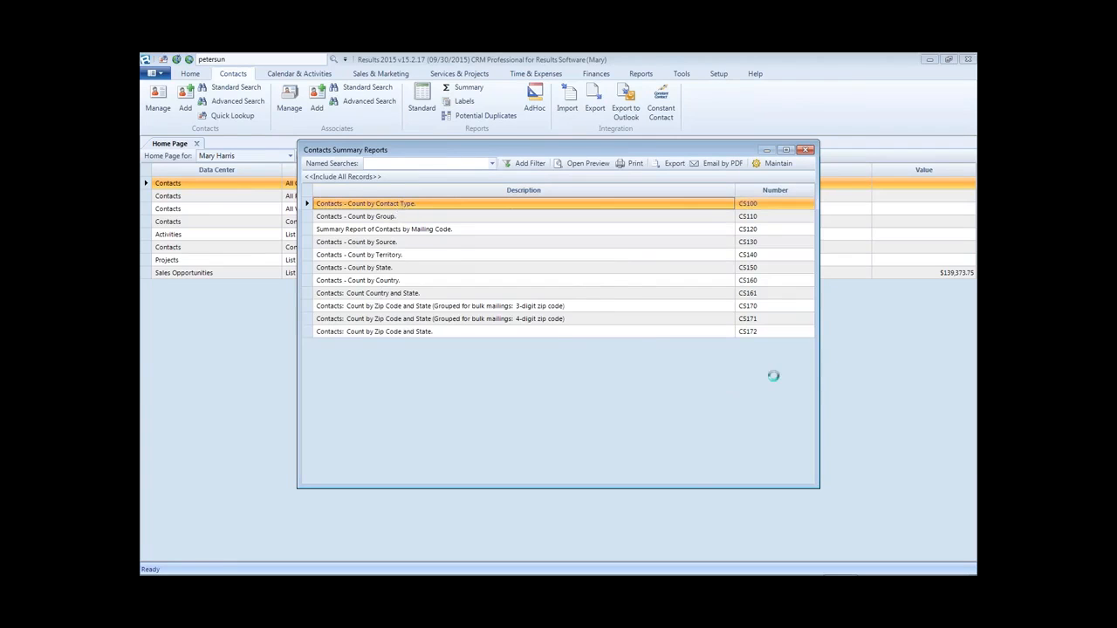
- Maximize the preview, hide the group tree and set the zoom to Page Width
click(785, 151)
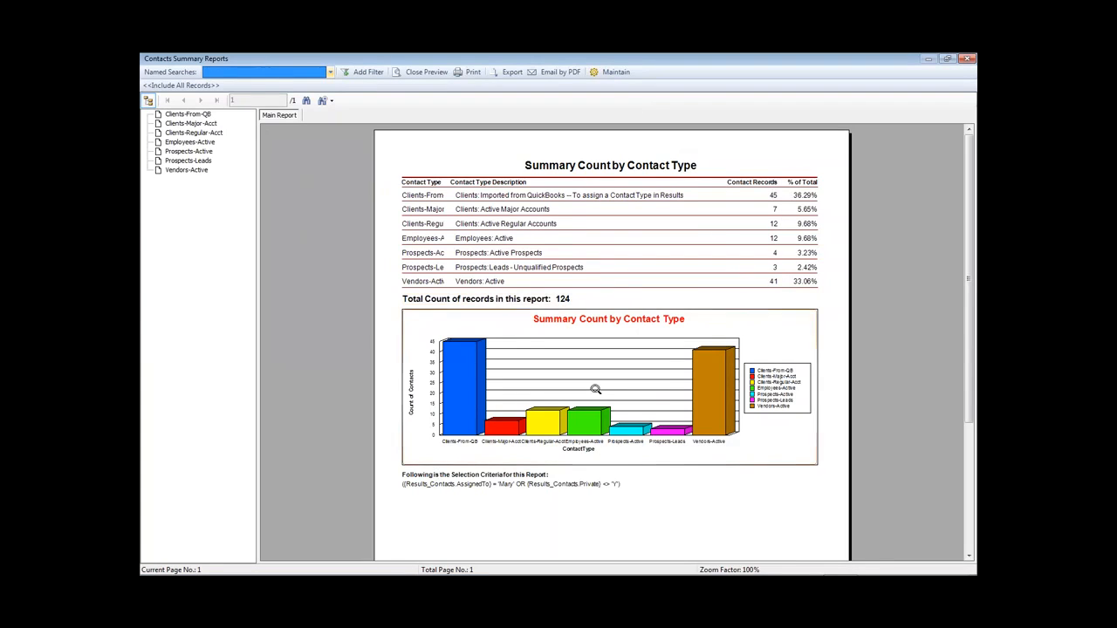
click(147, 101)
click(147, 101)
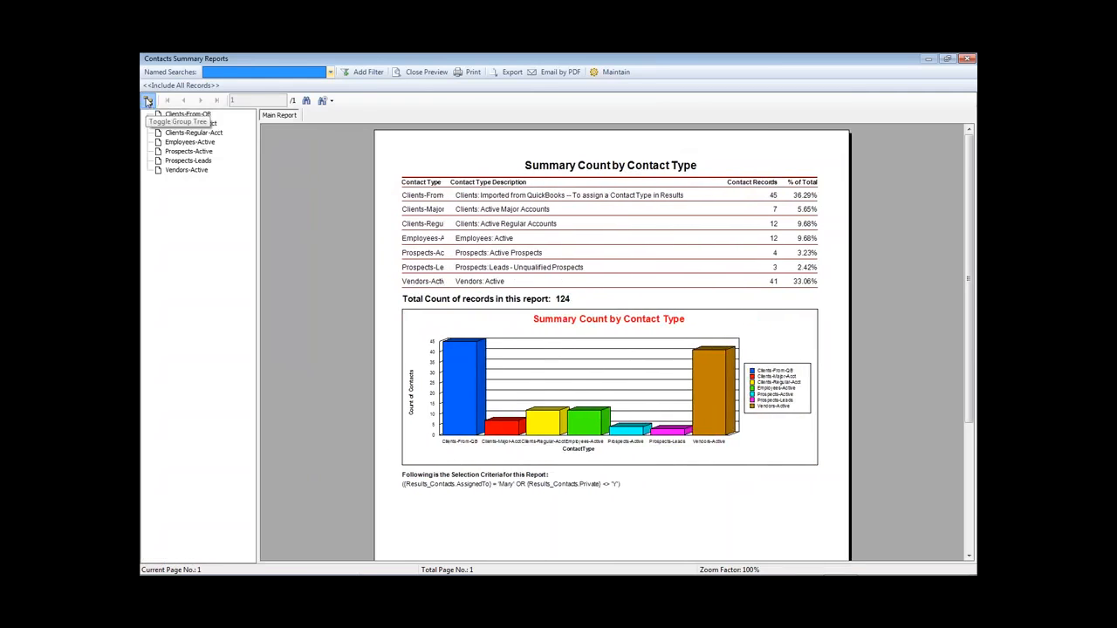
click(147, 102)
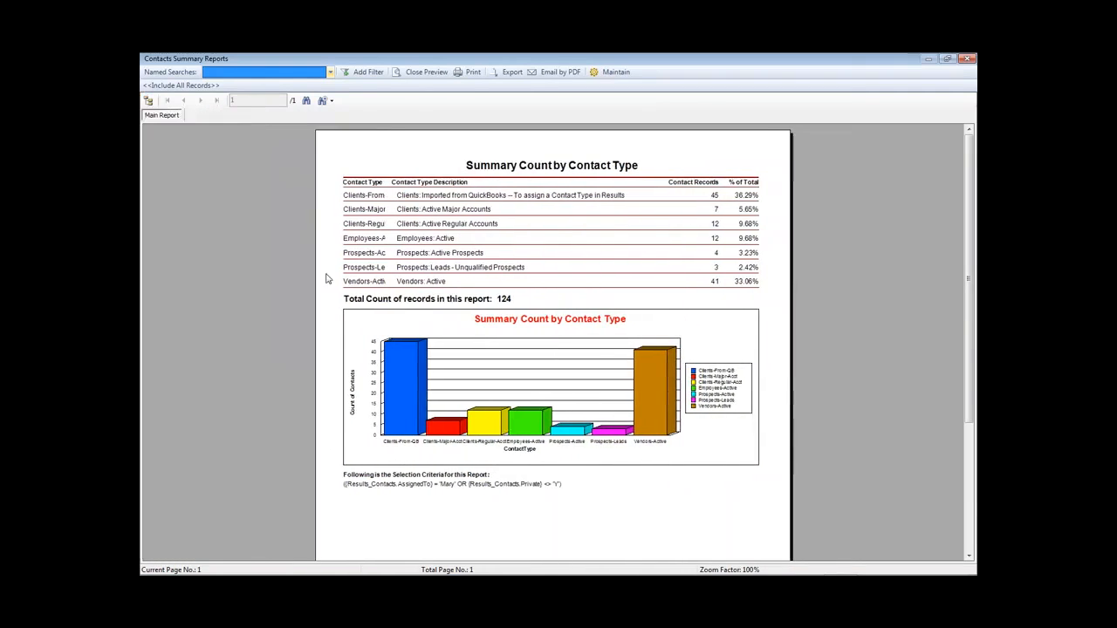
click(330, 102)
click(356, 113)
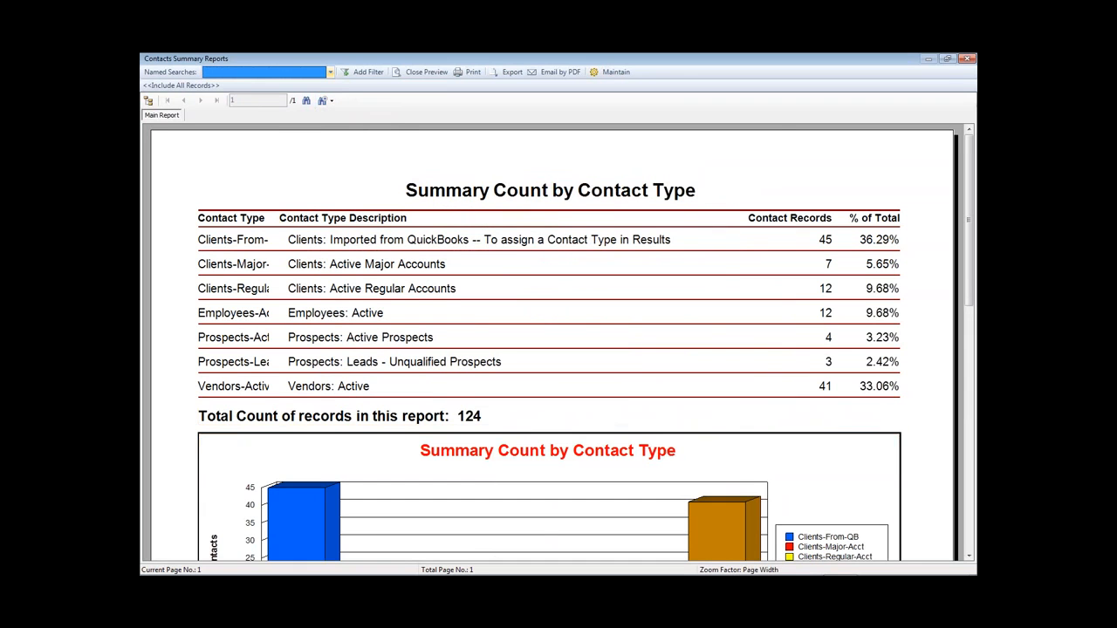
- Scroll through the contact-type counts and bar chart
click(969, 556)
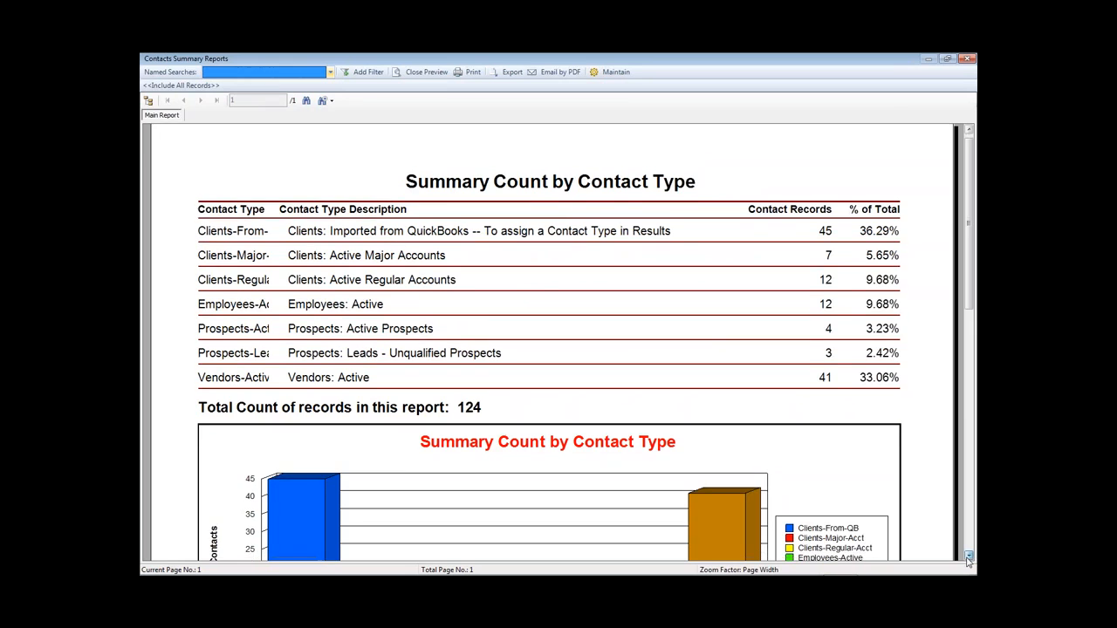
click(969, 557)
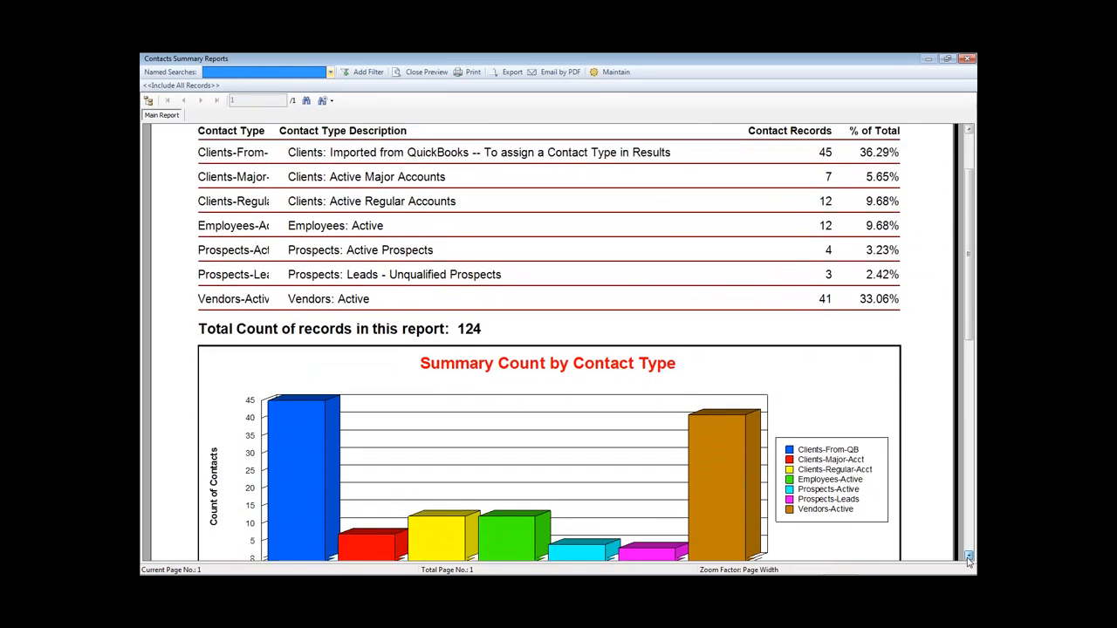
click(969, 557)
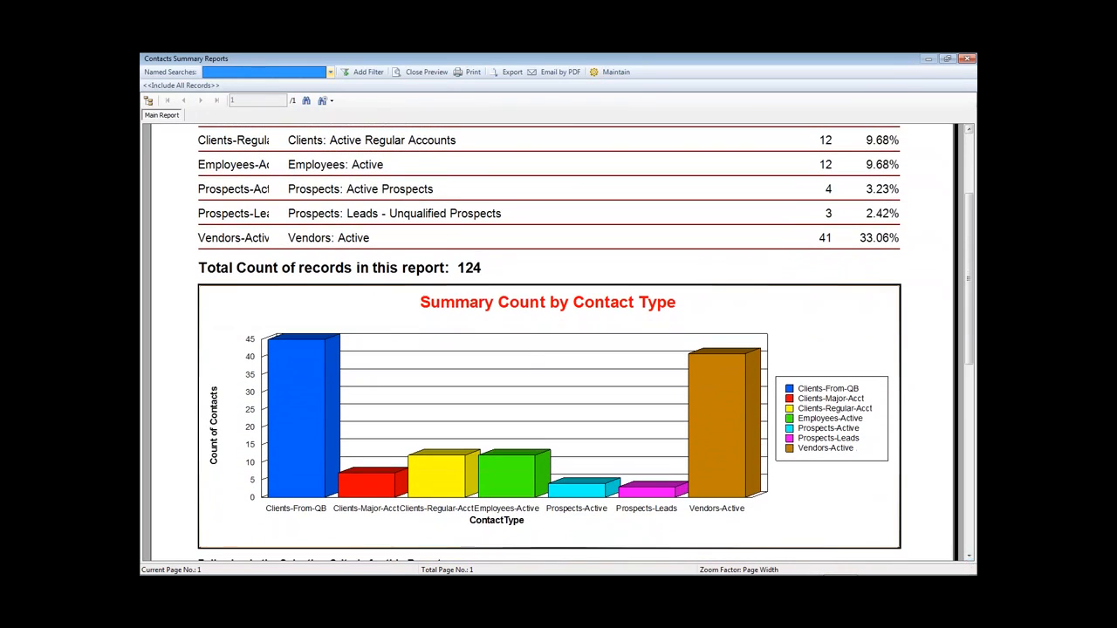
click(969, 131)
click(968, 131)
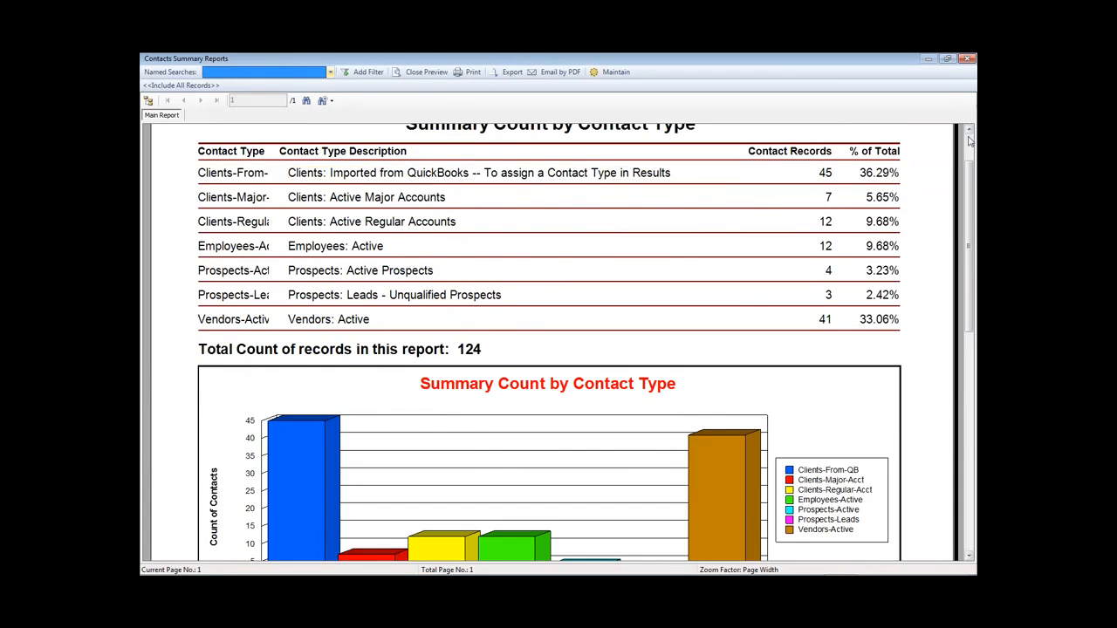
scroll(970, 137, up, 2)
- Apply the All Client Records named search (64 contacts) and zoom to Page Width
click(331, 73)
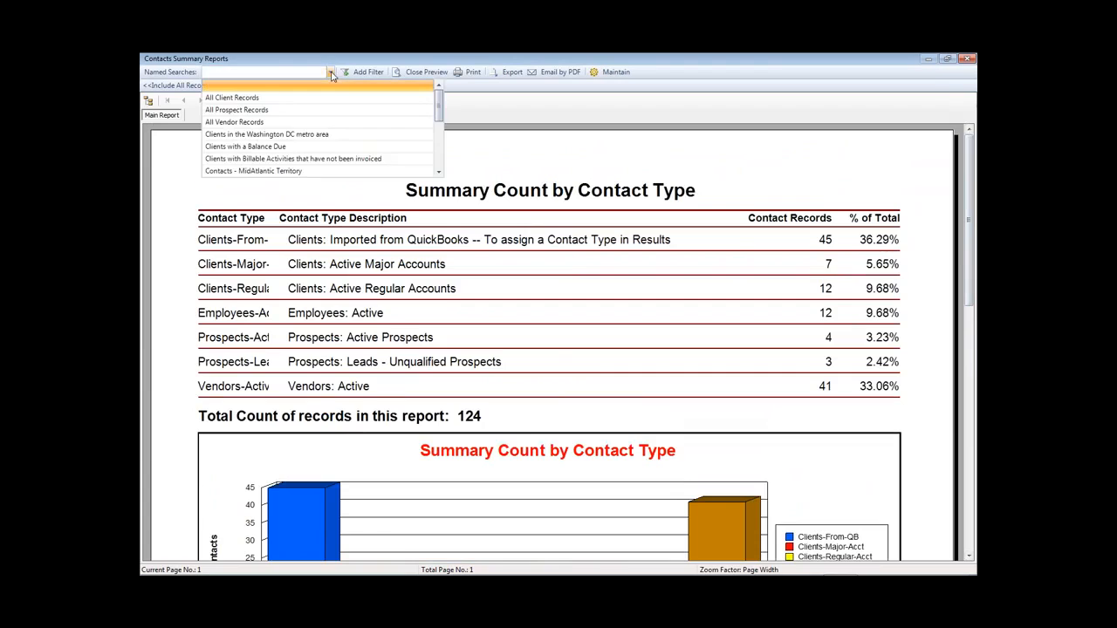
click(231, 97)
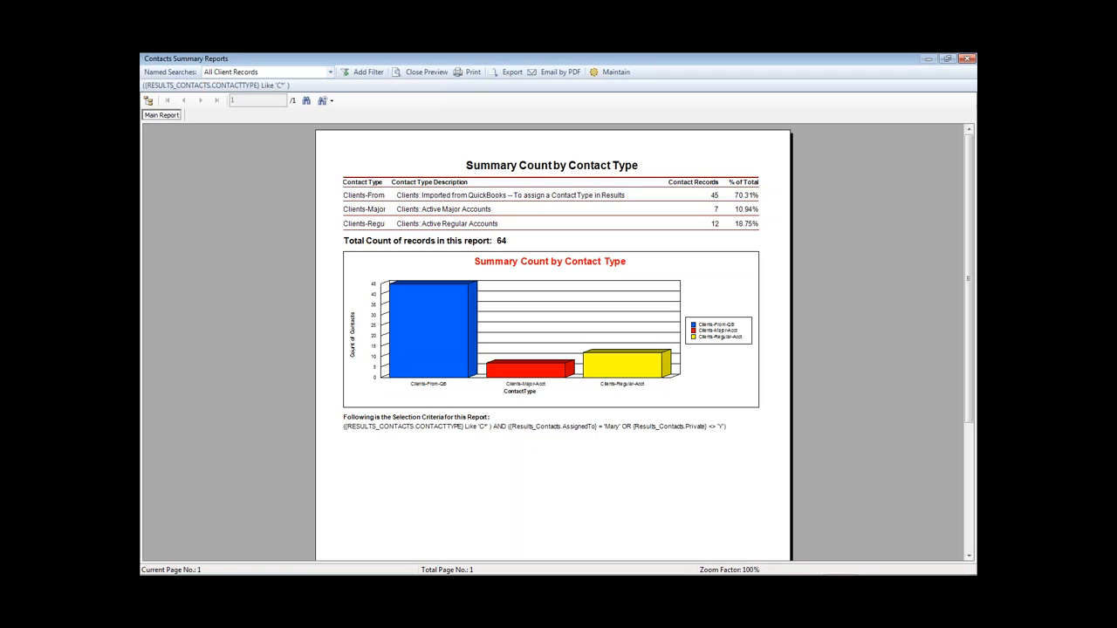
click(331, 100)
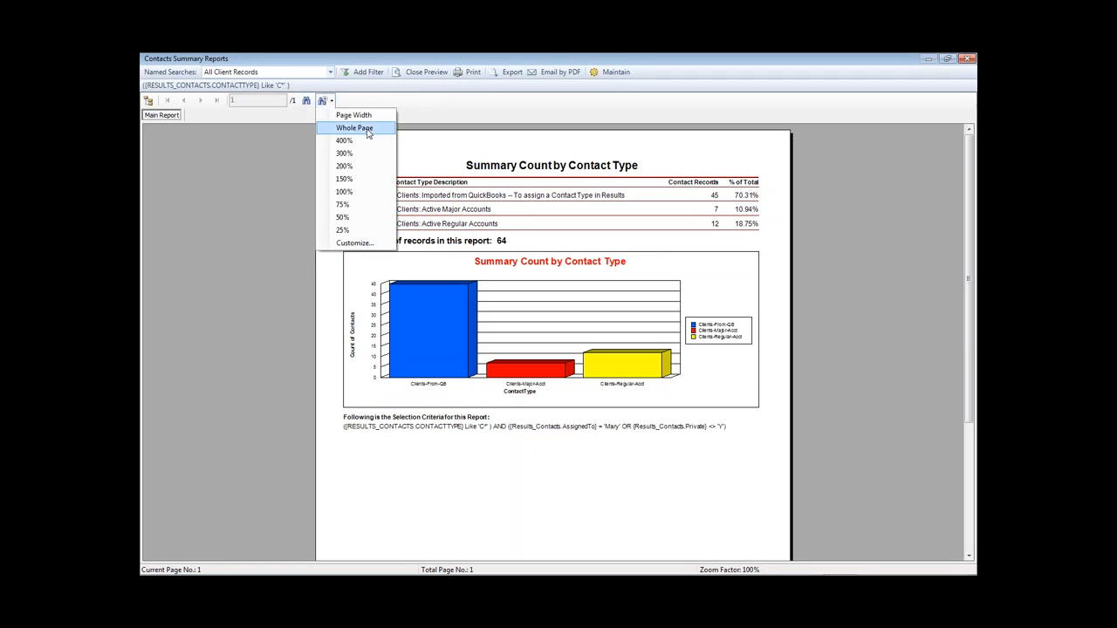
click(256, 101)
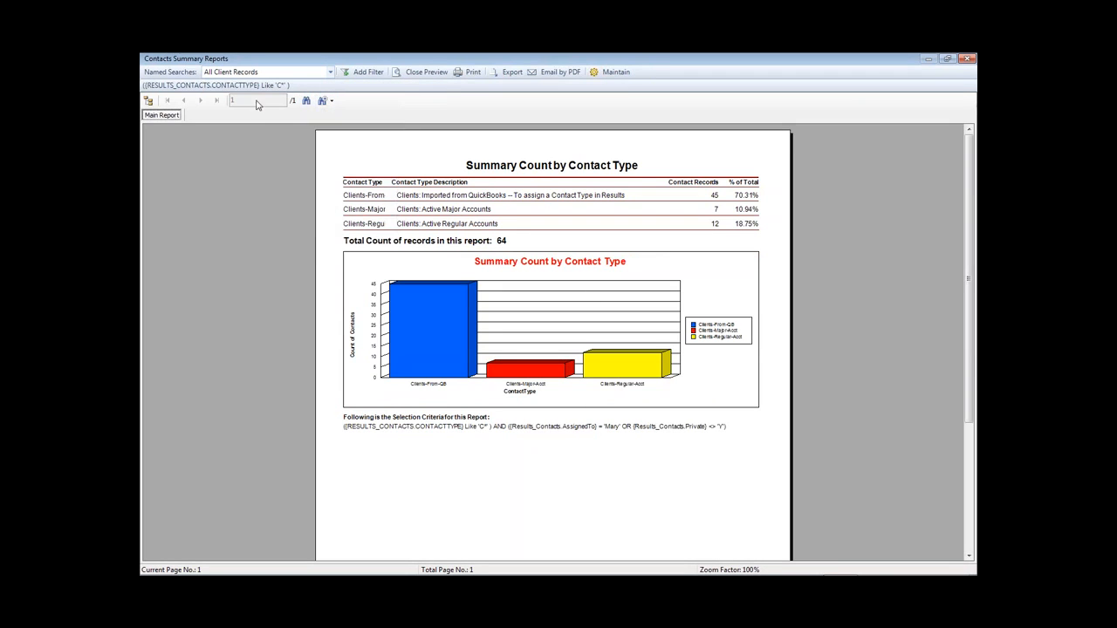
click(332, 101)
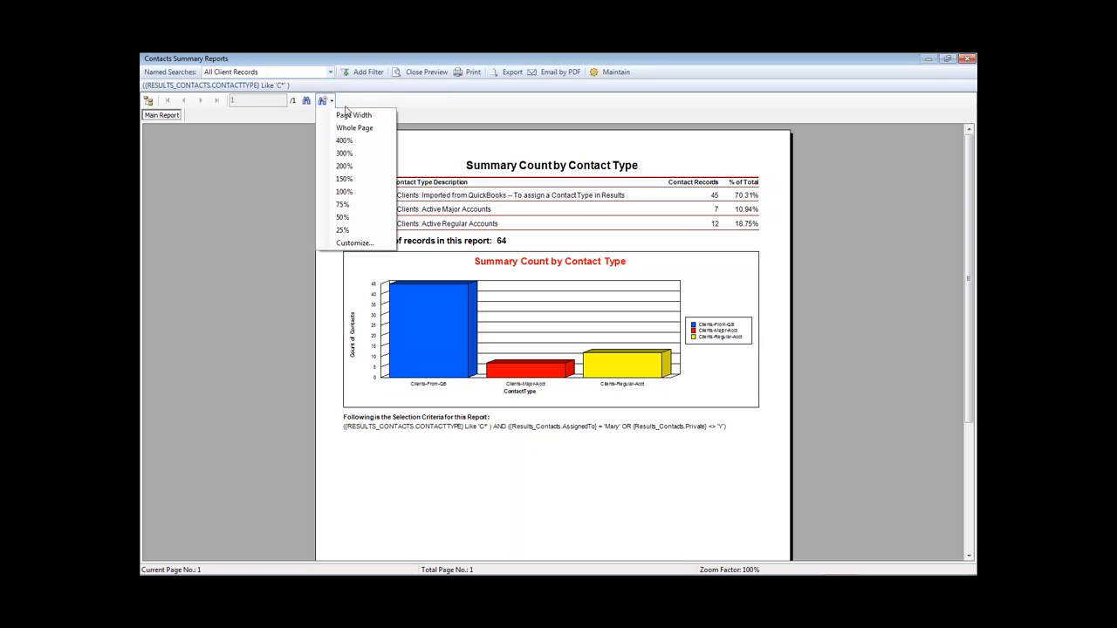
click(353, 115)
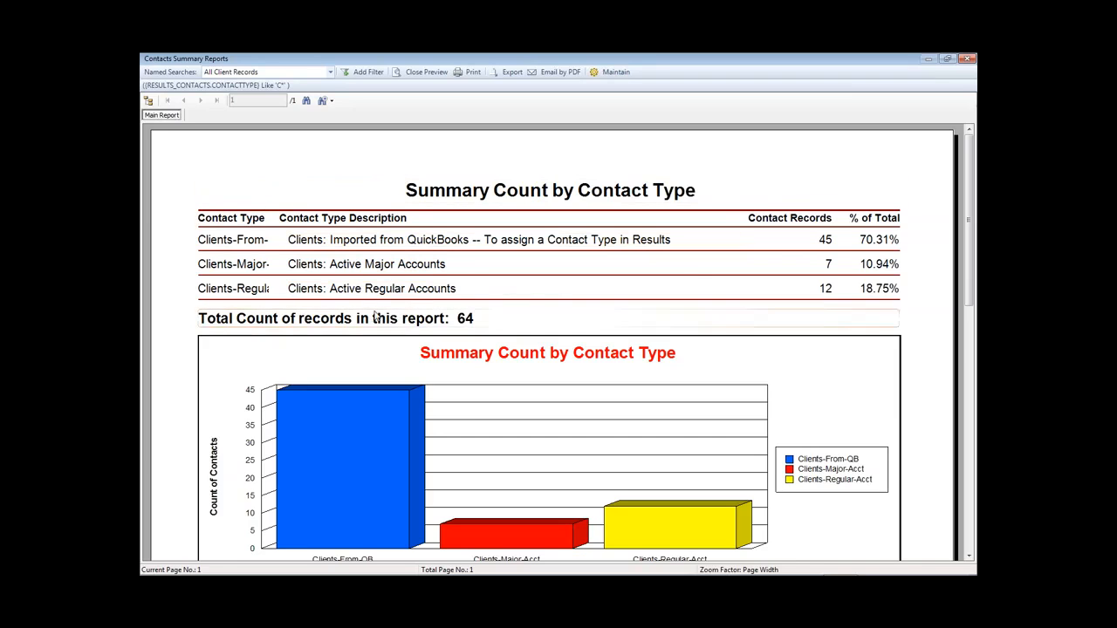
- Switch the named search to All Prospect Records (7 records), then close the preview
click(331, 73)
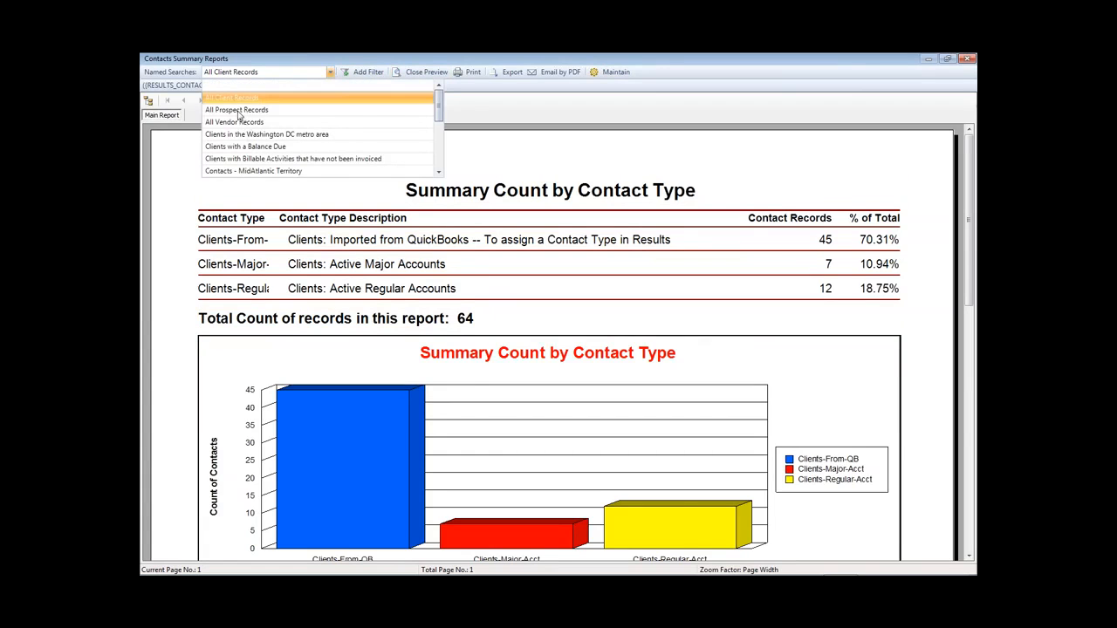
click(236, 110)
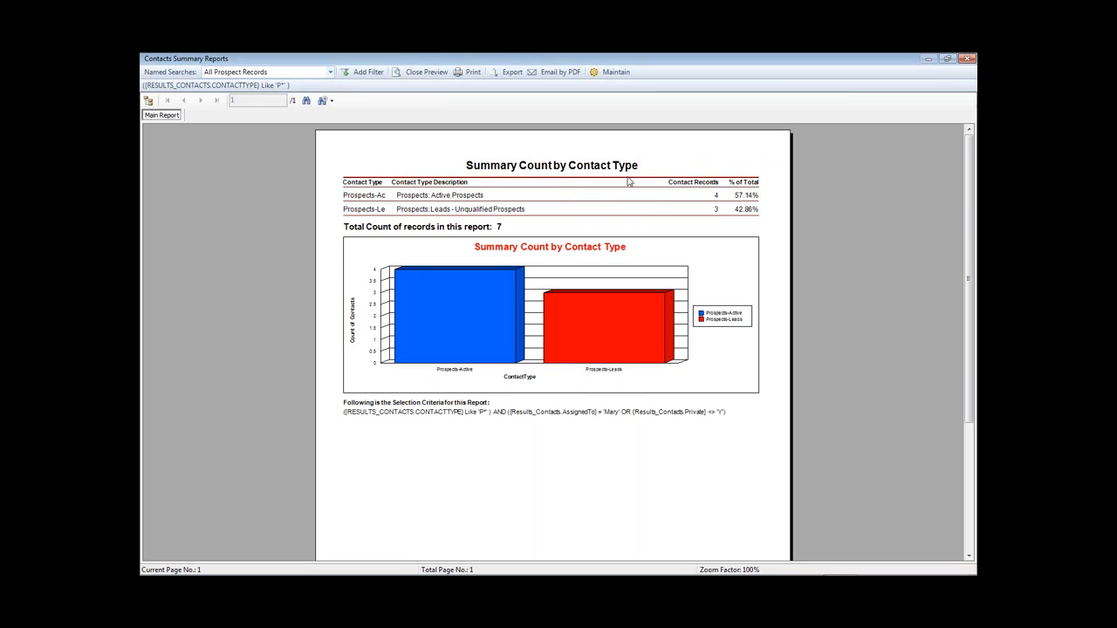
click(426, 72)
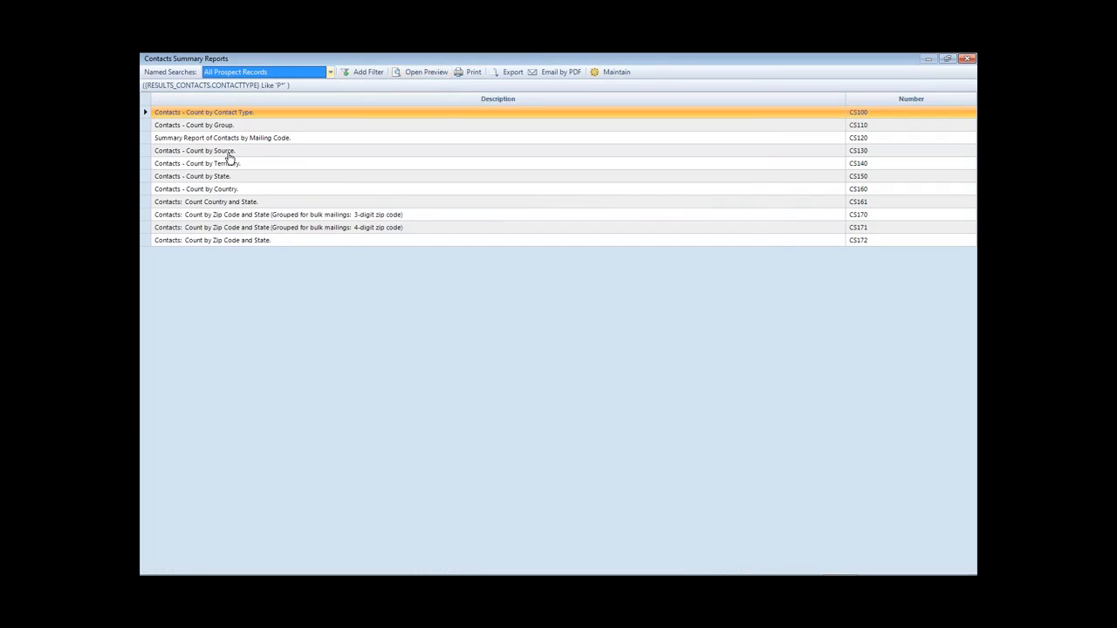
- Preview CS110 Count by Group, switch it to All Client Records (49), then close it
click(219, 126)
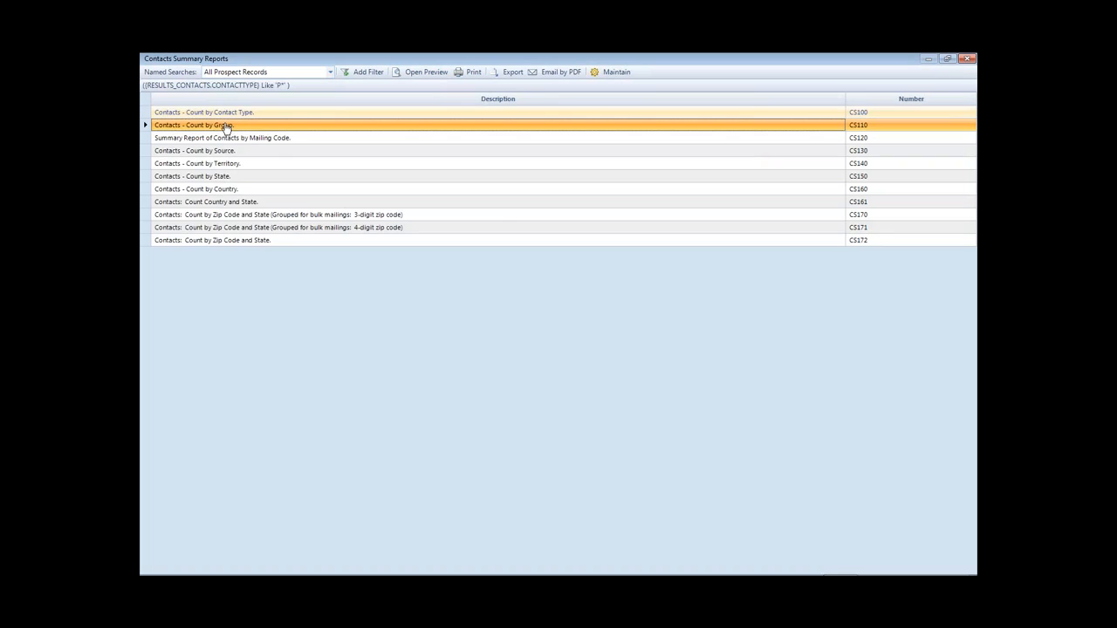
double_click(225, 128)
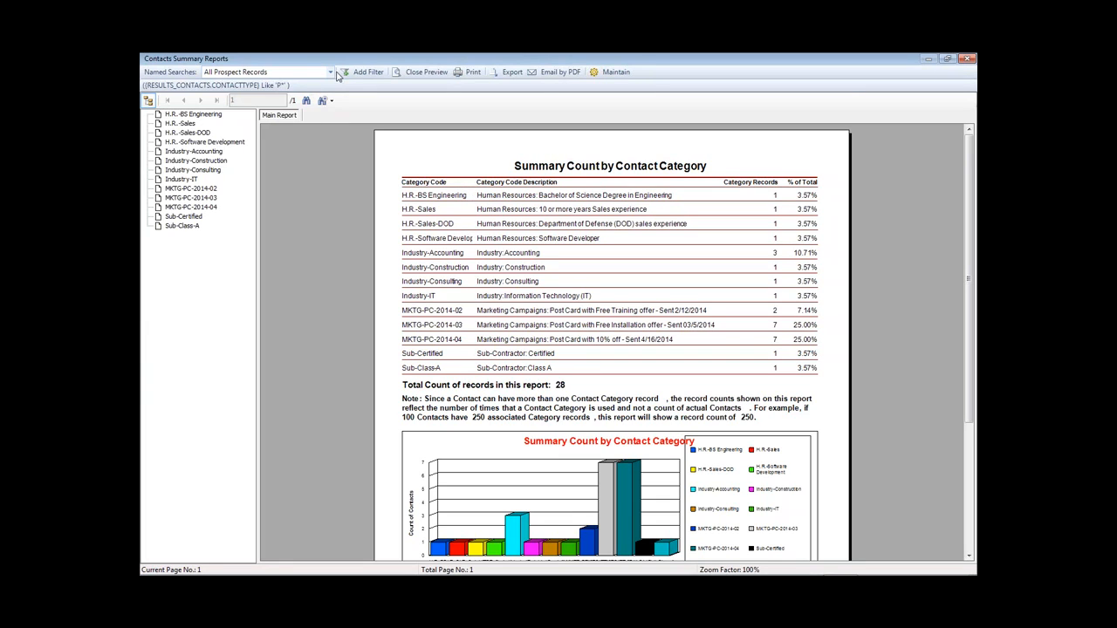
click(332, 74)
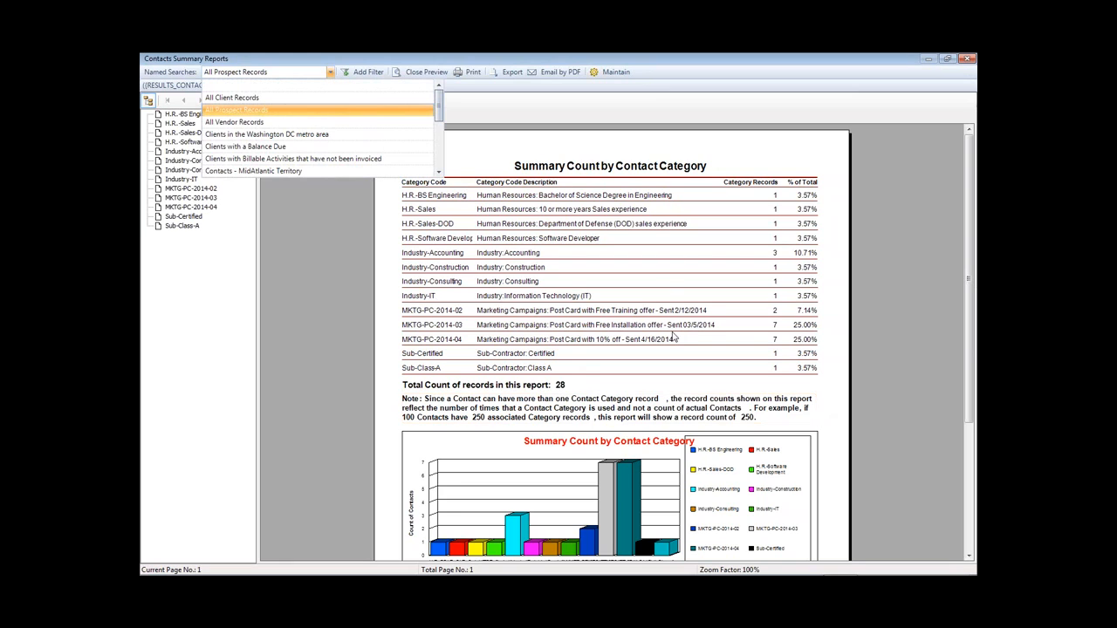
click(229, 99)
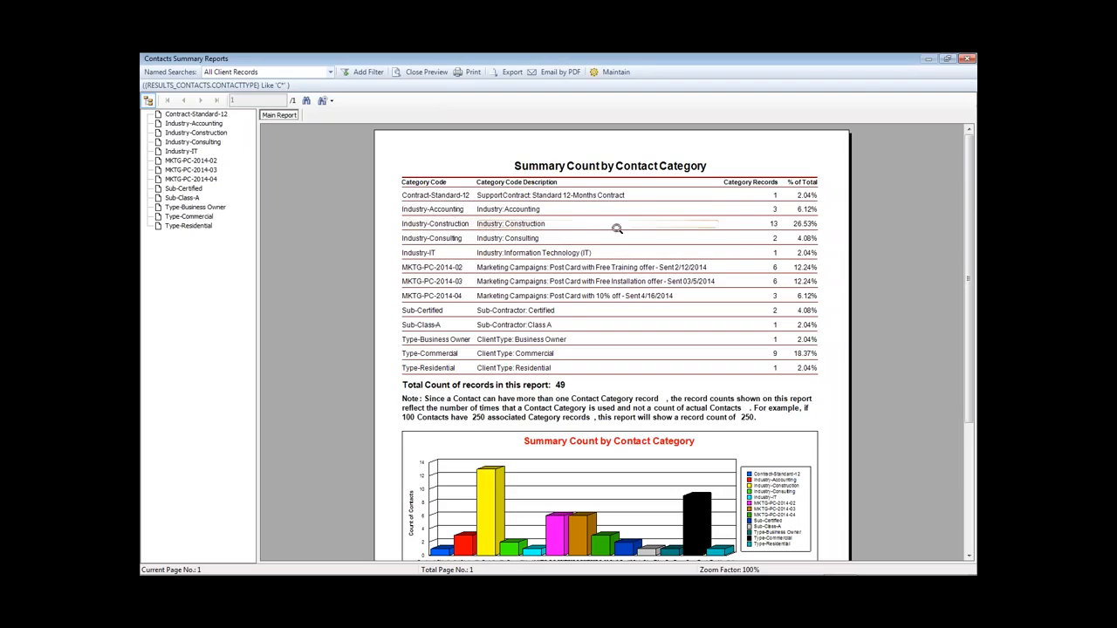
click(331, 73)
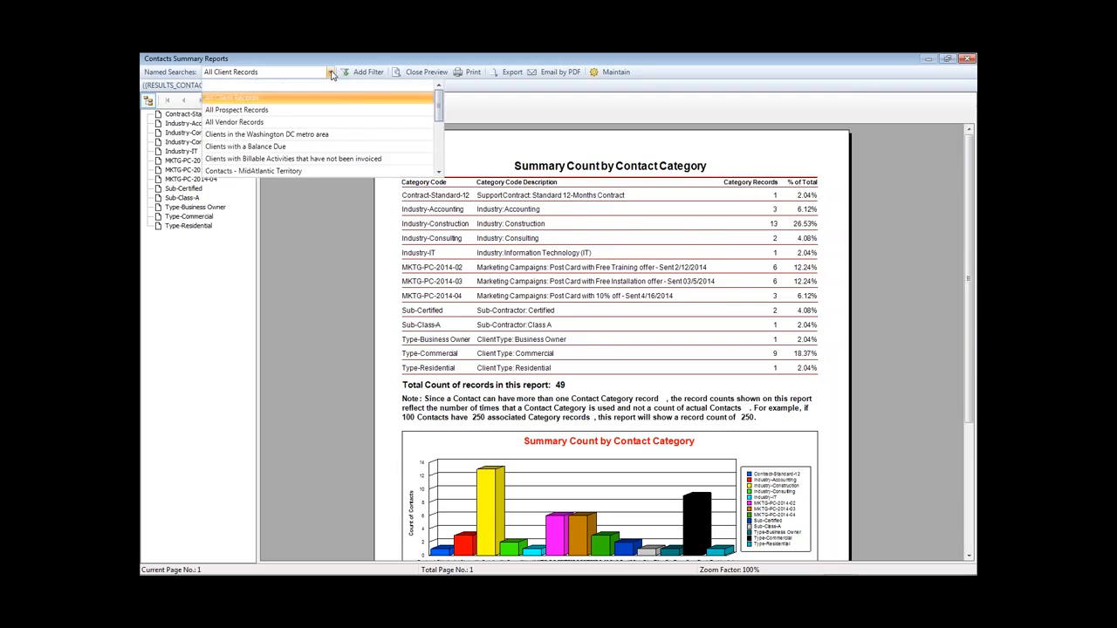
click(331, 73)
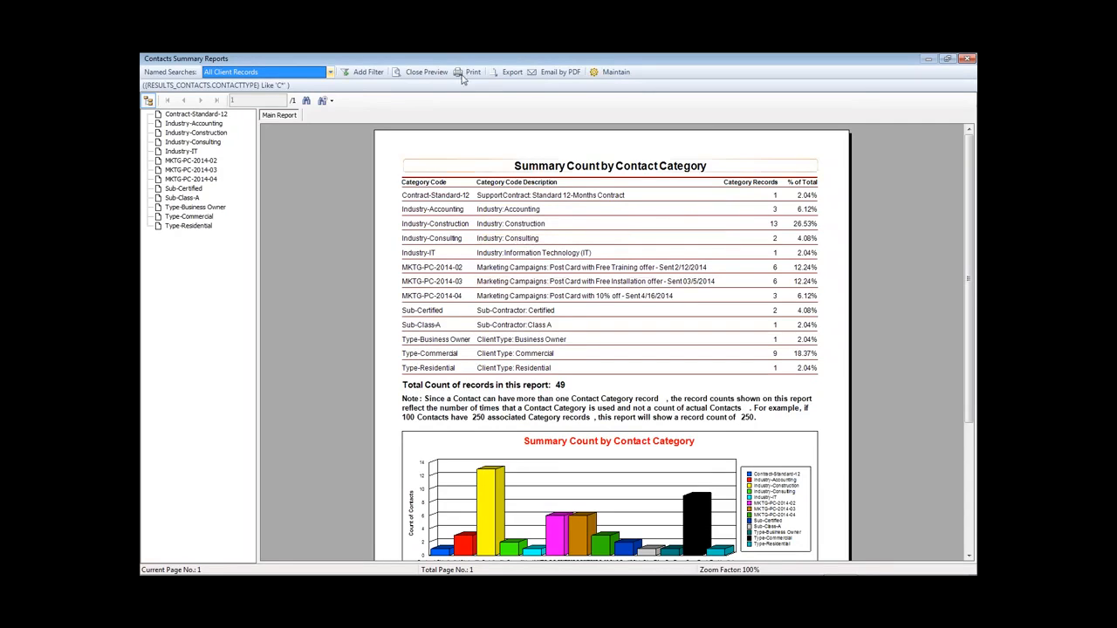
click(427, 73)
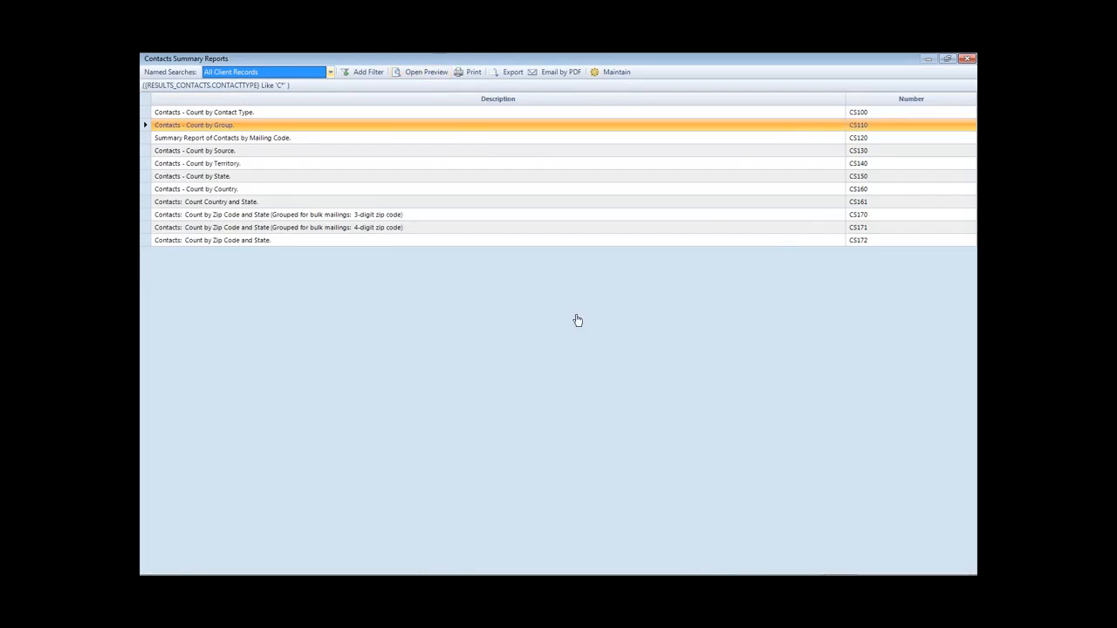
- Close the Contacts Summary Reports window and show the Reports ribbon categories
click(968, 58)
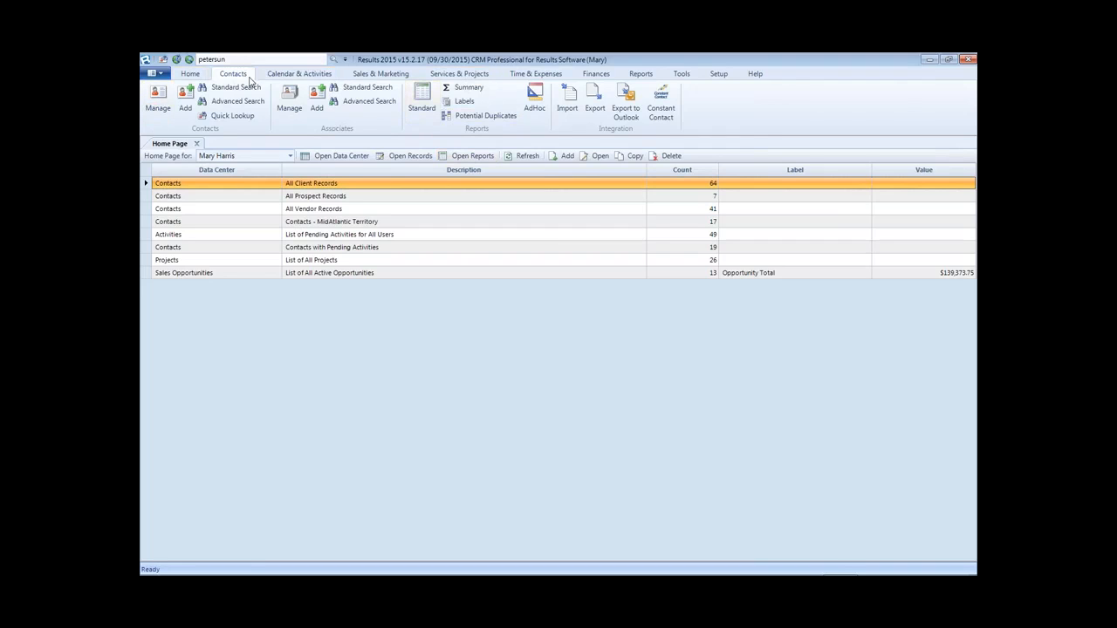
click(289, 76)
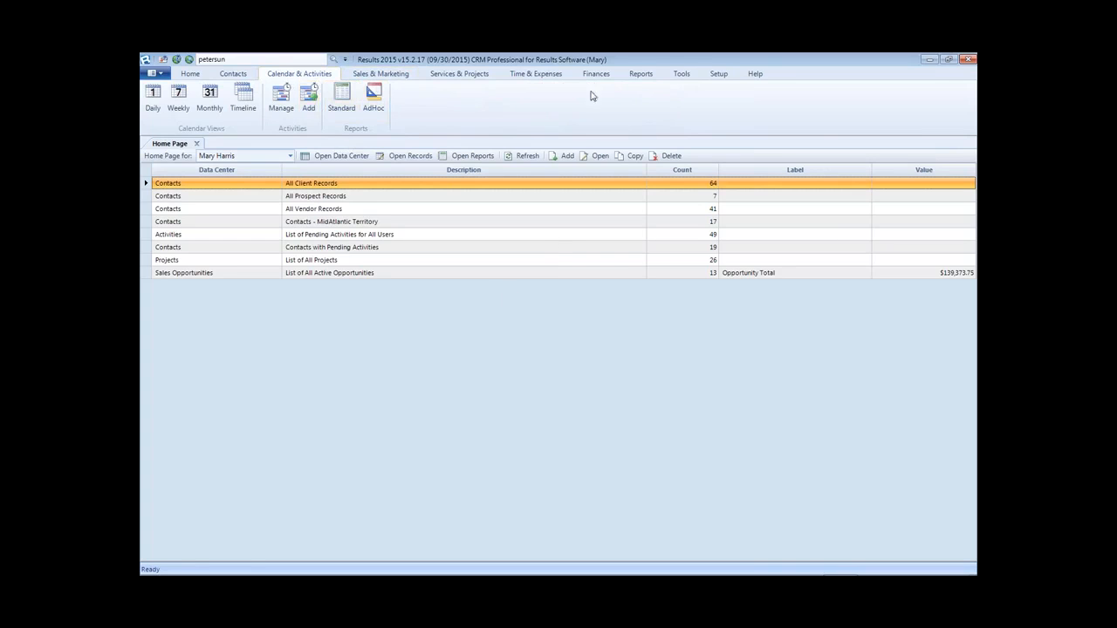
click(641, 74)
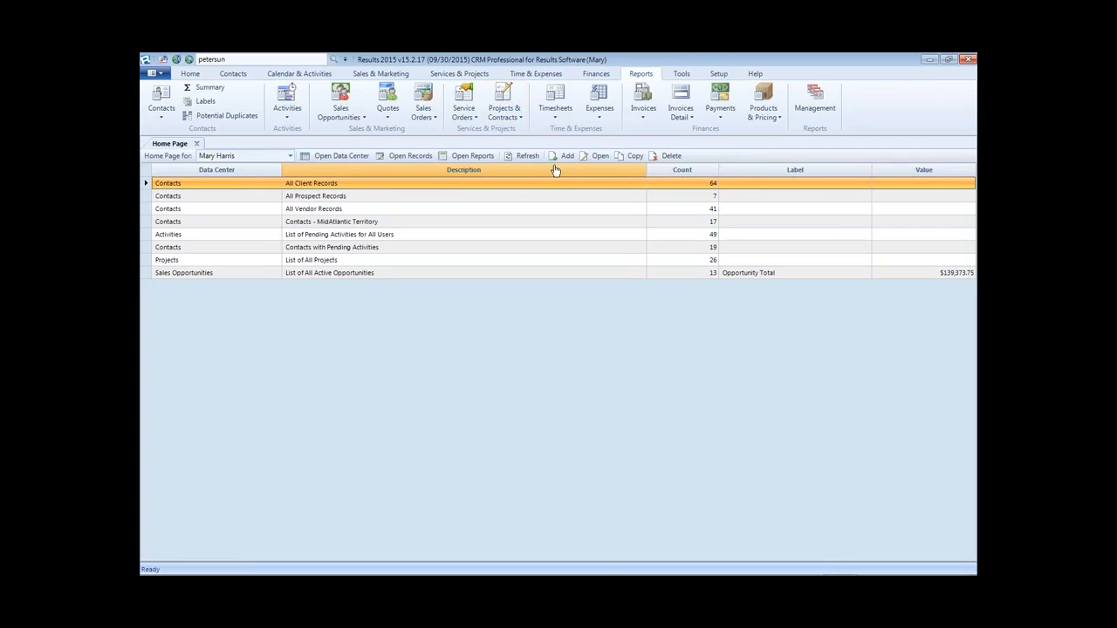
- Preview the Annual Sales per Month standard invoice report maximized
click(644, 114)
click(662, 131)
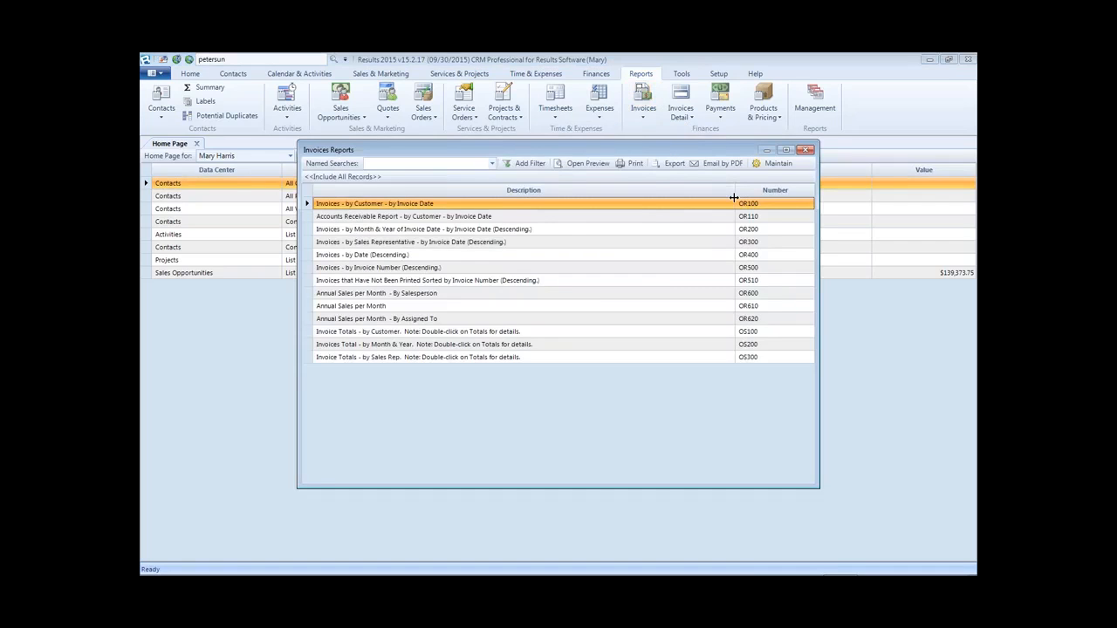
double_click(343, 310)
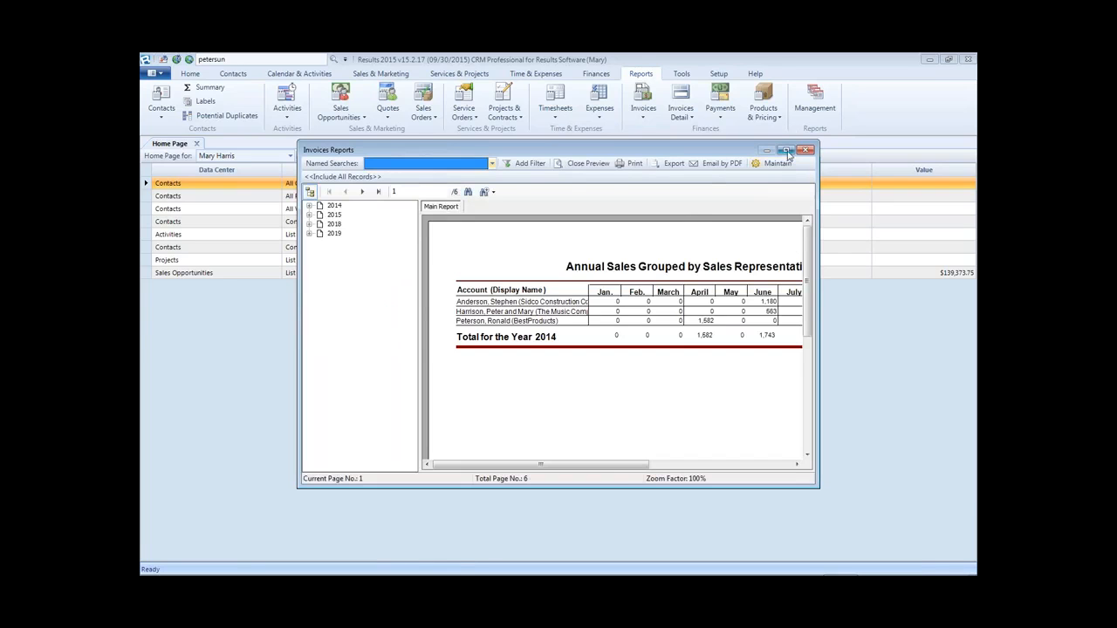
click(785, 151)
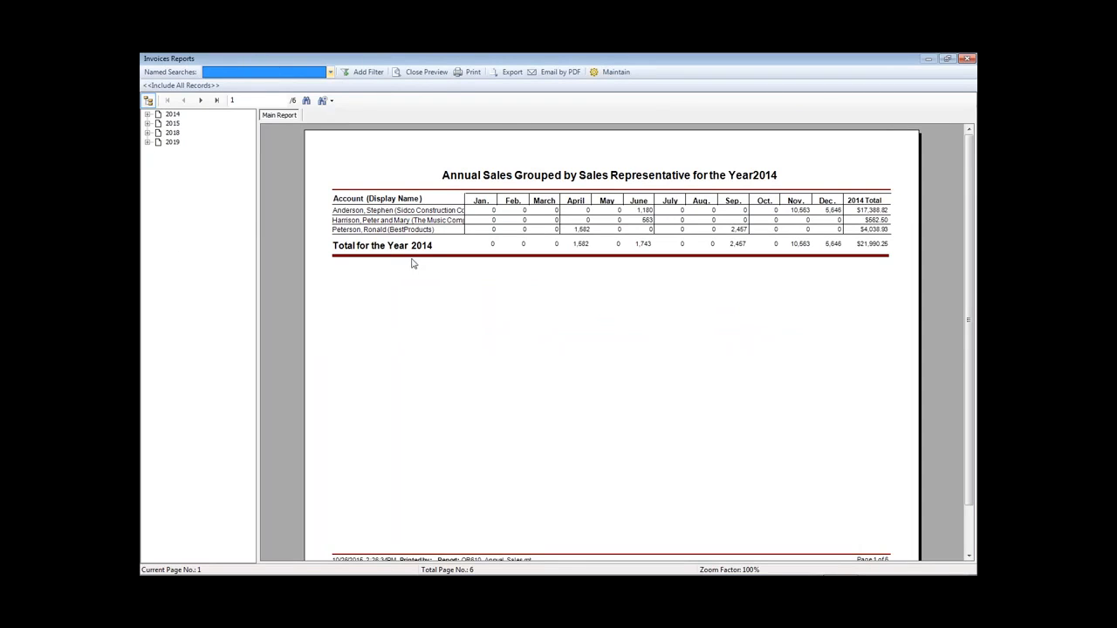
- Use the document map to view the 2019 sales table, then the 2018 page
click(148, 143)
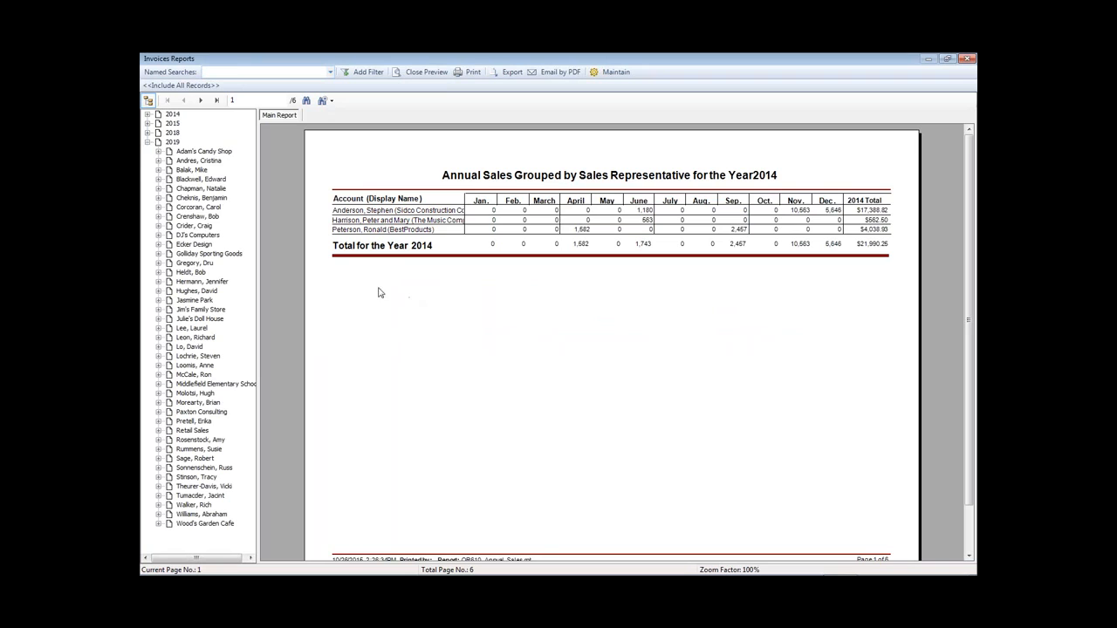
click(173, 142)
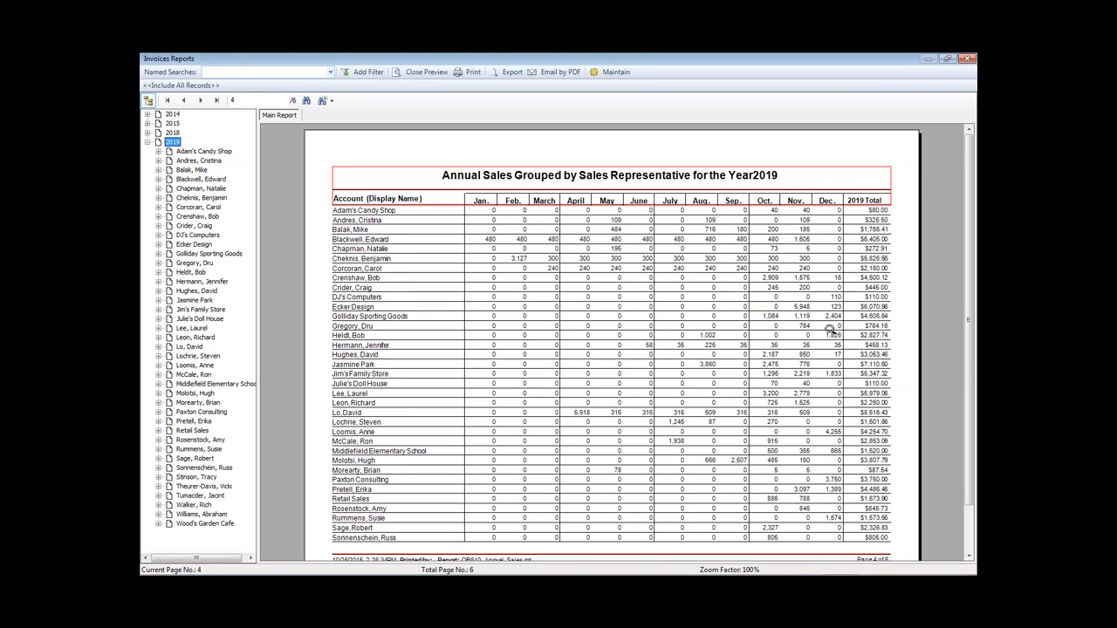
click(148, 132)
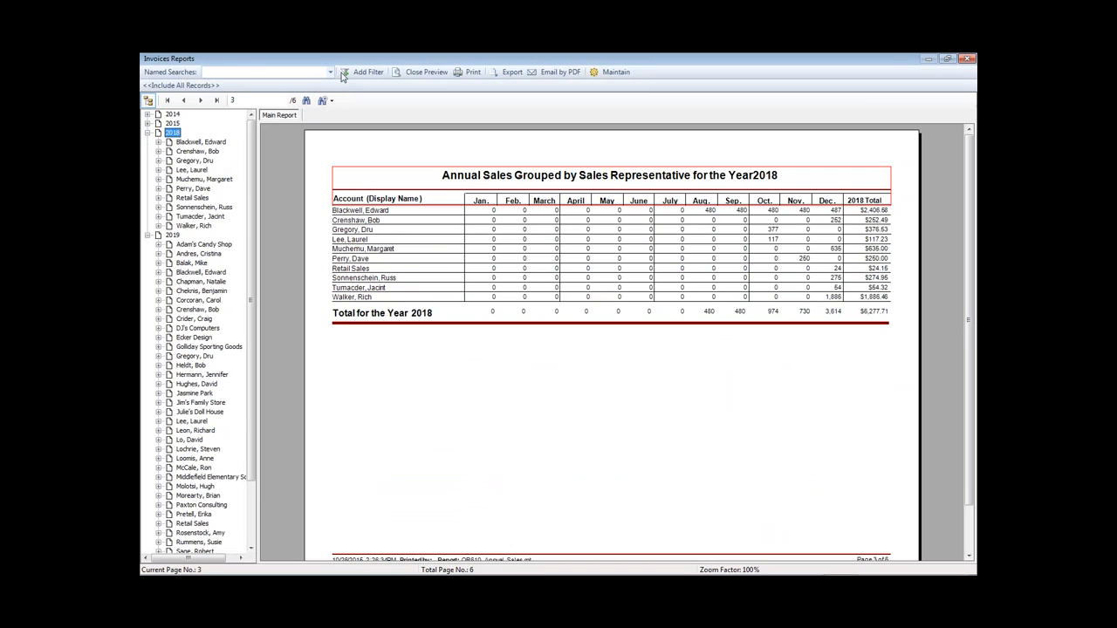
- Preview OR600 Annual Sales per Month - By Salesperson and jump to 2019
click(433, 73)
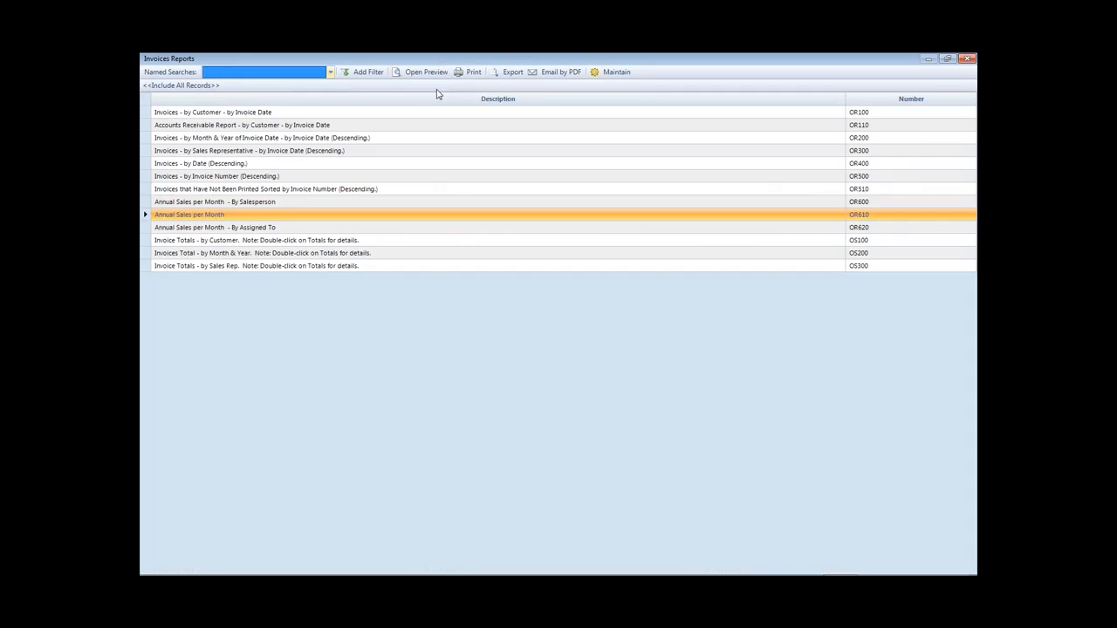
double_click(240, 203)
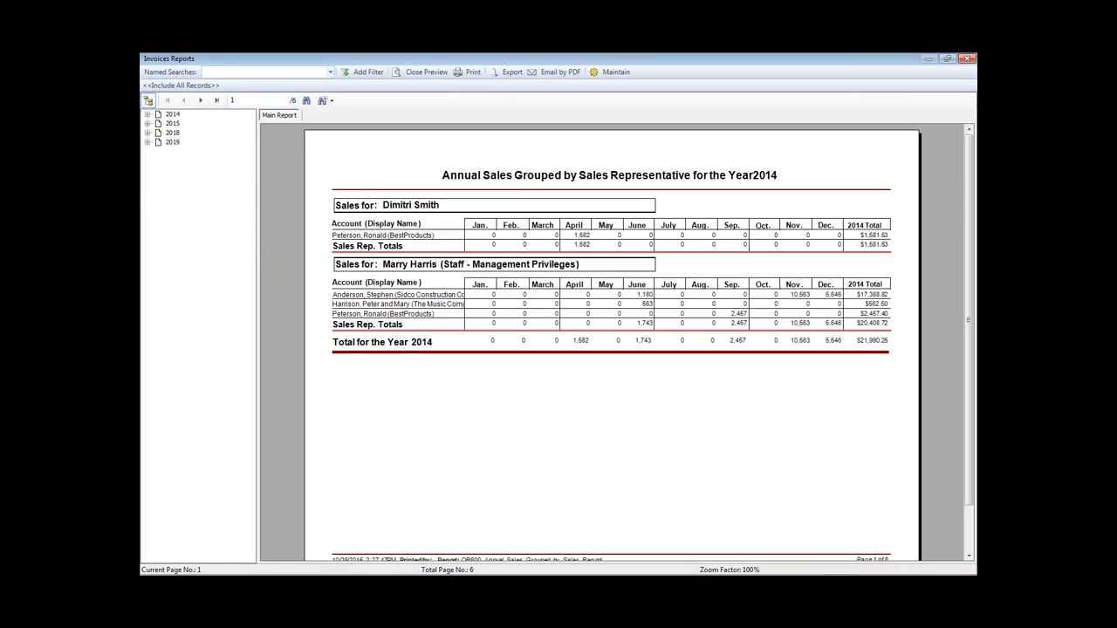
click(148, 142)
click(174, 144)
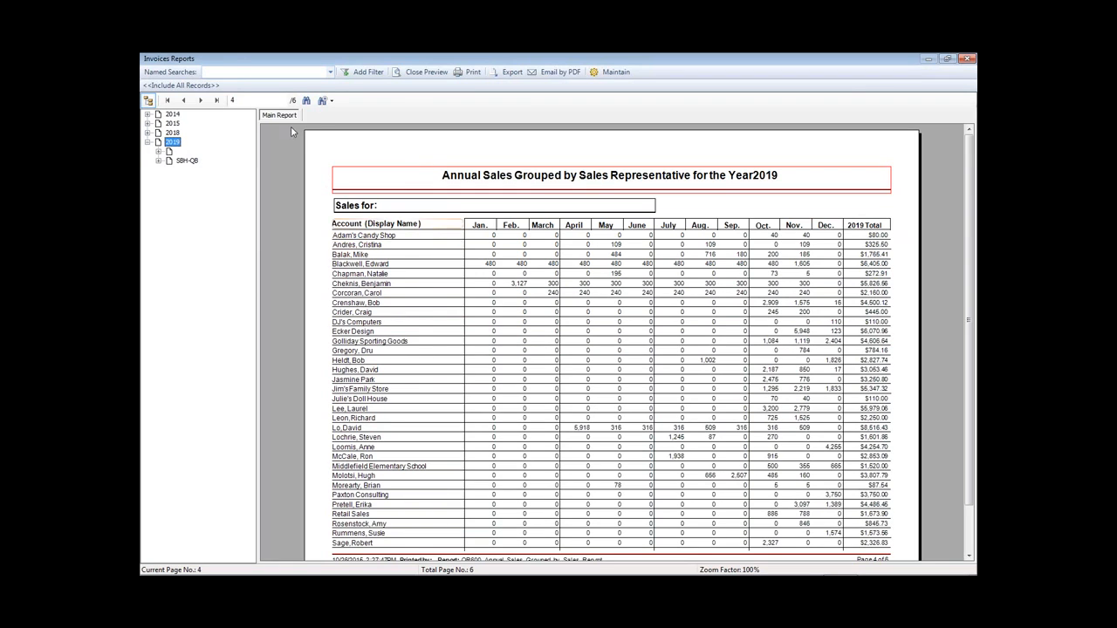
- View the SBH-QB rep section and the 2018 page, then close the preview
click(169, 153)
click(185, 161)
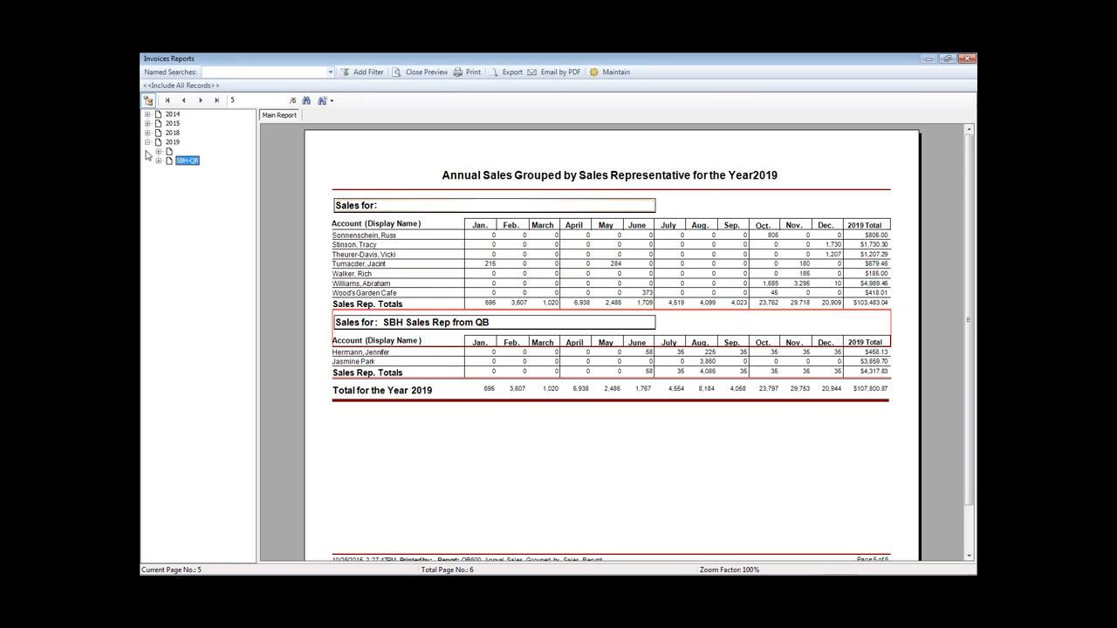
click(148, 133)
click(172, 132)
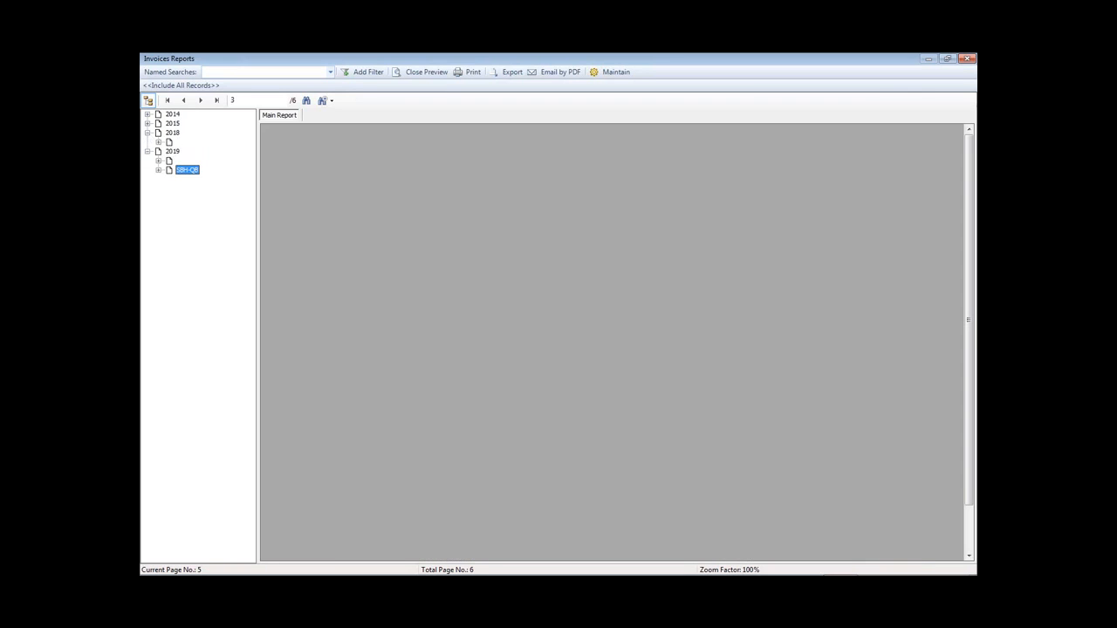
click(425, 73)
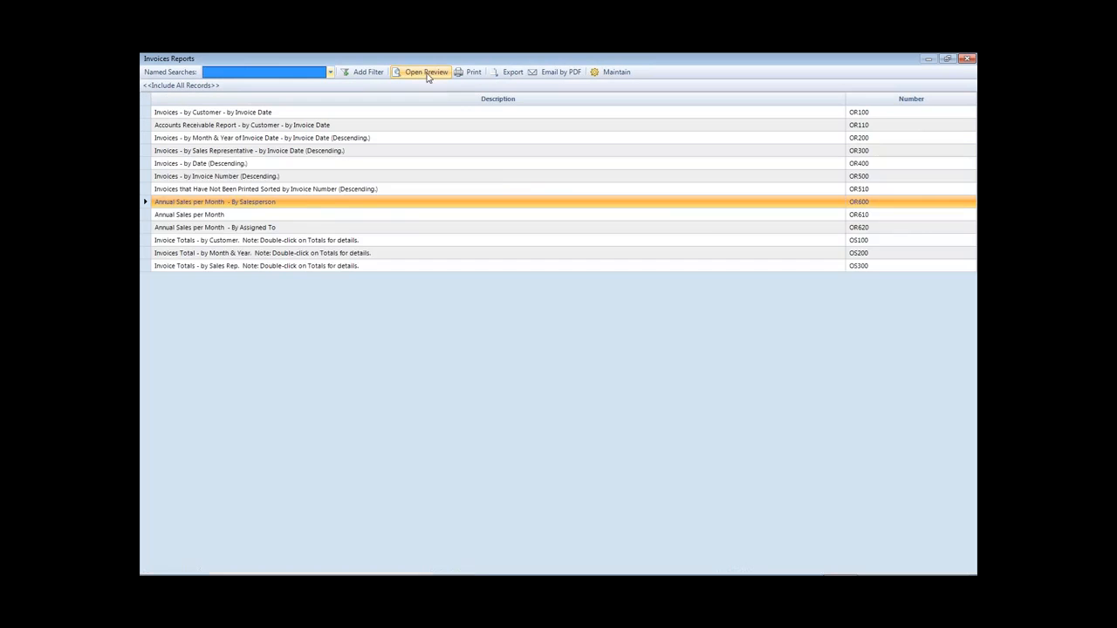
- Close the invoice reports window and open the Standard invoice detail reports list
click(948, 59)
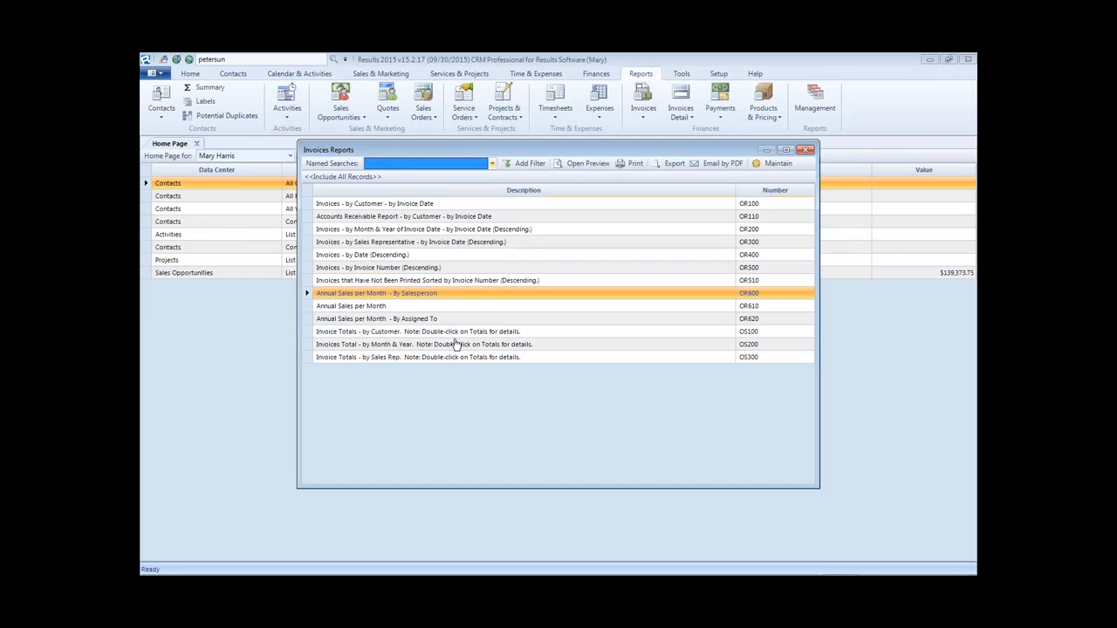
click(805, 152)
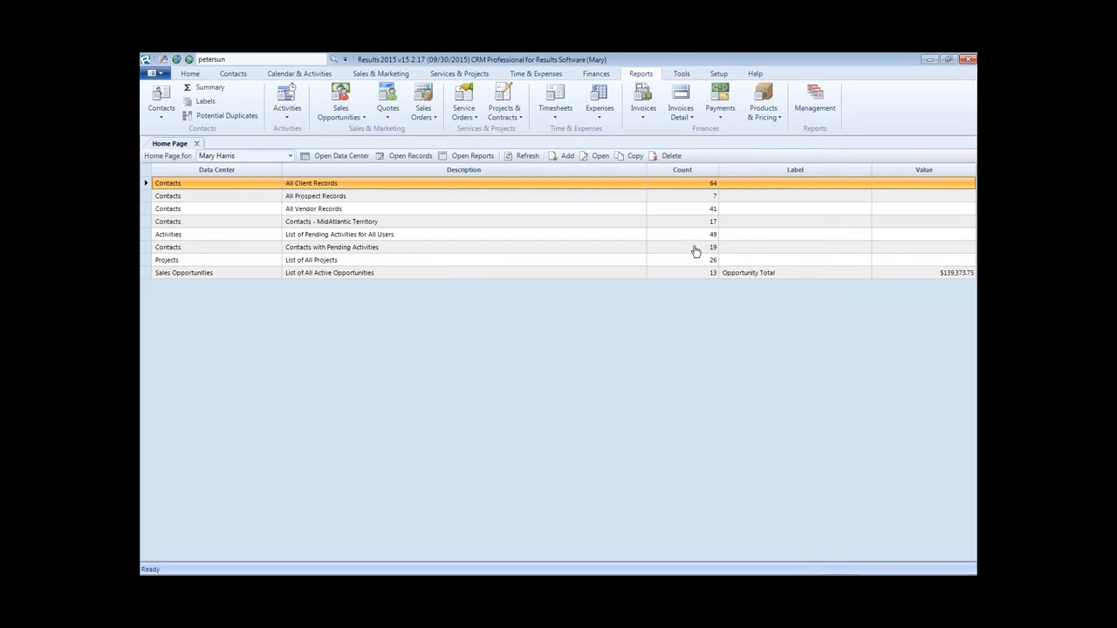
click(691, 118)
click(694, 132)
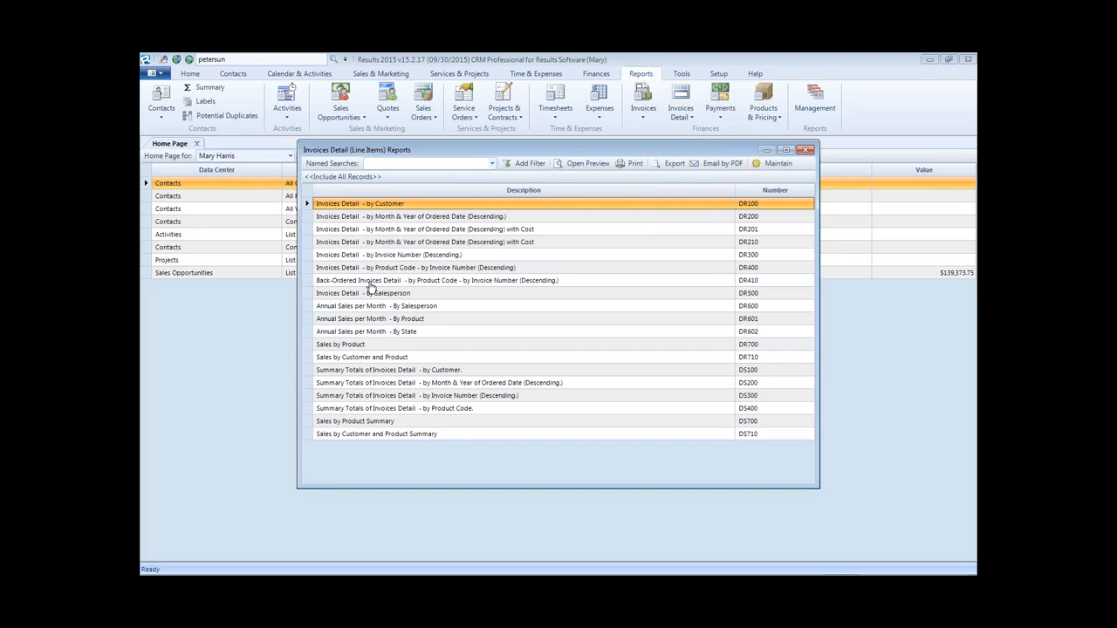
- Preview the Annual Sales per Month - By State report in a maximized window
click(365, 333)
double_click(365, 332)
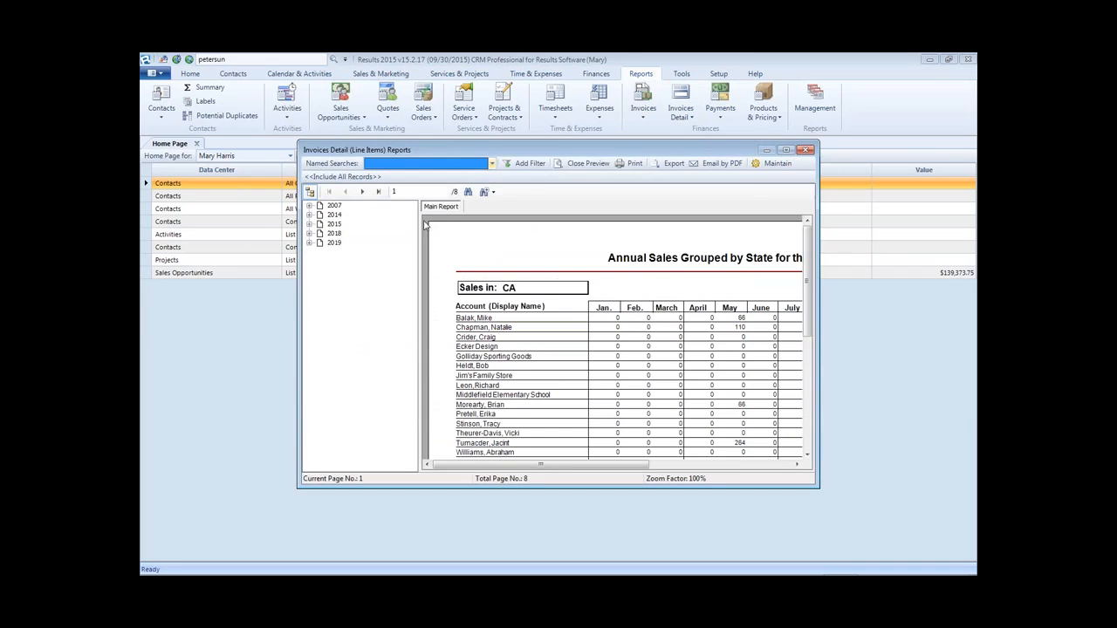
click(786, 150)
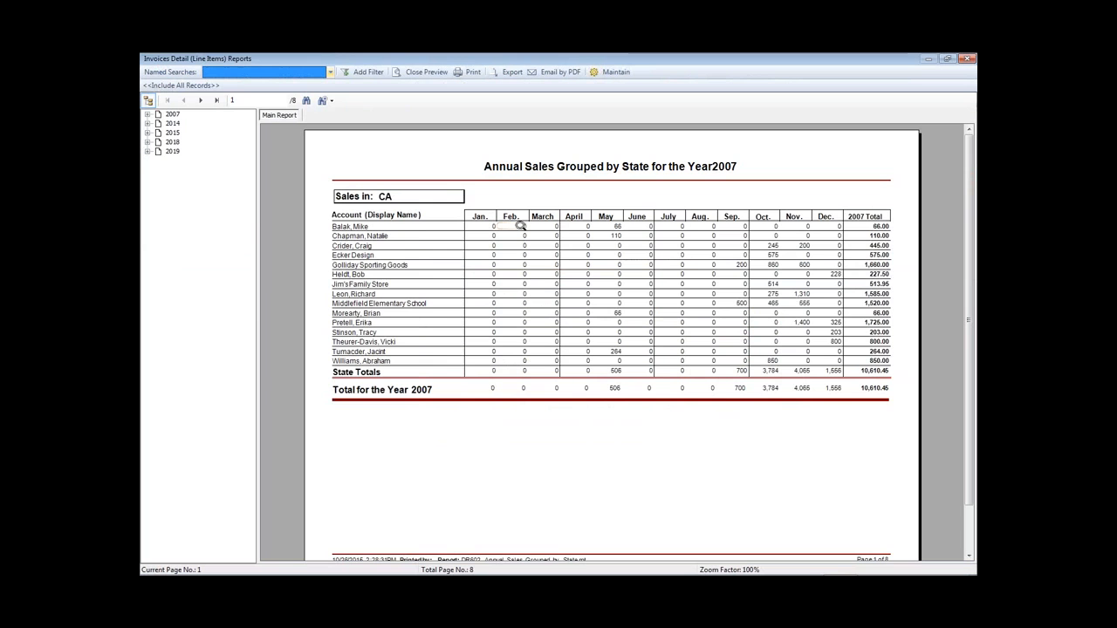
- Jump to the 2015 state sales and advance to page 4 of 8, totalling 128,603.75
click(149, 152)
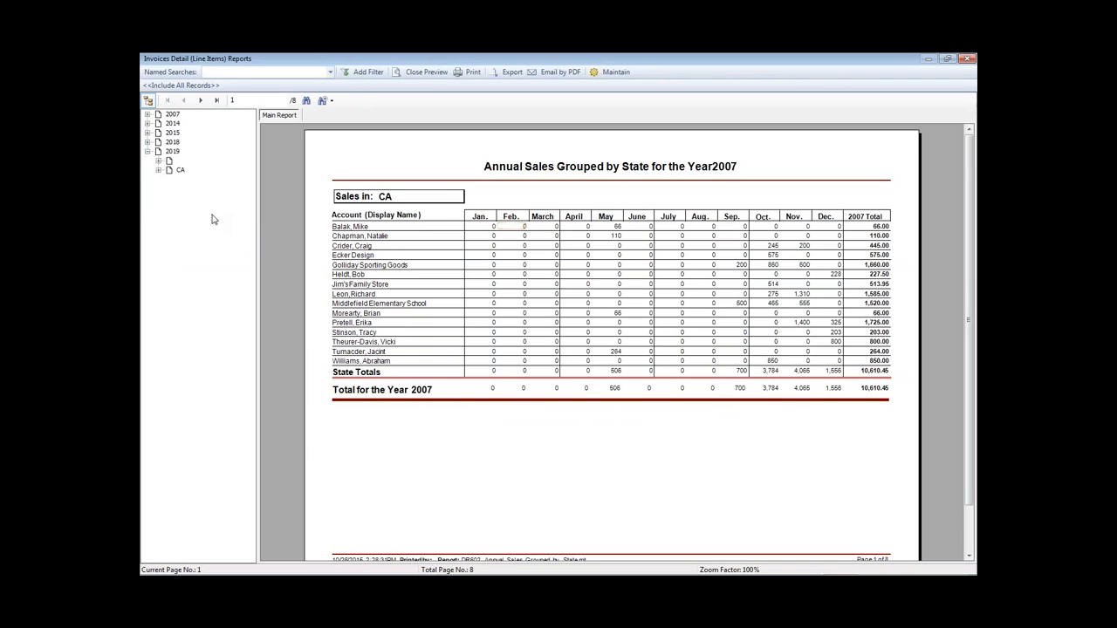
click(148, 141)
click(148, 133)
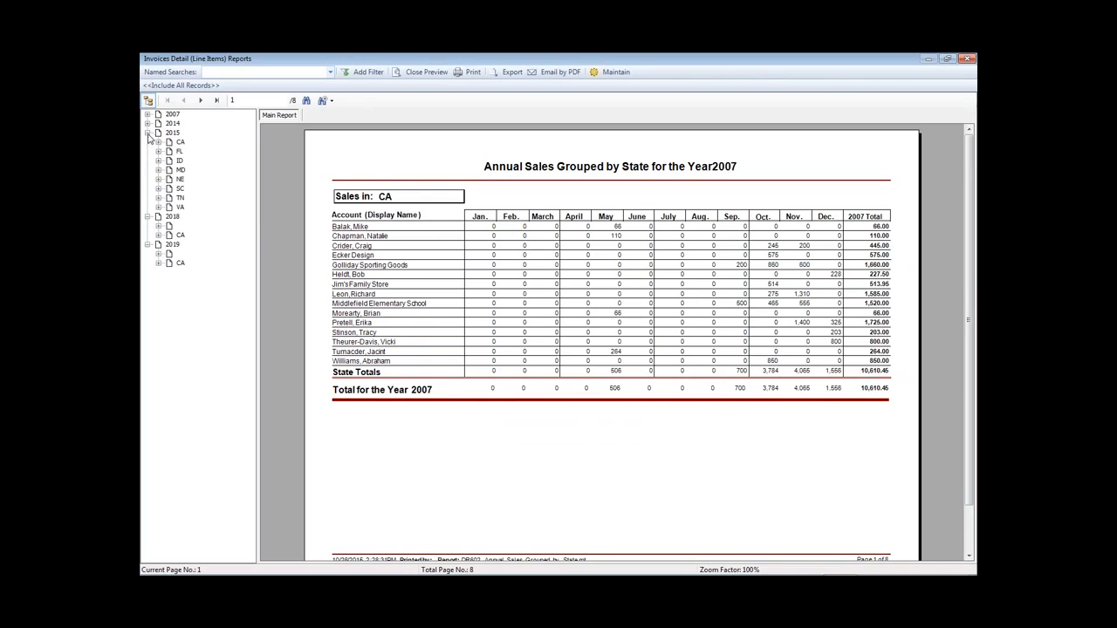
click(172, 133)
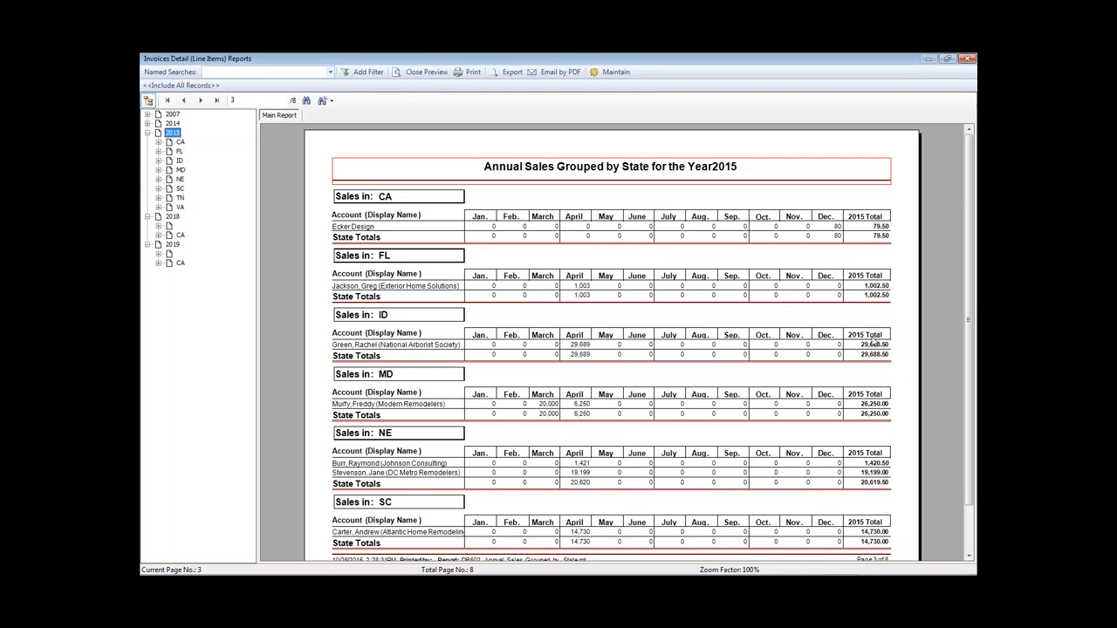
scroll(971, 205, down, 1)
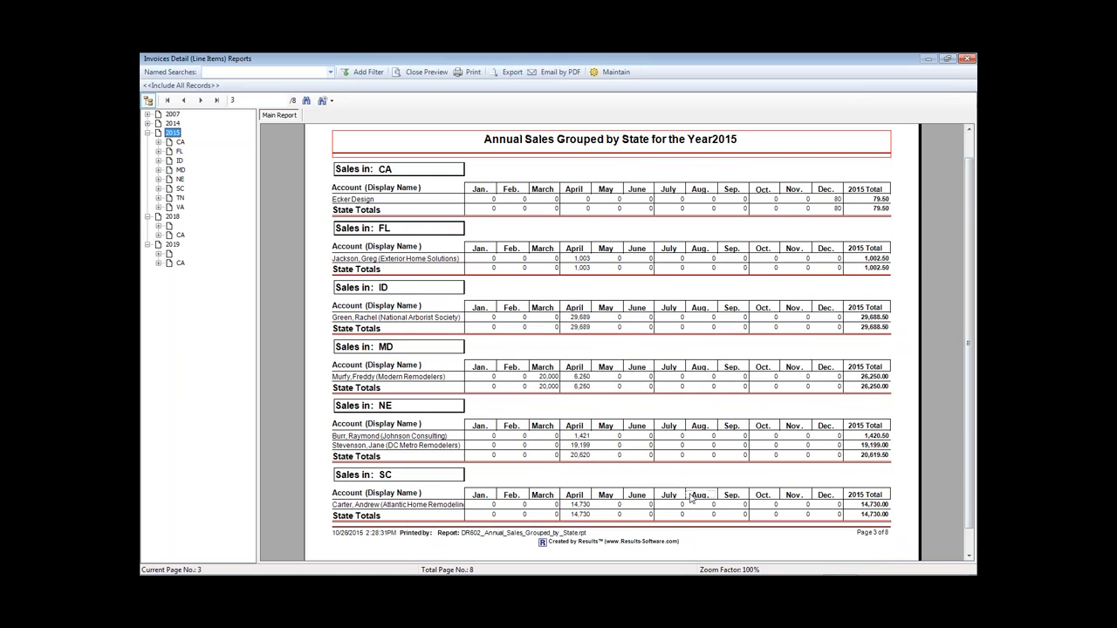
click(202, 106)
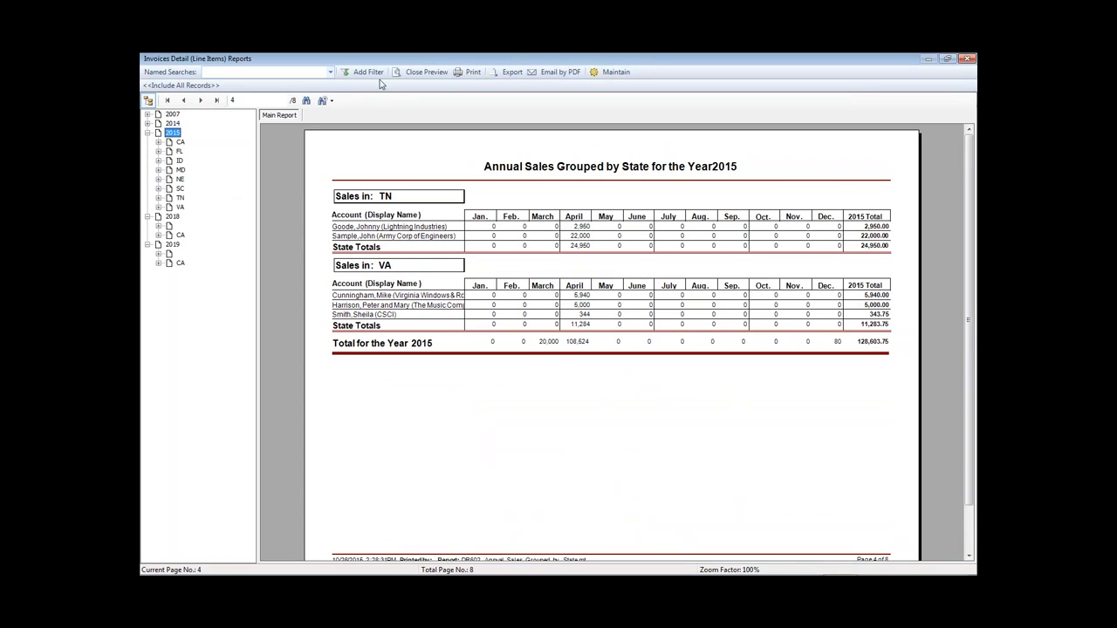
- Preview Annual Sales per Month - By Product and reach page 7 of 23, ending 2015
click(427, 73)
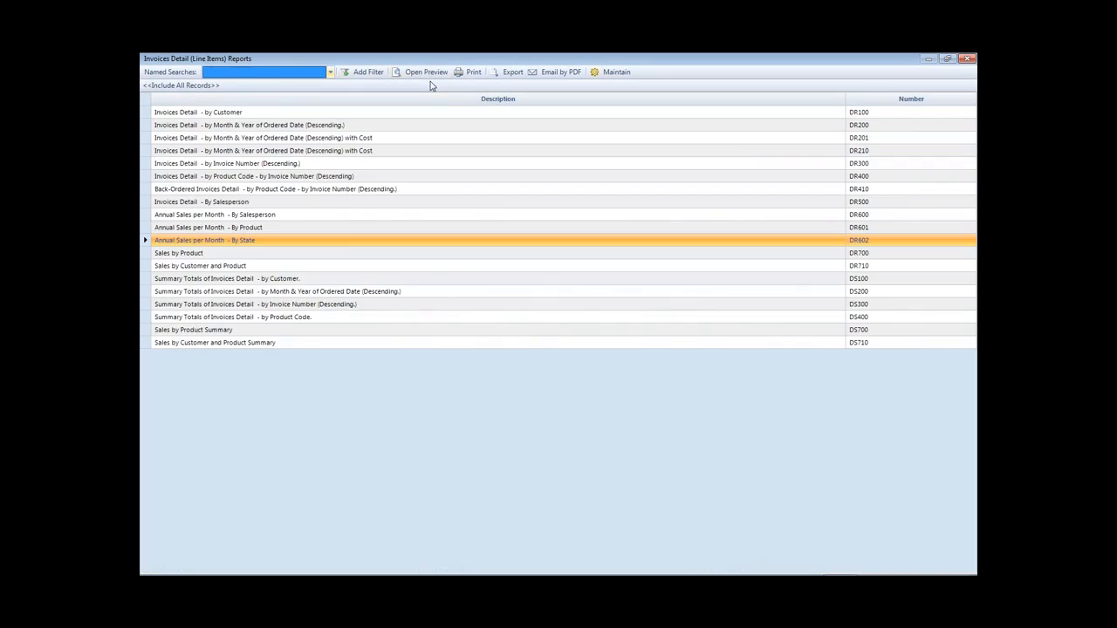
double_click(243, 228)
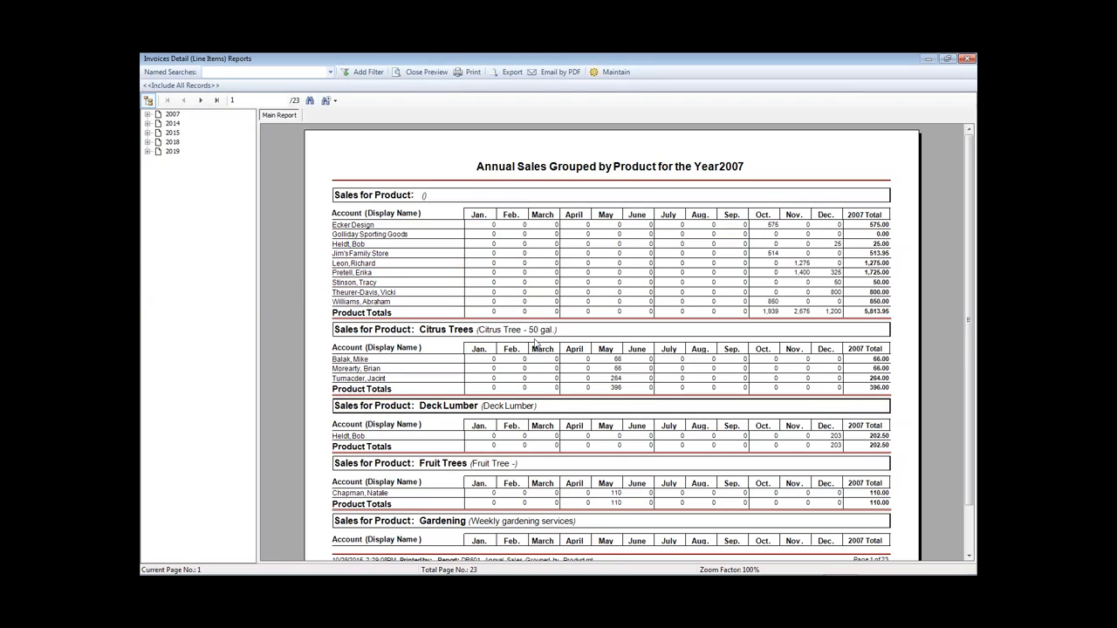
click(148, 133)
click(165, 133)
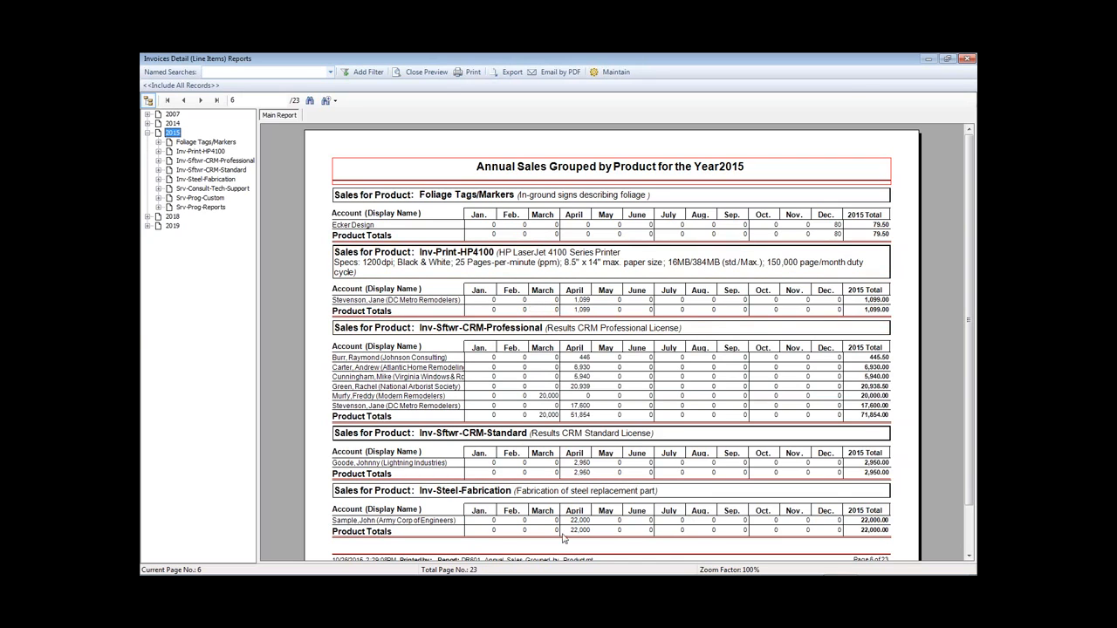
click(201, 101)
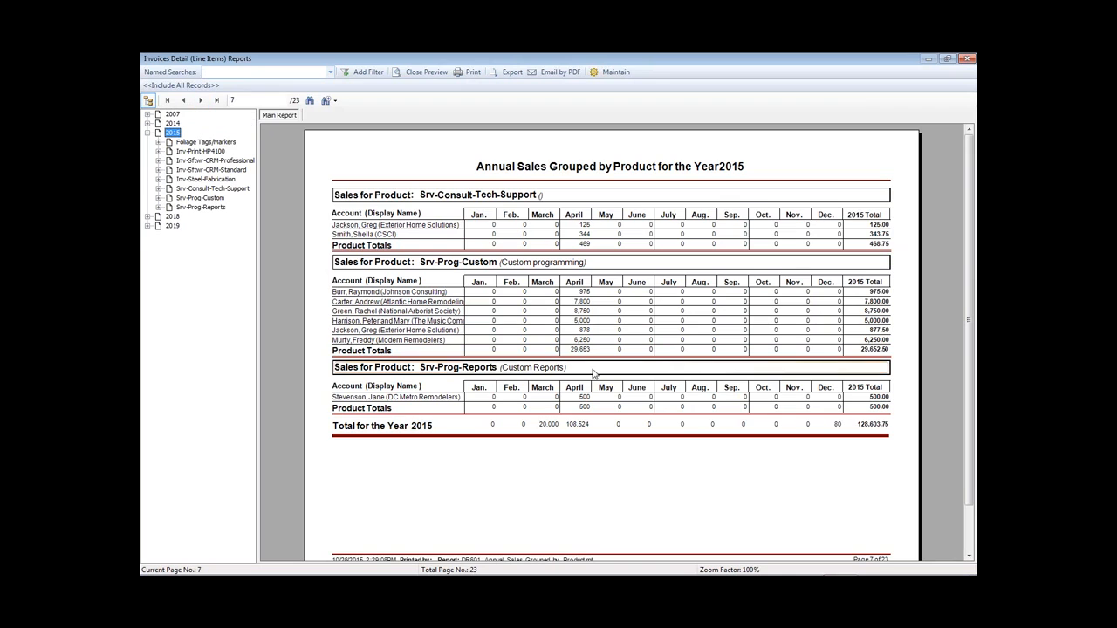
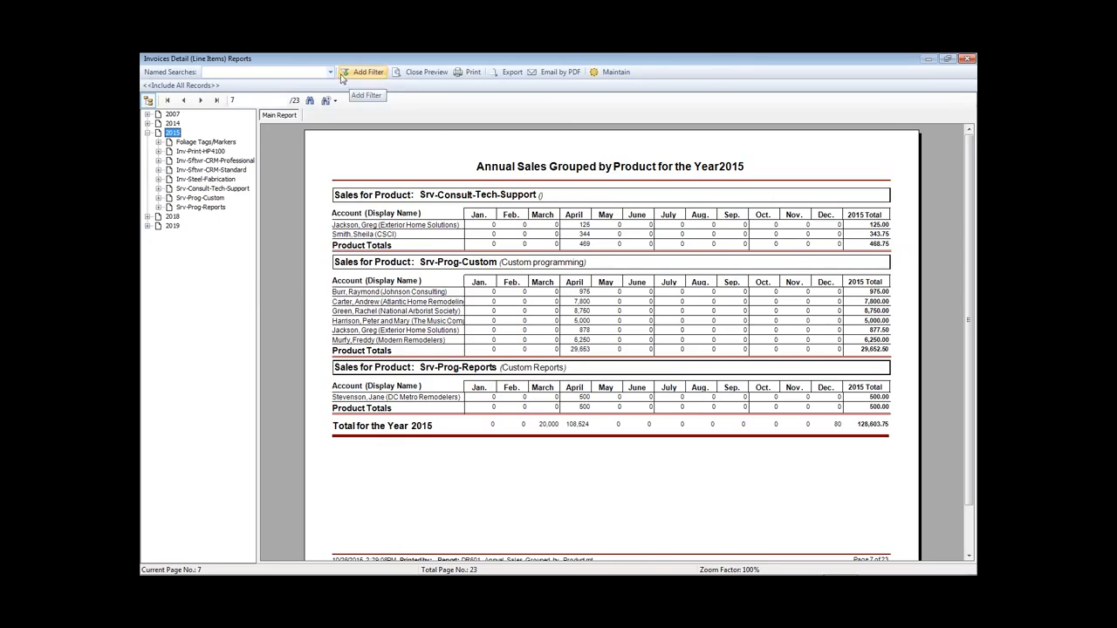
- Check the empty Named Searches list, then close the Annual Sales by Product preview
click(330, 74)
click(331, 75)
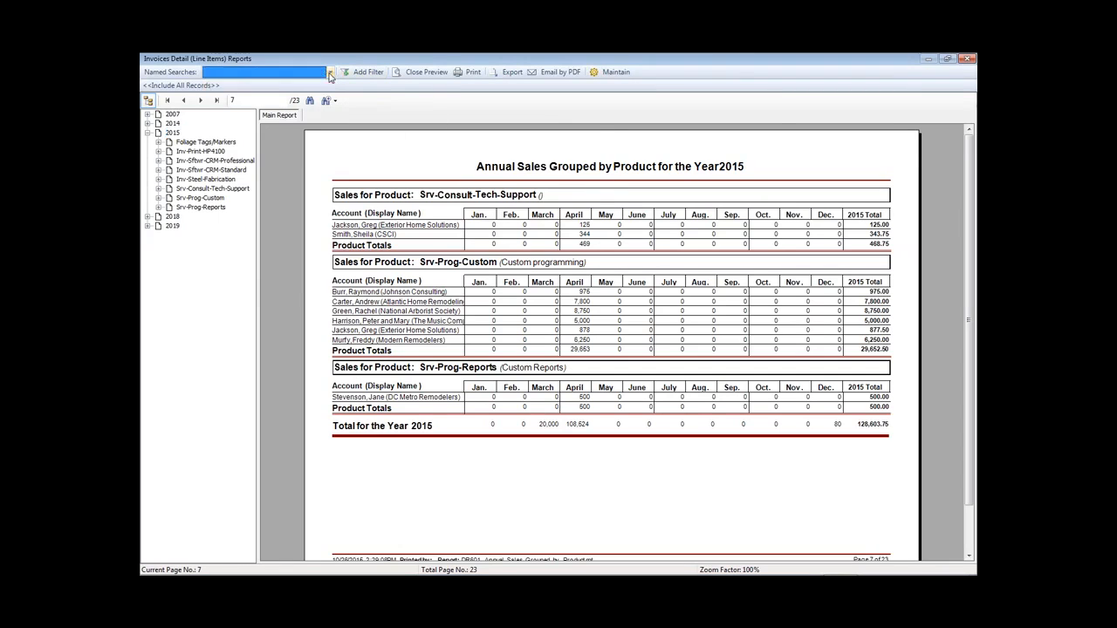
click(967, 59)
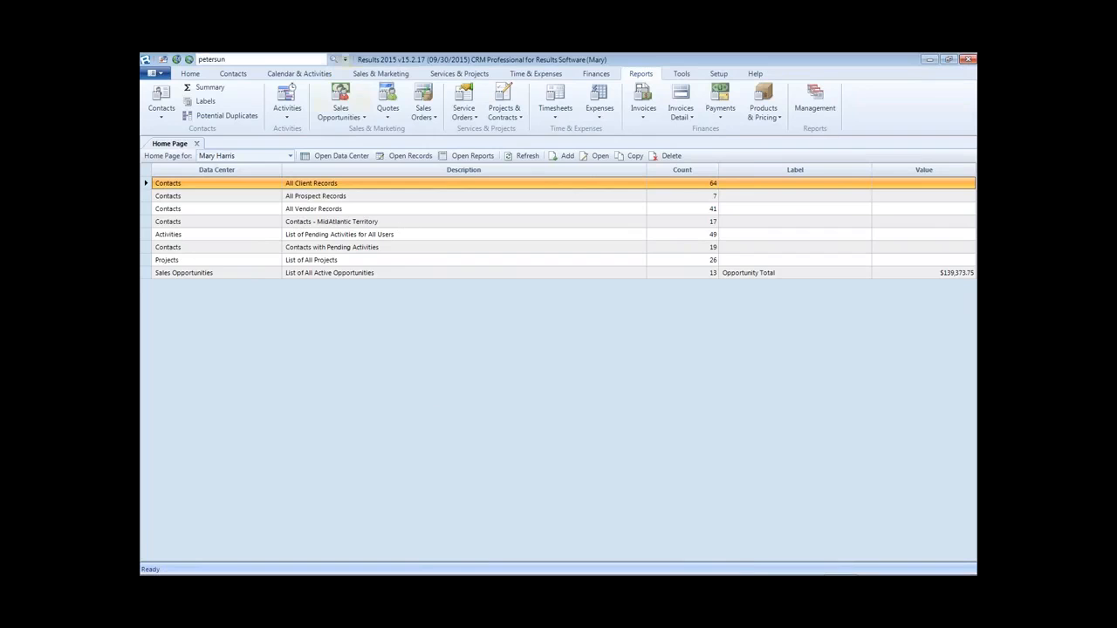
- Open the Contacts management grid, check its Advanced Search named searches, then return to the Home Page
click(241, 76)
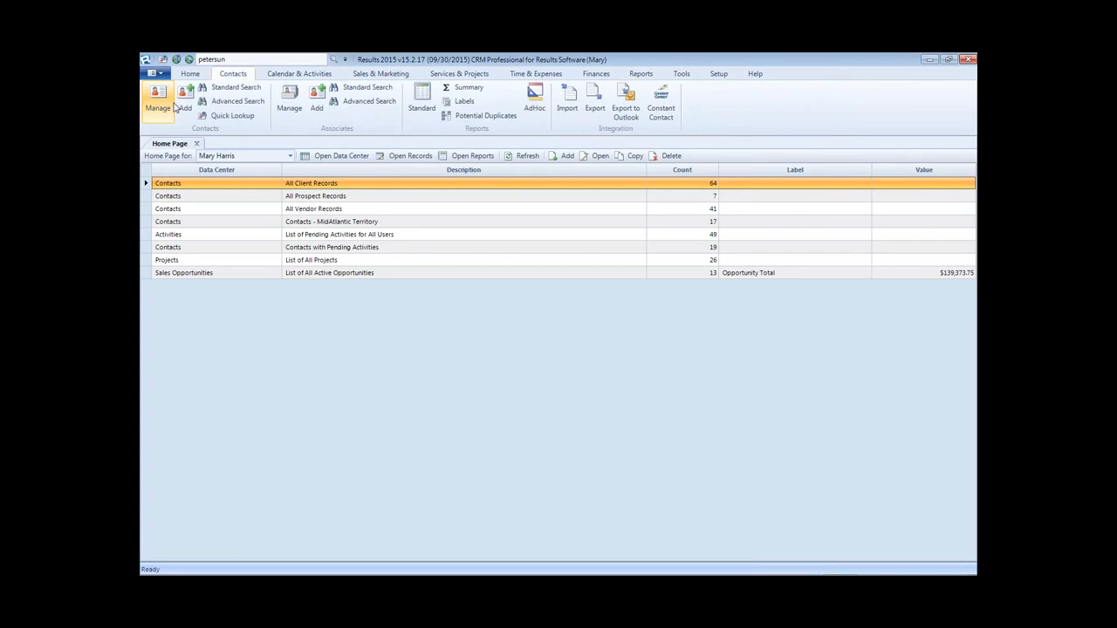
click(166, 105)
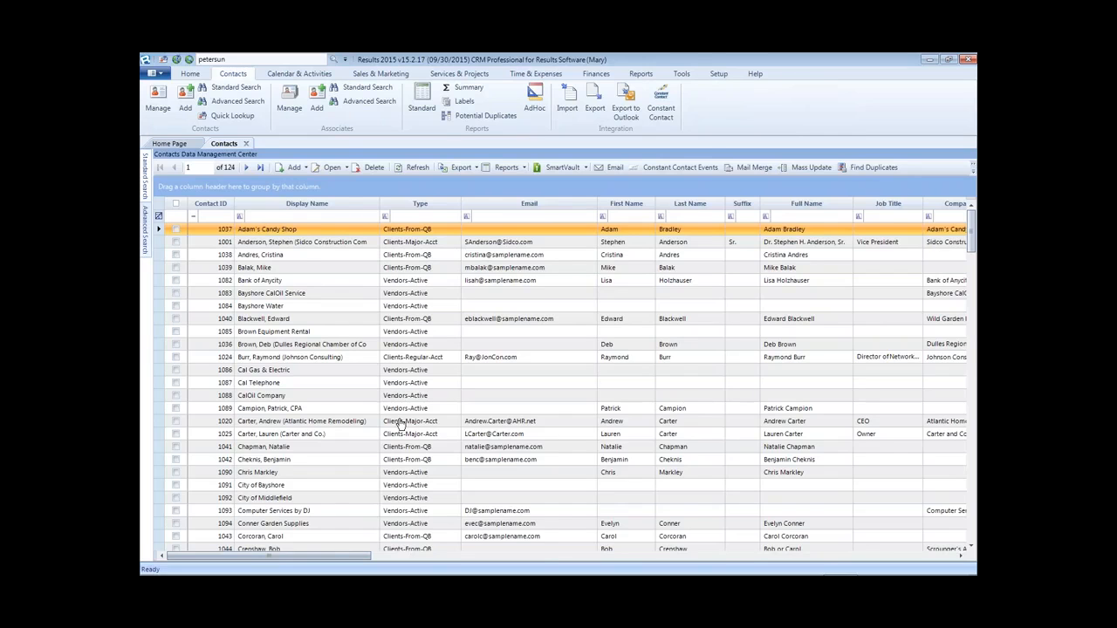
click(145, 225)
click(303, 202)
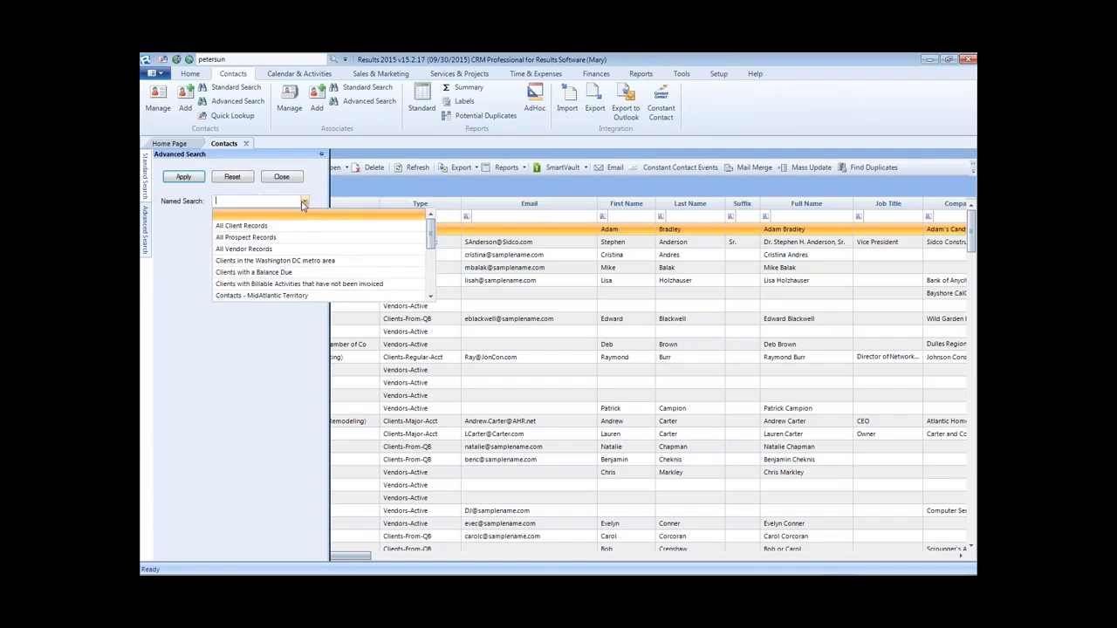
click(178, 76)
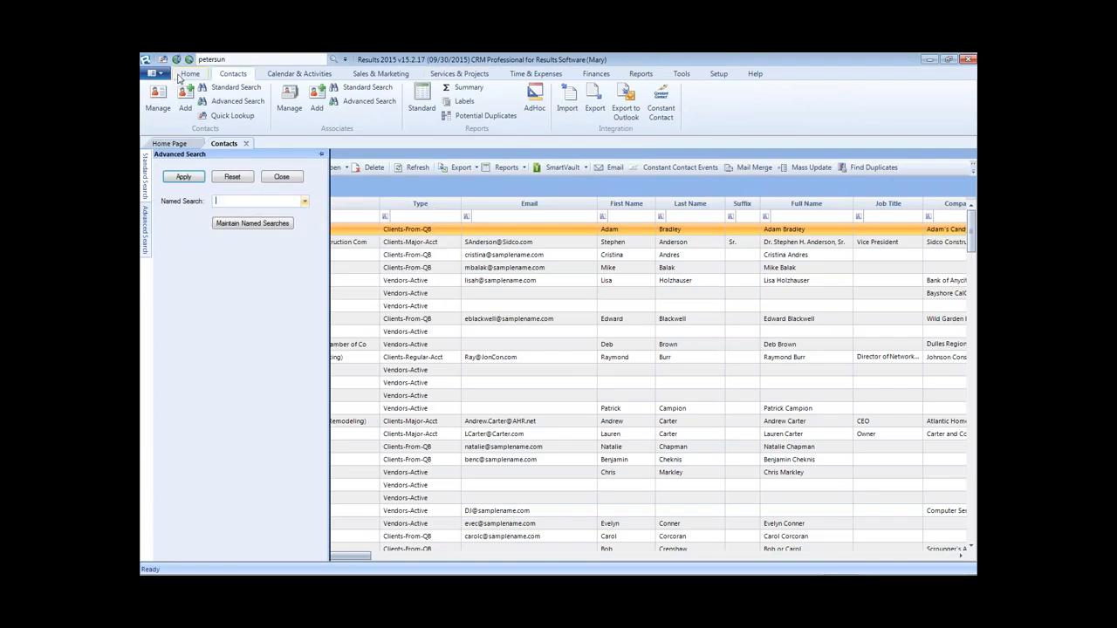
click(191, 76)
click(165, 109)
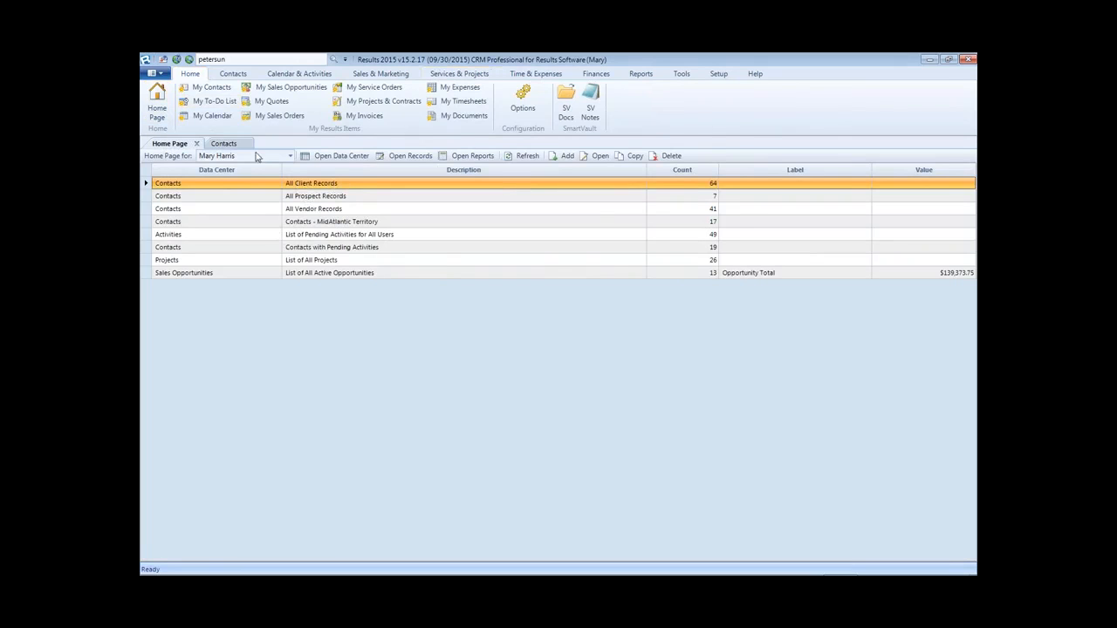
- Open All Client Records (64 clients), cancel its Excel export, and return to the Home Page
double_click(339, 185)
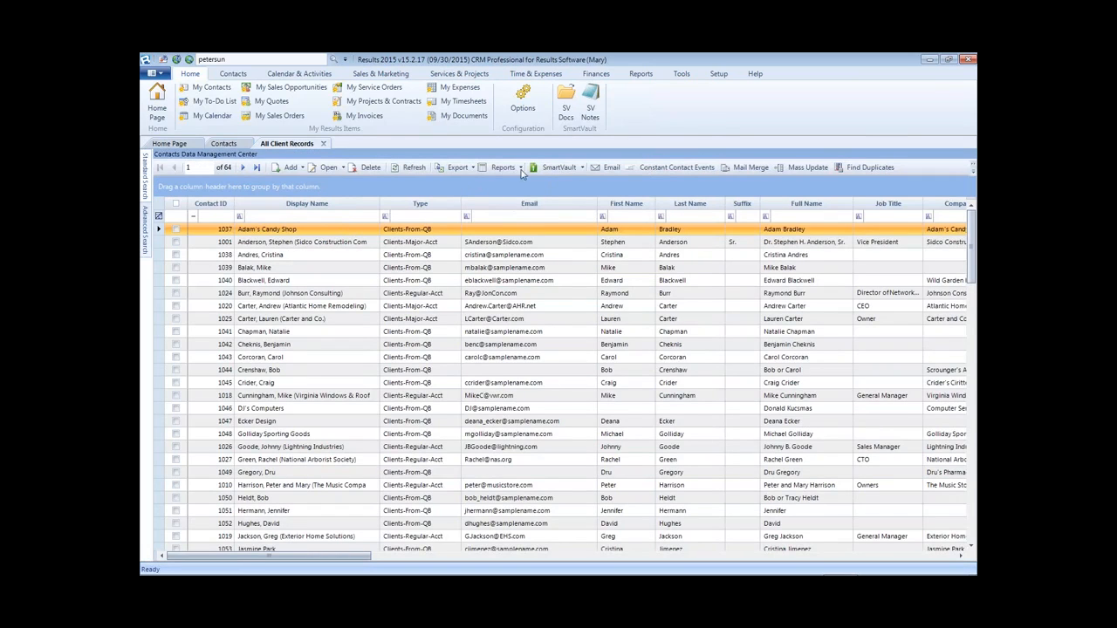
click(455, 168)
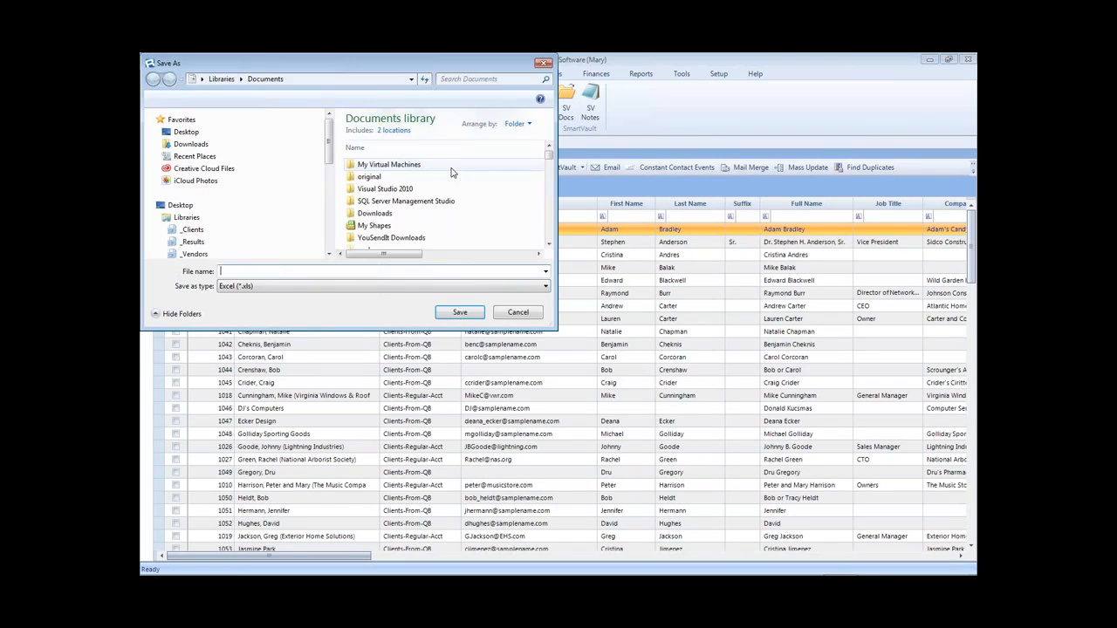
click(544, 64)
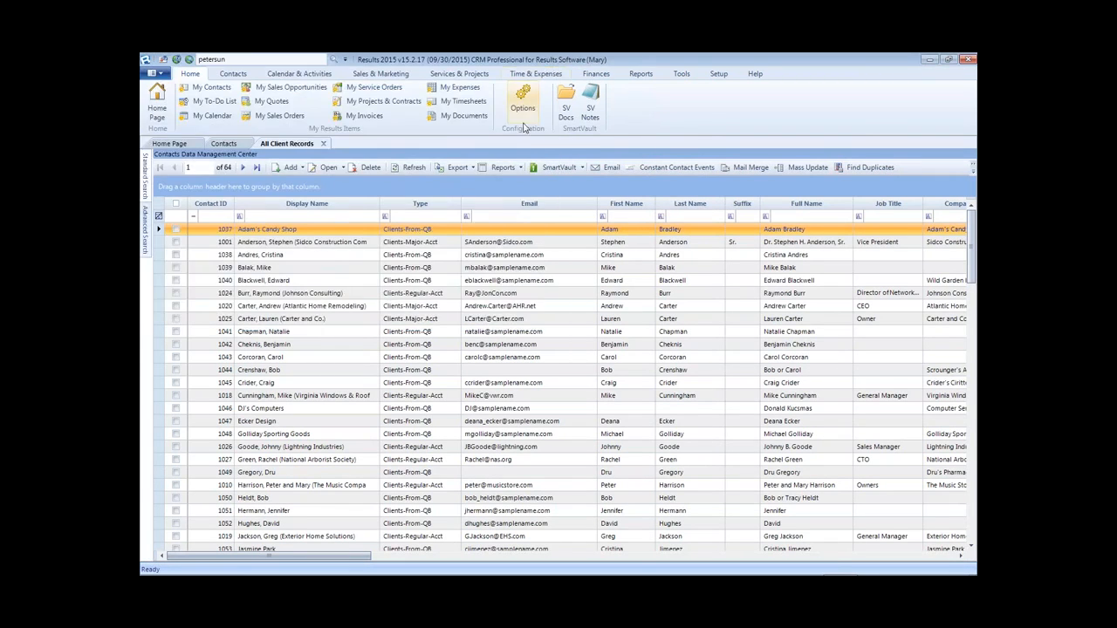
click(174, 144)
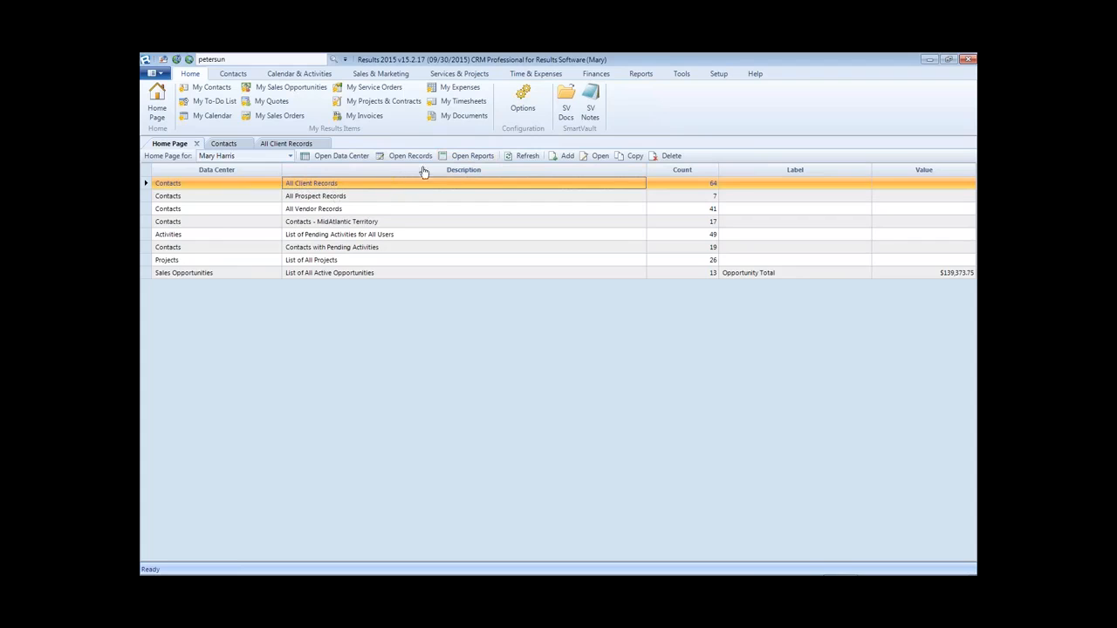
click(474, 158)
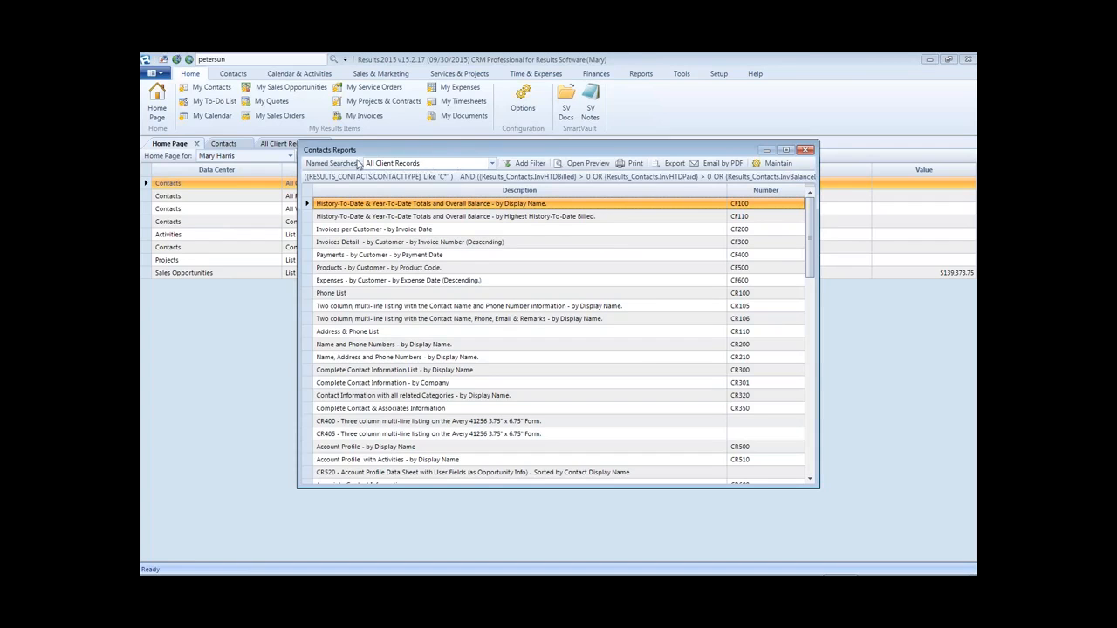
click(373, 256)
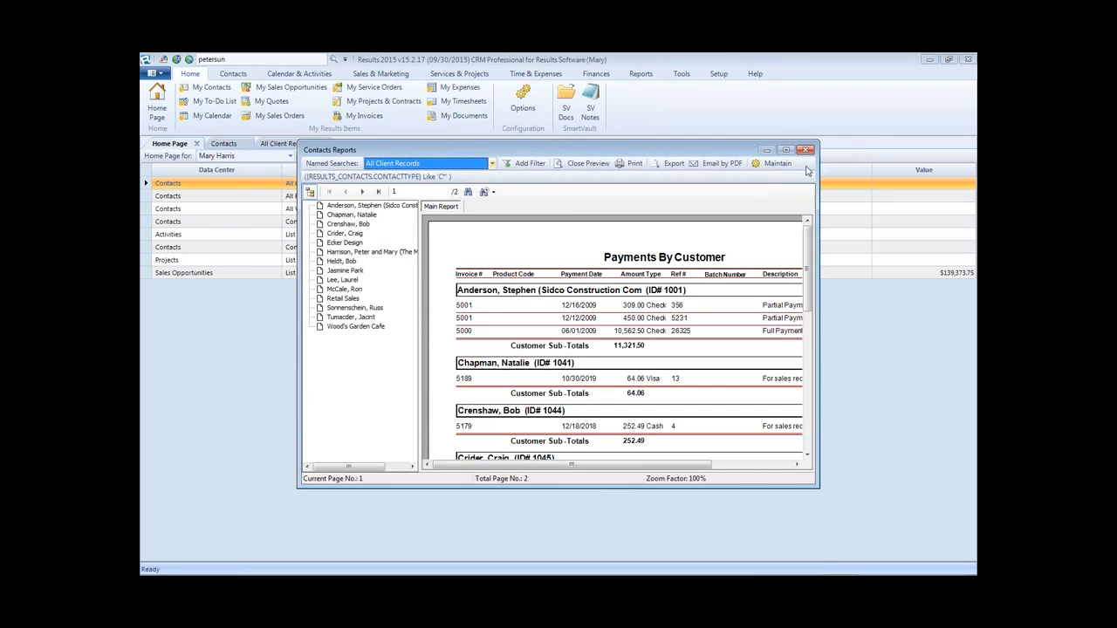
click(786, 150)
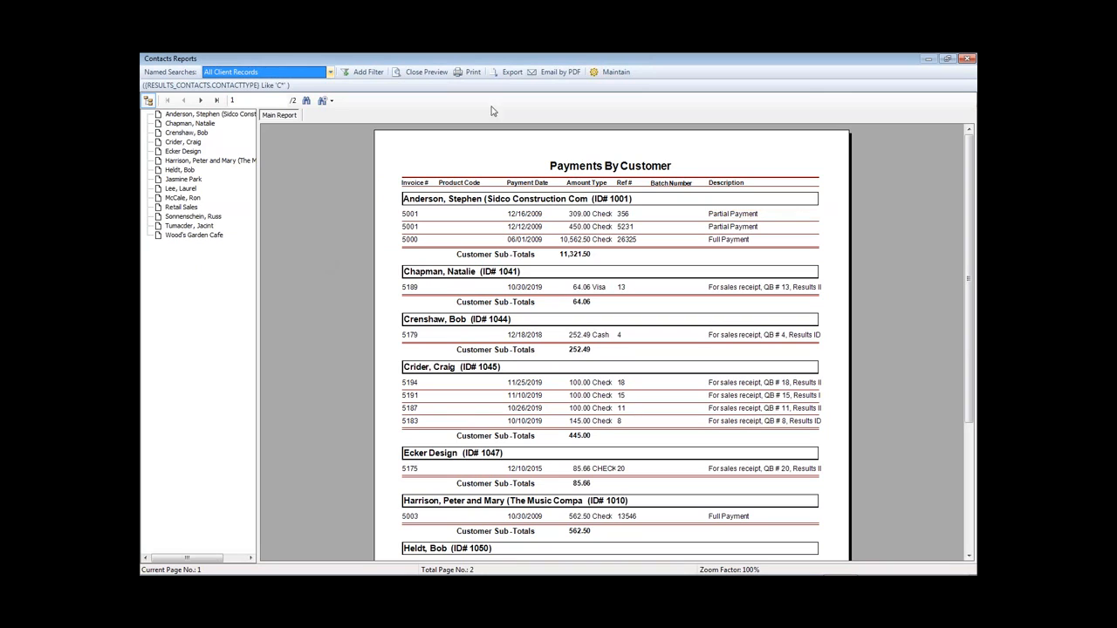
click(965, 60)
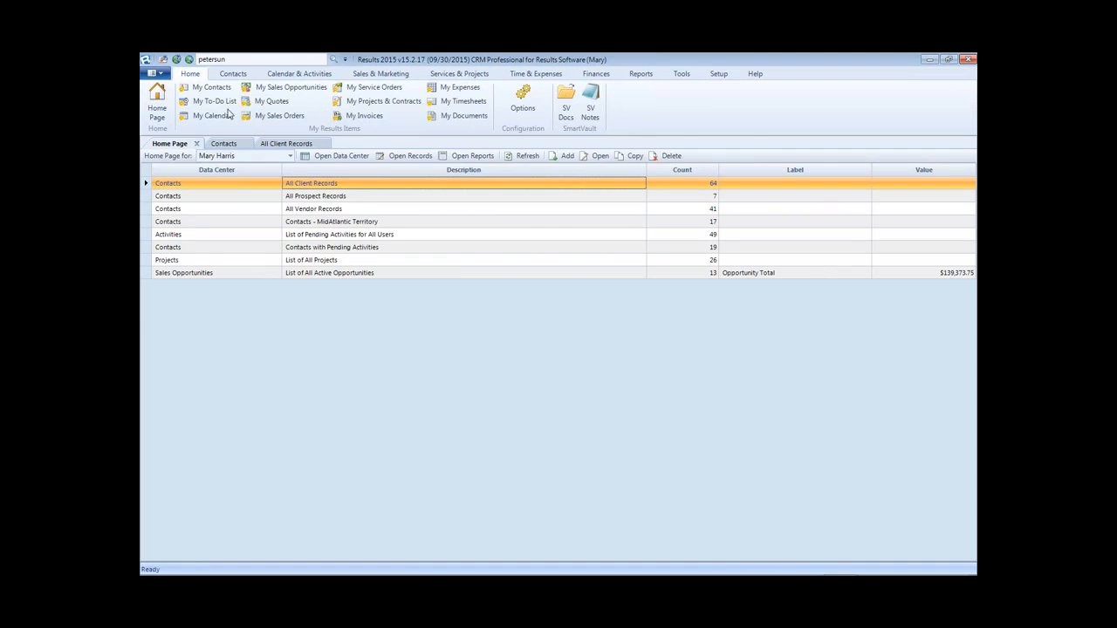
- Open a new Contacts1 grid of 124 contacts and launch Maintain Named Searches
click(233, 73)
click(158, 98)
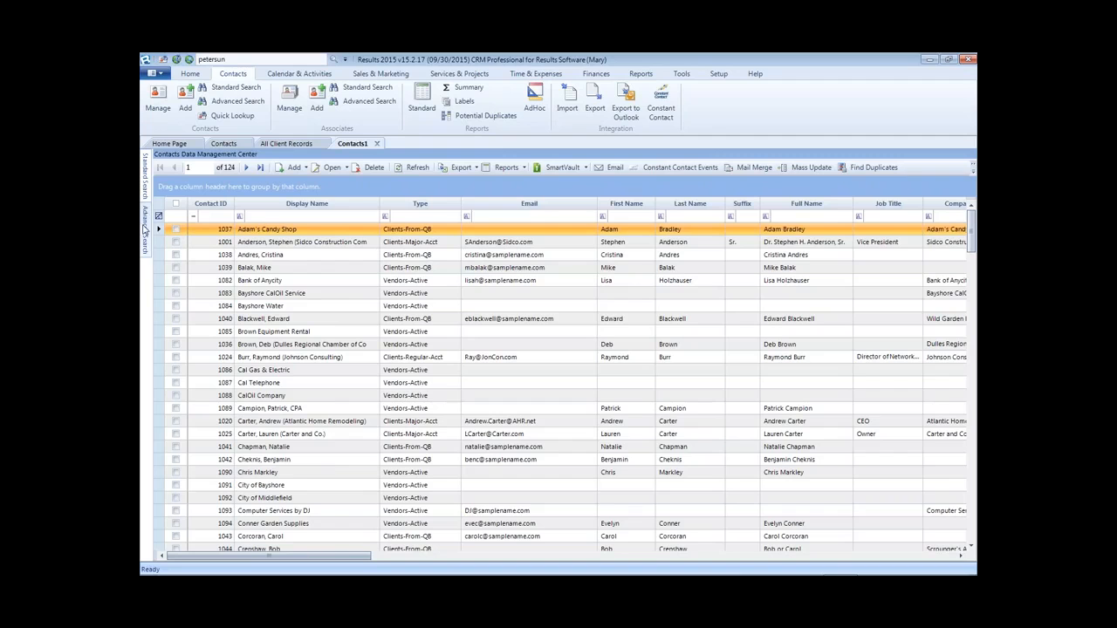
click(147, 227)
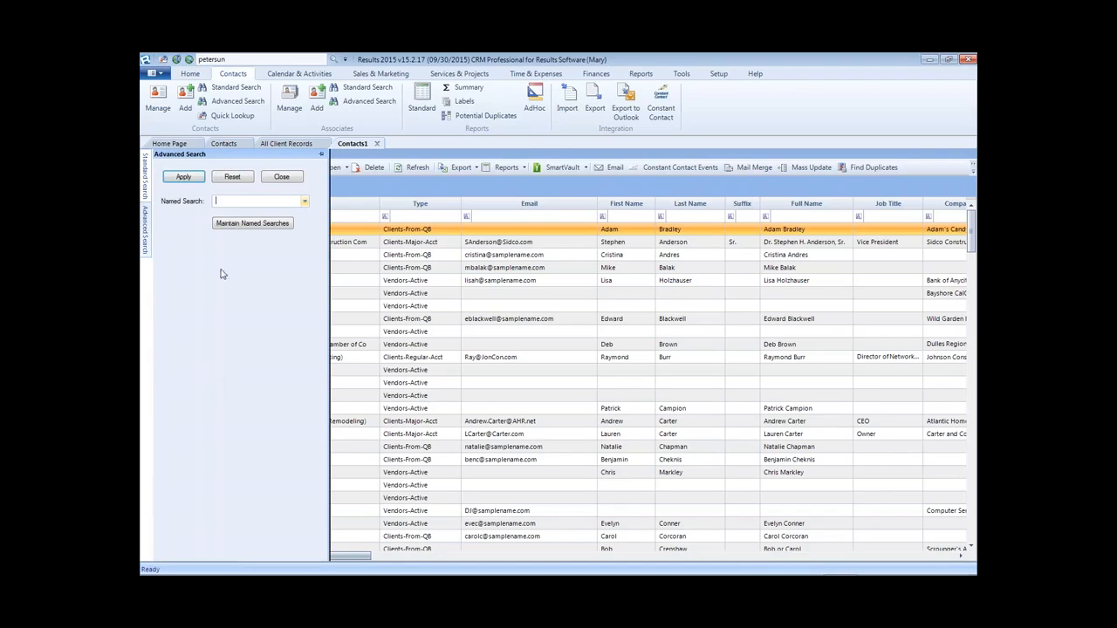
click(304, 201)
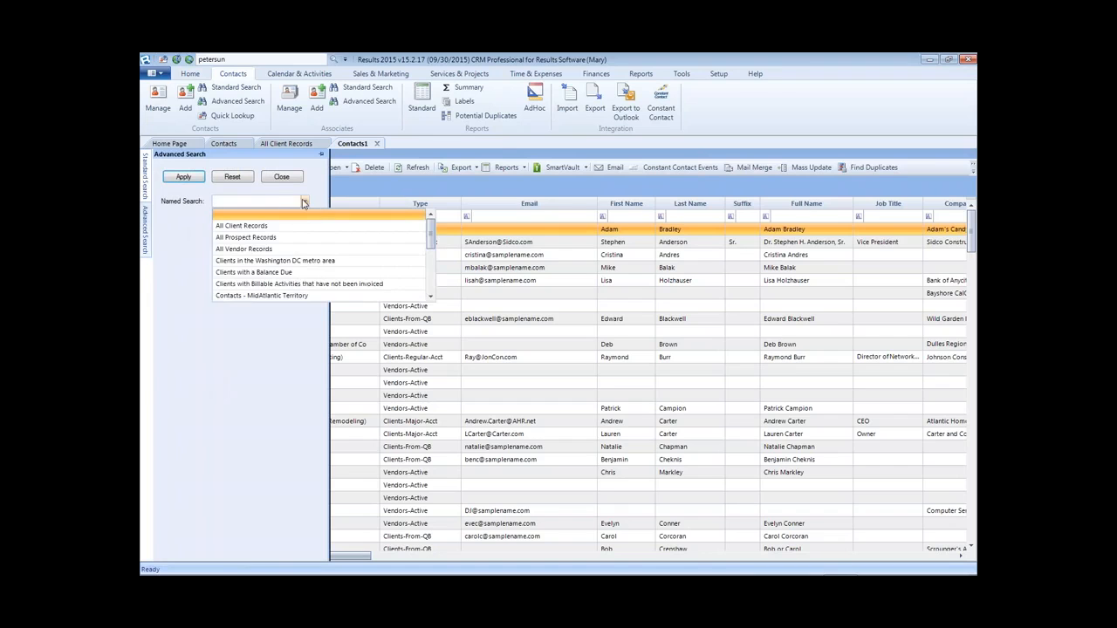
click(241, 359)
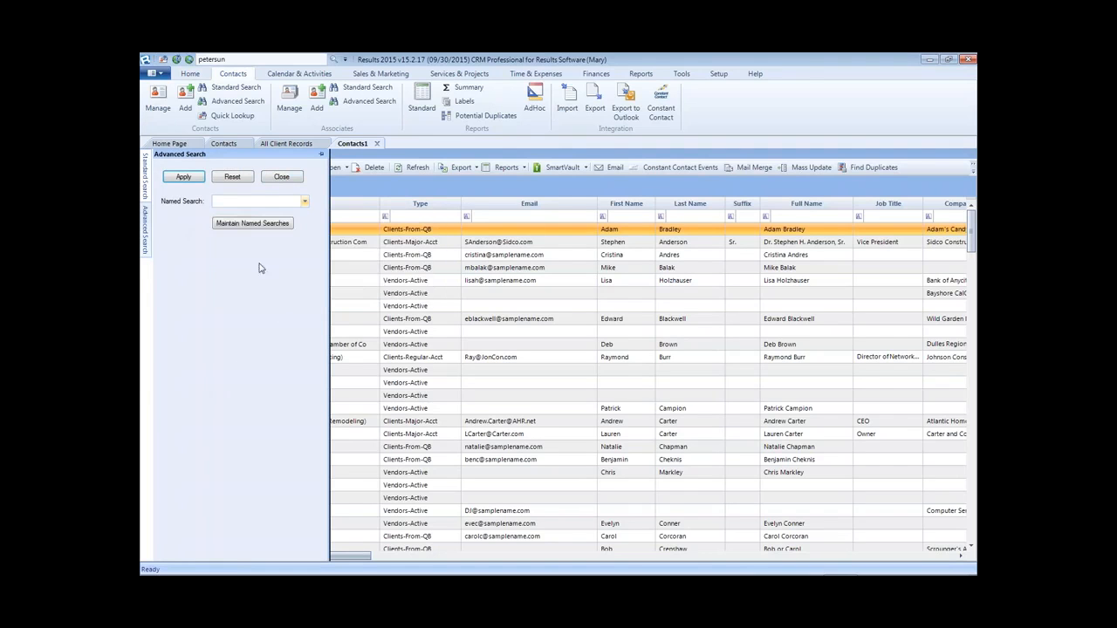
click(252, 224)
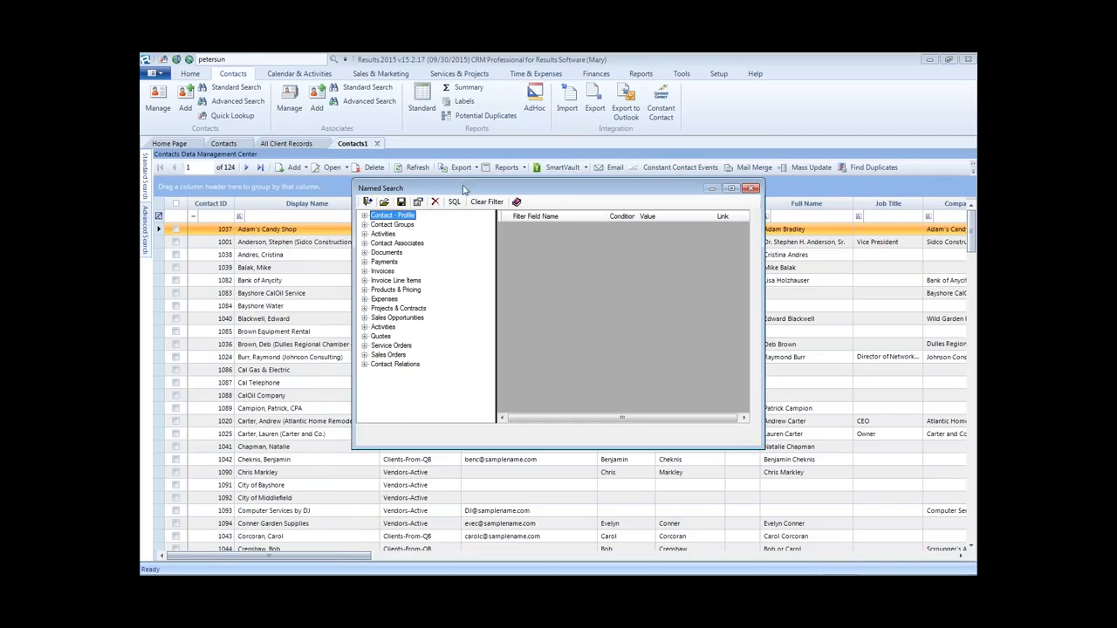
- Enlarge and reposition the Named Search editor and expand the Contact - Profile fields
drag(357, 181, 295, 91)
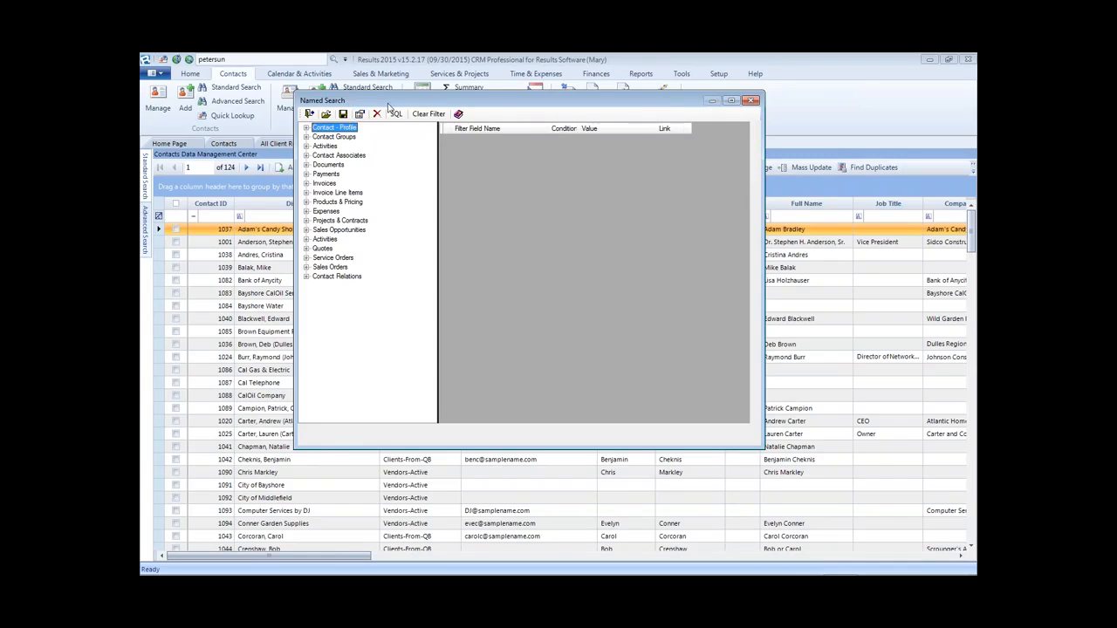
drag(435, 102, 505, 144)
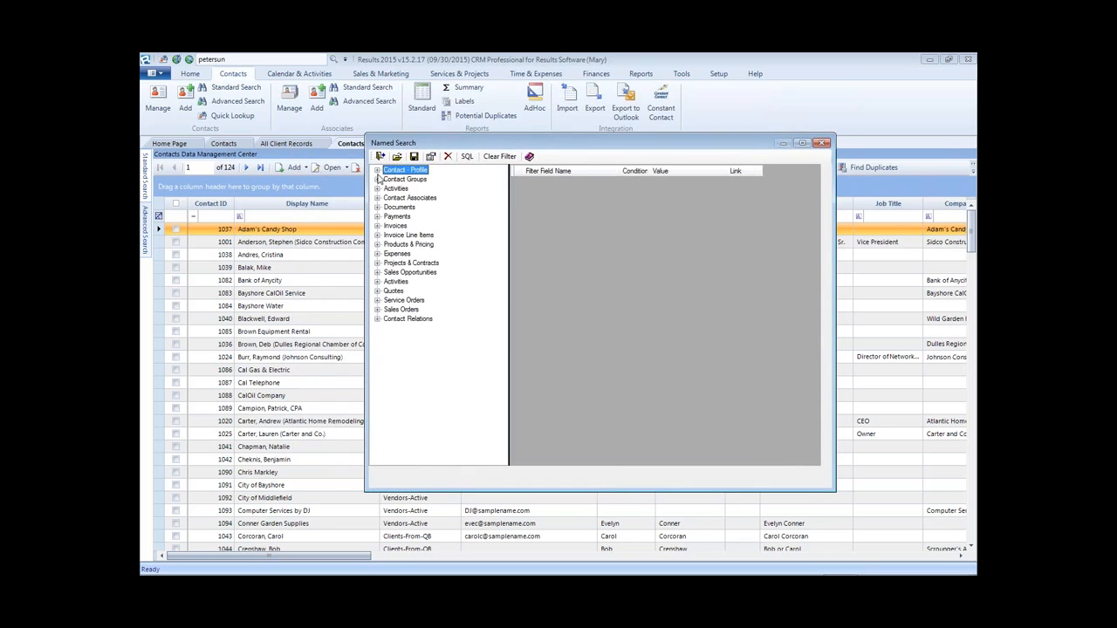
click(377, 170)
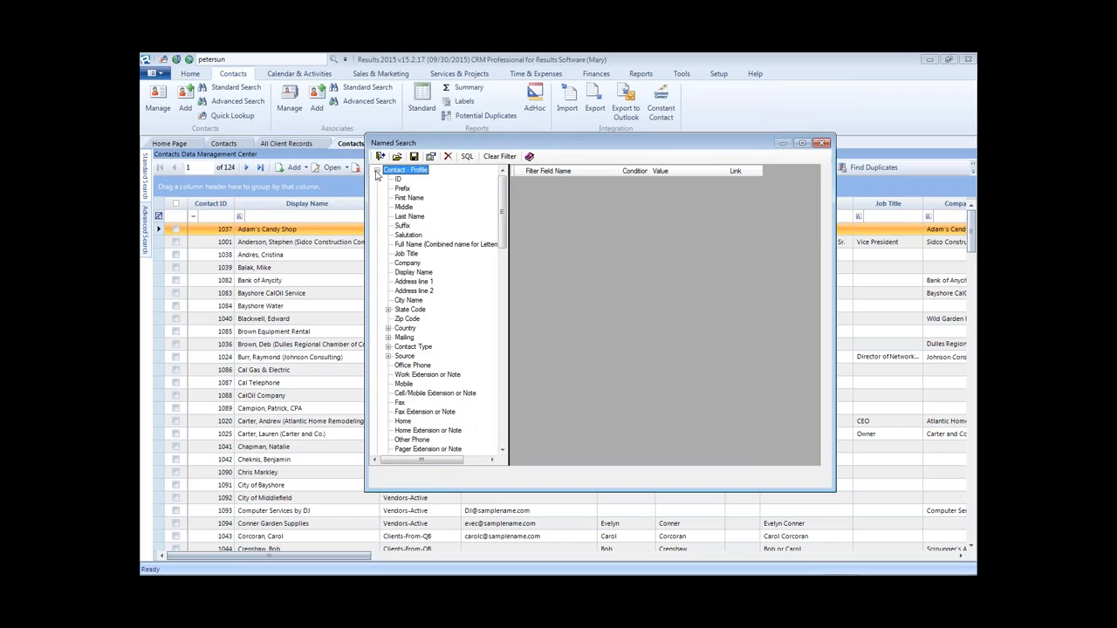
click(378, 170)
click(378, 171)
scroll(426, 323, down, 5)
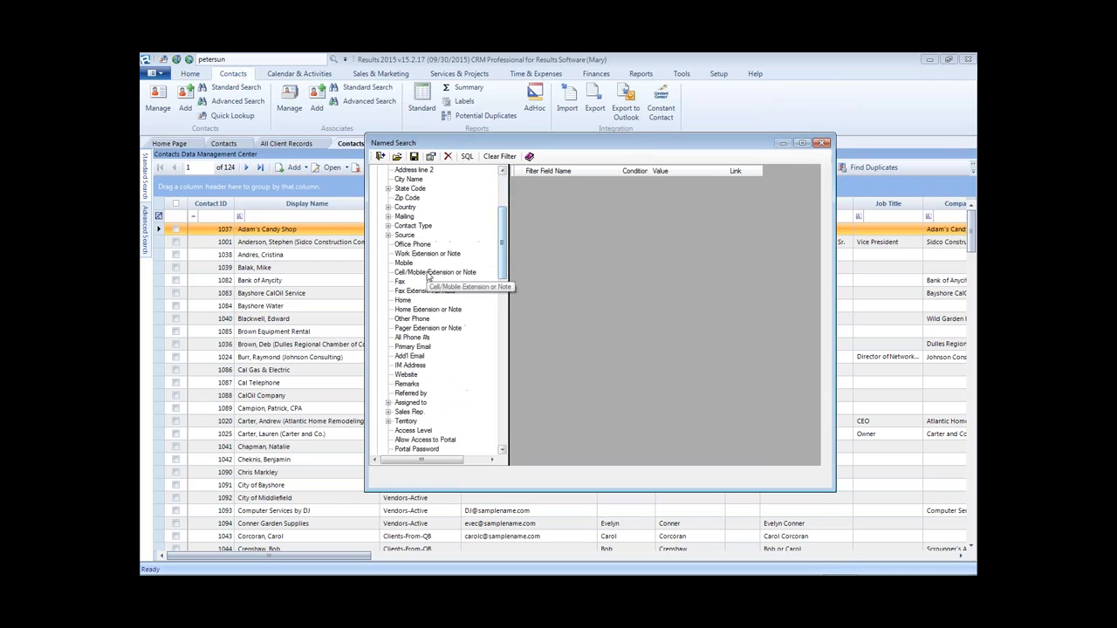
drag(503, 271, 502, 238)
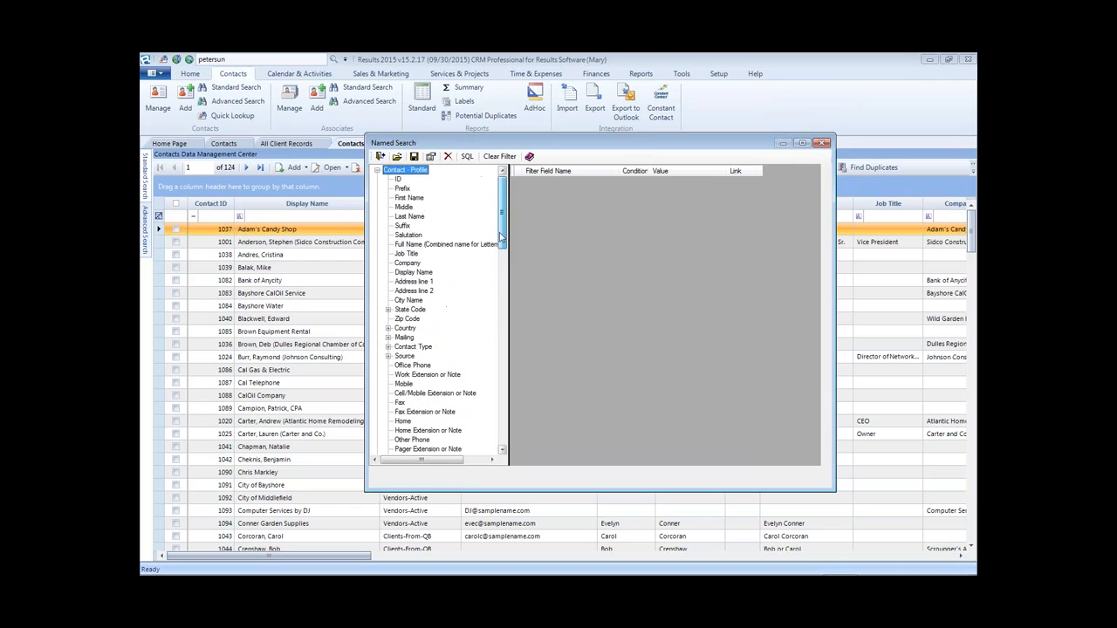
- Add 'State Code (State or U.S. Territory)' as the first filter row
click(389, 310)
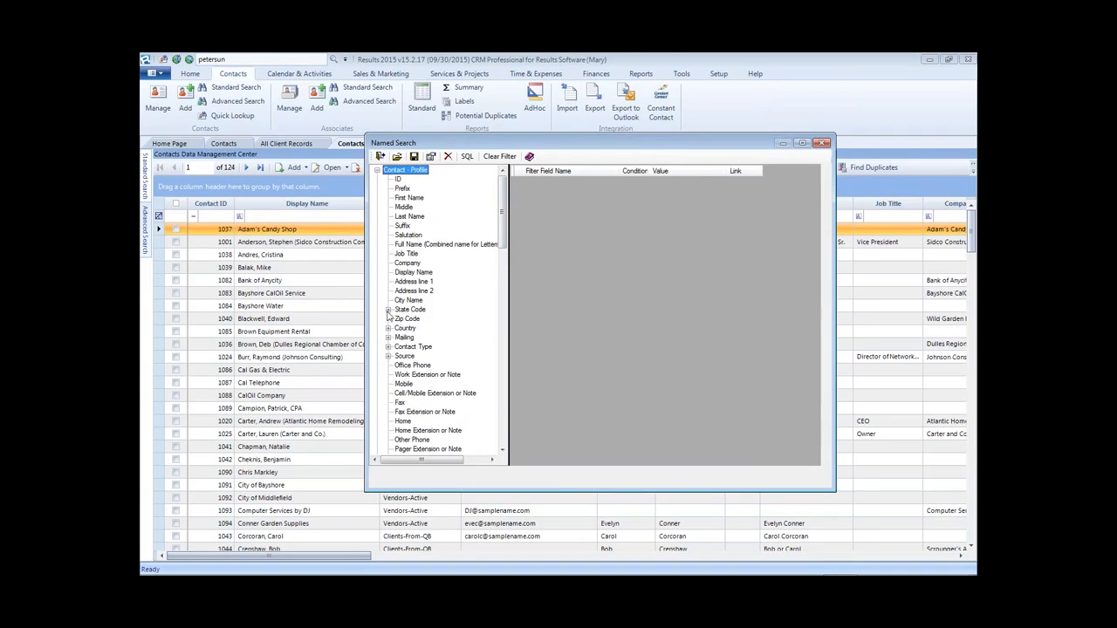
click(420, 319)
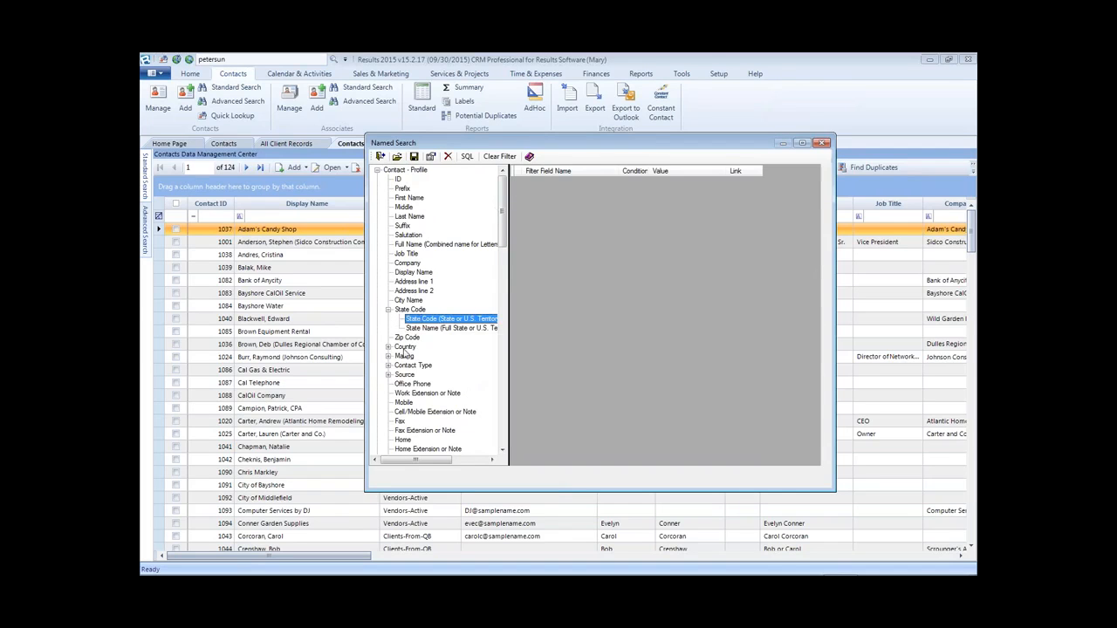
click(389, 311)
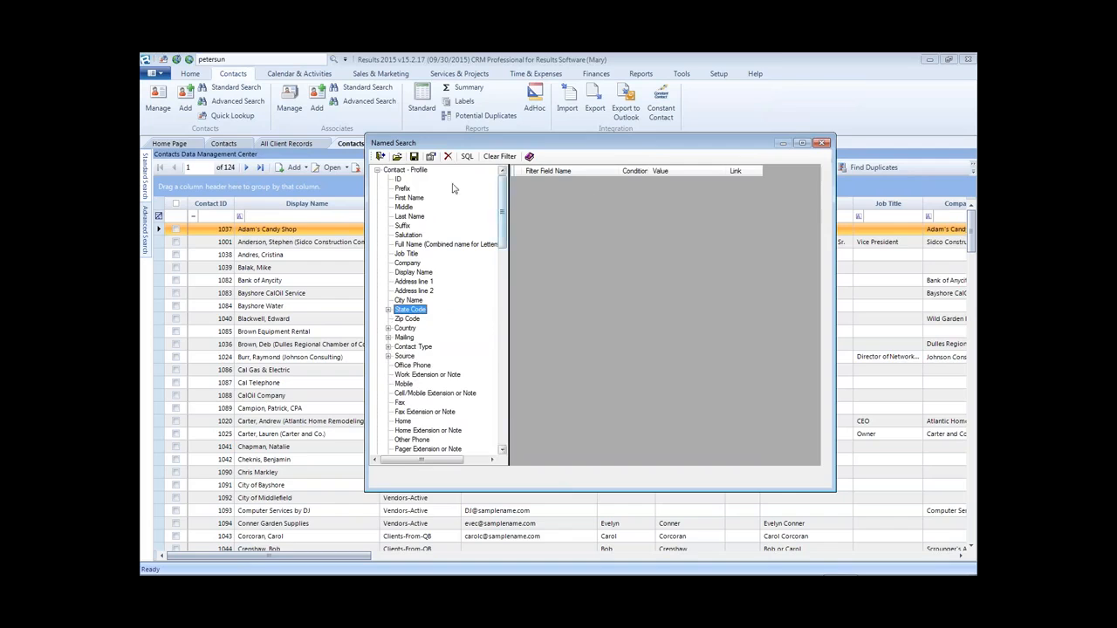
click(378, 171)
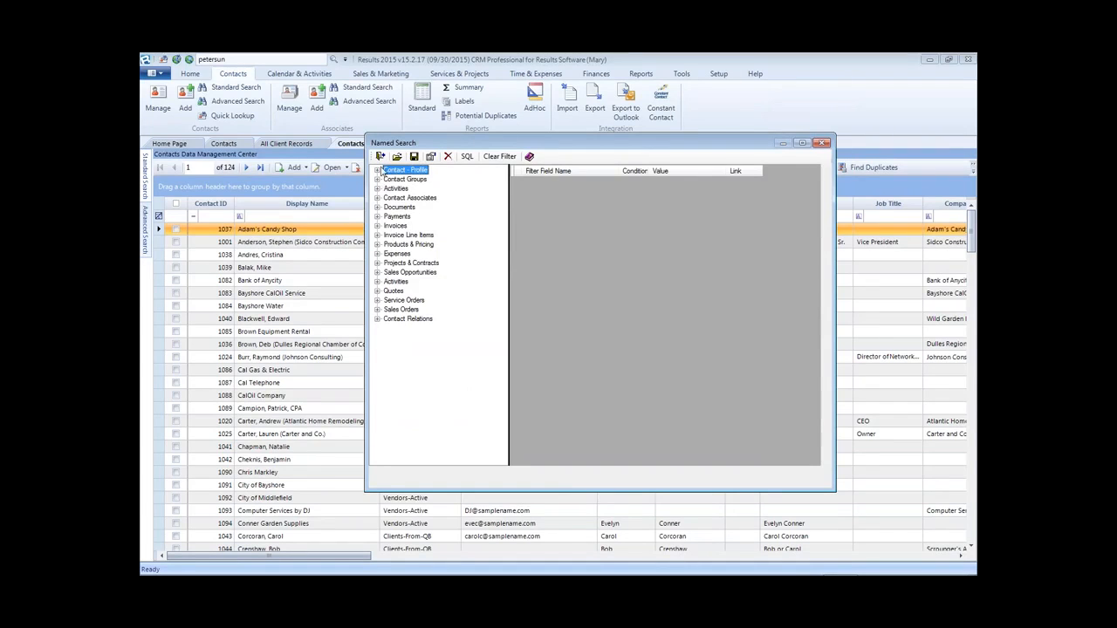
click(377, 171)
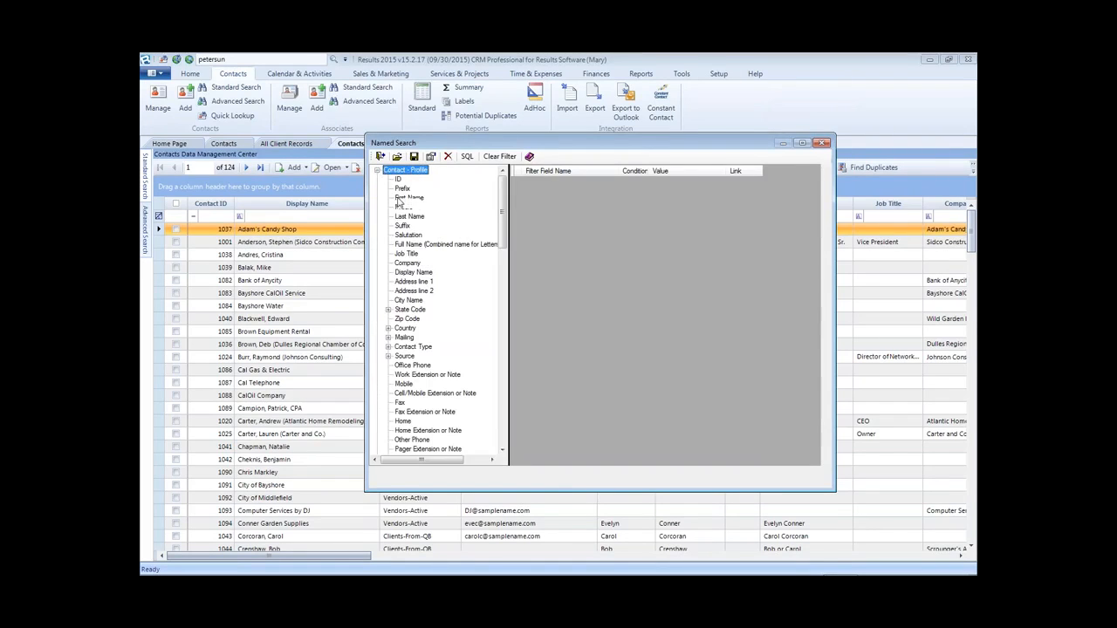
click(388, 310)
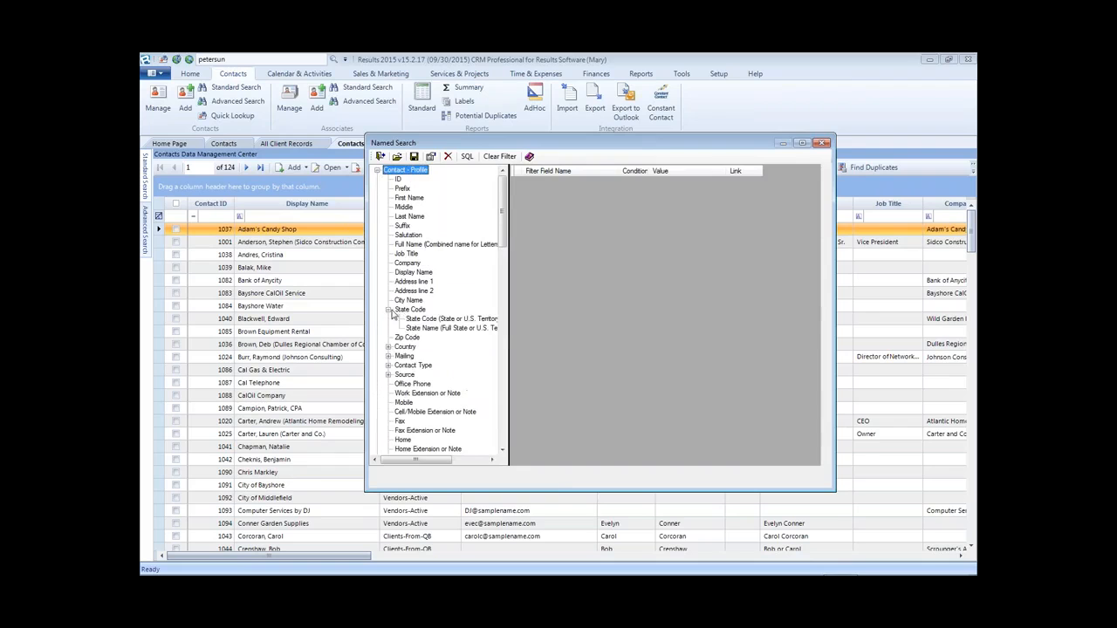
click(415, 319)
double_click(416, 319)
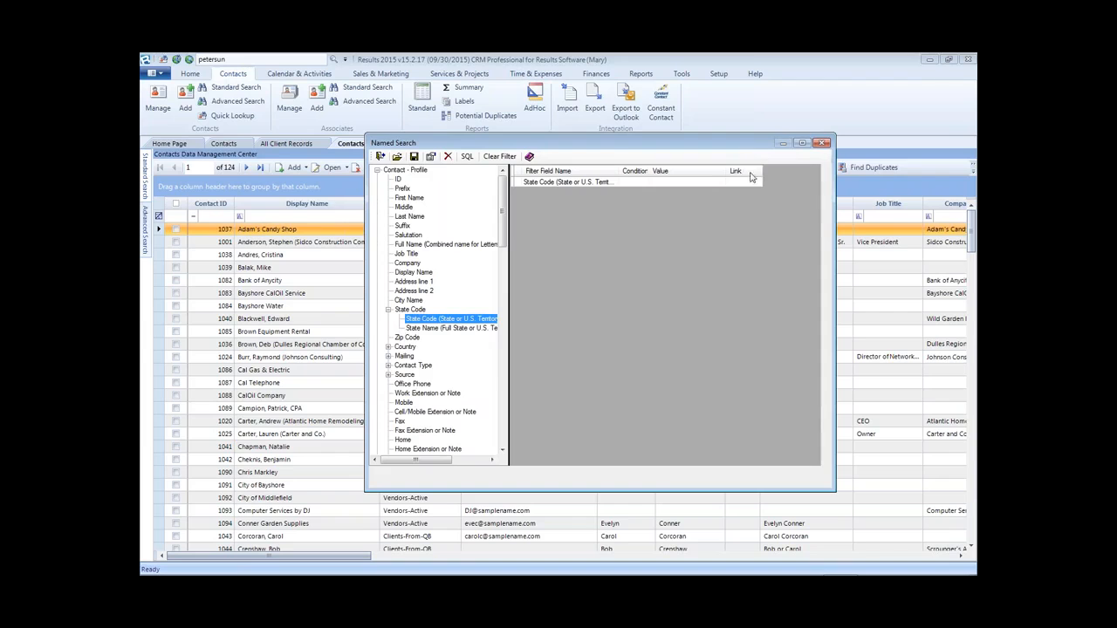
- Add Invoice Total from Invoices as a second filter row and edit State Code's properties
click(377, 170)
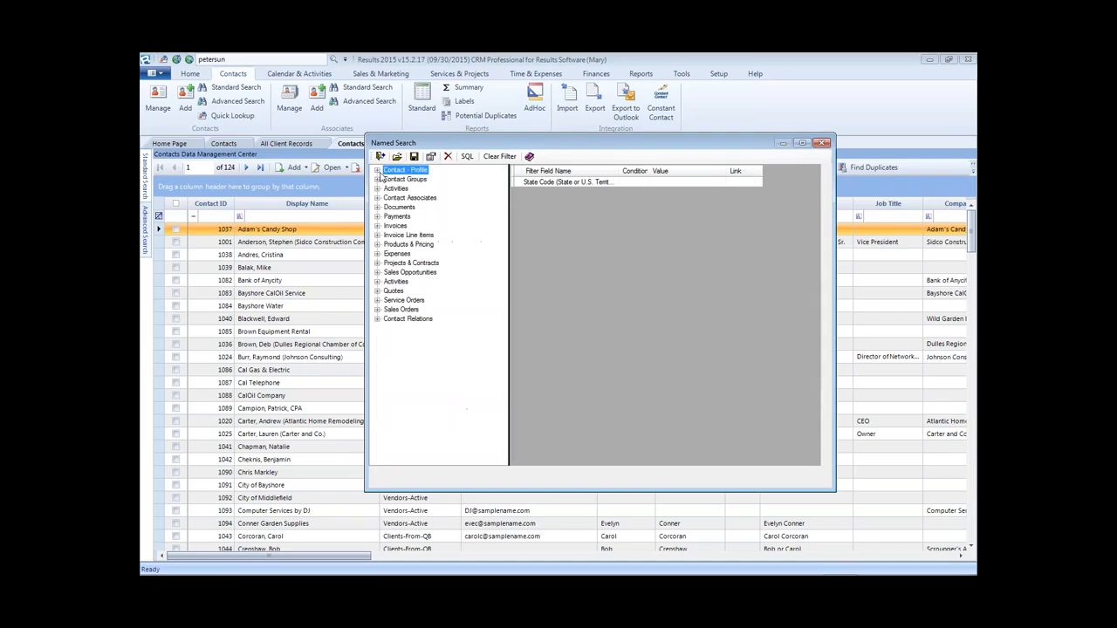
click(393, 226)
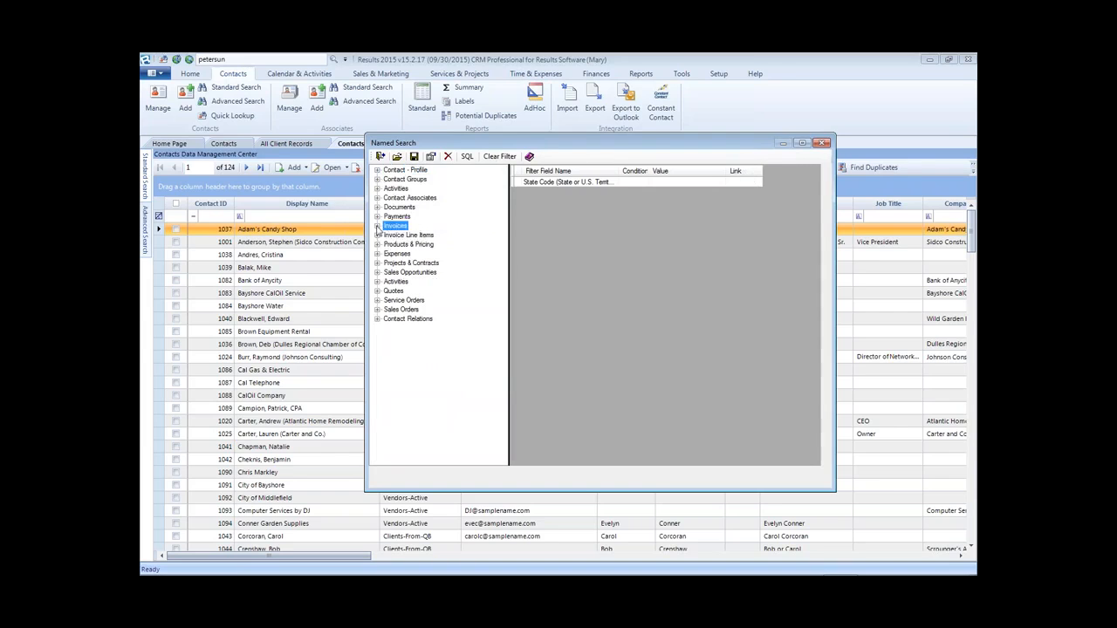
click(377, 226)
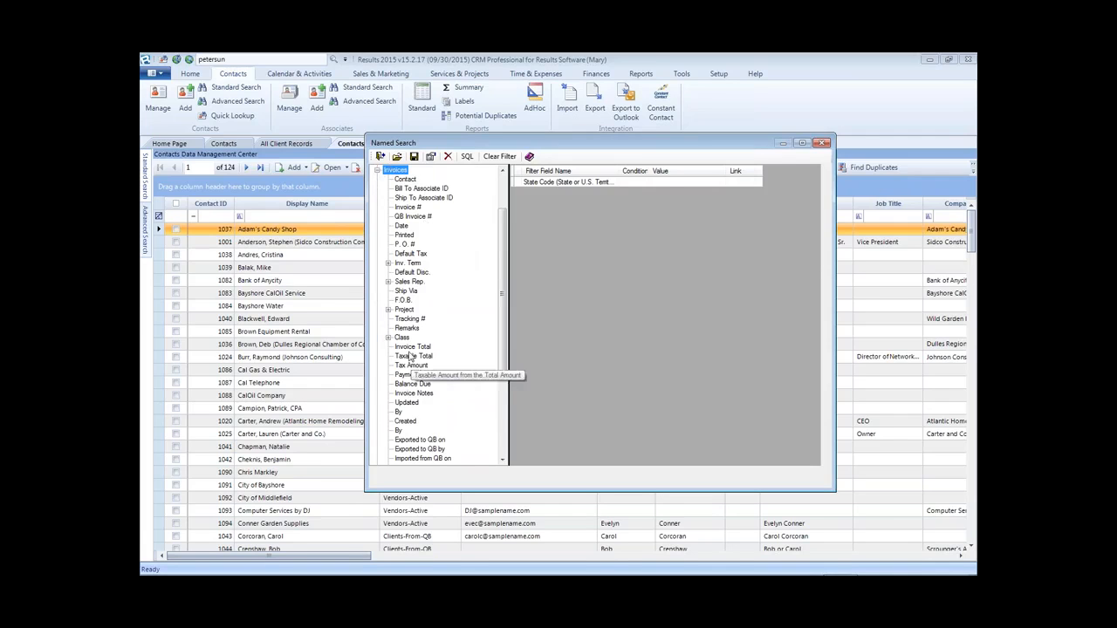
drag(409, 347, 530, 334)
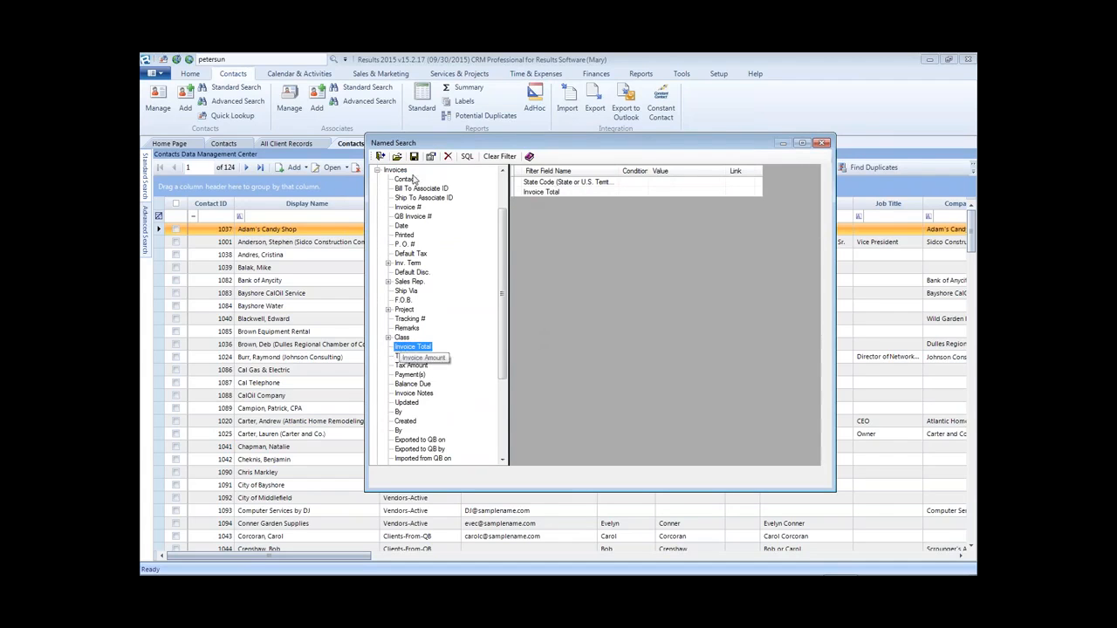
click(378, 170)
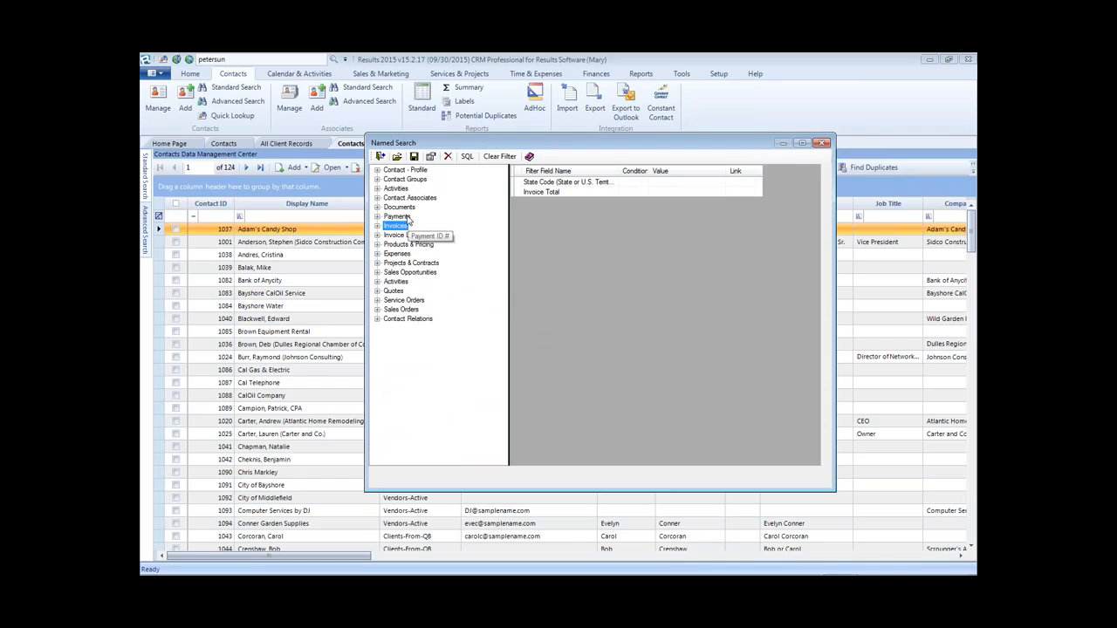
double_click(553, 183)
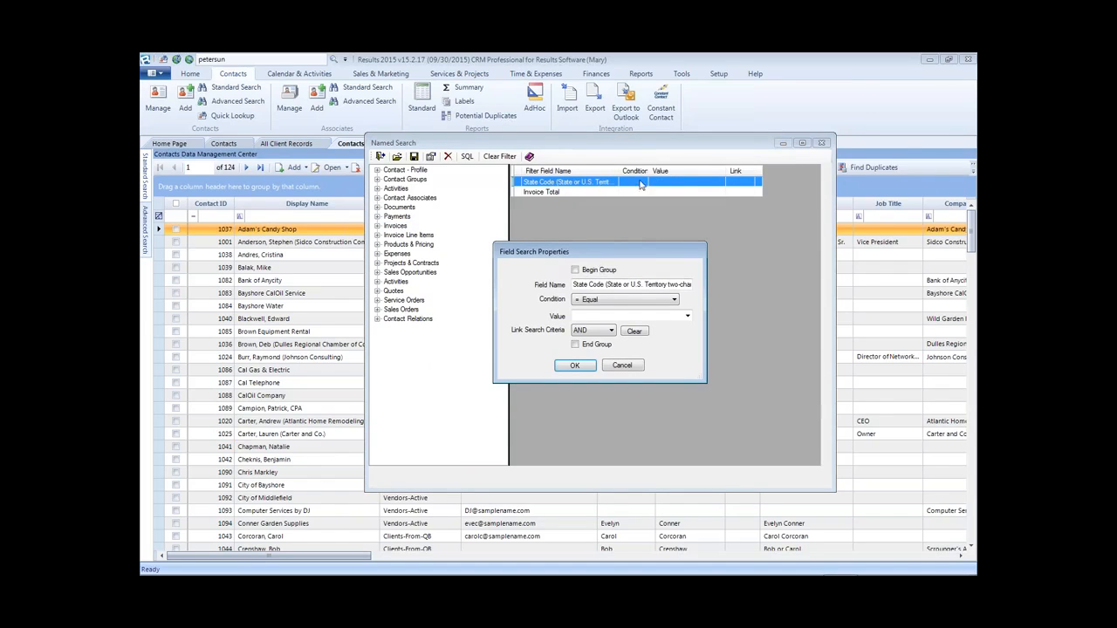
- Set the State Code filter value to VA
click(688, 317)
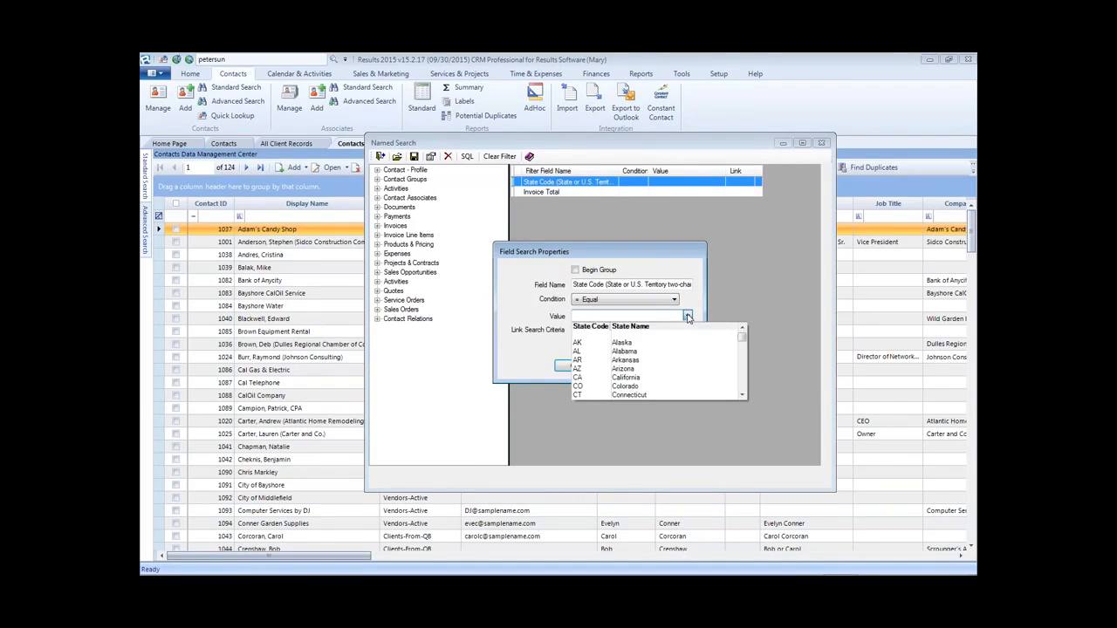
click(687, 318)
click(687, 318)
drag(743, 336, 746, 403)
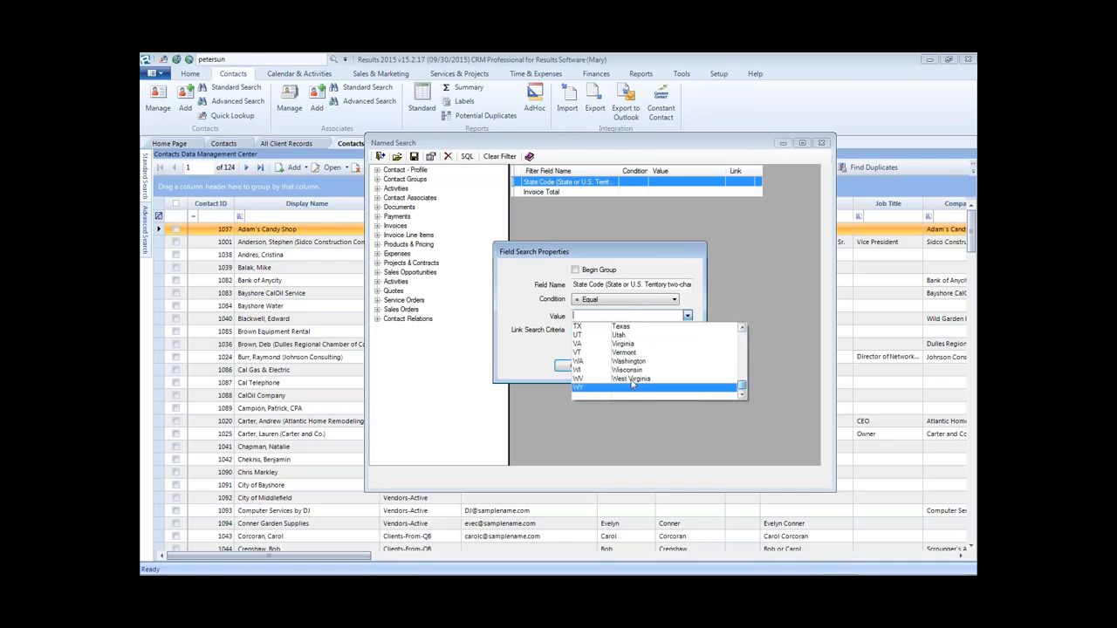
click(590, 343)
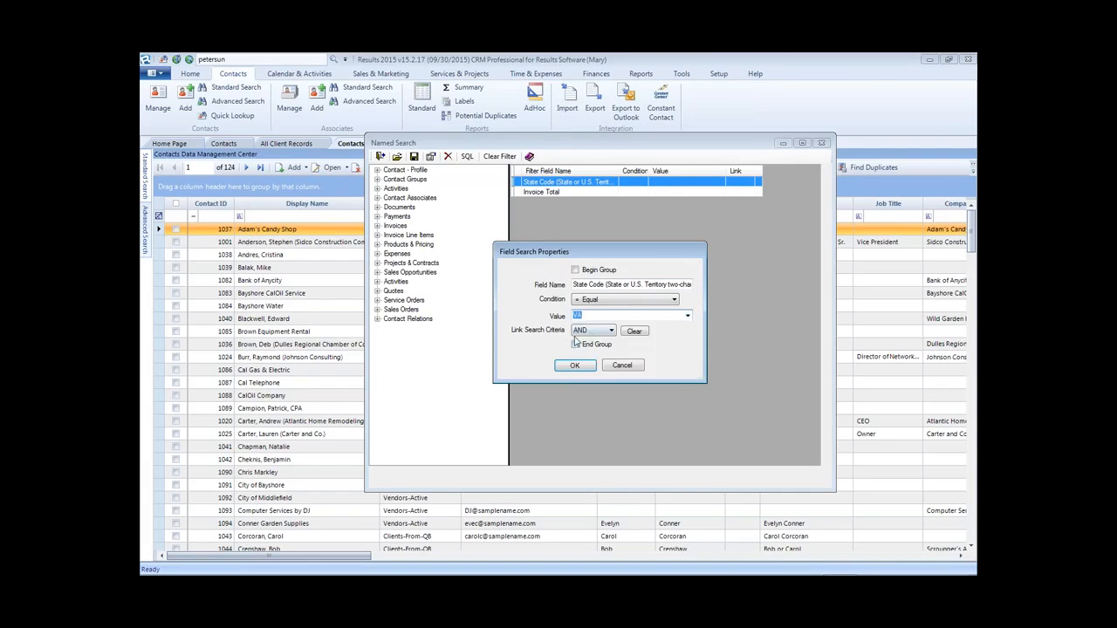
click(575, 366)
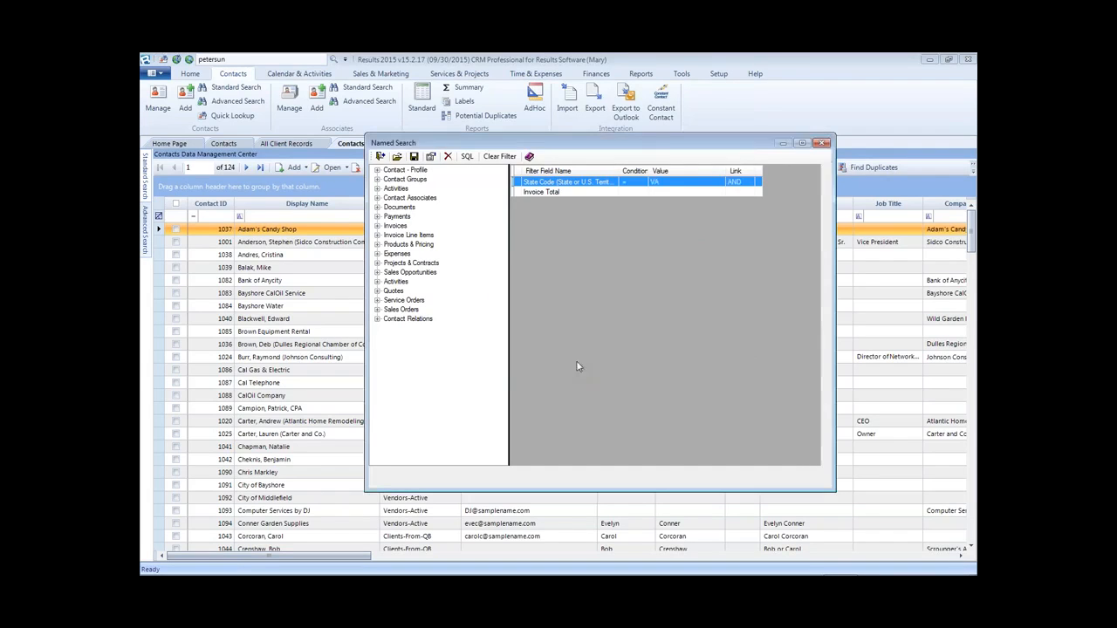
- Set the Invoice Total filter to greater than or equal to 500
double_click(546, 193)
click(594, 299)
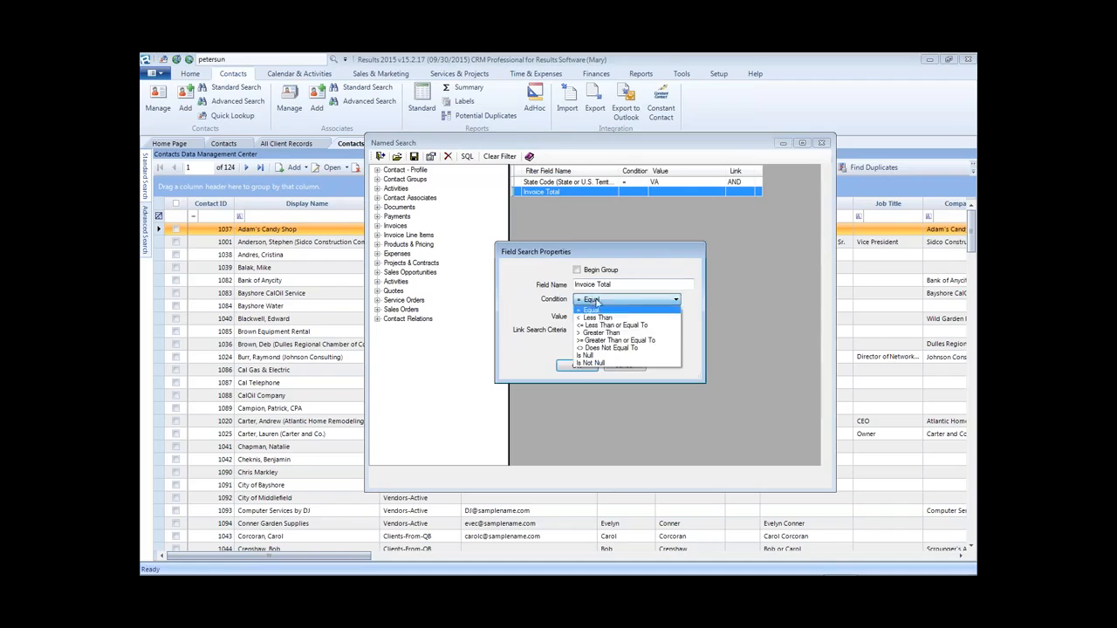
click(611, 341)
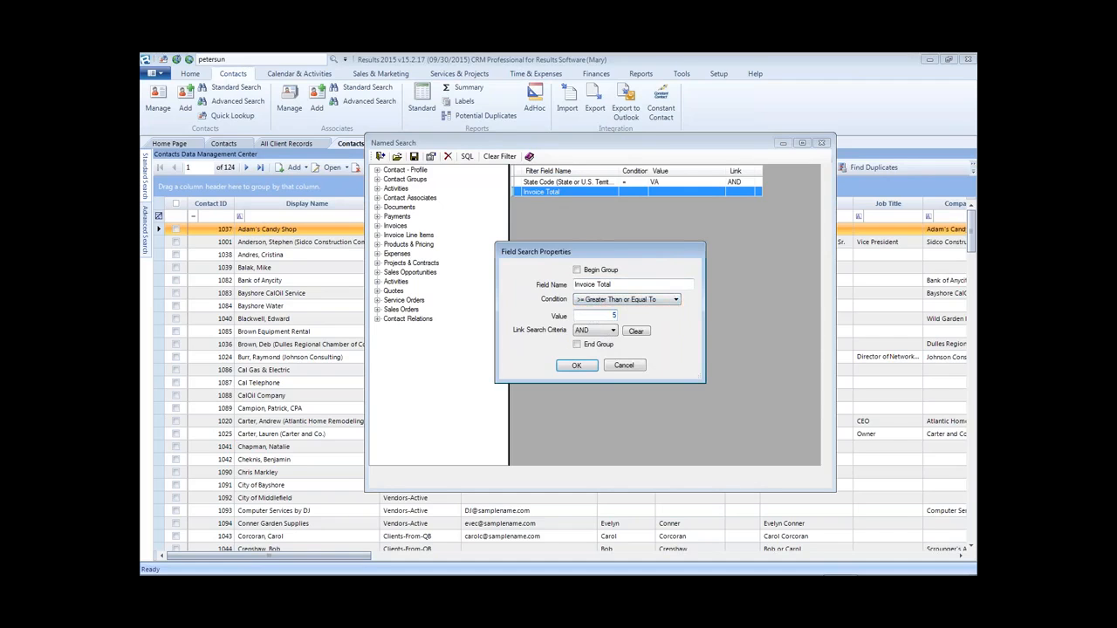
click(594, 369)
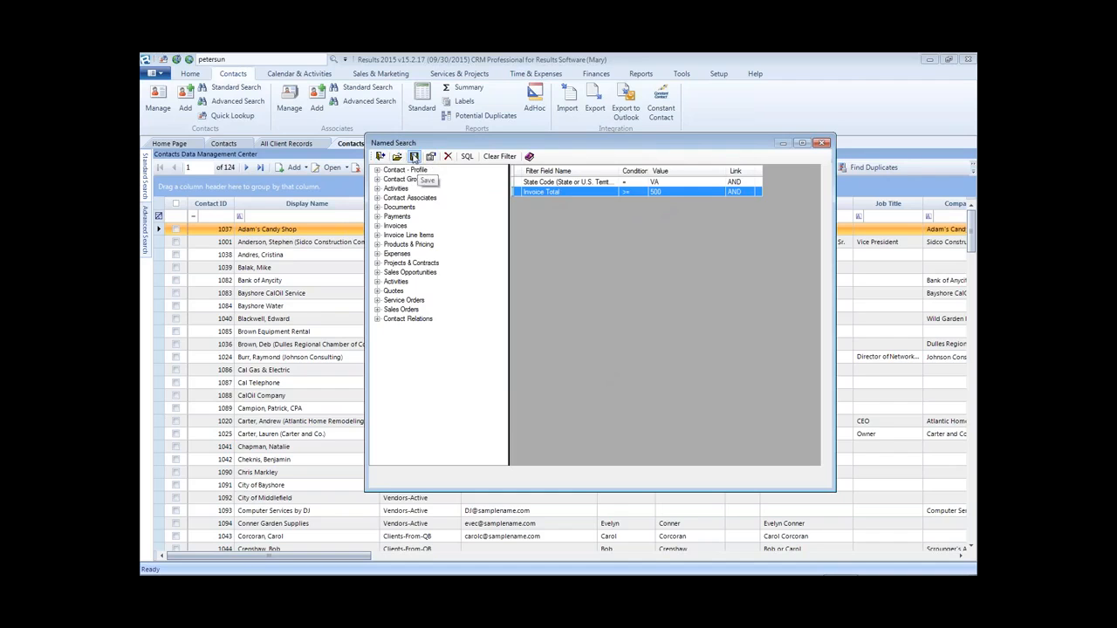
click(415, 157)
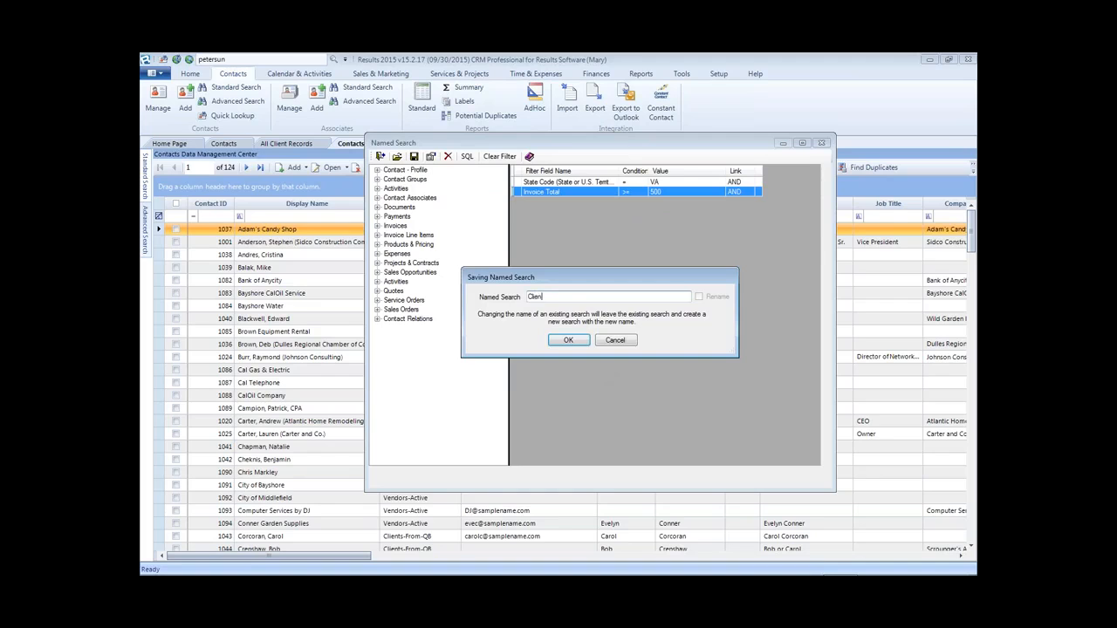
- Save the search as 'Clients in VA that were invoiced over $ 499' and close the Named Search window
text(t)
click(568, 340)
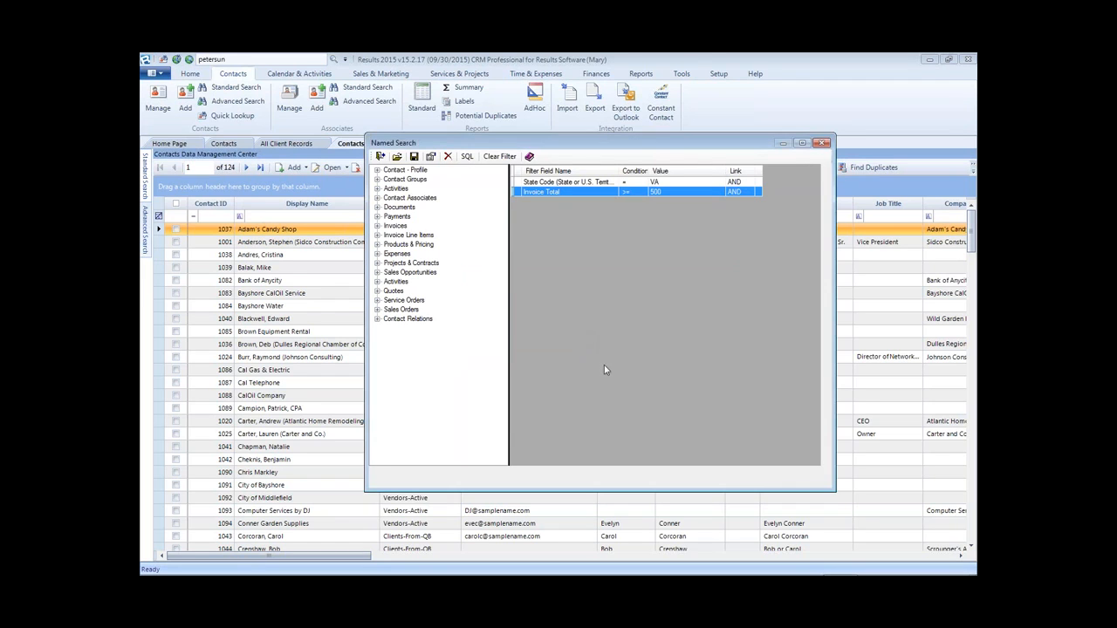
click(397, 156)
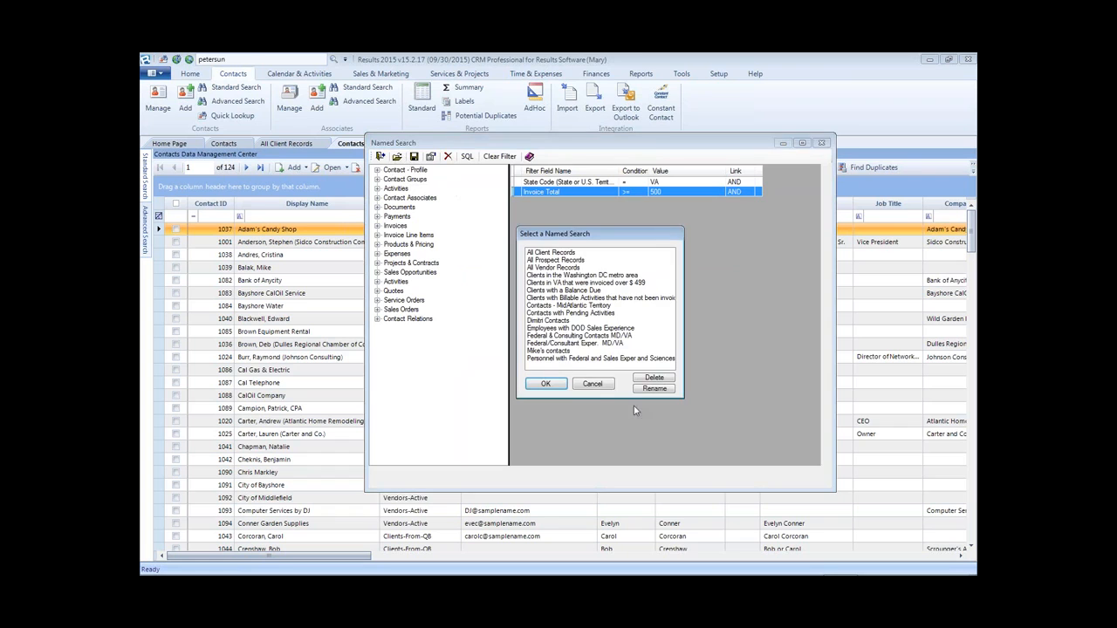
click(592, 384)
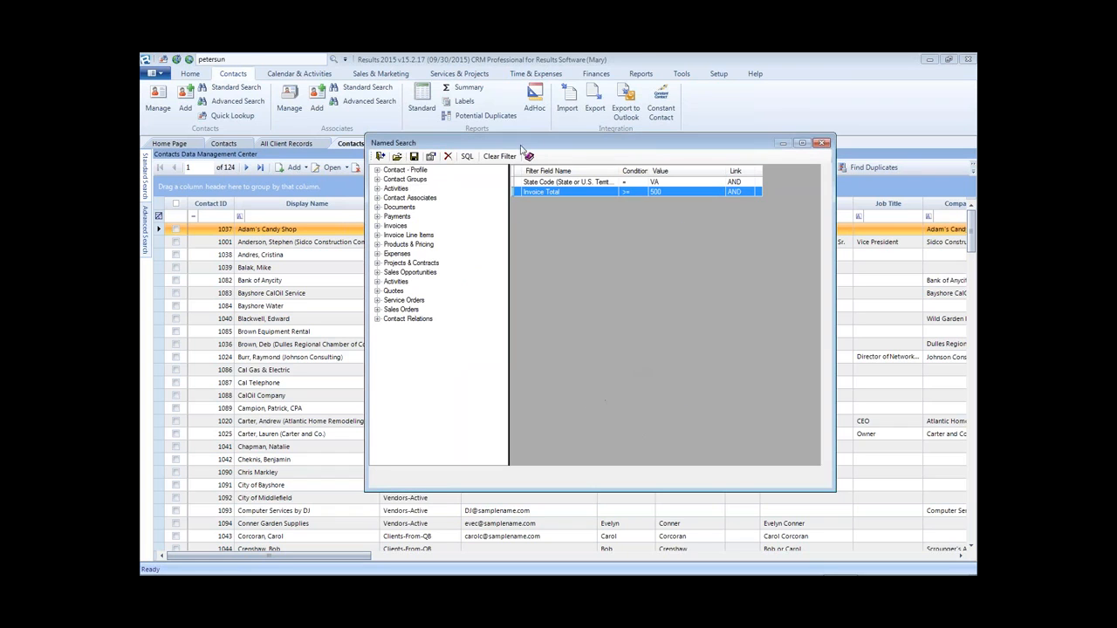
click(380, 156)
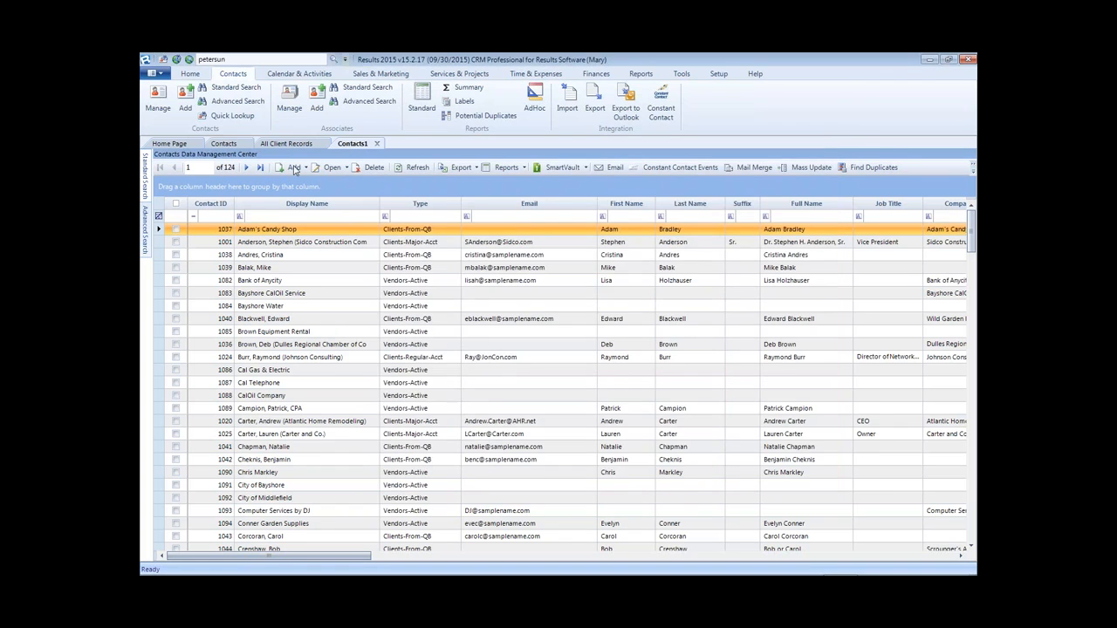
- Apply the 'Clients in VA that were invoiced over $ 499' named search and select all four contacts
click(144, 228)
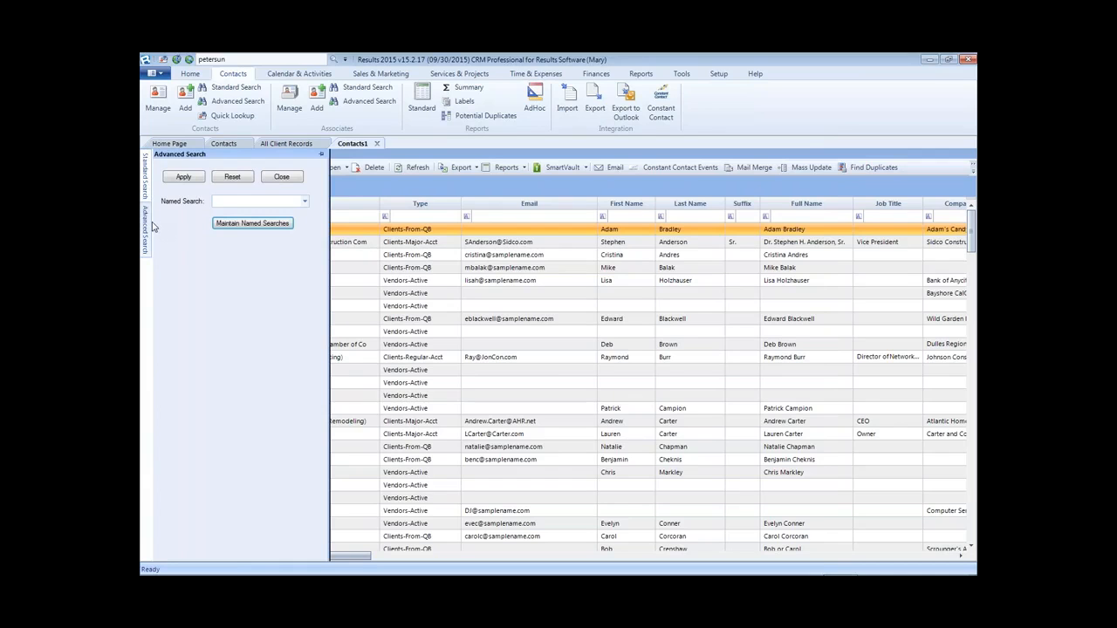
click(305, 201)
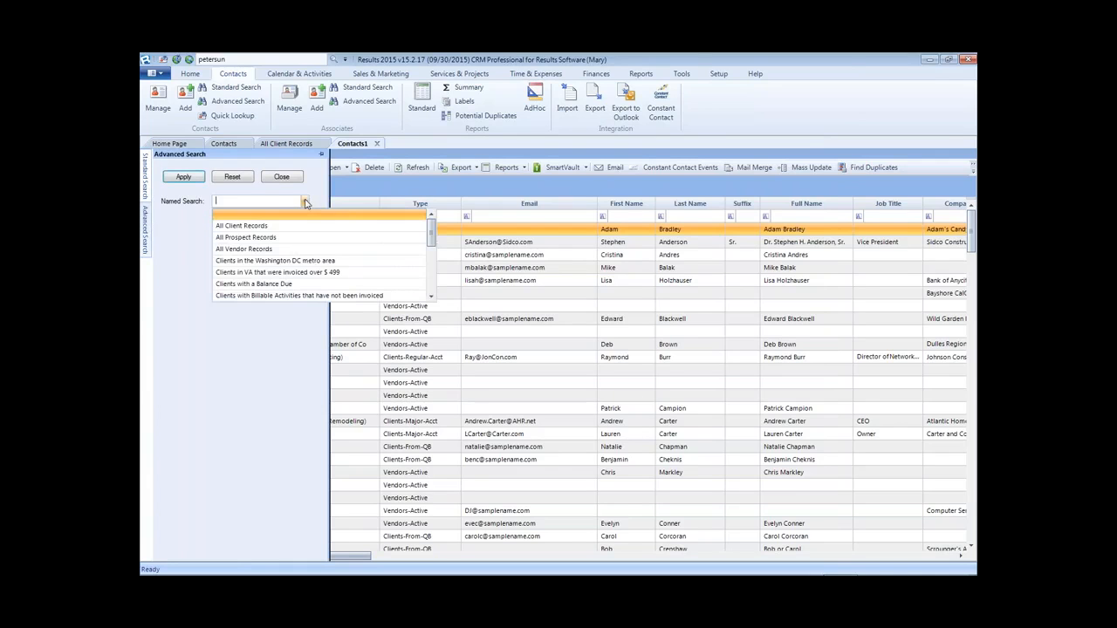
click(268, 274)
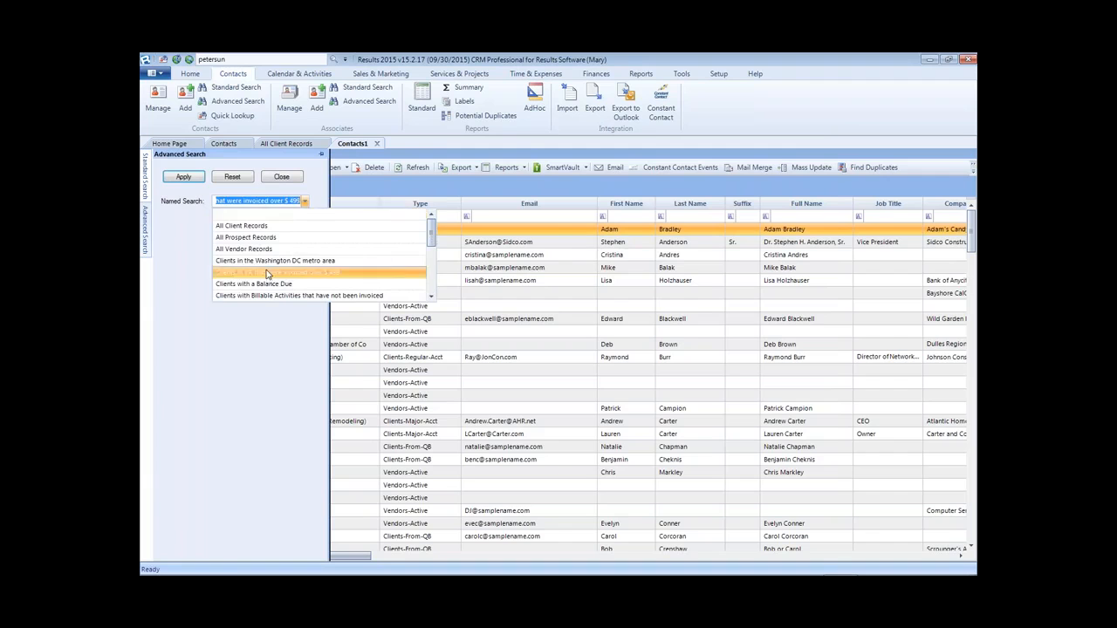
click(185, 178)
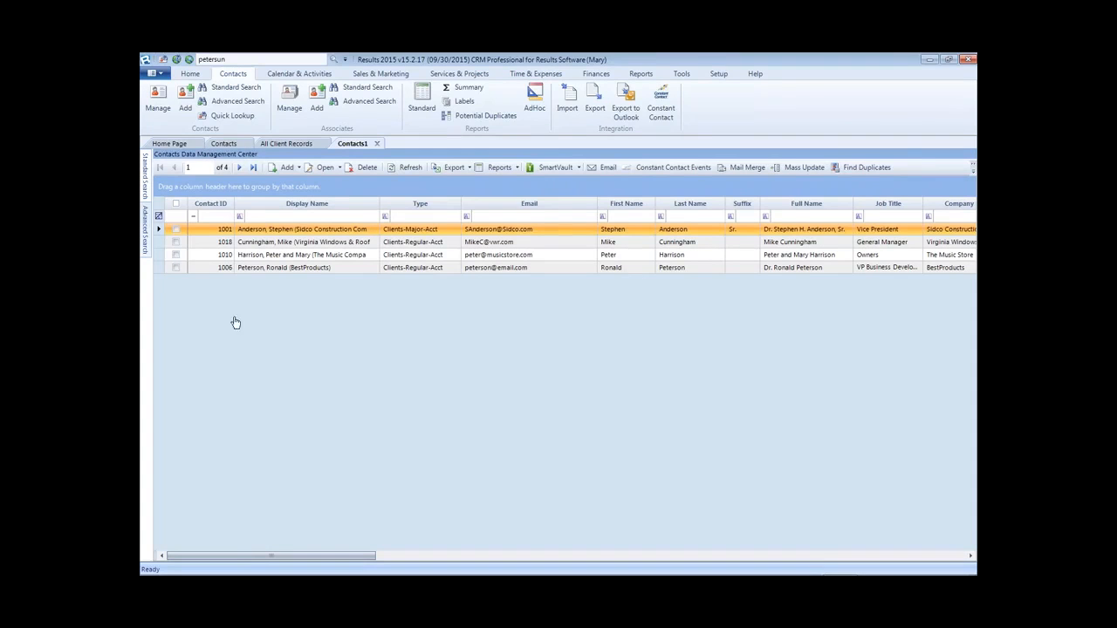
click(176, 205)
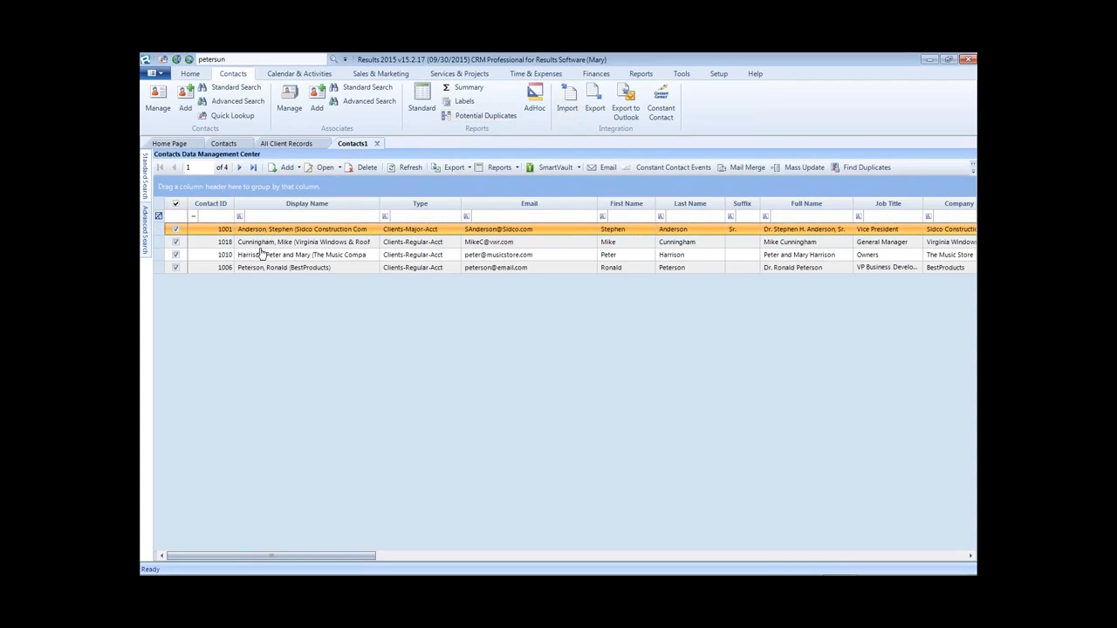
- Step through the four contacts' records, viewing invoices 5000 and 5001, then close the record window
click(323, 168)
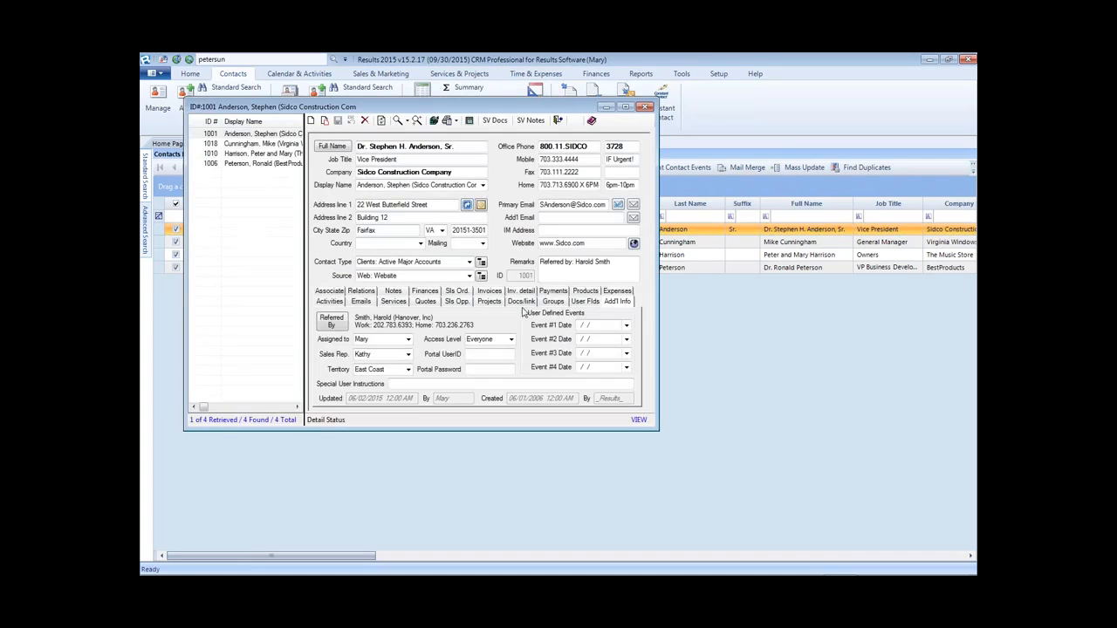
click(491, 291)
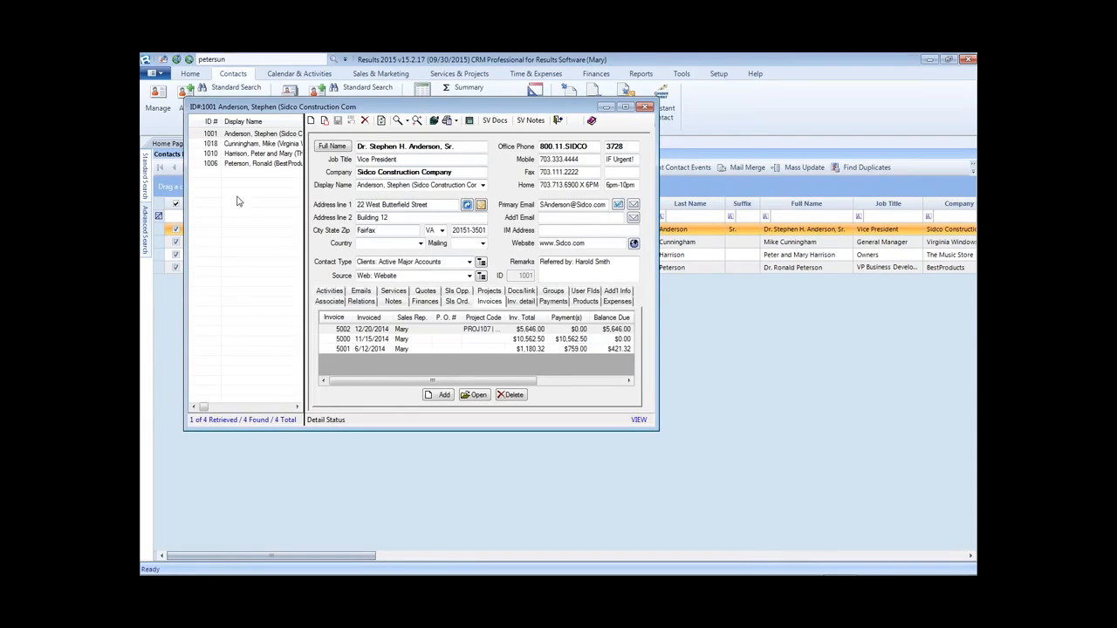
click(569, 338)
click(563, 350)
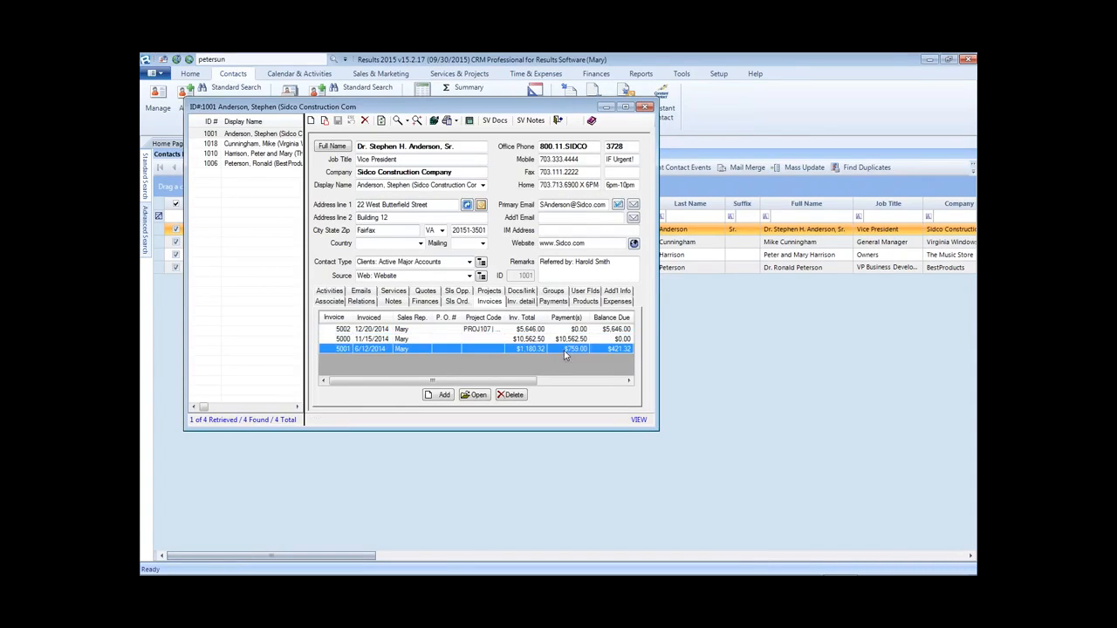
click(237, 148)
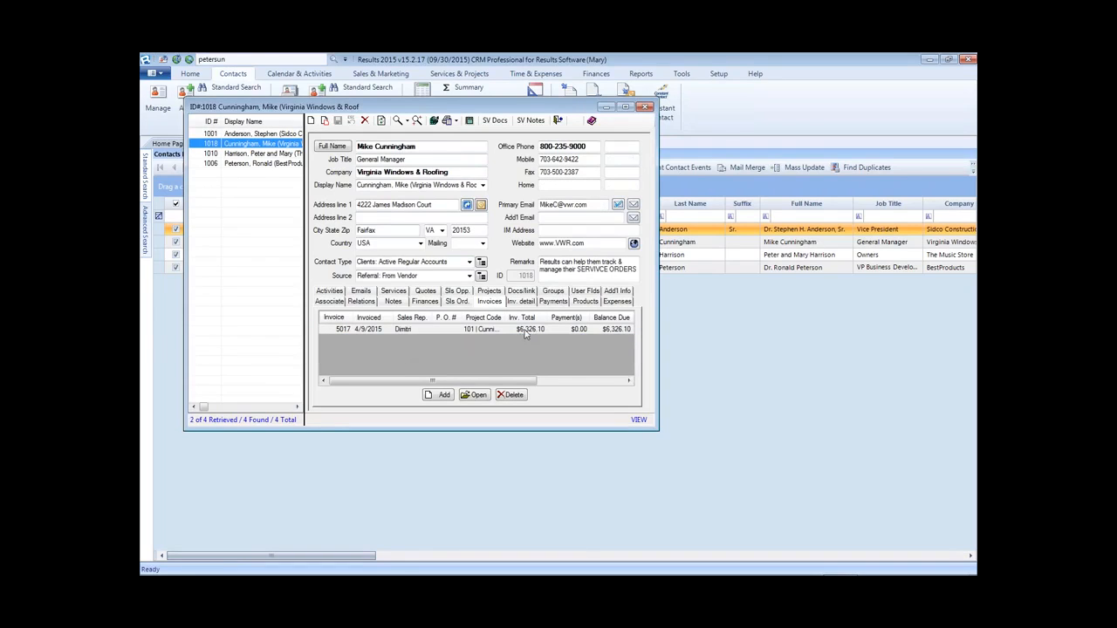
click(231, 154)
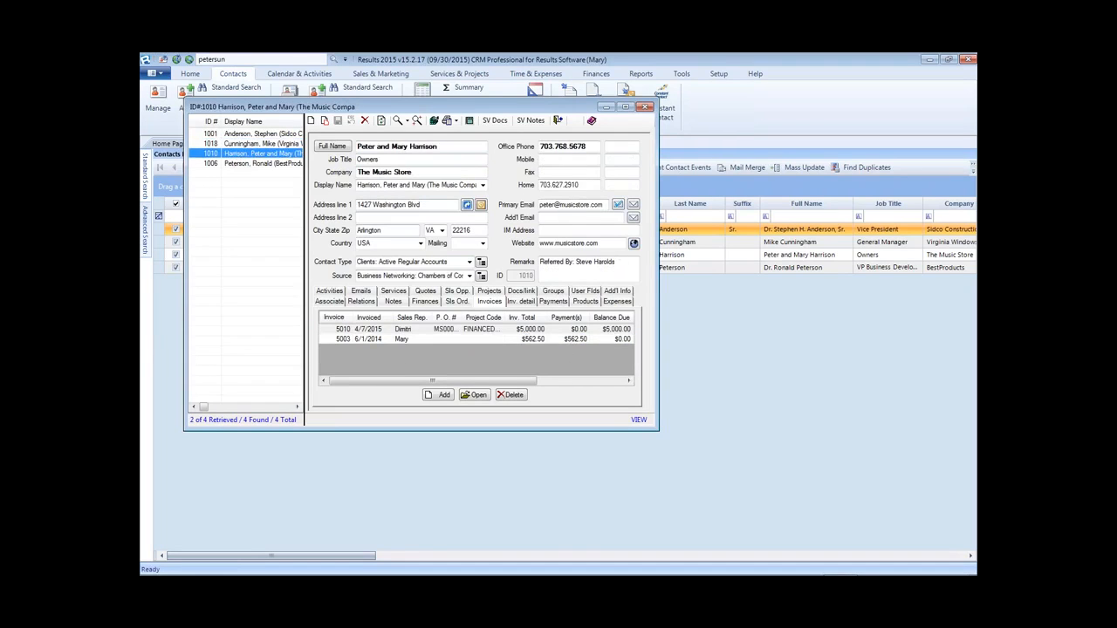
click(258, 164)
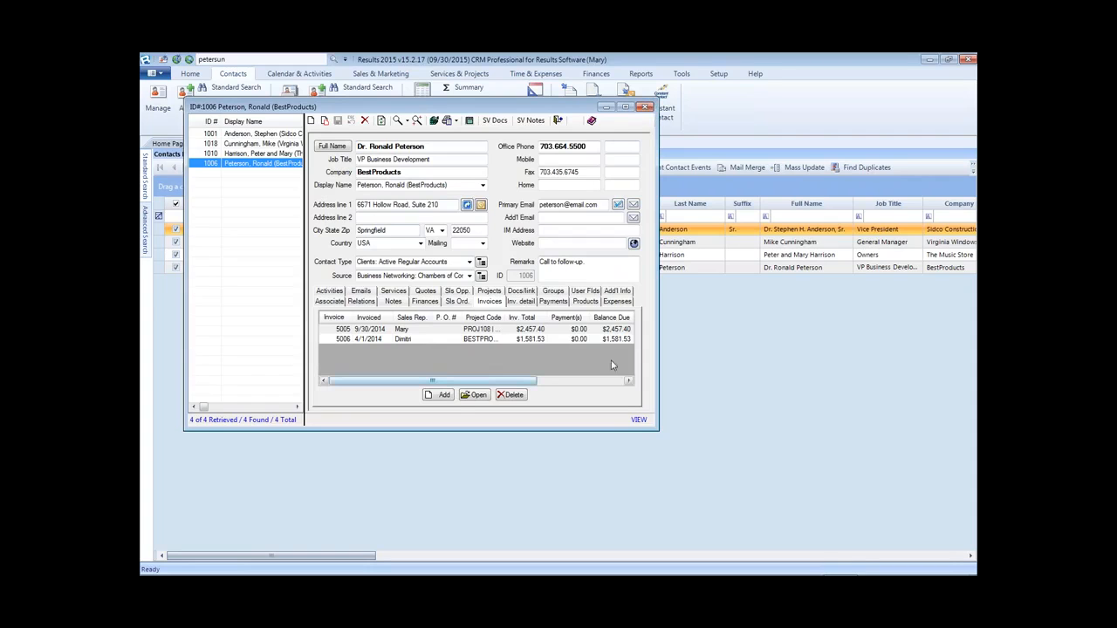
click(646, 107)
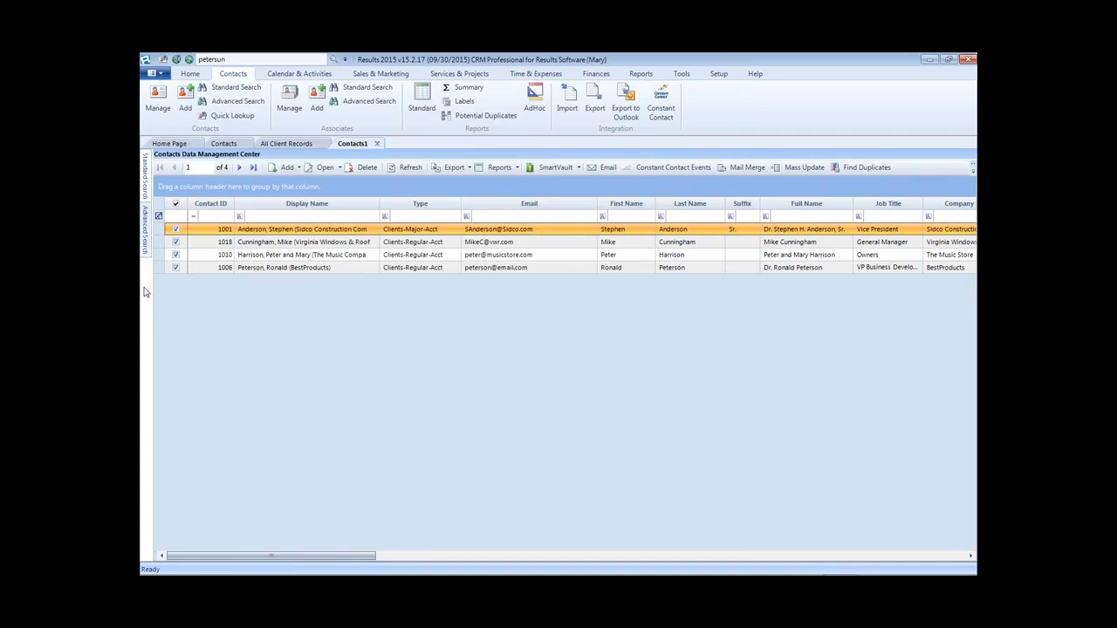
- Load the saved search 'Clients in the Washington DC metro area' into the Named Search editor
click(145, 225)
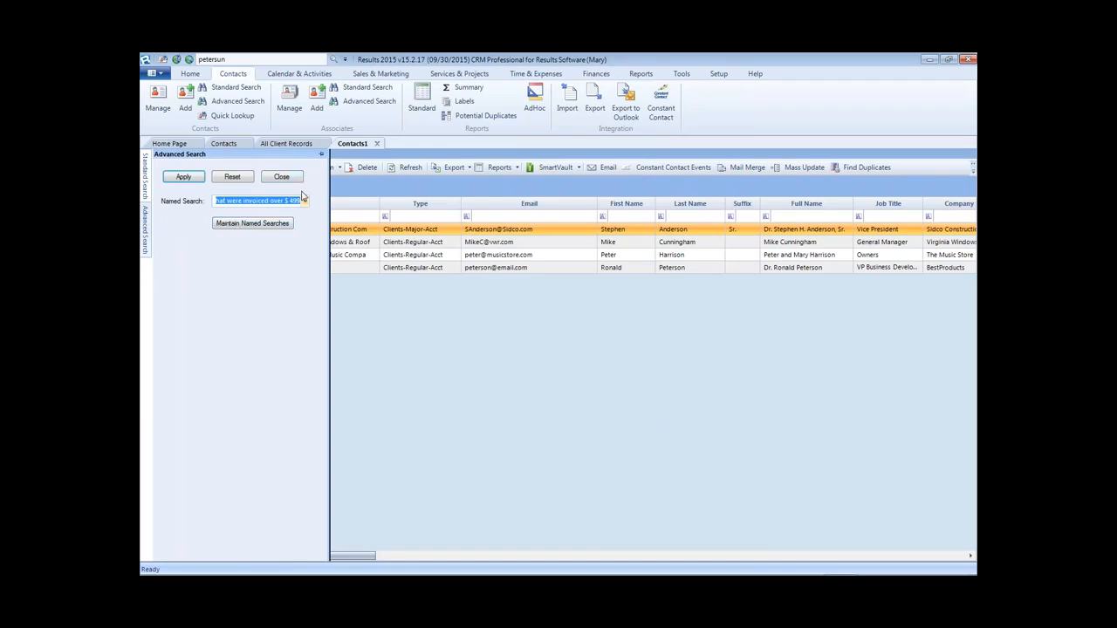
click(253, 226)
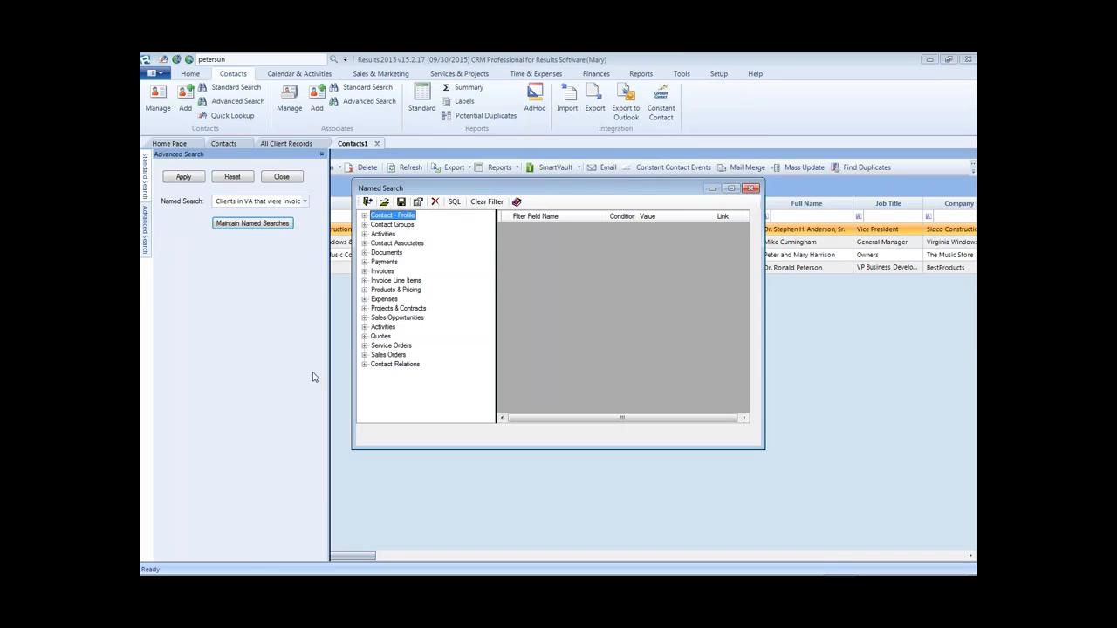
click(385, 202)
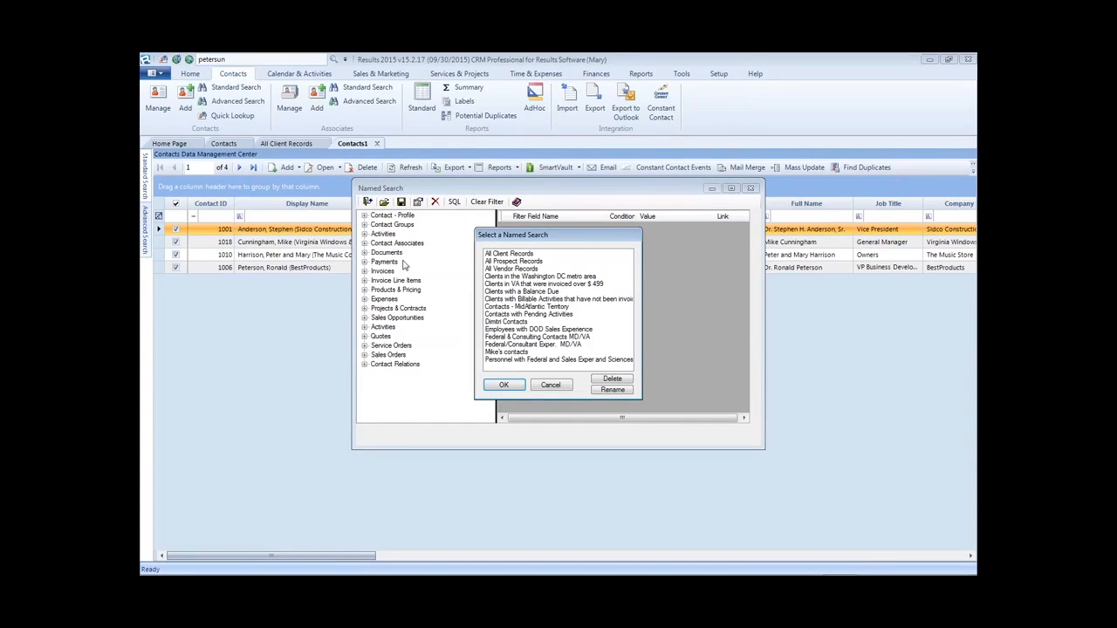
click(558, 278)
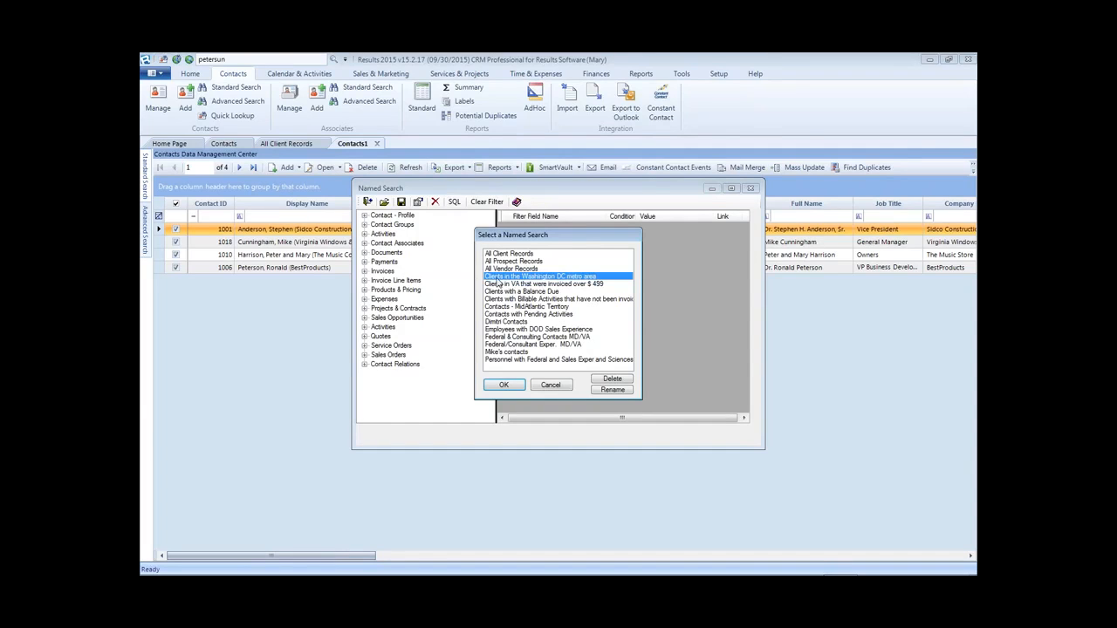
double_click(583, 277)
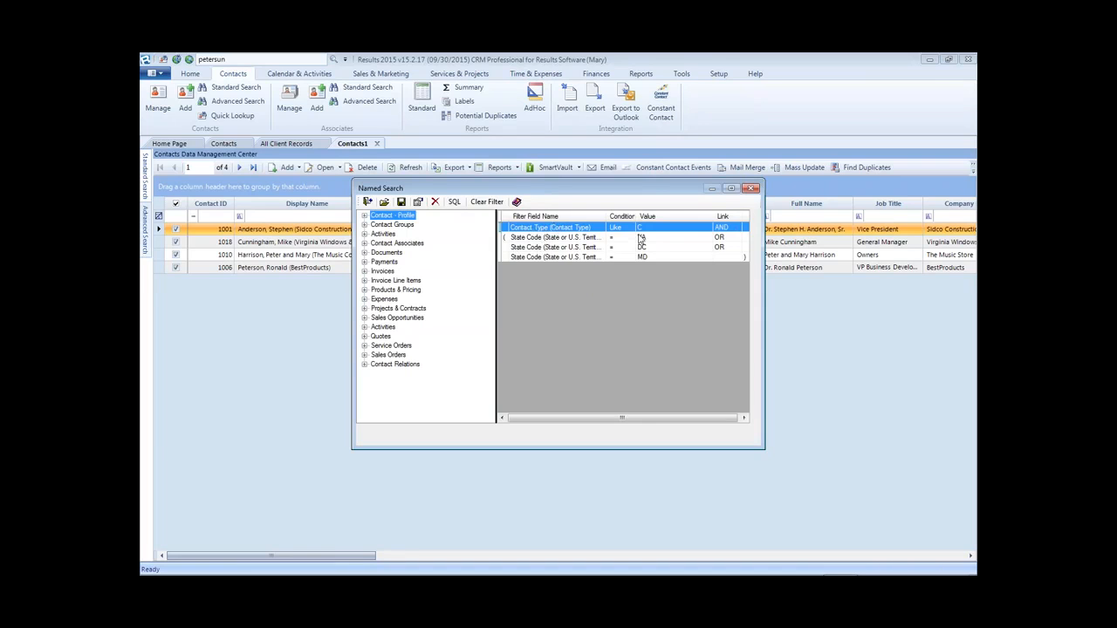
click(506, 238)
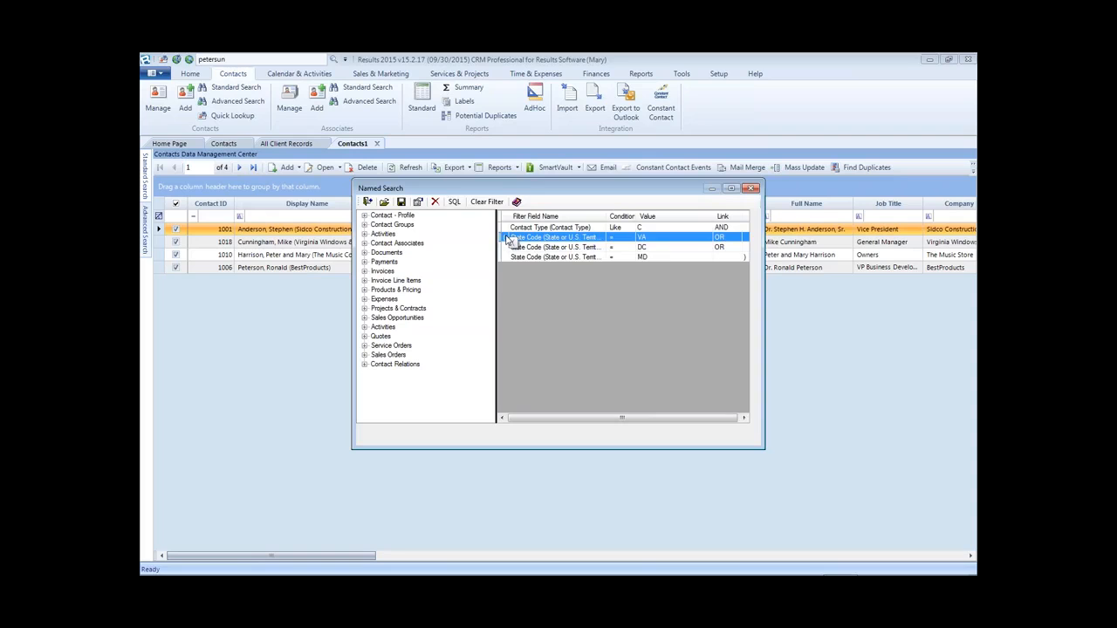
double_click(527, 239)
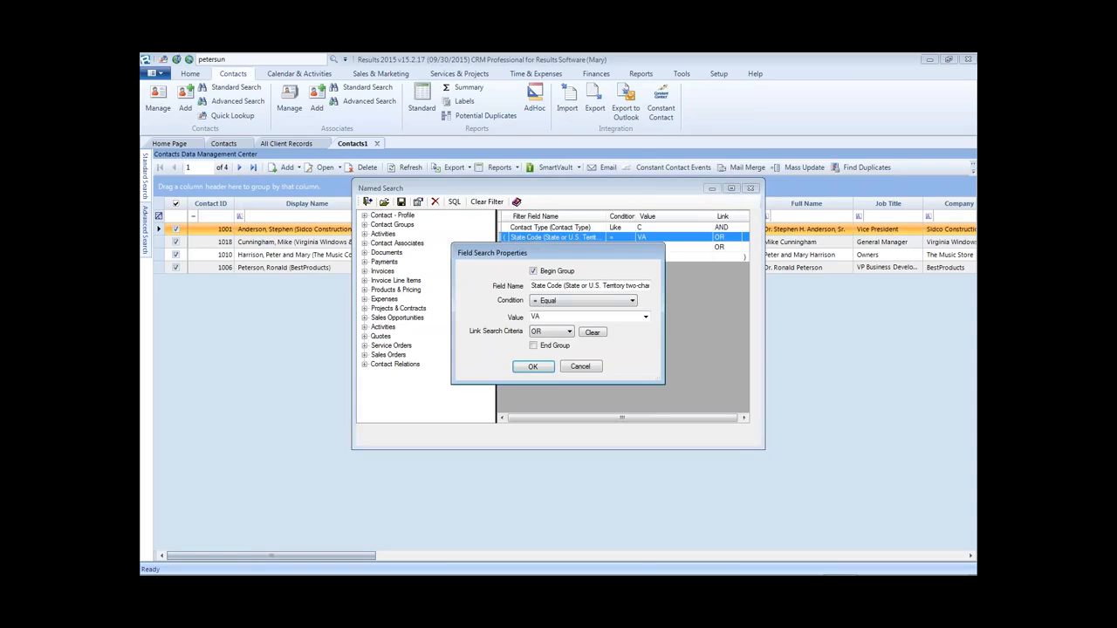
click(581, 367)
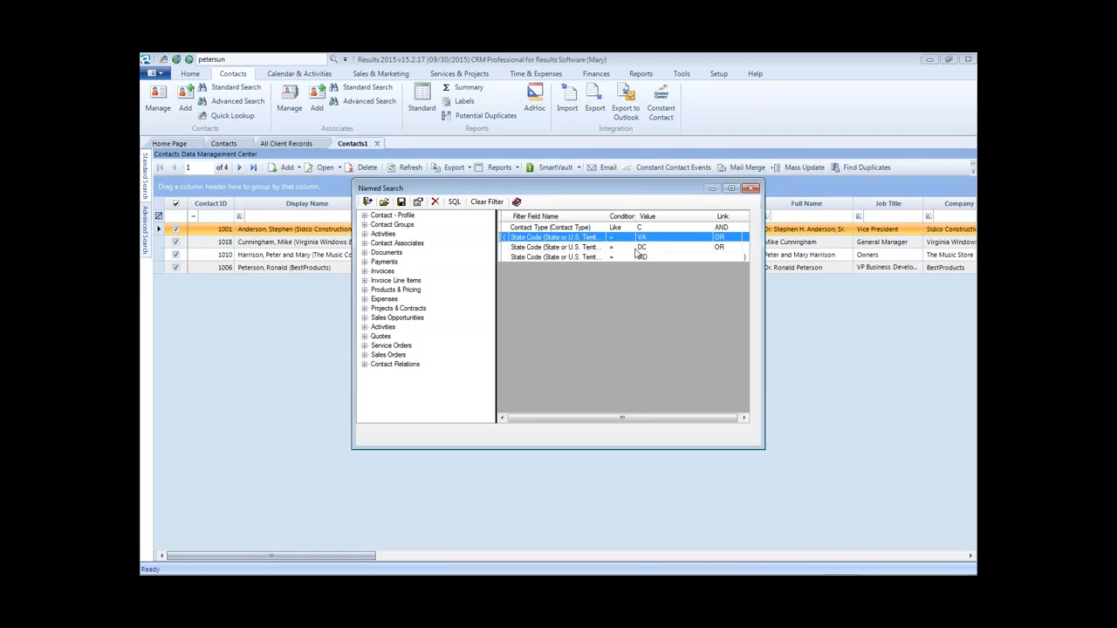
click(664, 245)
click(665, 238)
click(674, 247)
click(655, 258)
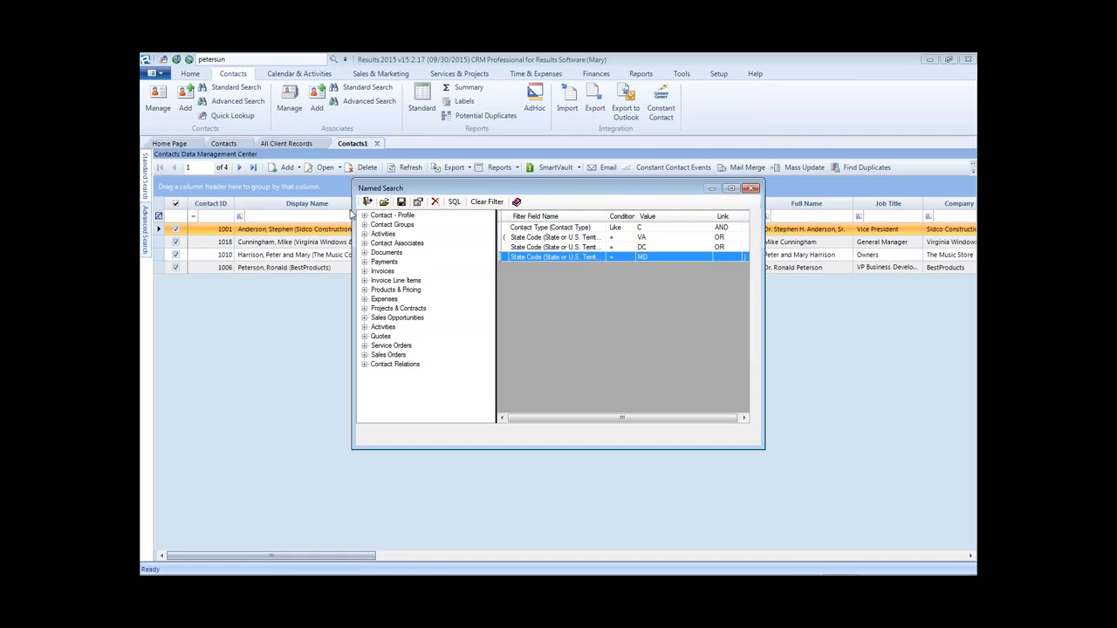
click(384, 202)
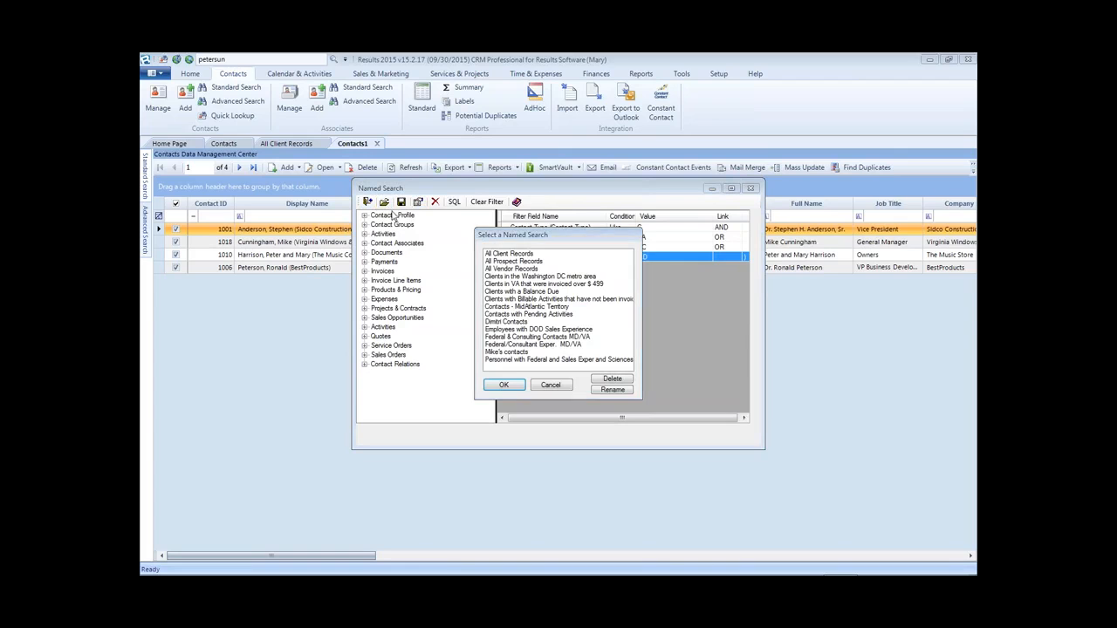
click(565, 387)
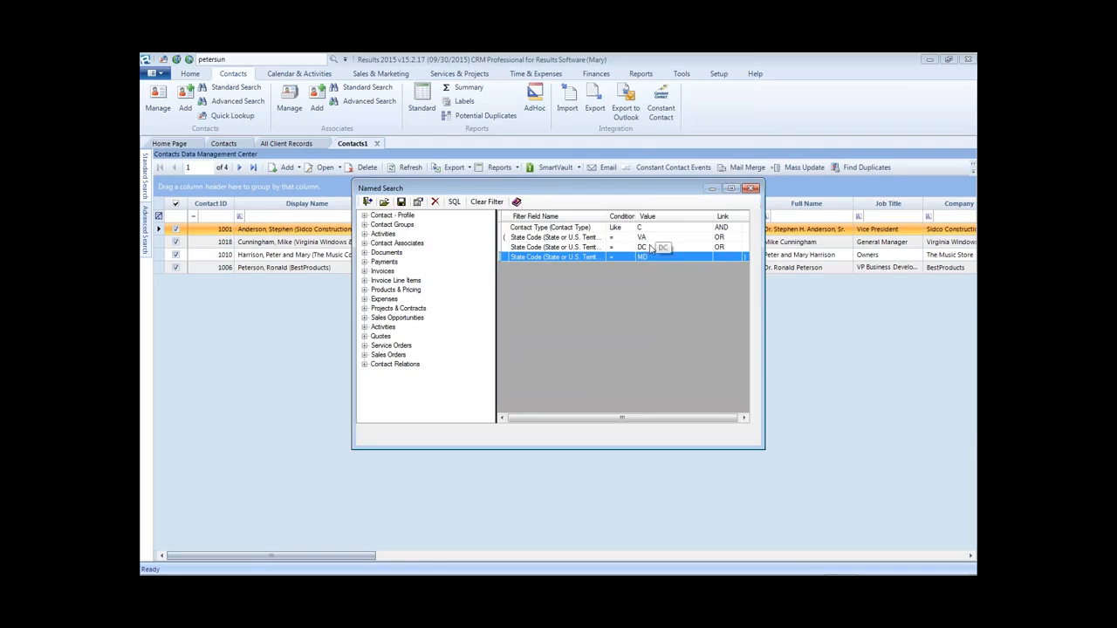
- Delete the DC state criterion from the search
click(557, 248)
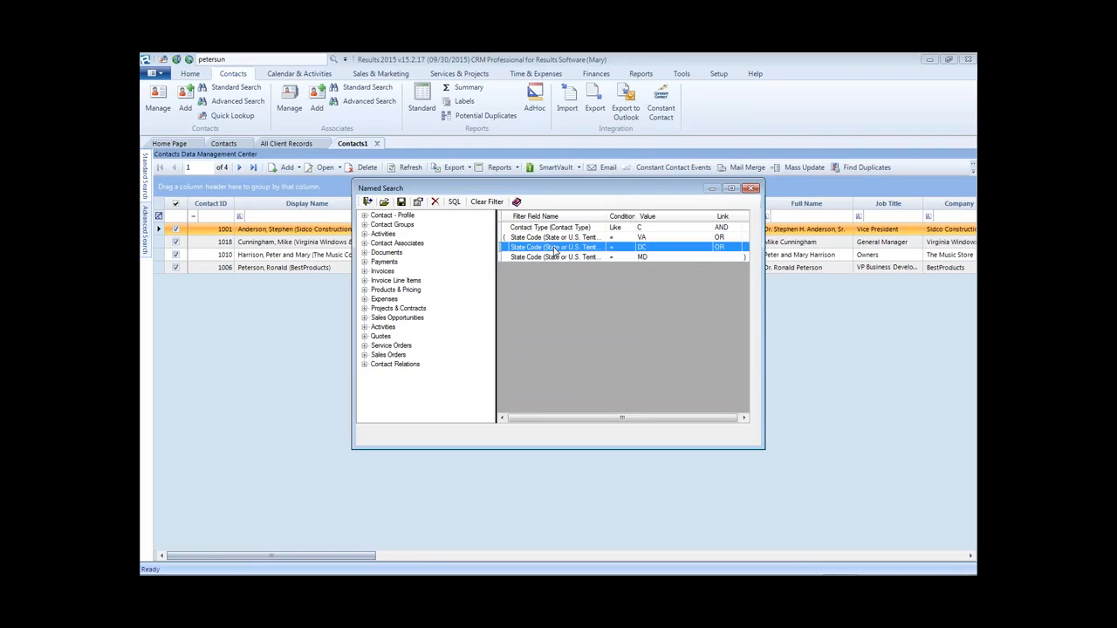
click(435, 201)
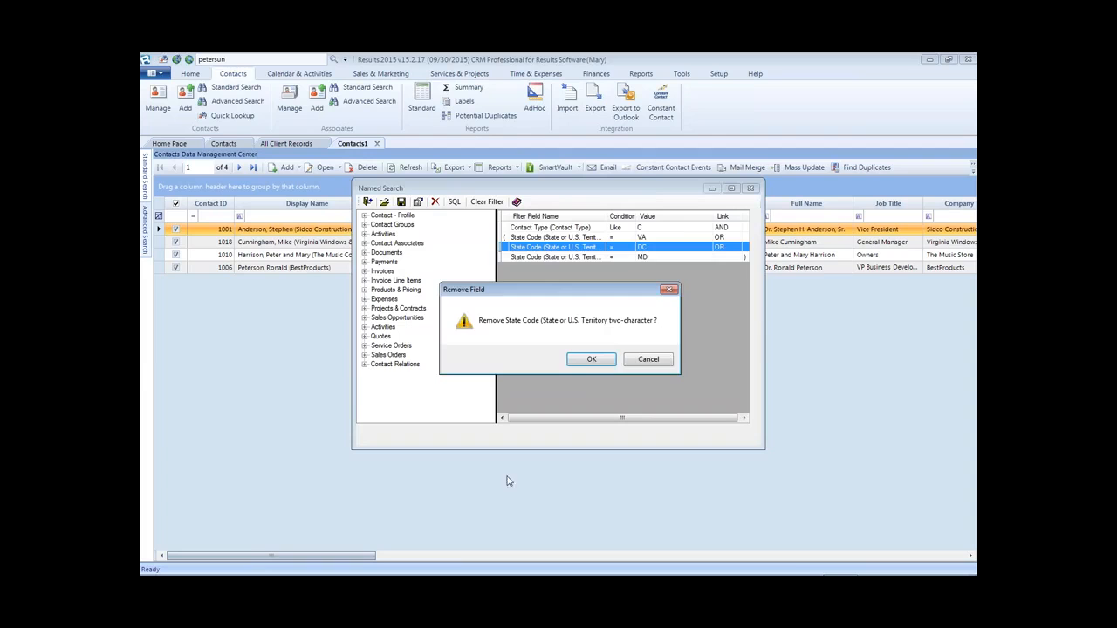
click(590, 360)
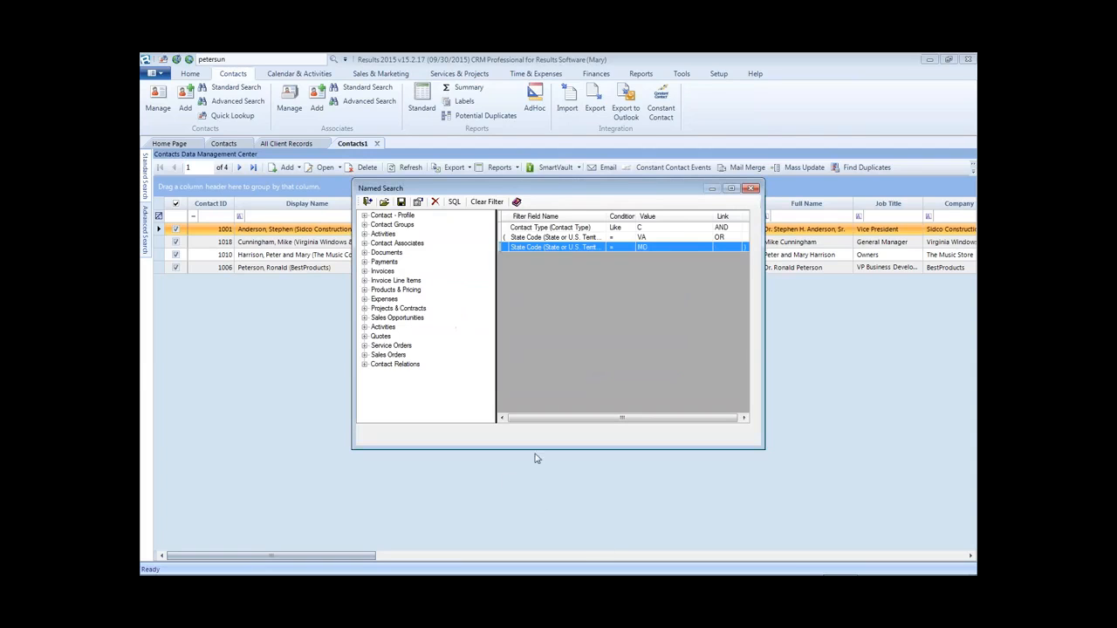
- Save the search as 'Clients in the MD or VA area' and close the editor
click(400, 203)
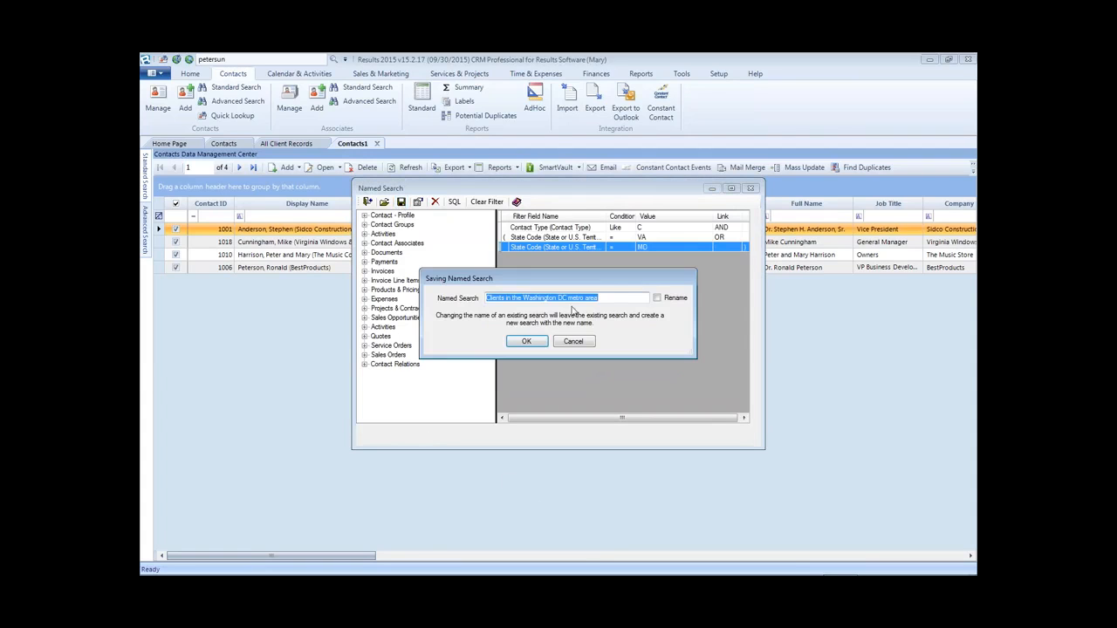
click(524, 298)
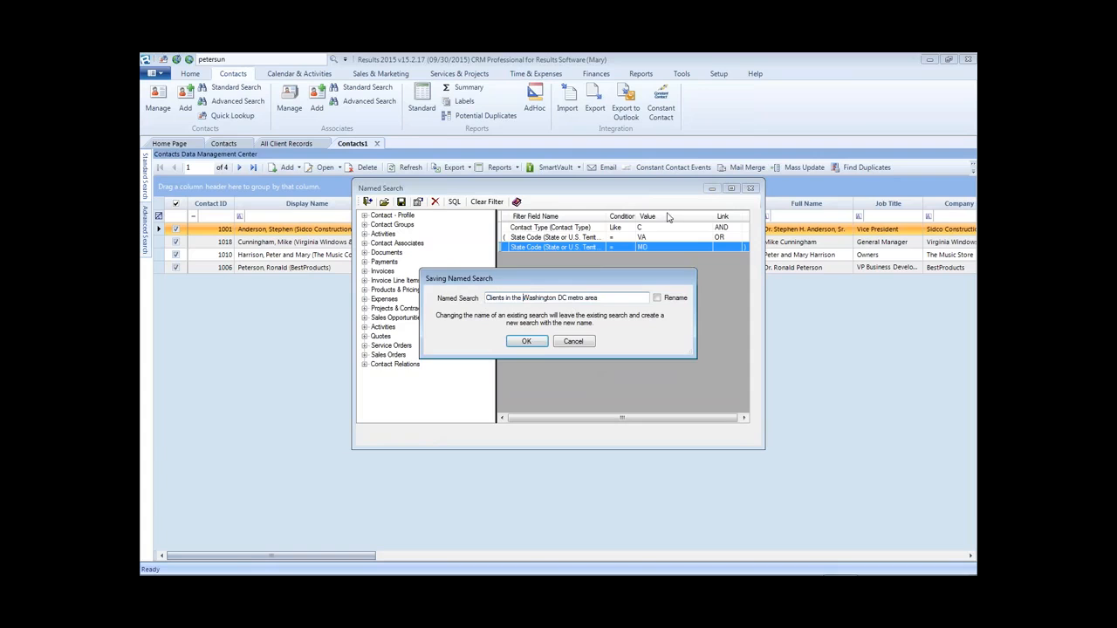
key(ctrl+shift+Right)
key(ctrl+shift+Right)
key(ctrl+shift+Right)
text(MD or V)
click(526, 341)
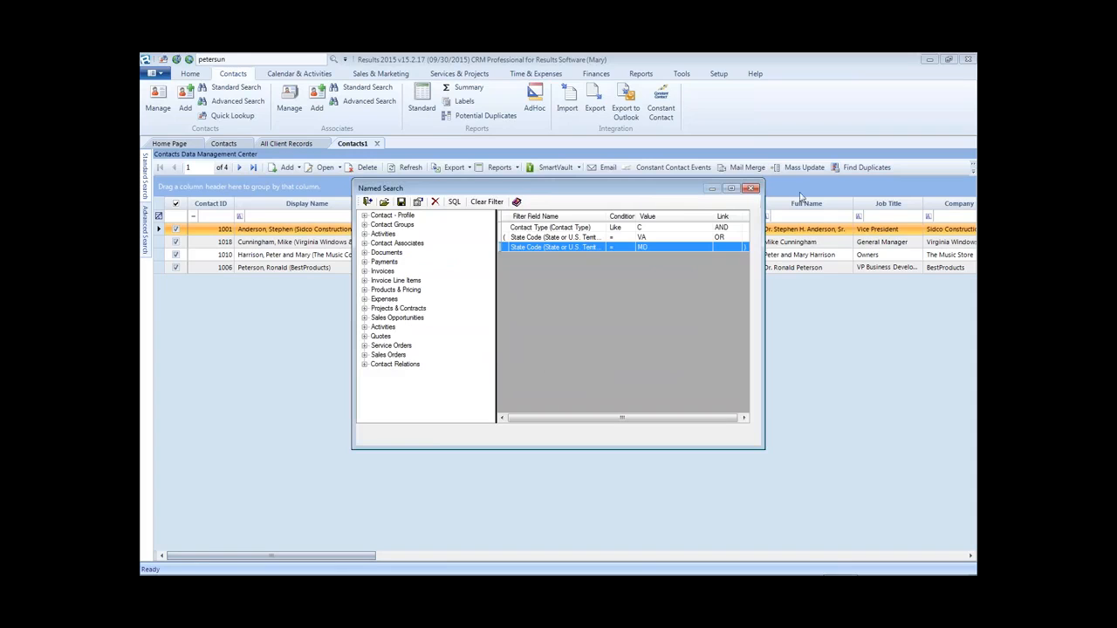
click(750, 189)
- Apply the 'Clients in the Washington DC metro area' search to contacts
mouse_move(146, 225)
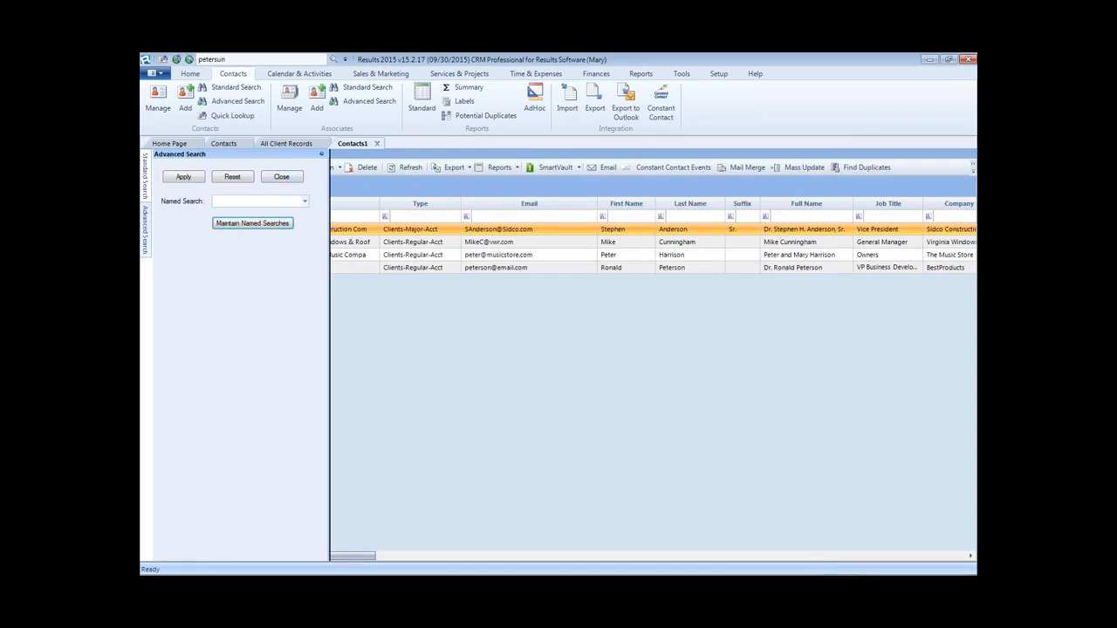
click(305, 202)
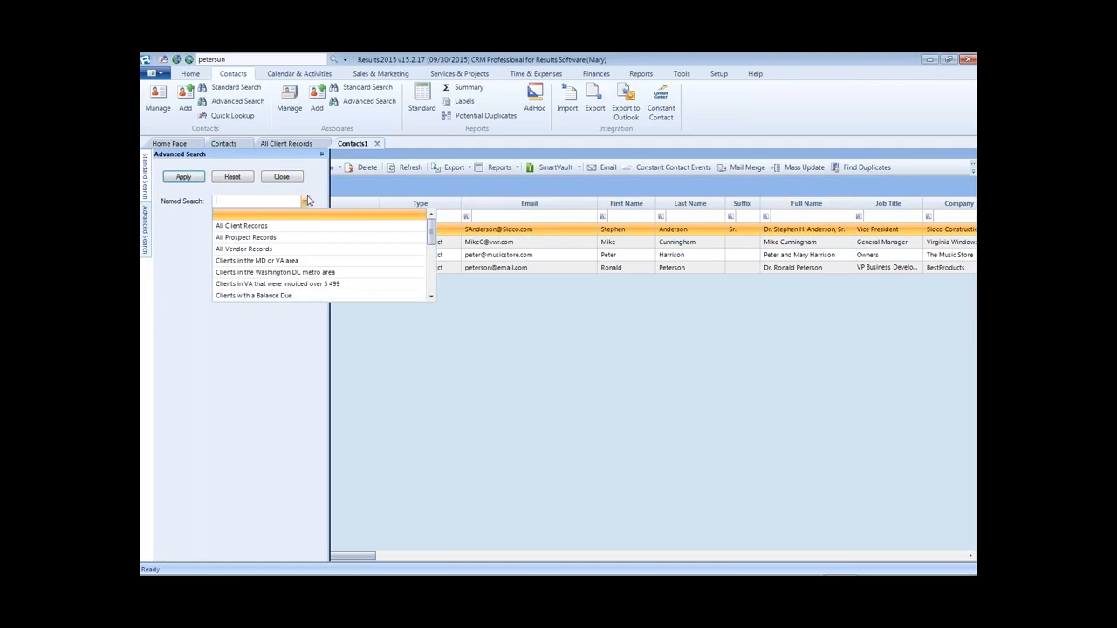
click(233, 274)
click(183, 177)
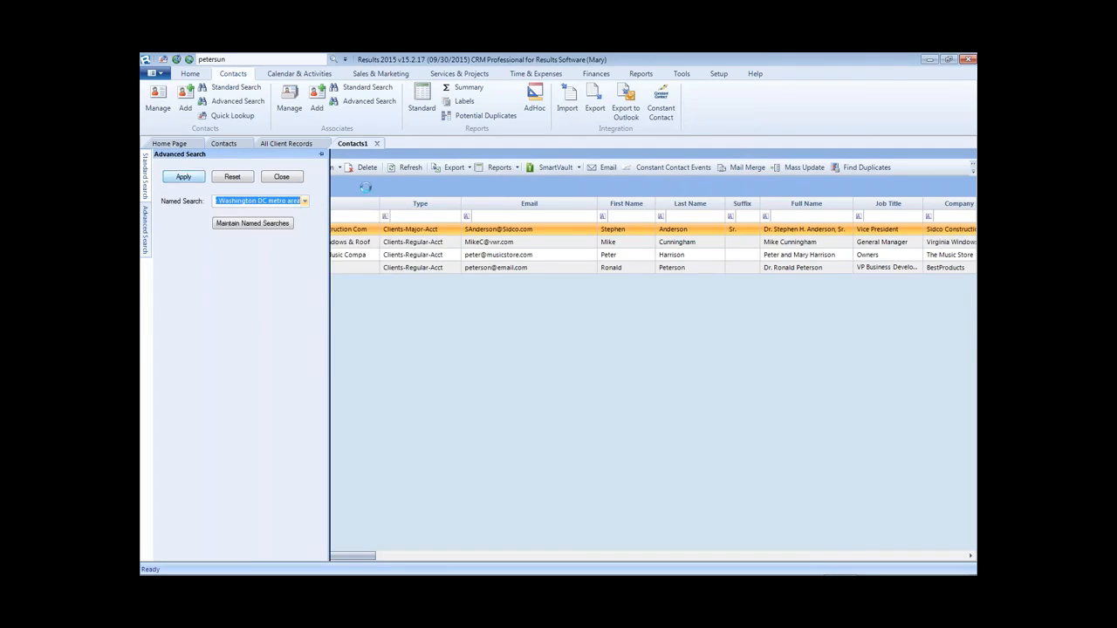
- Apply the 'Clients in the MD or VA area' search, then return to the Home Page
mouse_move(148, 234)
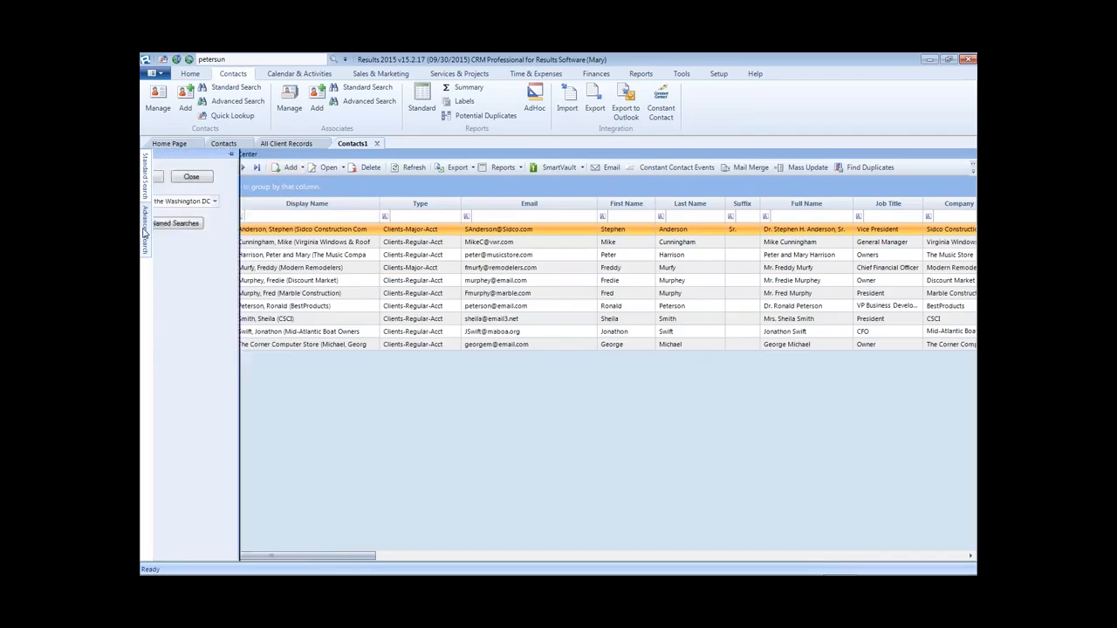
click(304, 201)
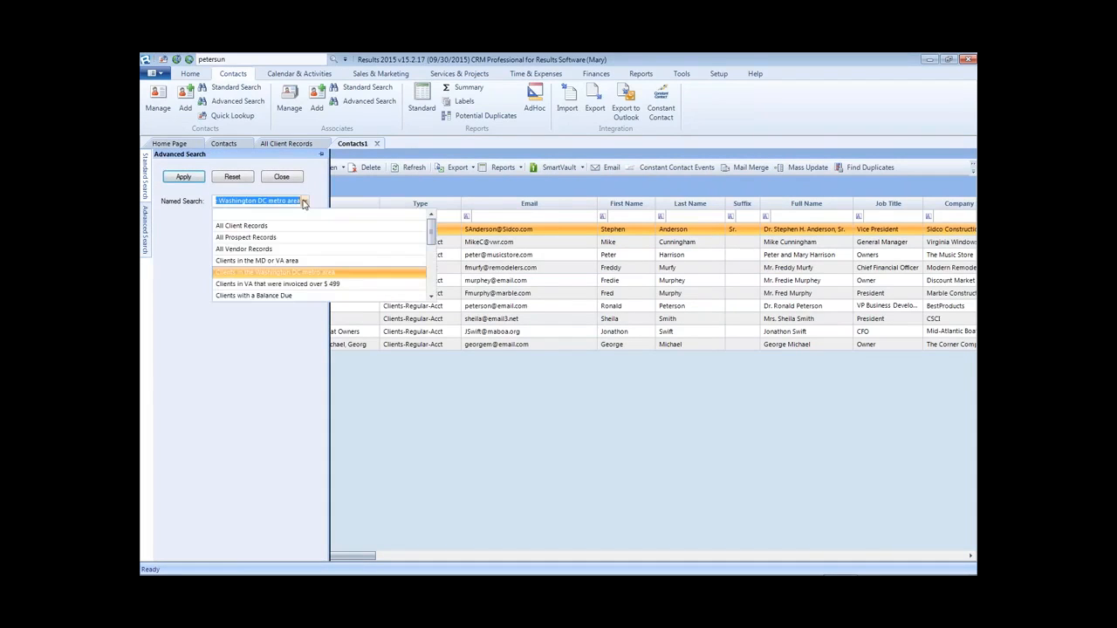
click(236, 261)
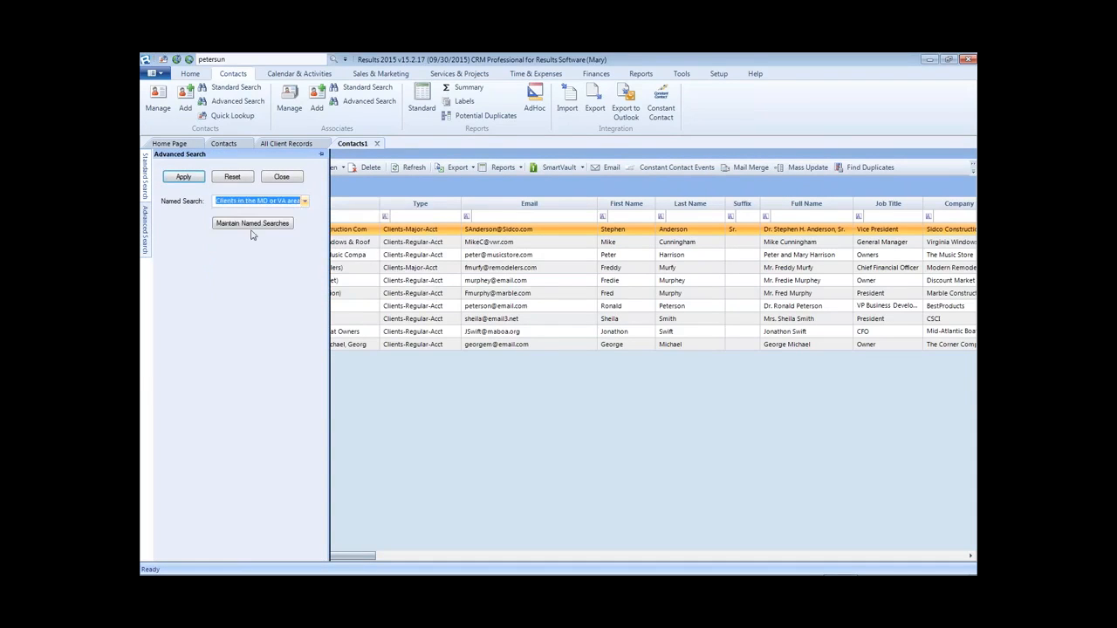
click(184, 179)
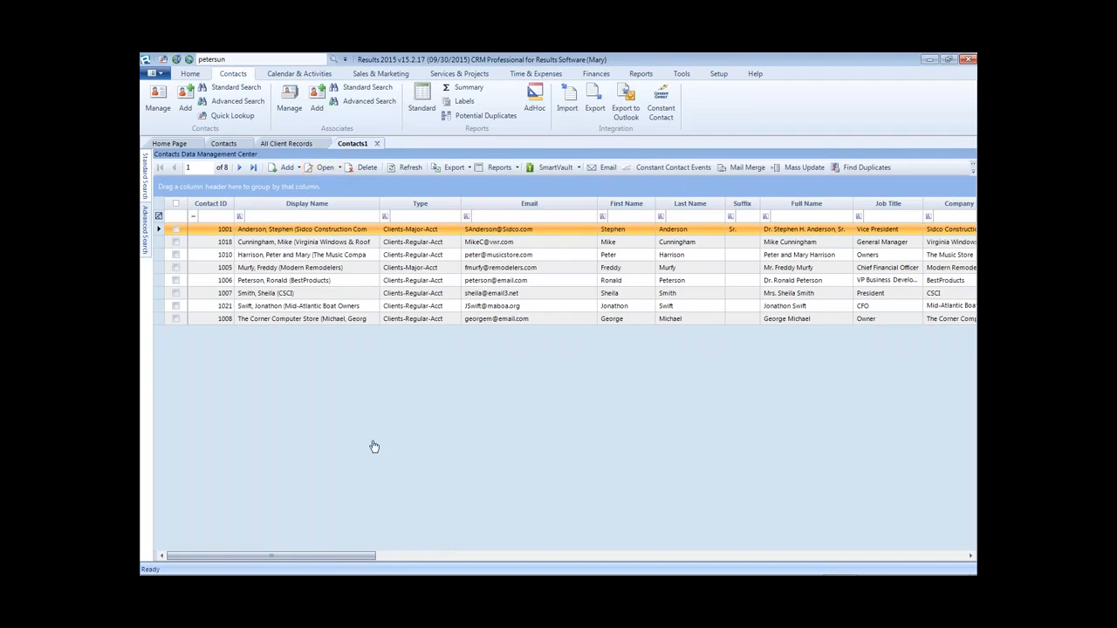
click(189, 144)
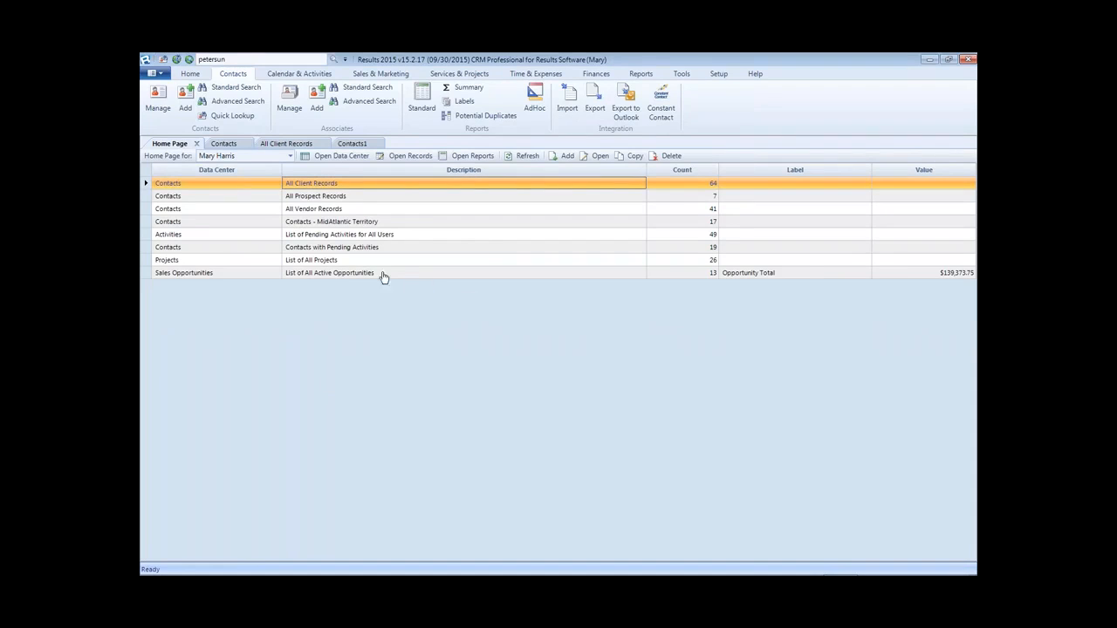
- Add a Home Page entry for the Contacts search 'Clients in the MD or VA area'
click(564, 157)
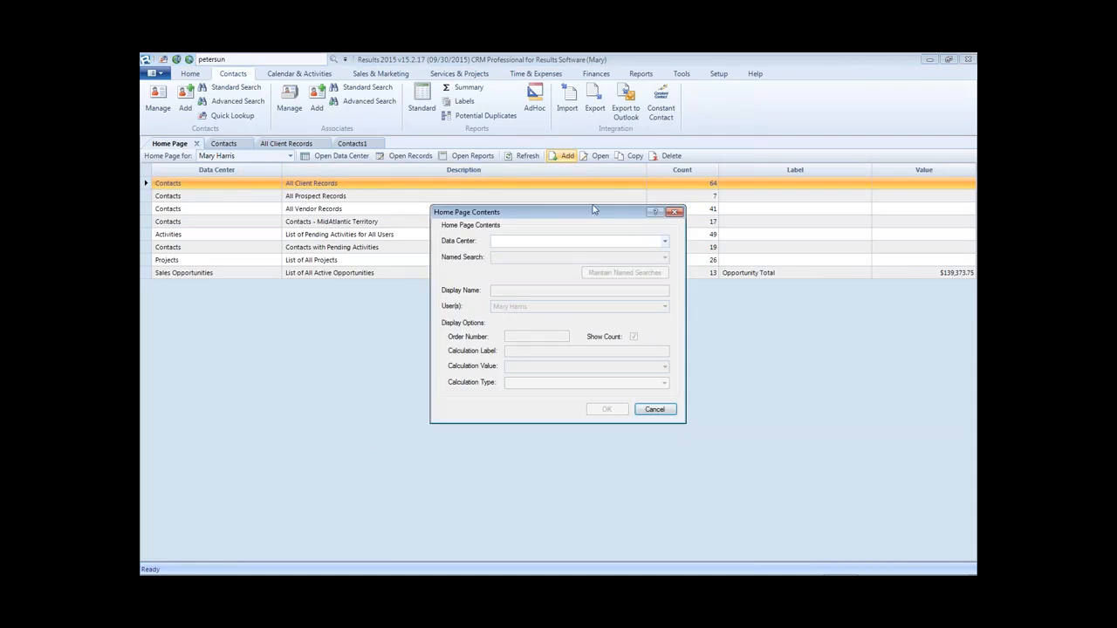
click(665, 243)
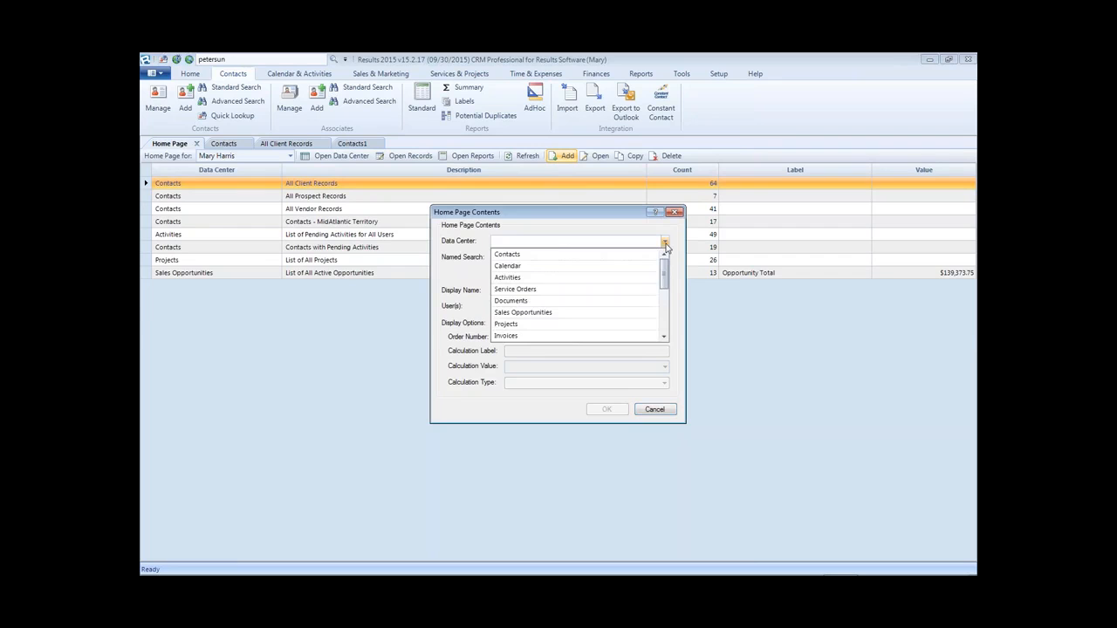
click(514, 254)
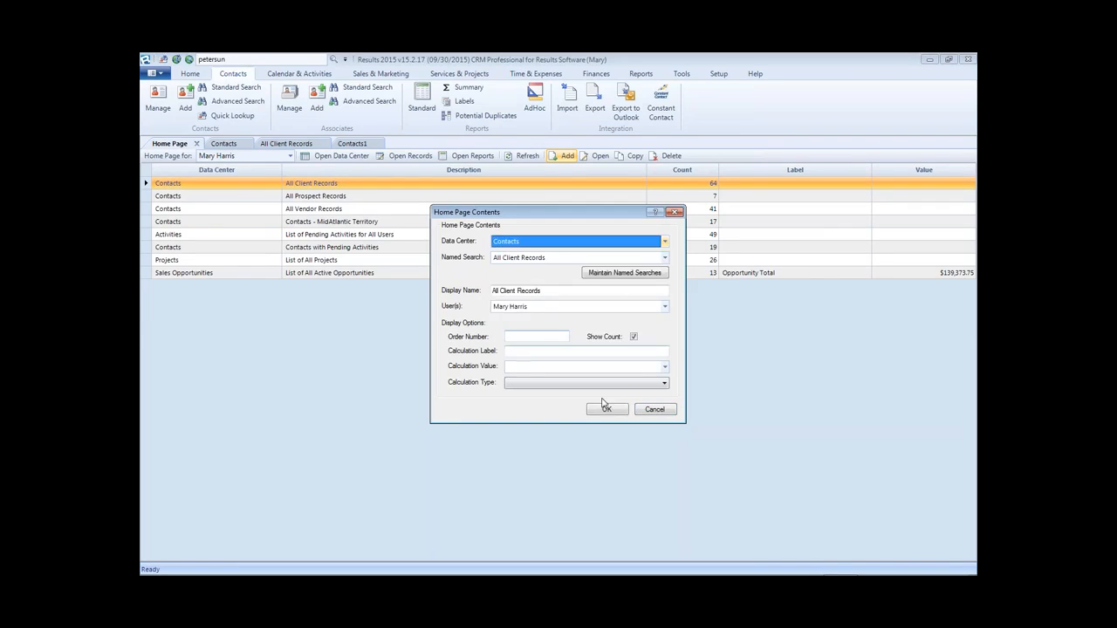
click(664, 259)
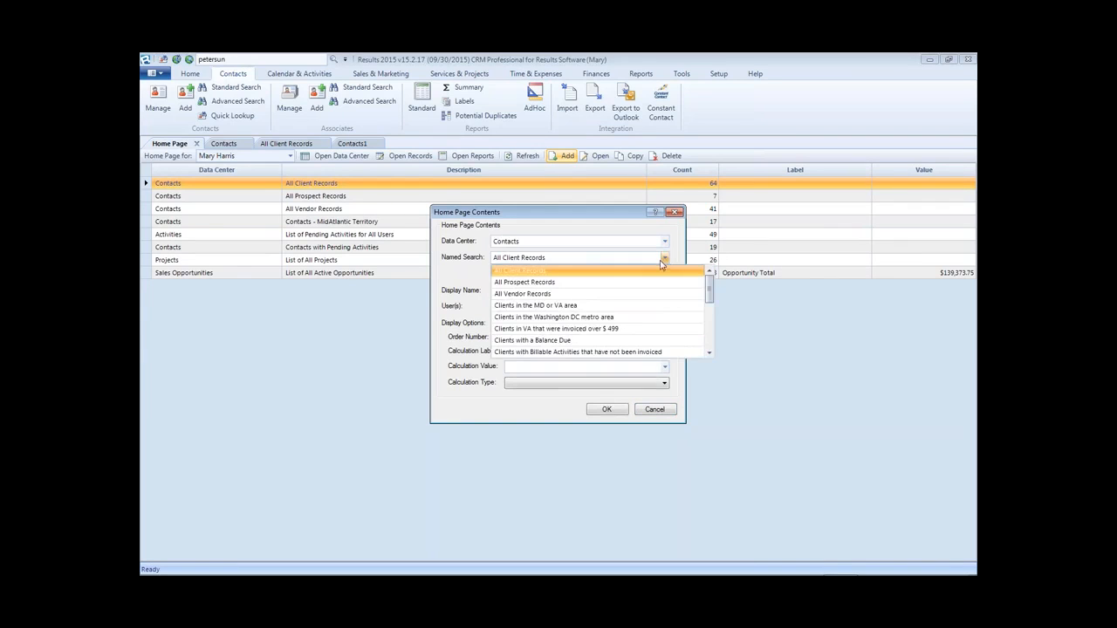
click(534, 306)
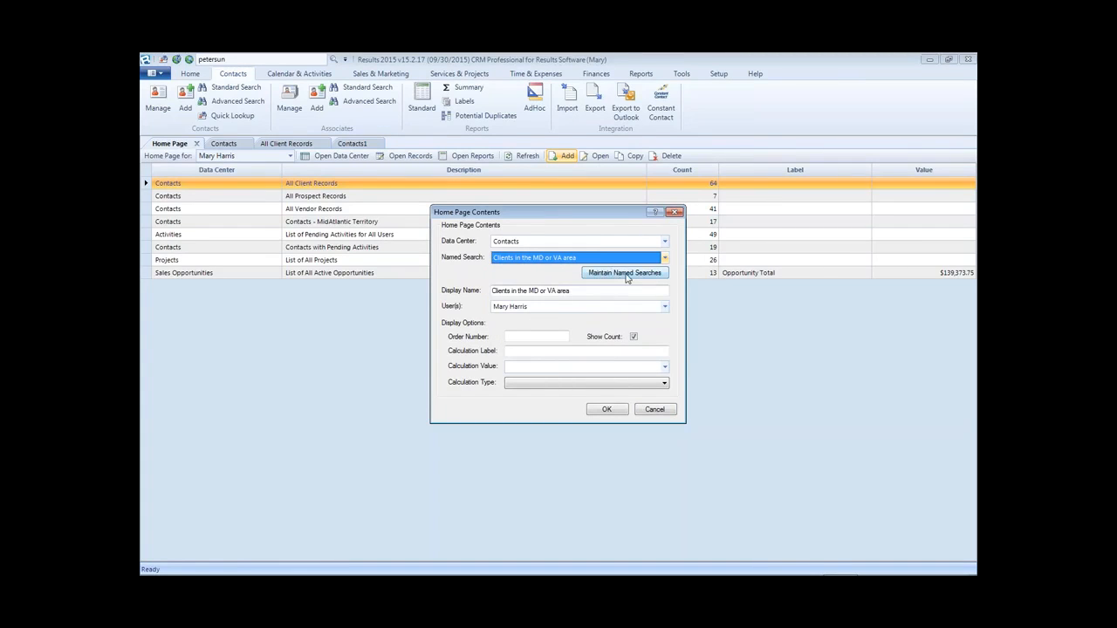
- Title the entry 'LIST - Clients in the MD or VA area' and confirm it
click(577, 292)
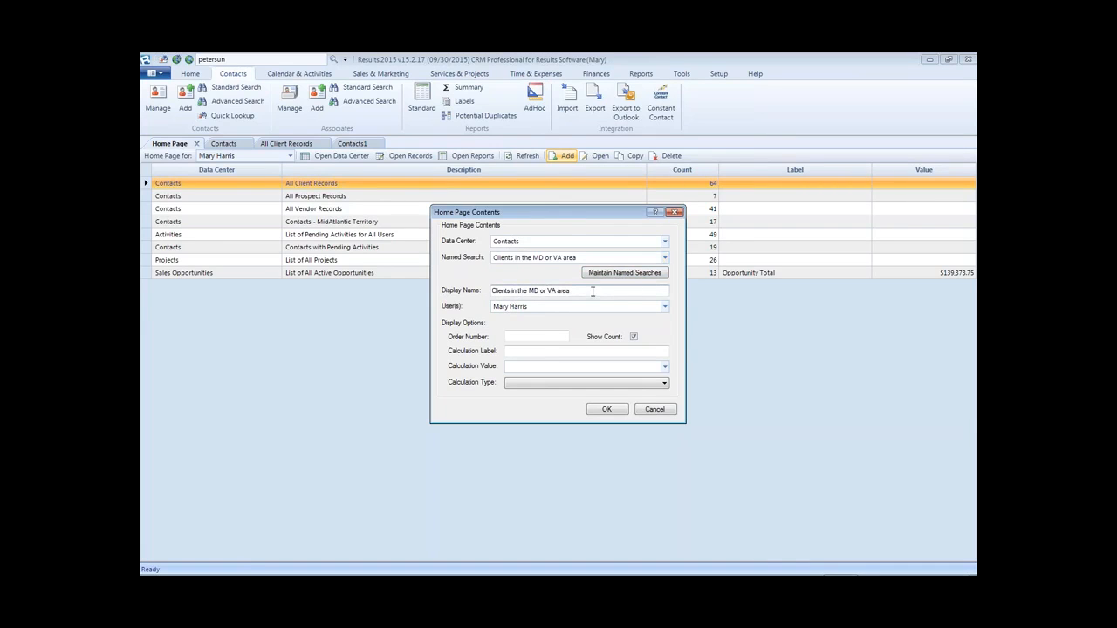
text(1 -)
text(LIST |)
click(609, 411)
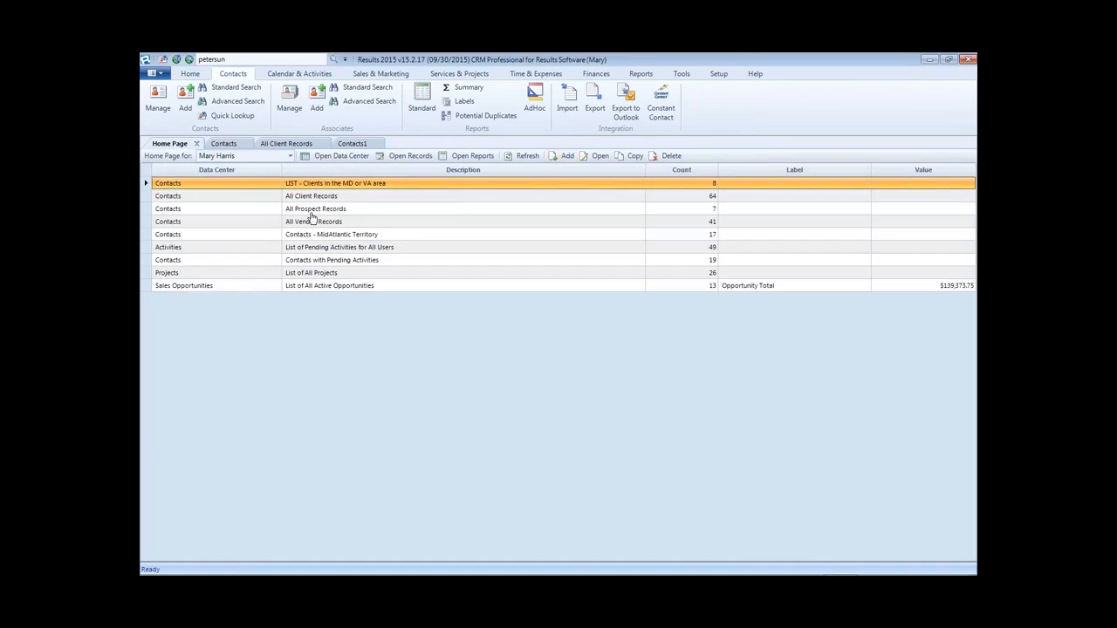
- Open the 8 records behind the new LIST entry, then return to the Home Page
click(323, 186)
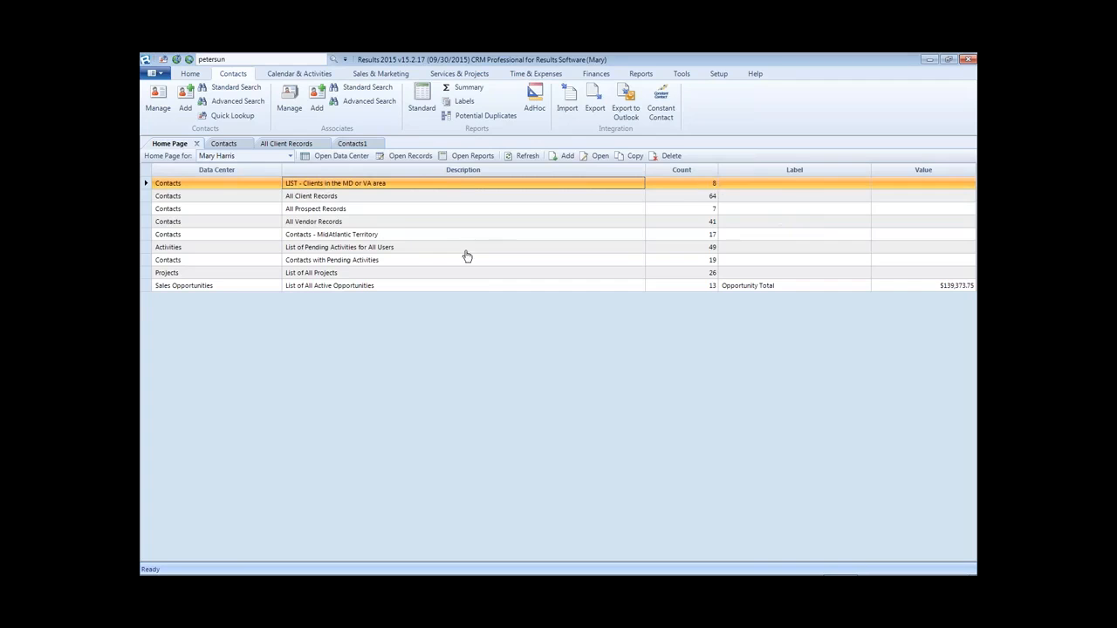
double_click(369, 186)
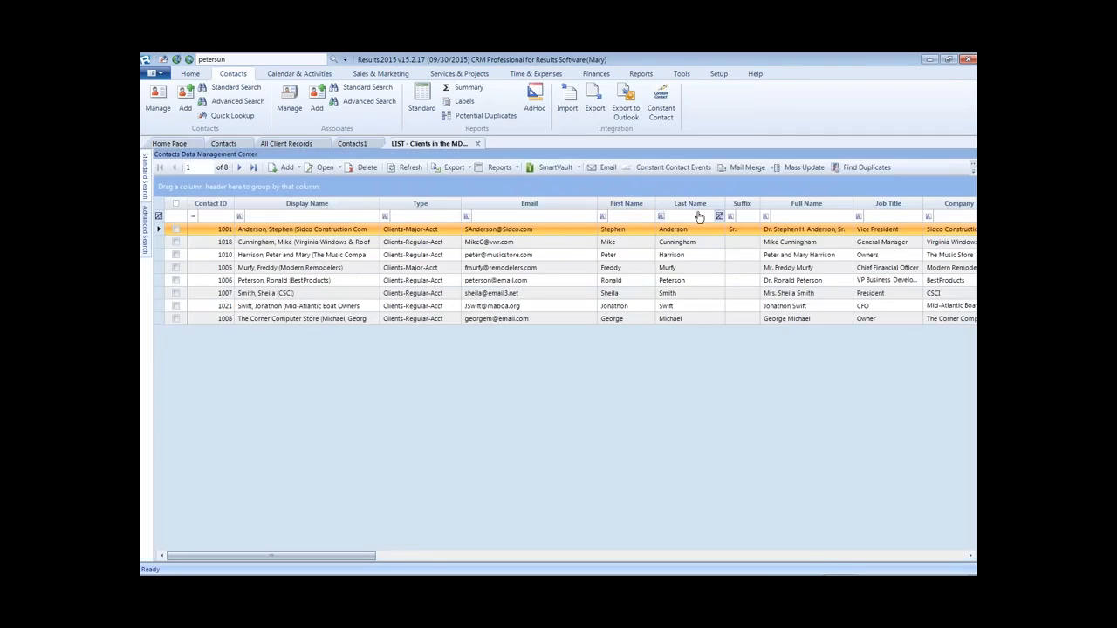
click(171, 143)
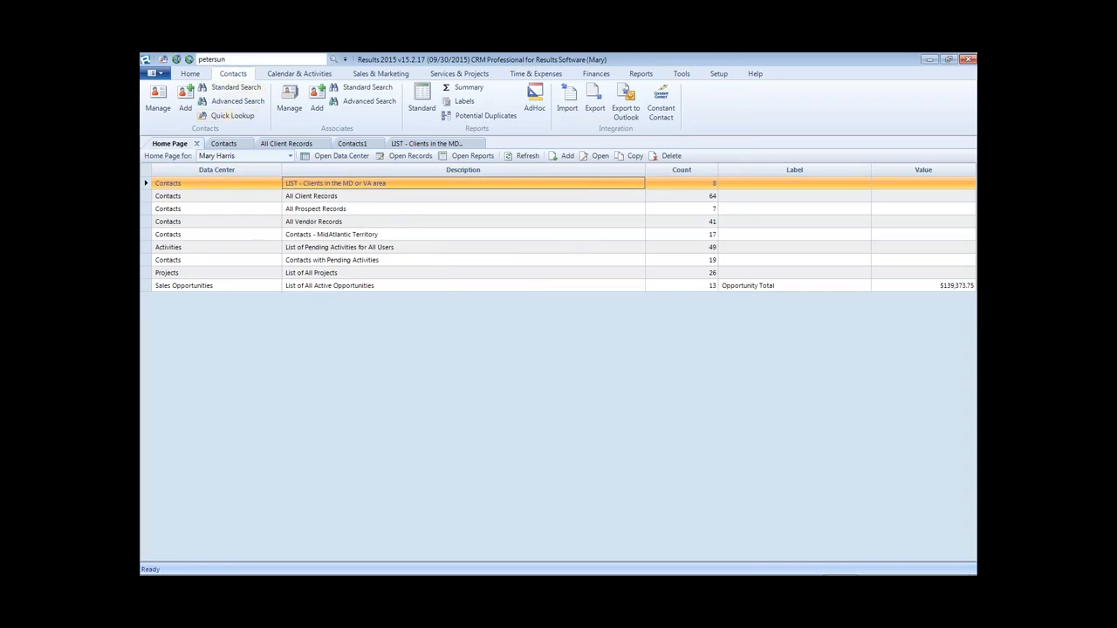
- Filter a new Contacts grid with 'Clients in the MD or VA area', then go back home
click(158, 100)
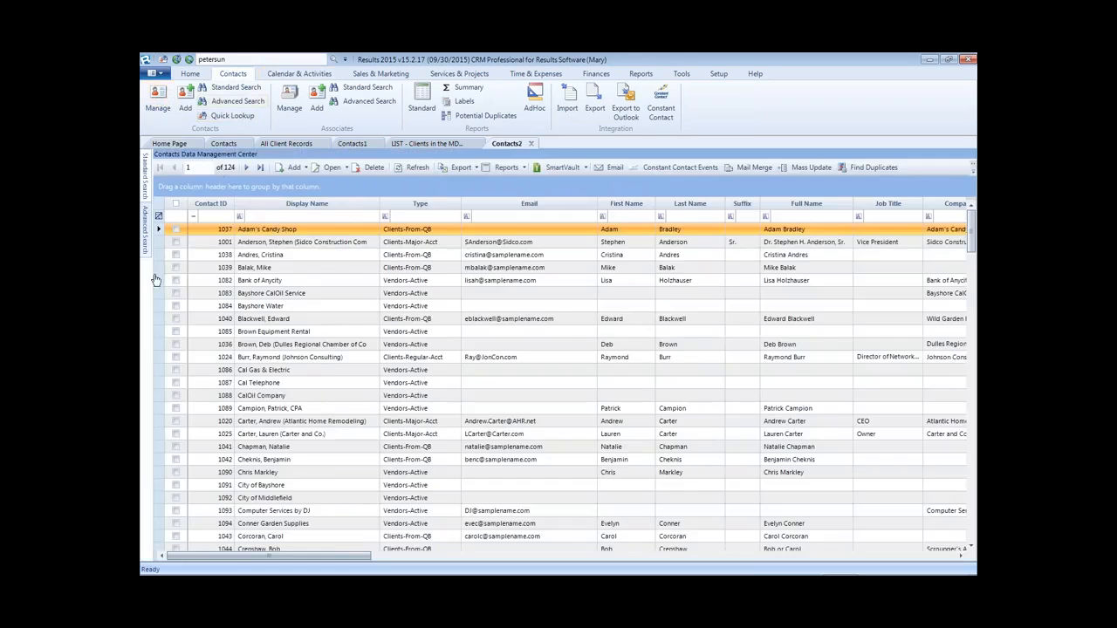
click(145, 228)
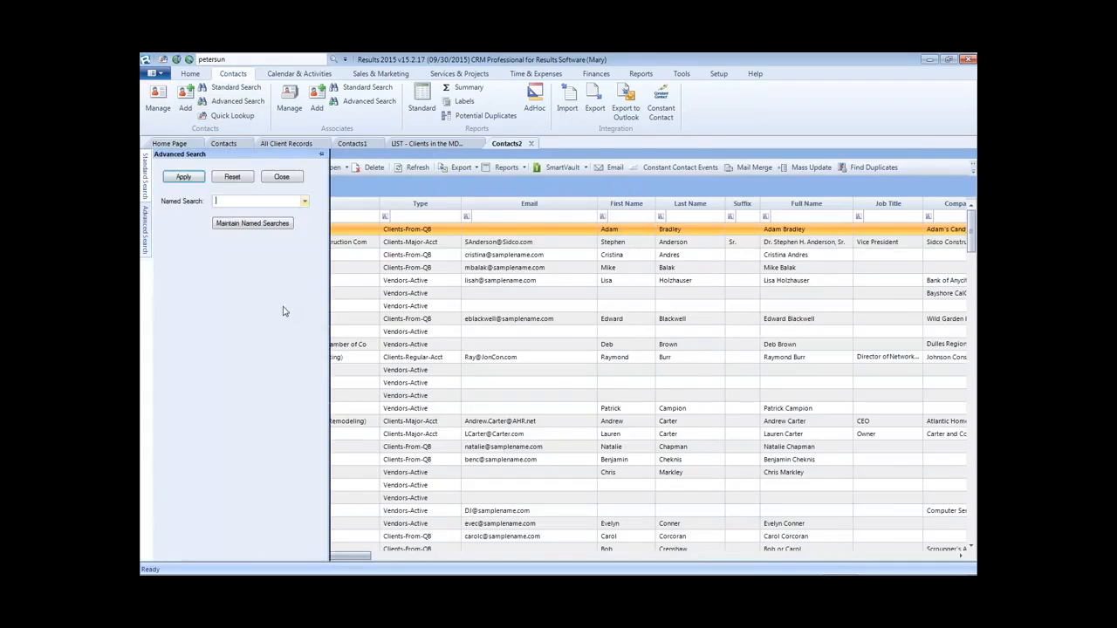
click(307, 203)
click(261, 267)
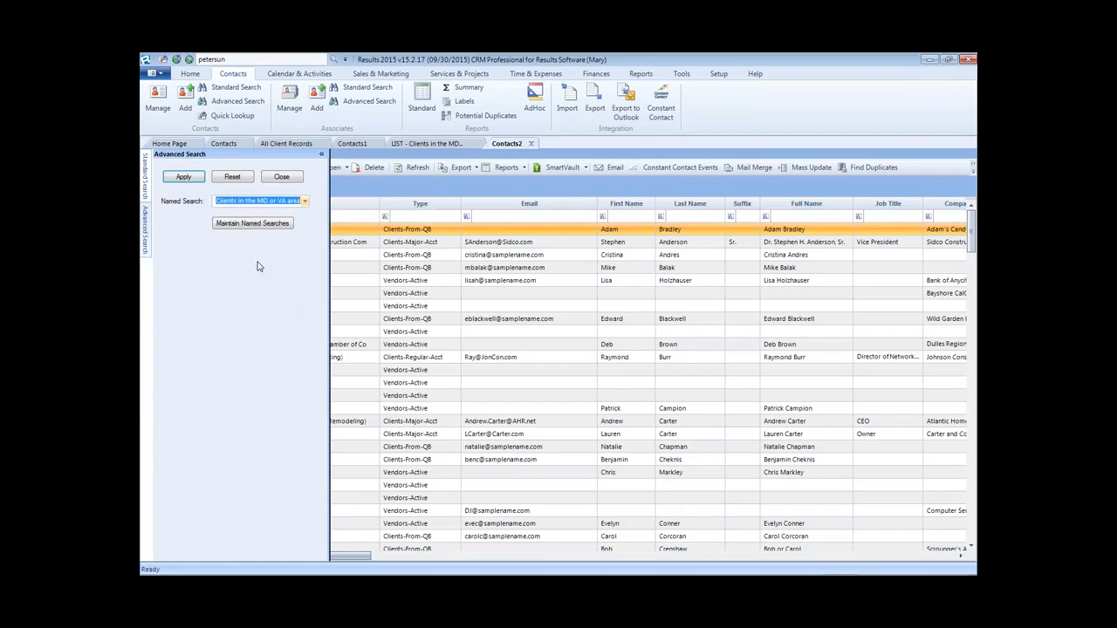
click(194, 180)
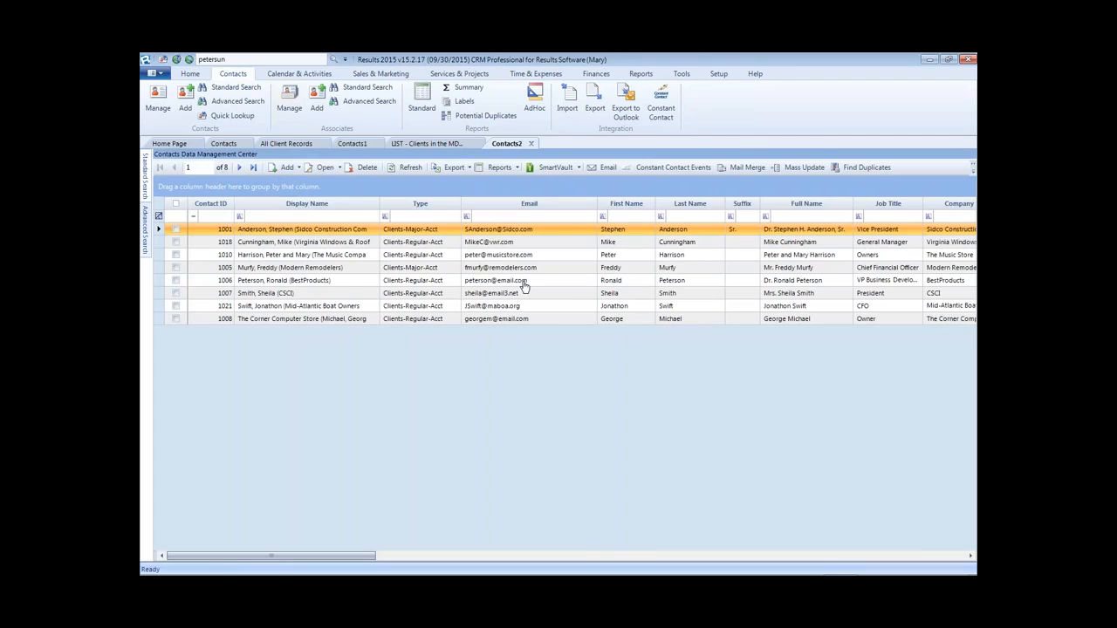
click(170, 143)
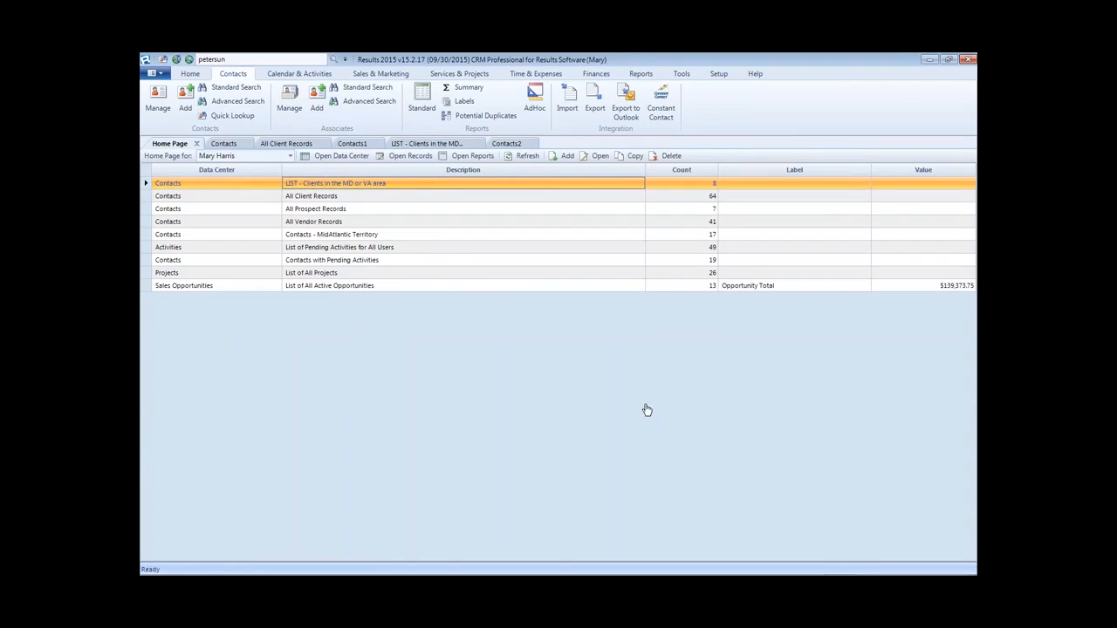
mouse_move(647, 574)
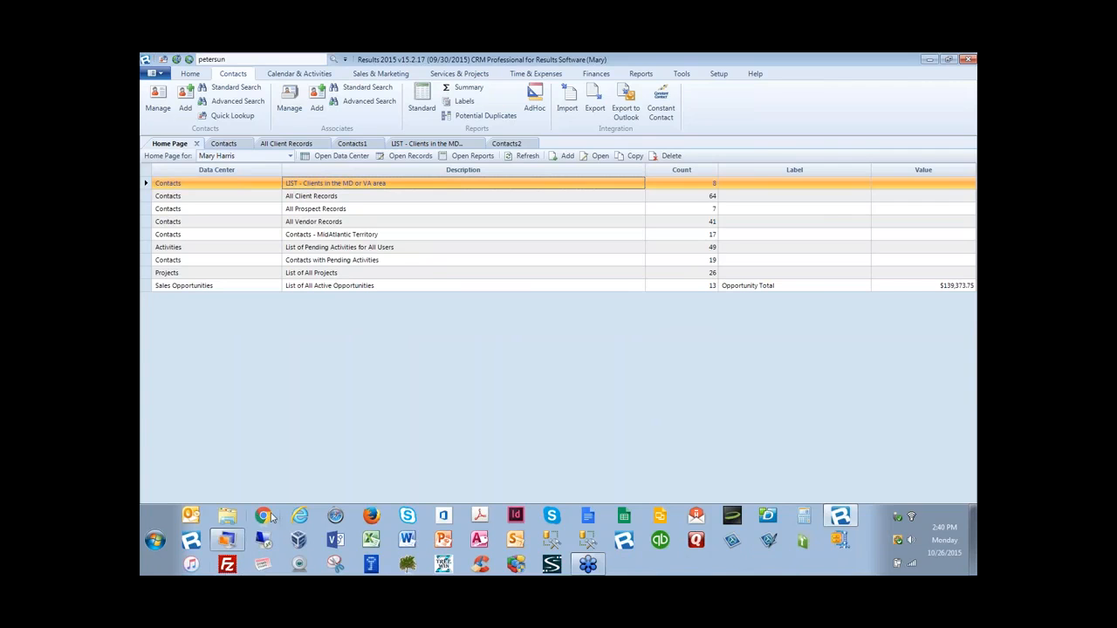
right_click(269, 517)
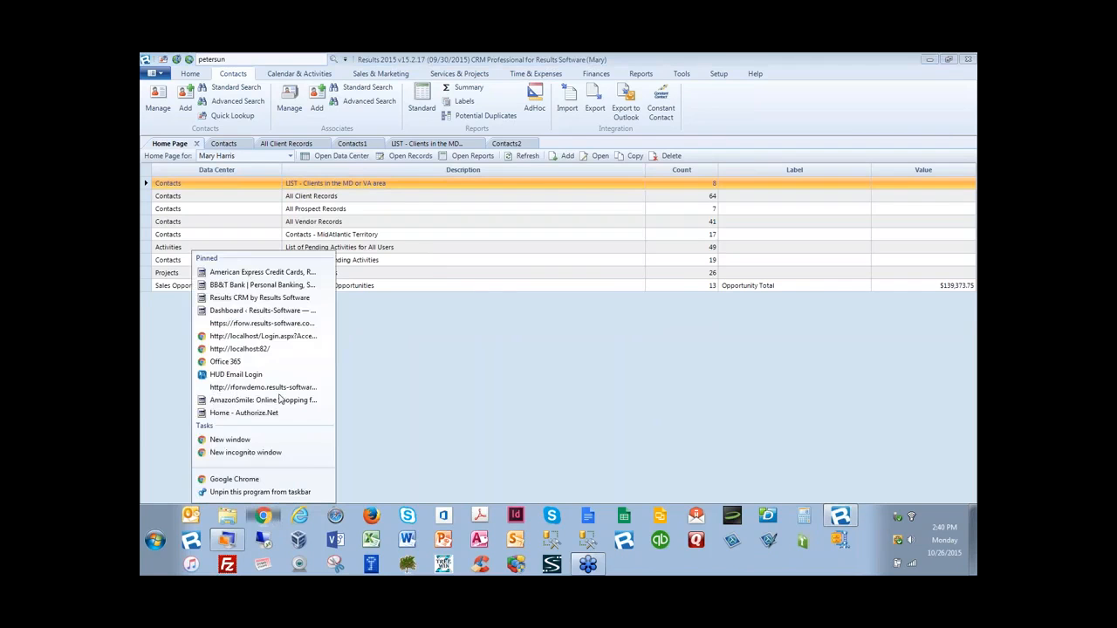
click(253, 336)
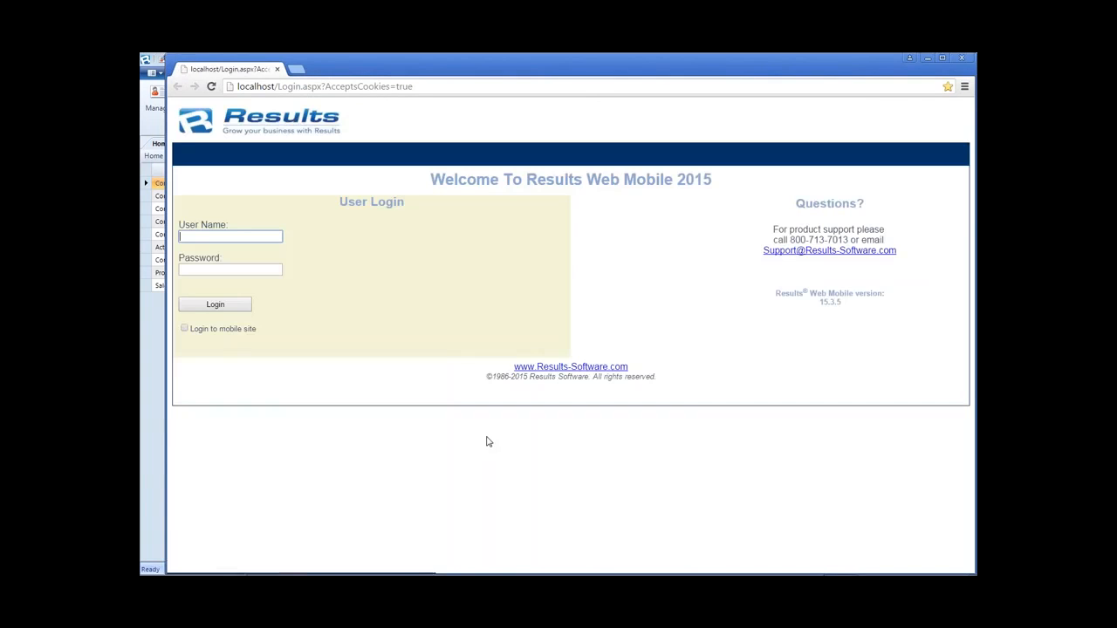
text(mary)
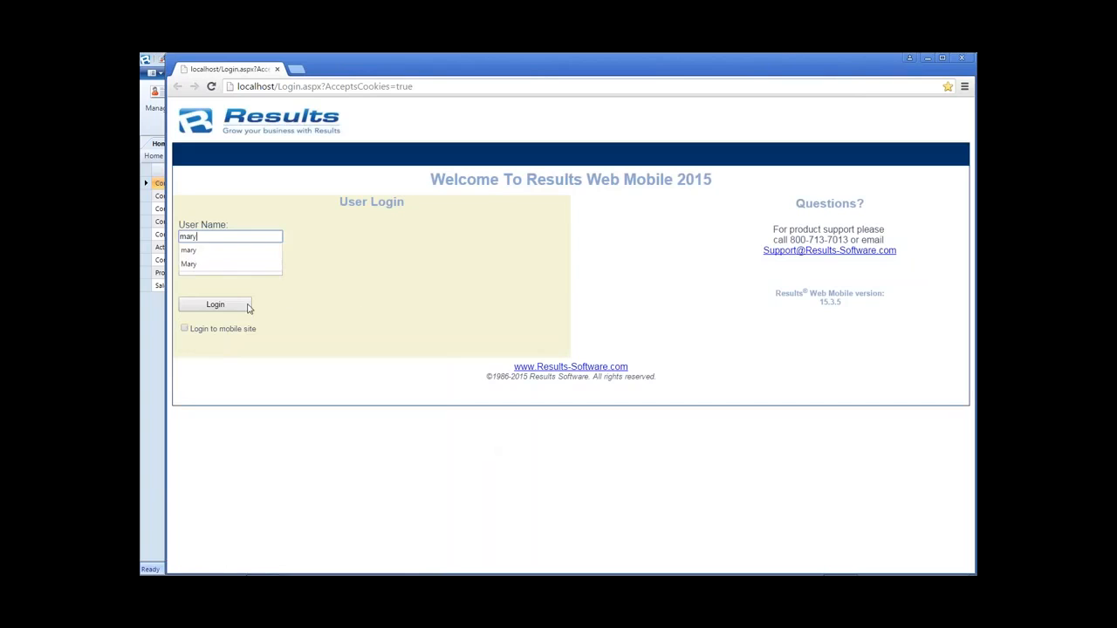
key(Escape)
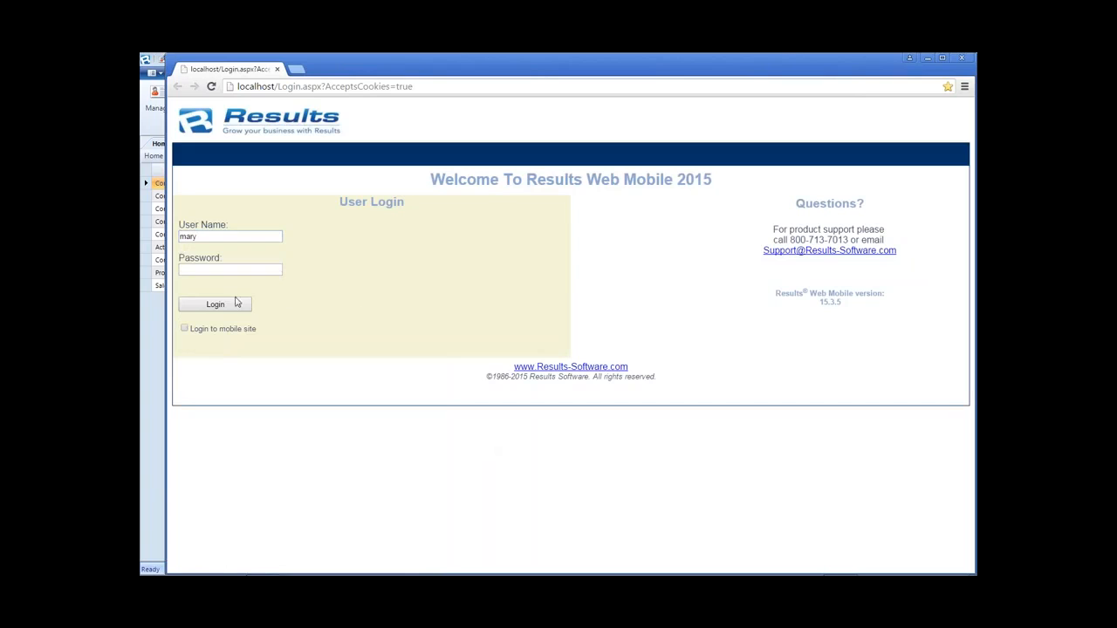
click(249, 306)
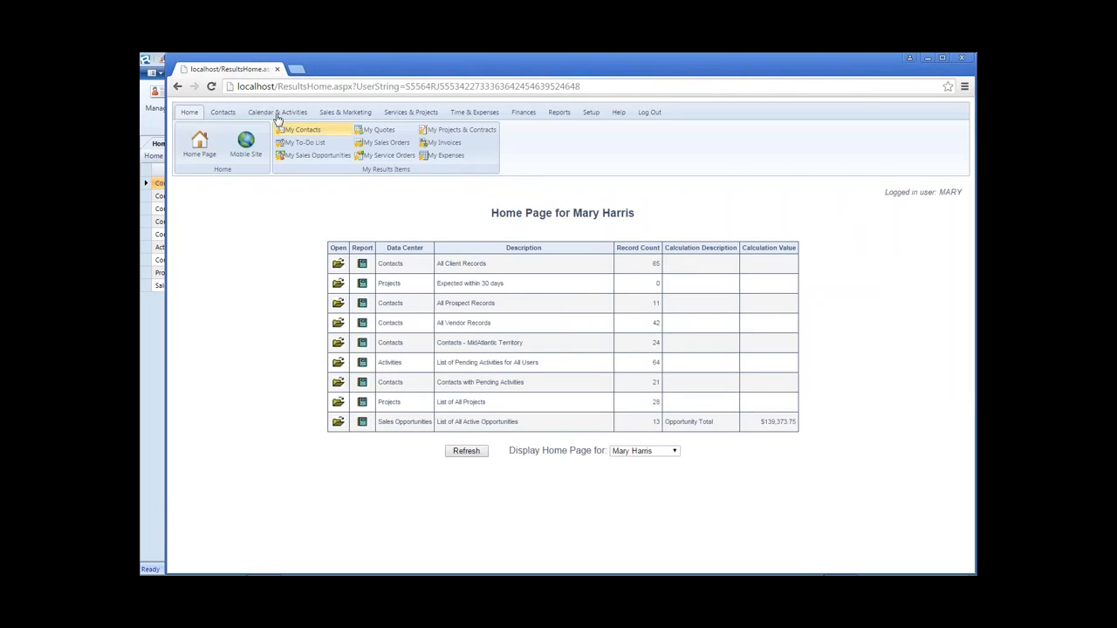
click(221, 112)
click(195, 147)
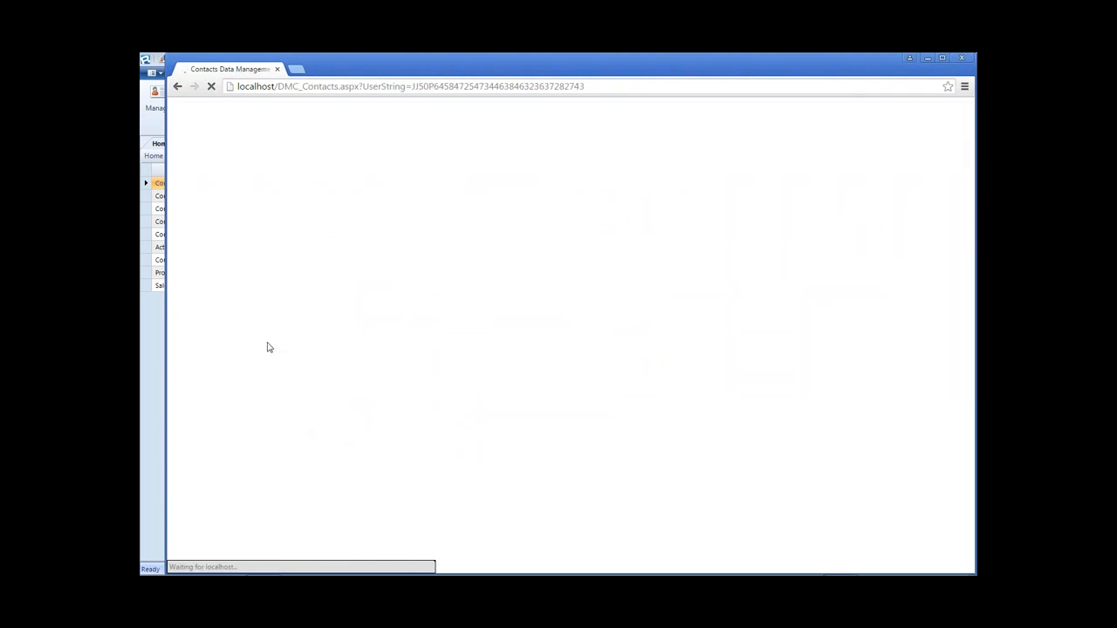
click(182, 286)
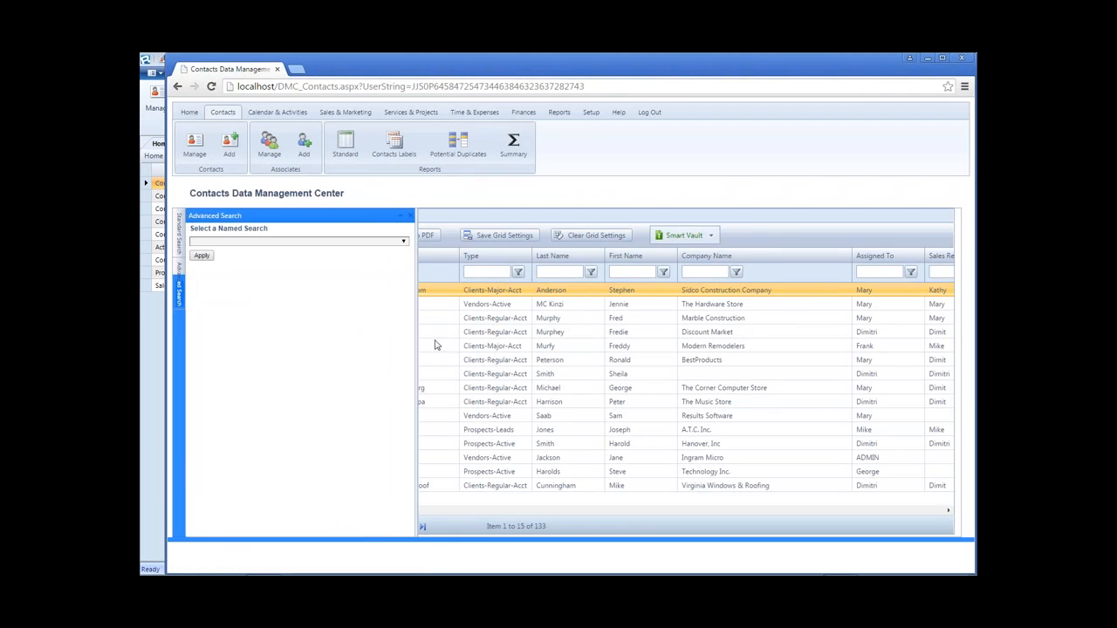
click(405, 242)
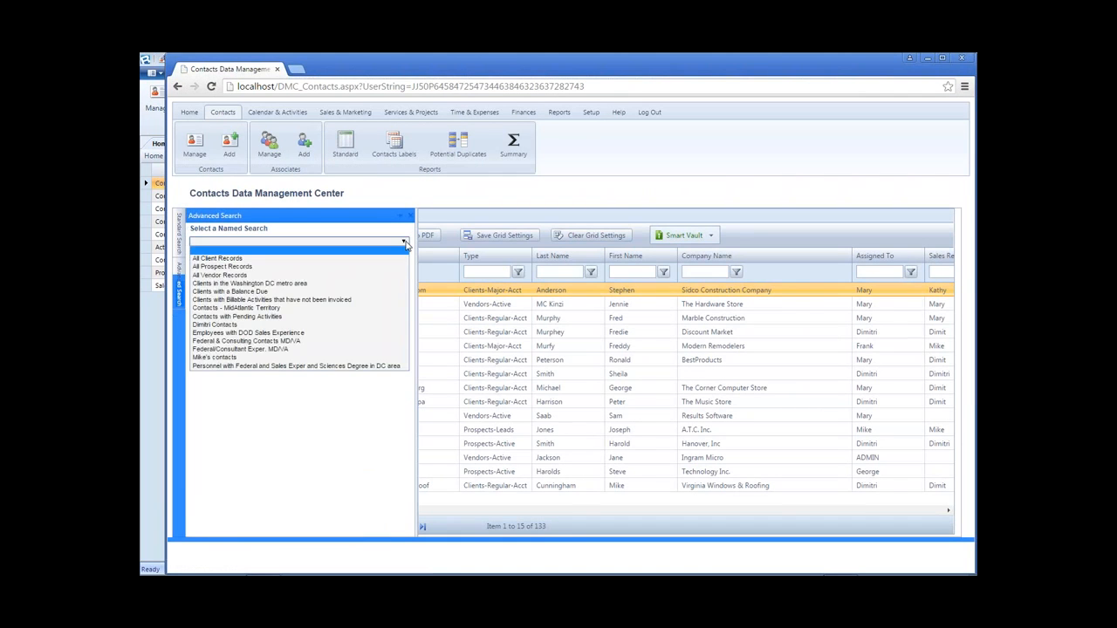
click(405, 243)
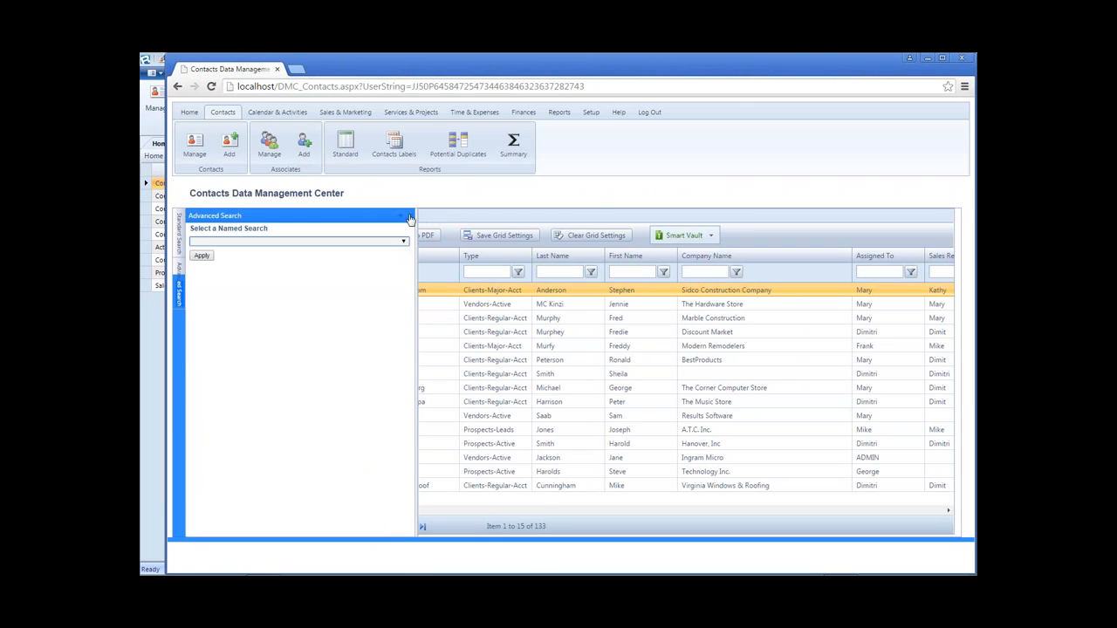
click(650, 113)
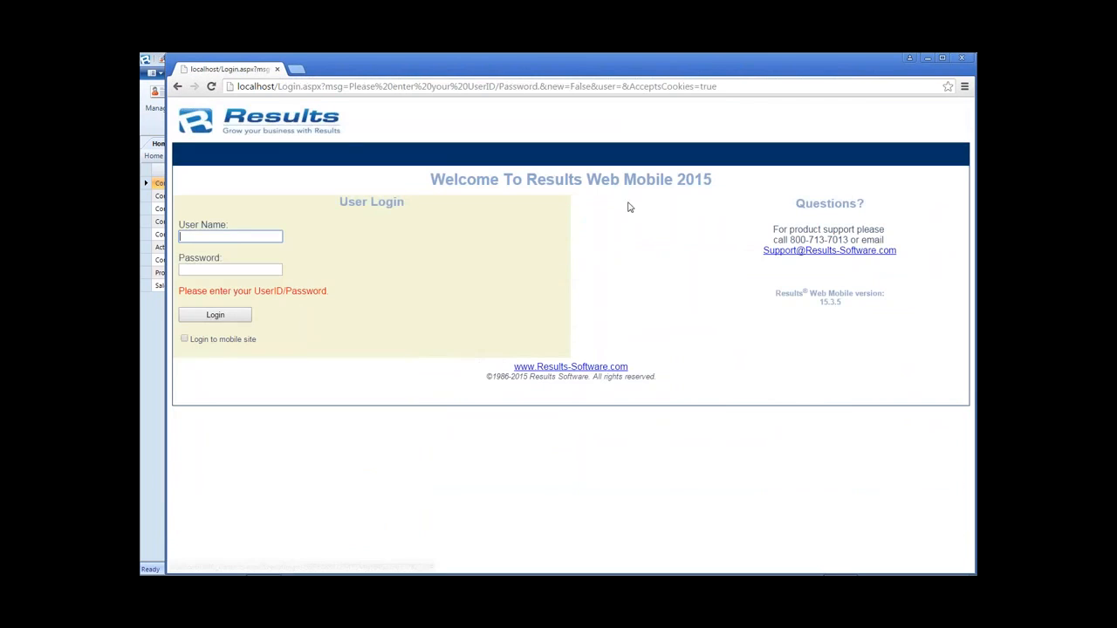
click(962, 59)
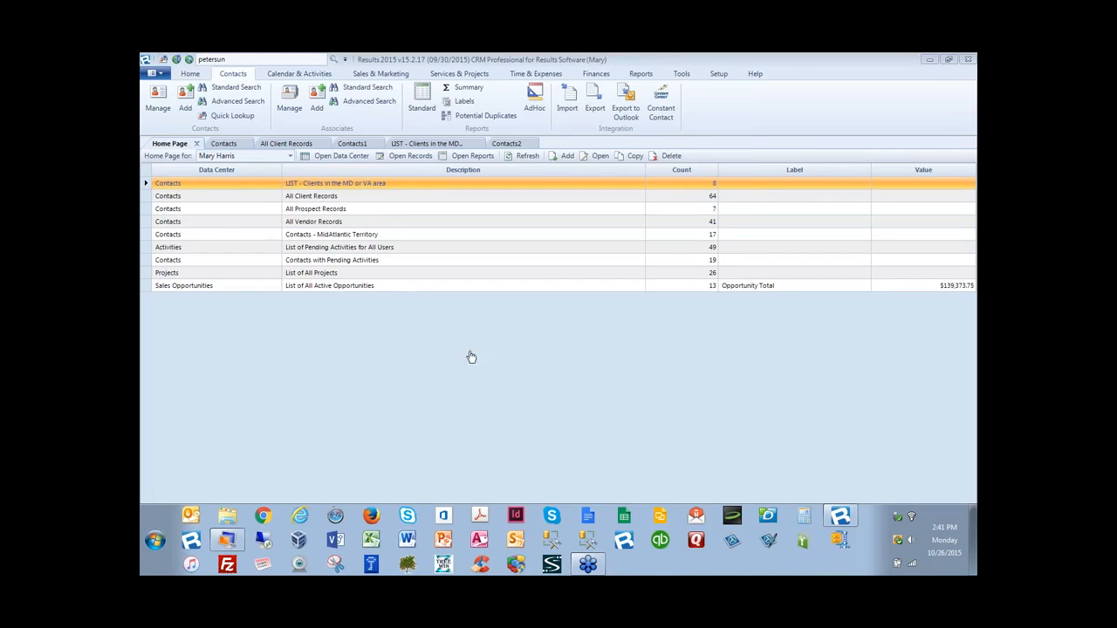
- Open a new 124-contact Contacts grid and launch the Ad Hoc Reports builder on it
click(538, 374)
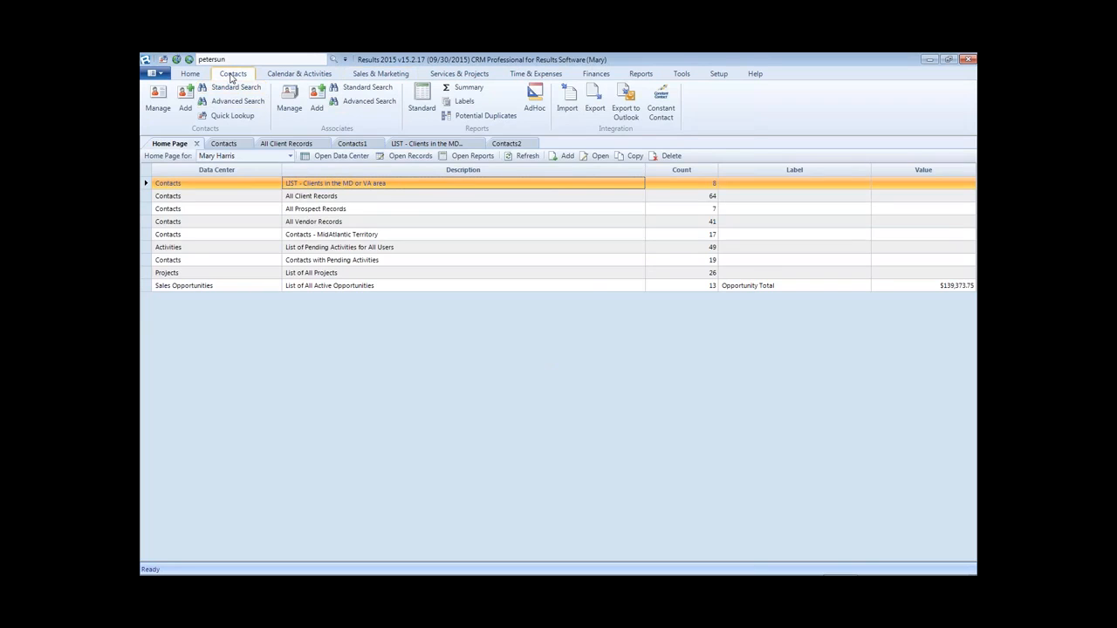
click(158, 100)
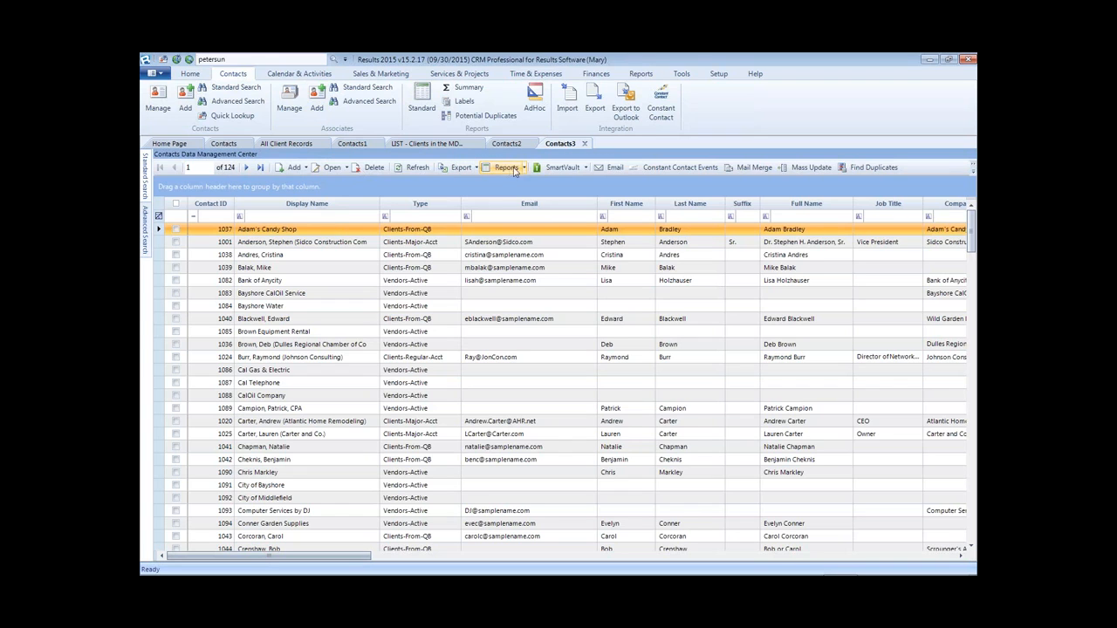
click(524, 169)
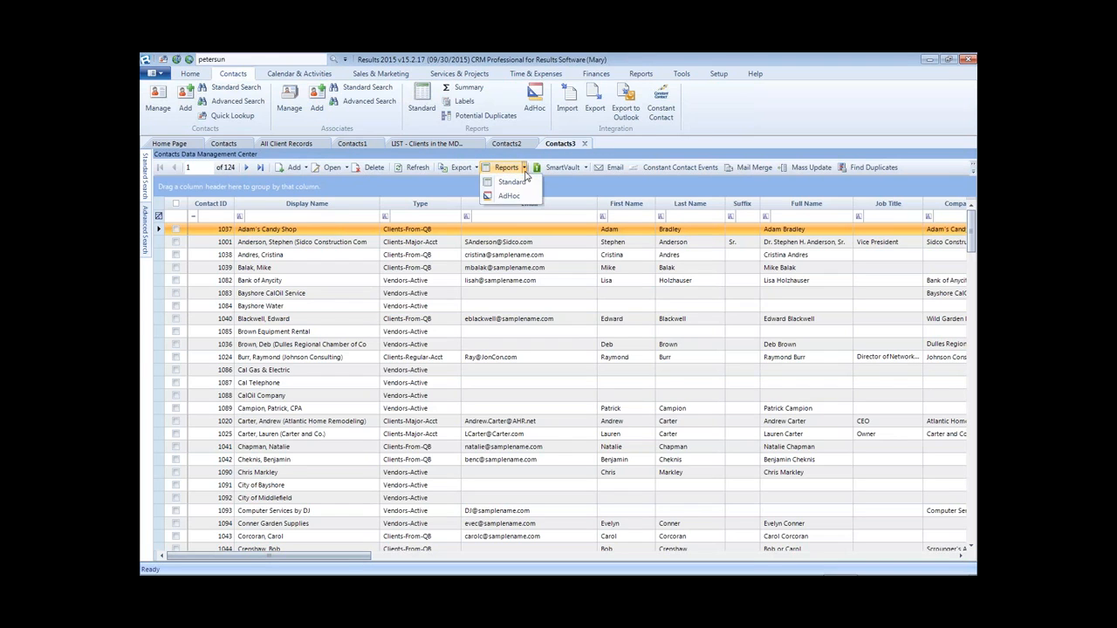
click(511, 196)
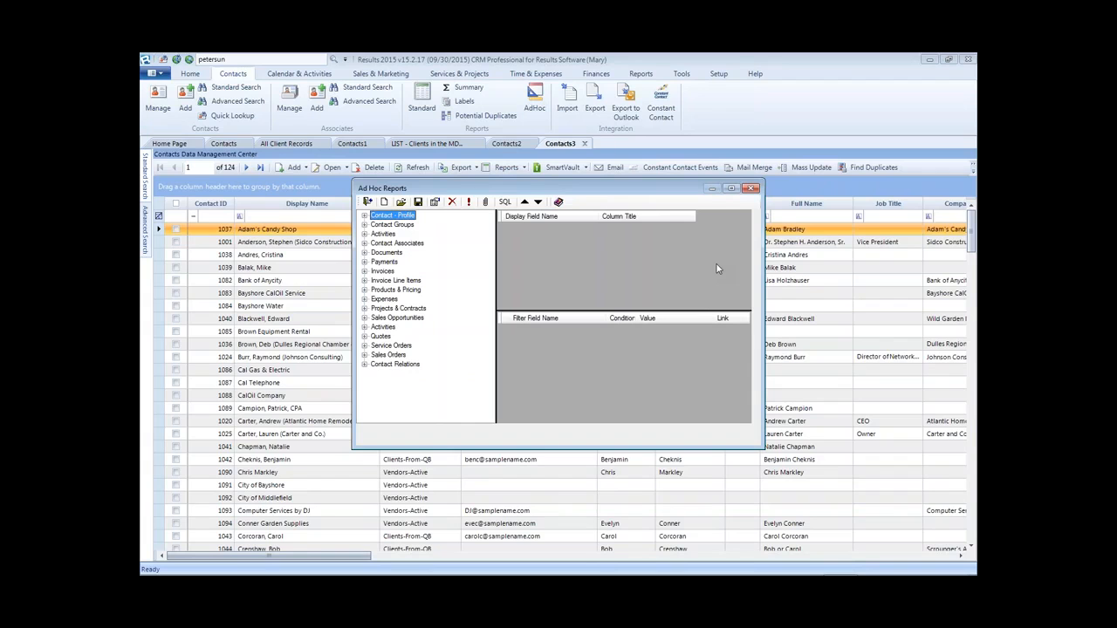
- Load the 'List of Email Addresses for All Active Clients' query and check its file output options
click(402, 202)
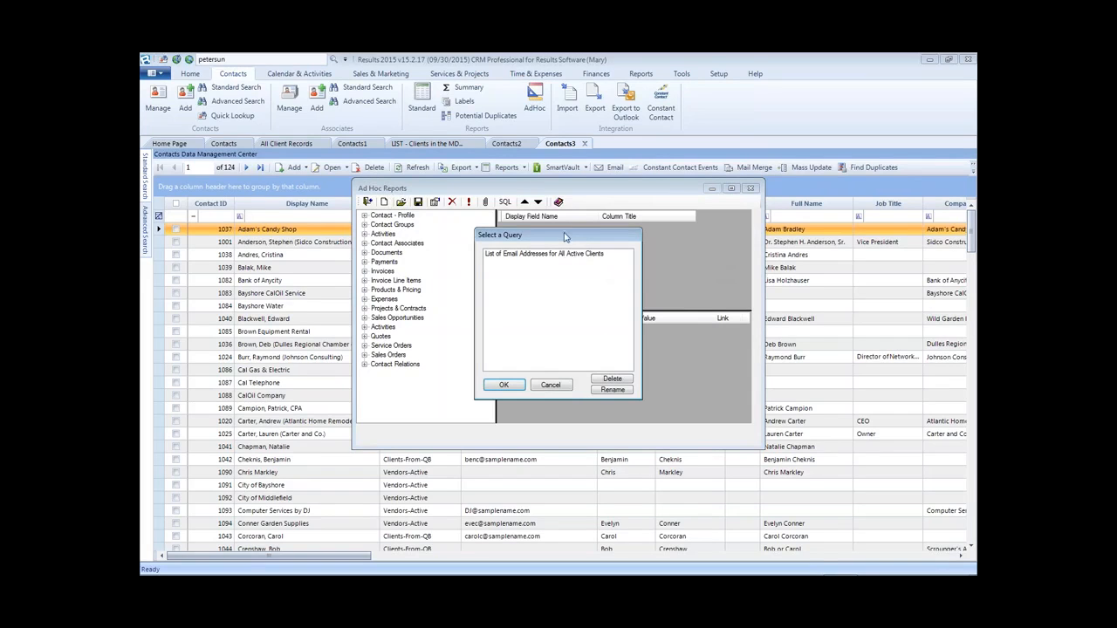
double_click(509, 256)
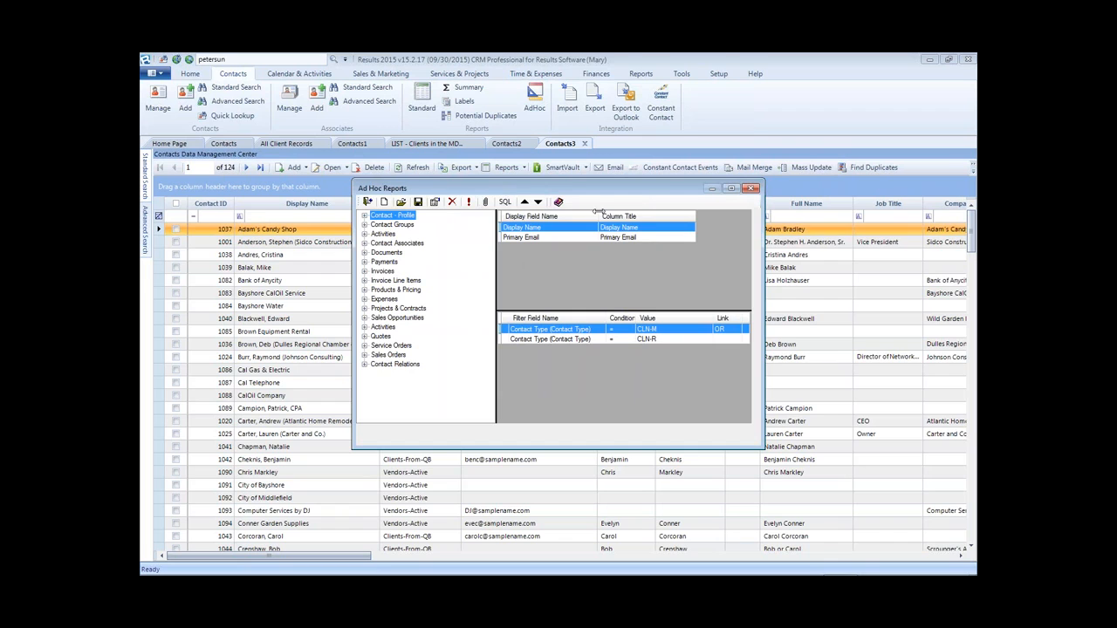
click(485, 201)
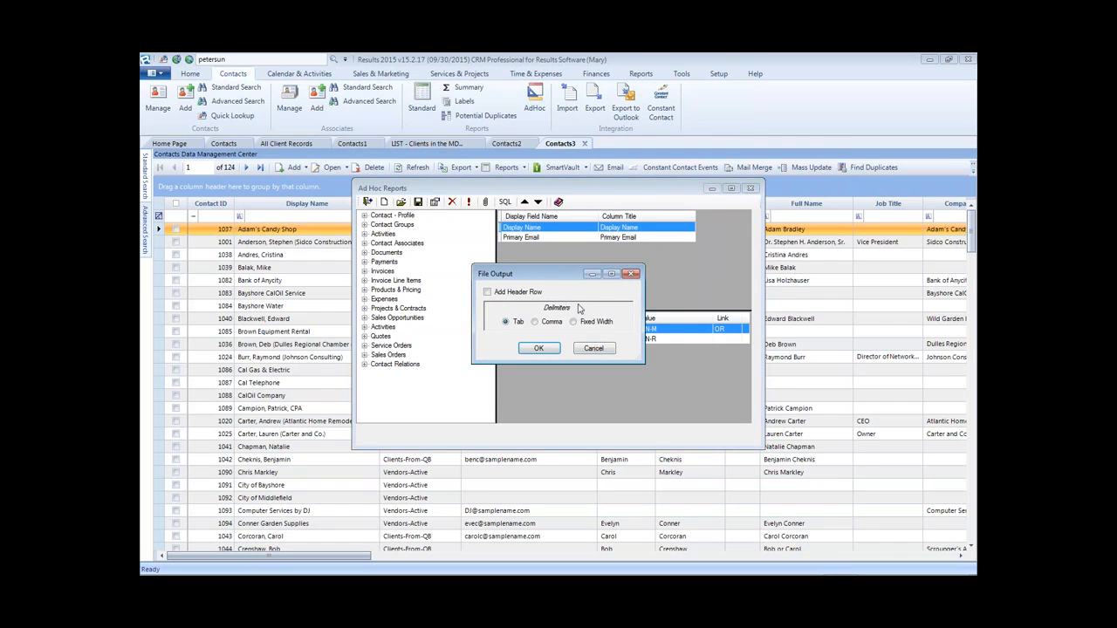
click(632, 275)
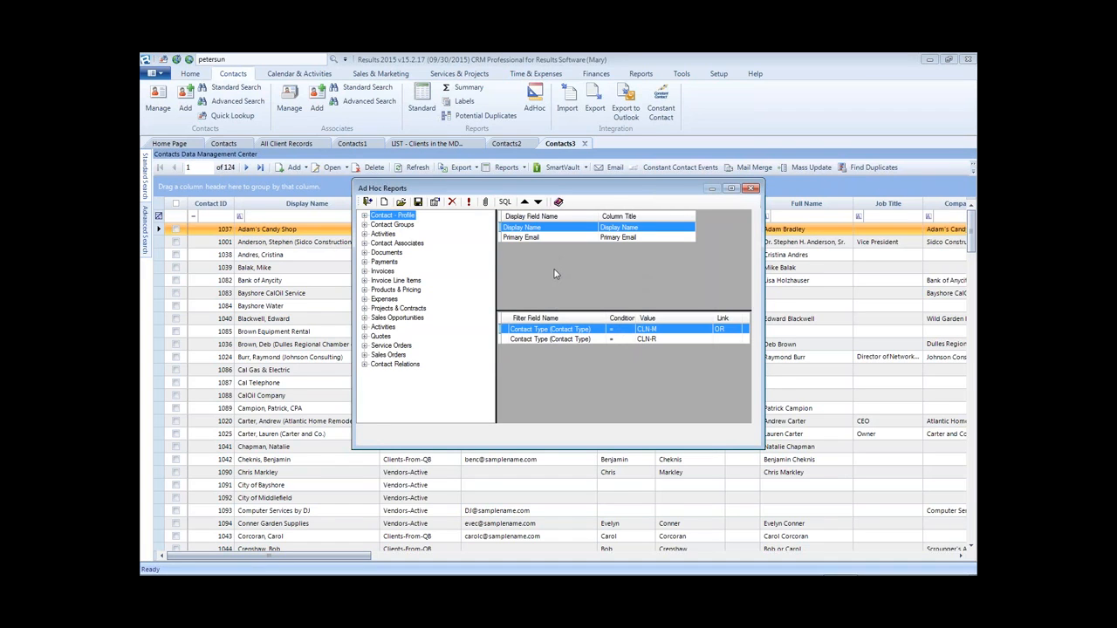
- Save a copy of the query as 'List of Email Addresses for All Active Prospects'
click(418, 202)
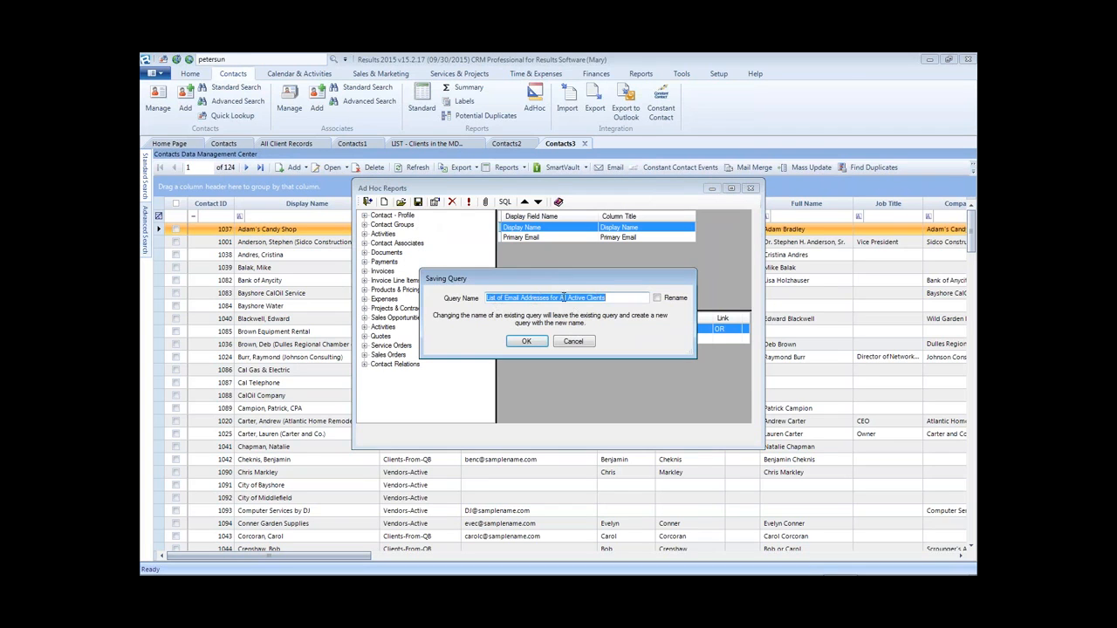
click(583, 297)
double_click(595, 297)
text(Prospec)
key(Return)
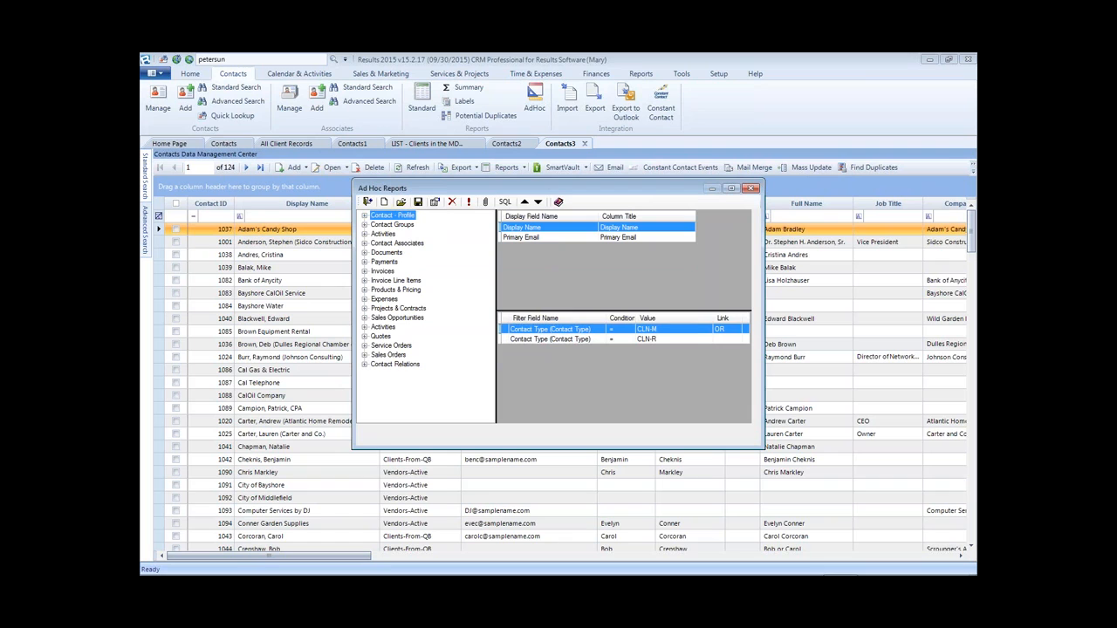
- Start renaming the Active Prospects email query, cancel to keep its name, and close the list
click(401, 202)
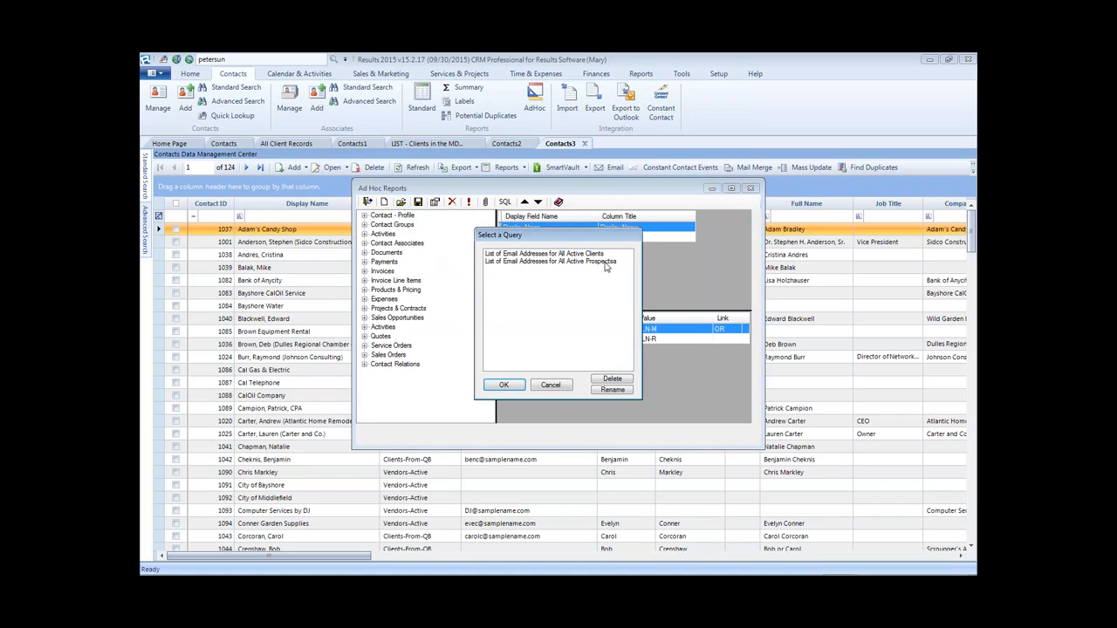
click(611, 262)
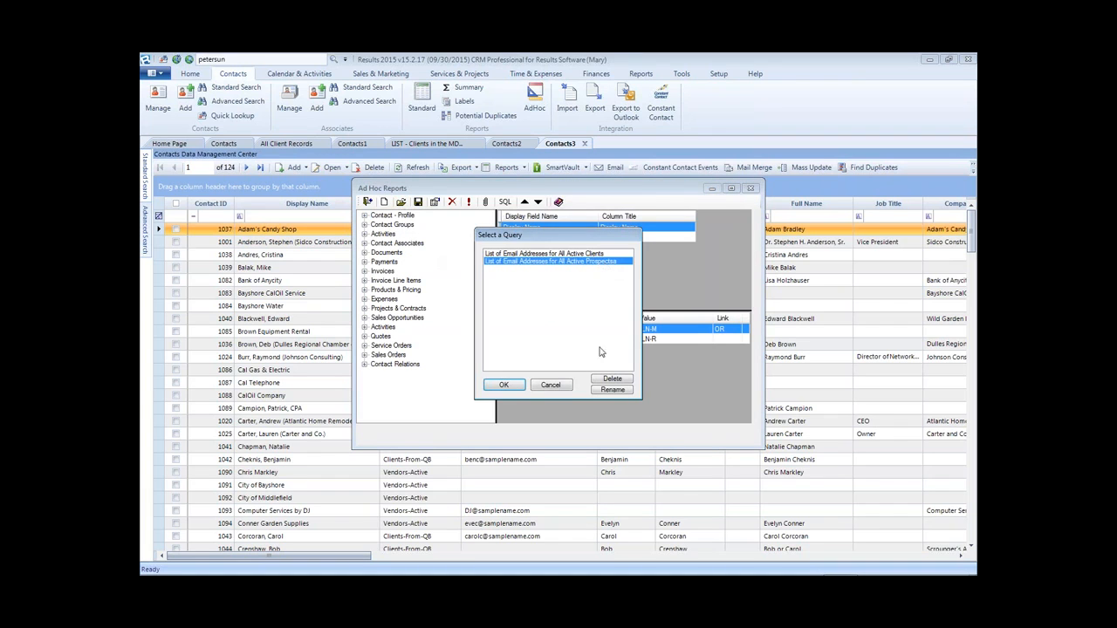
click(613, 390)
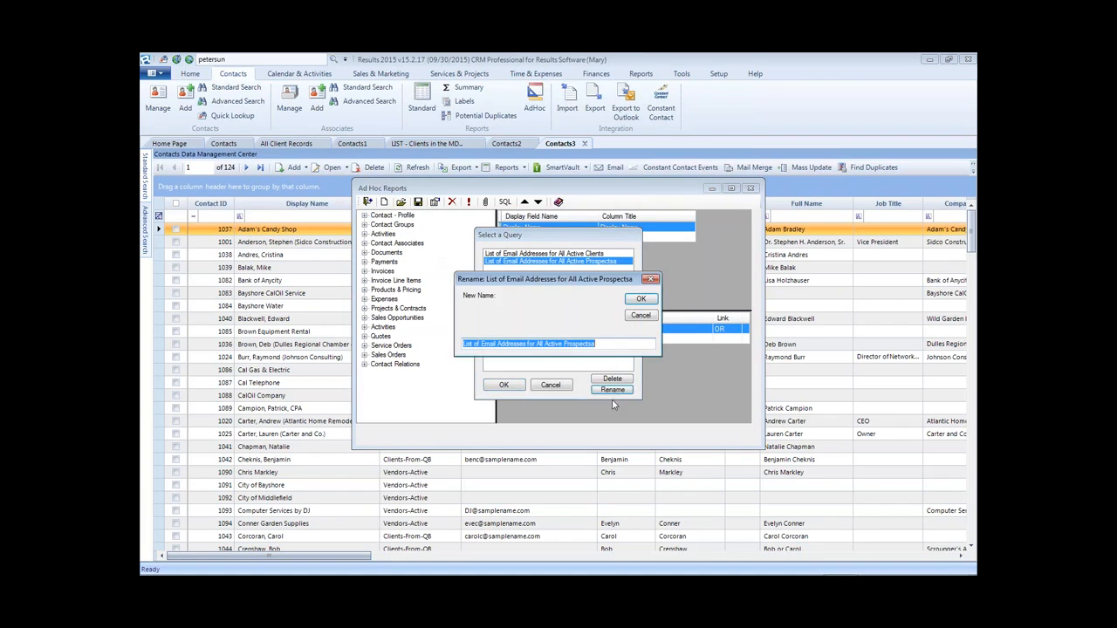
click(591, 345)
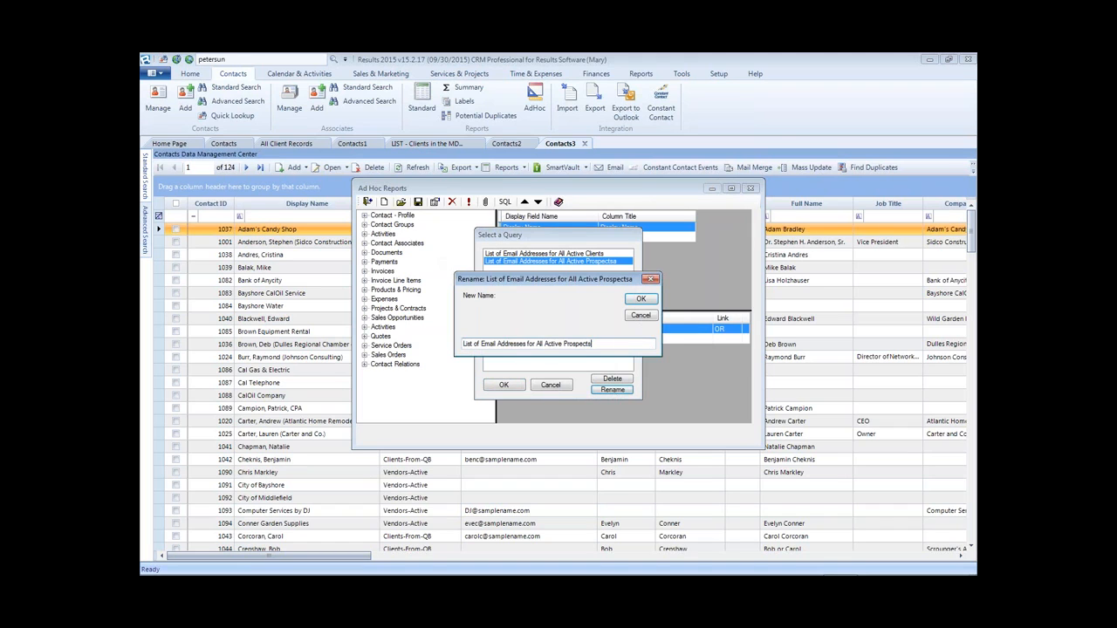
click(641, 316)
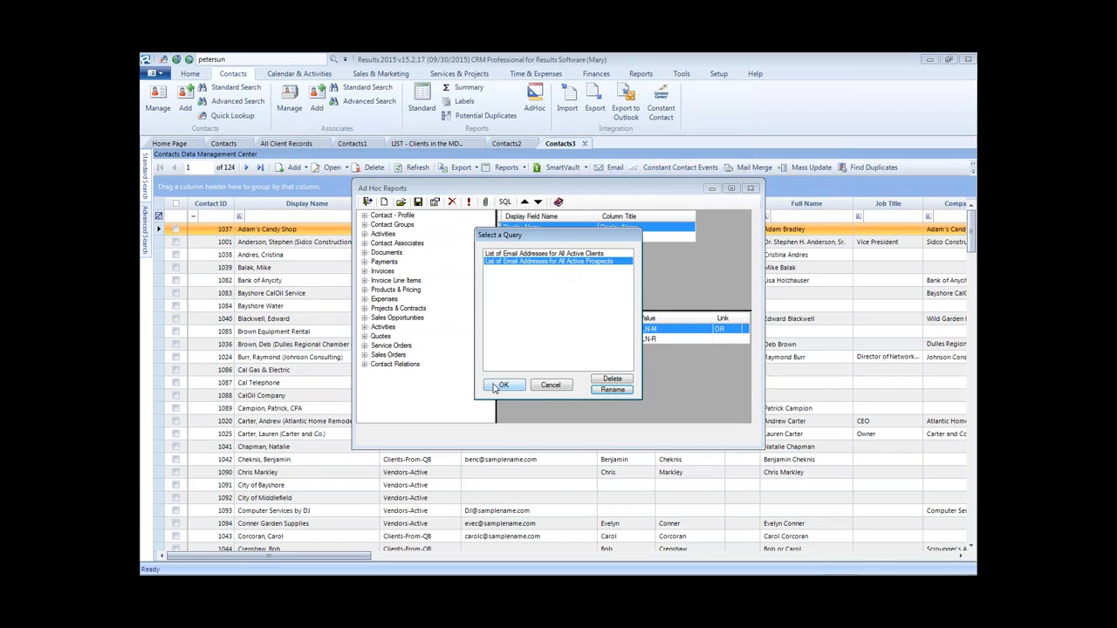
click(551, 386)
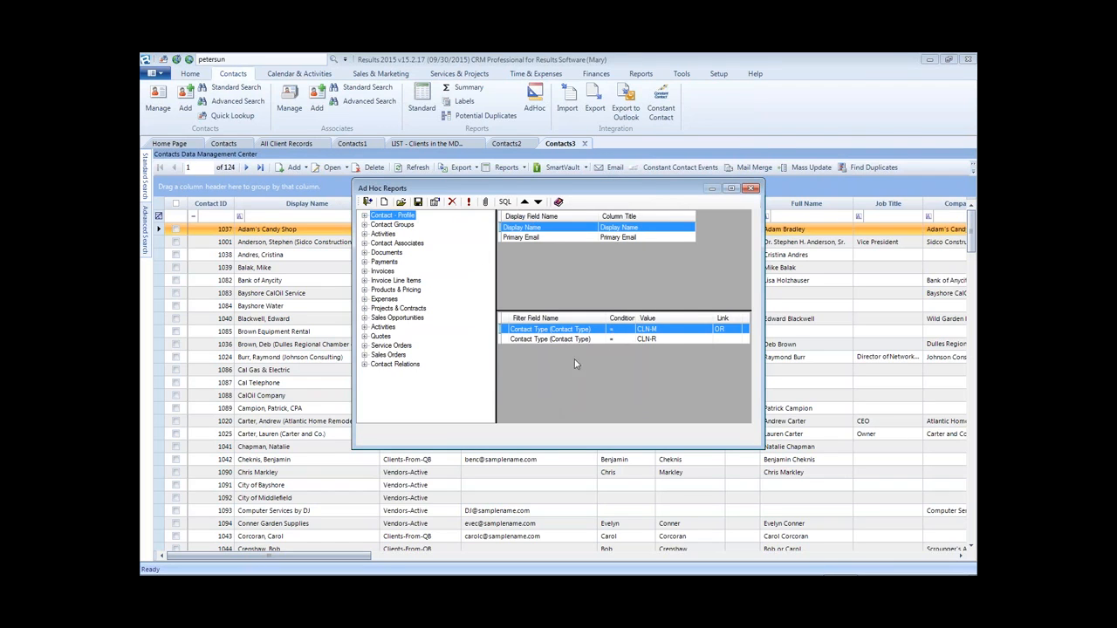
- Set the first Contact Type filter's value to Prospects: Active Prospects
double_click(569, 330)
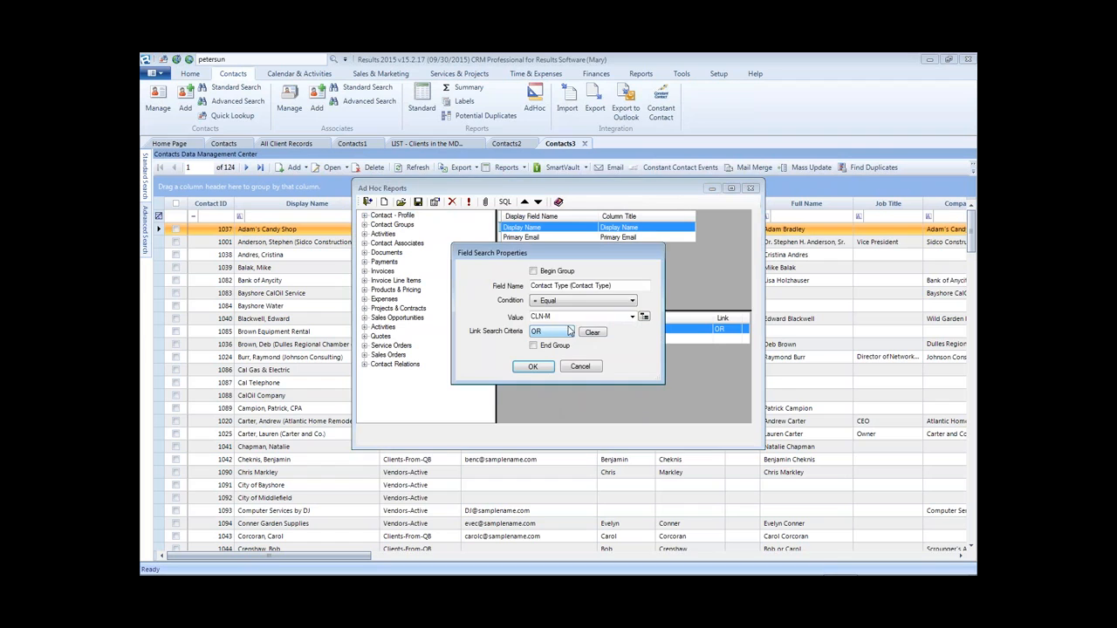
click(632, 318)
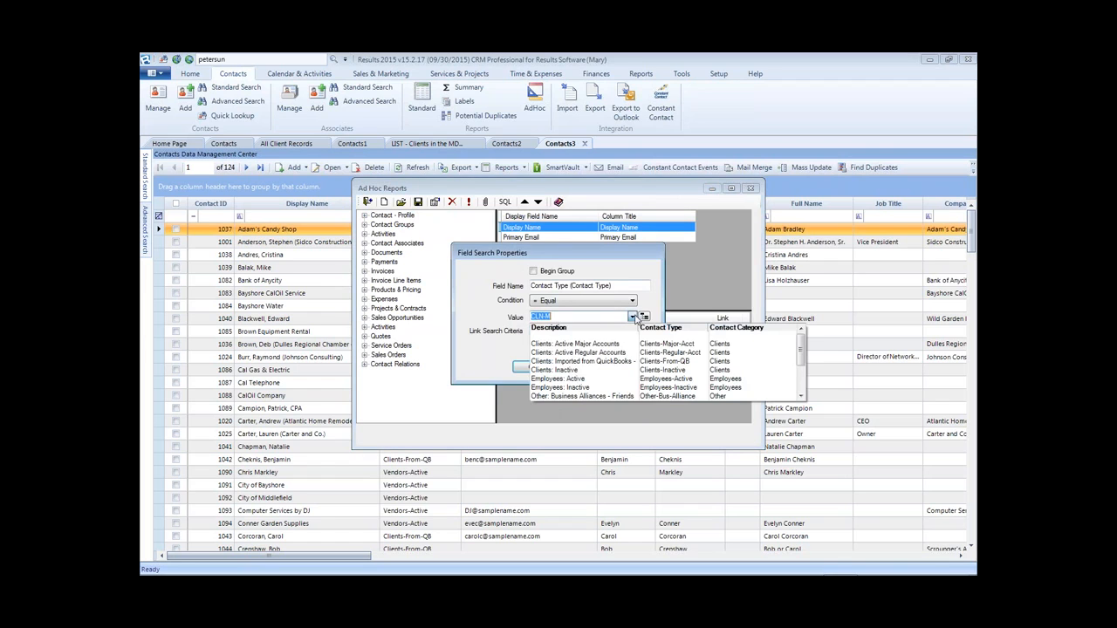
click(802, 397)
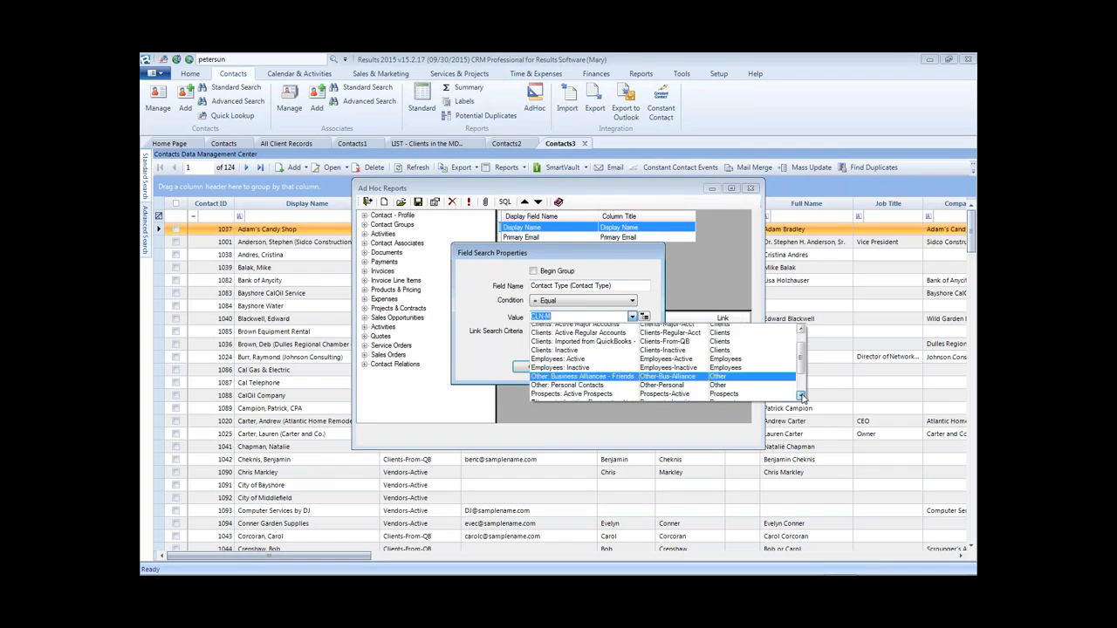
click(802, 397)
click(801, 398)
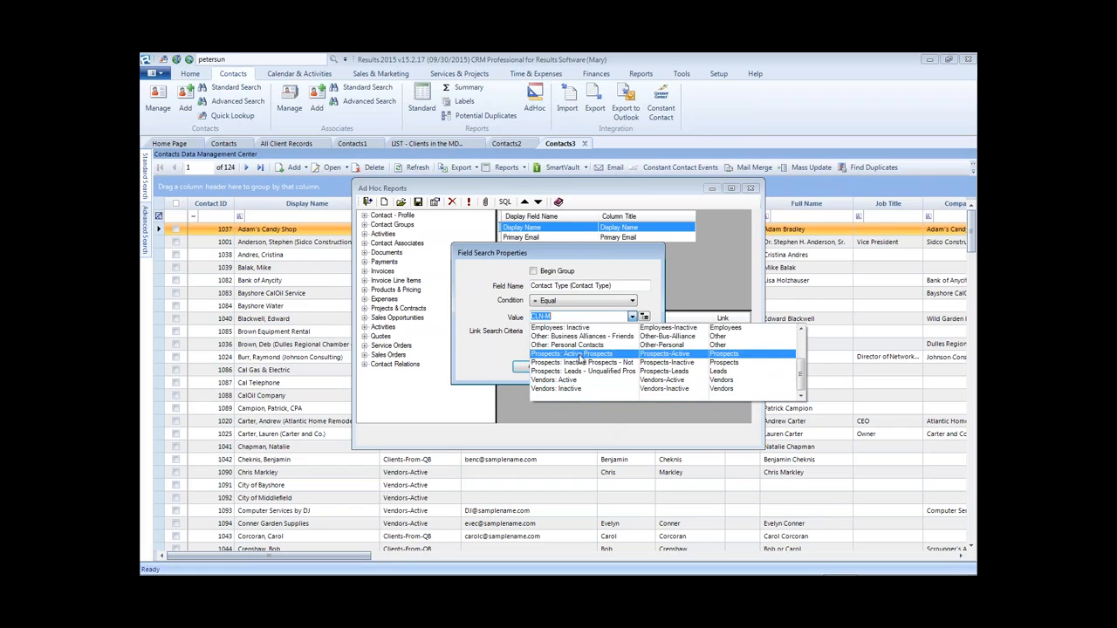
click(580, 359)
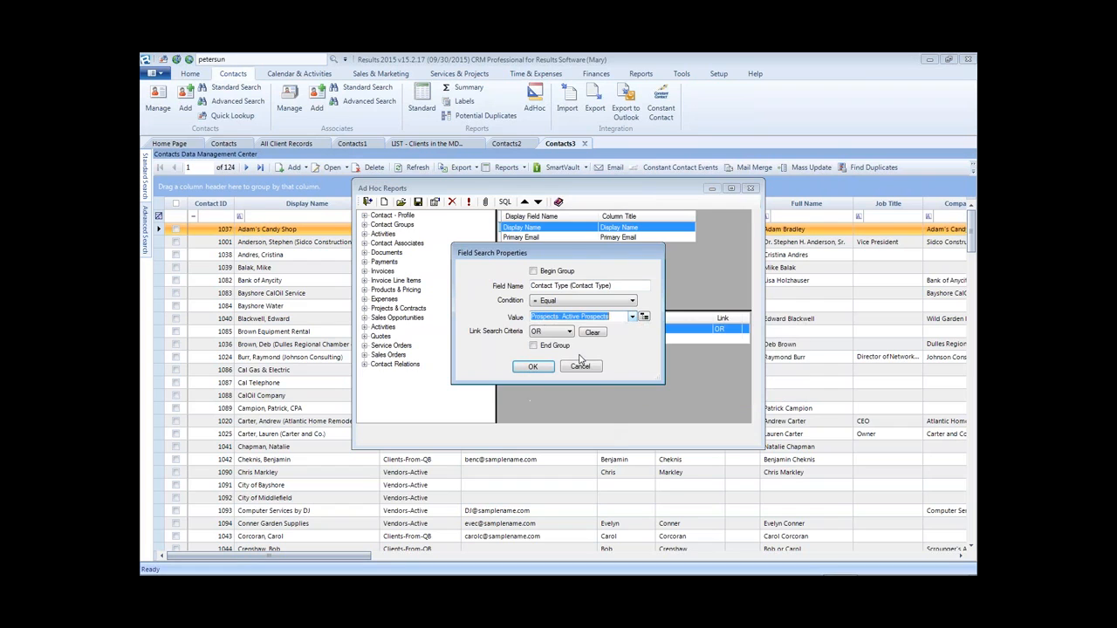
click(533, 367)
- Set the second Contact Type filter's value to Prospects: Leads - Unqualified Prospects
double_click(649, 339)
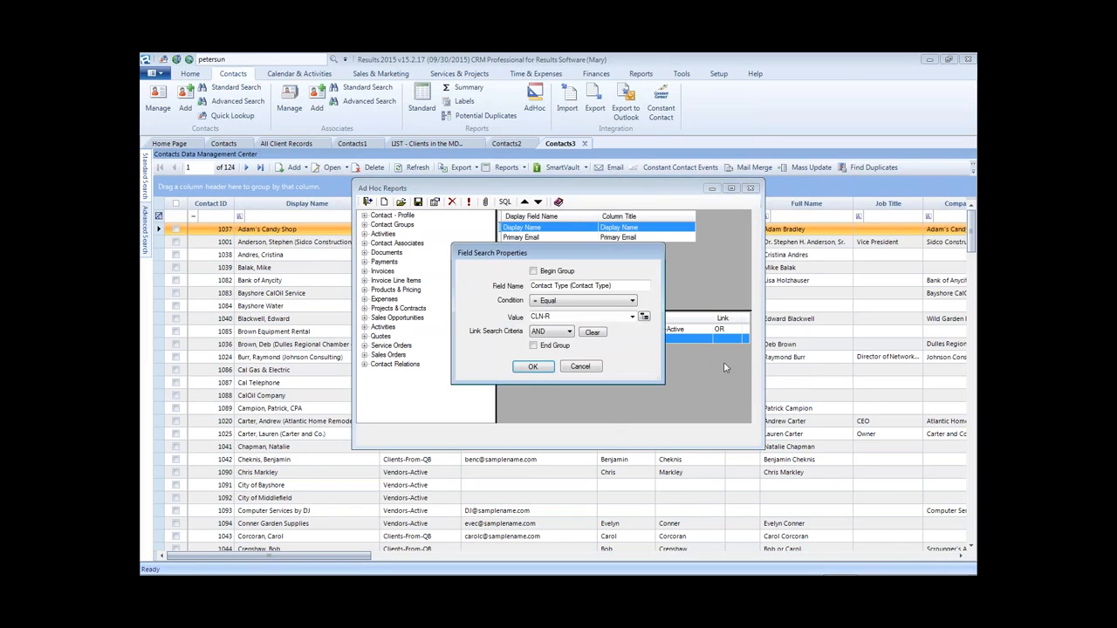
click(645, 318)
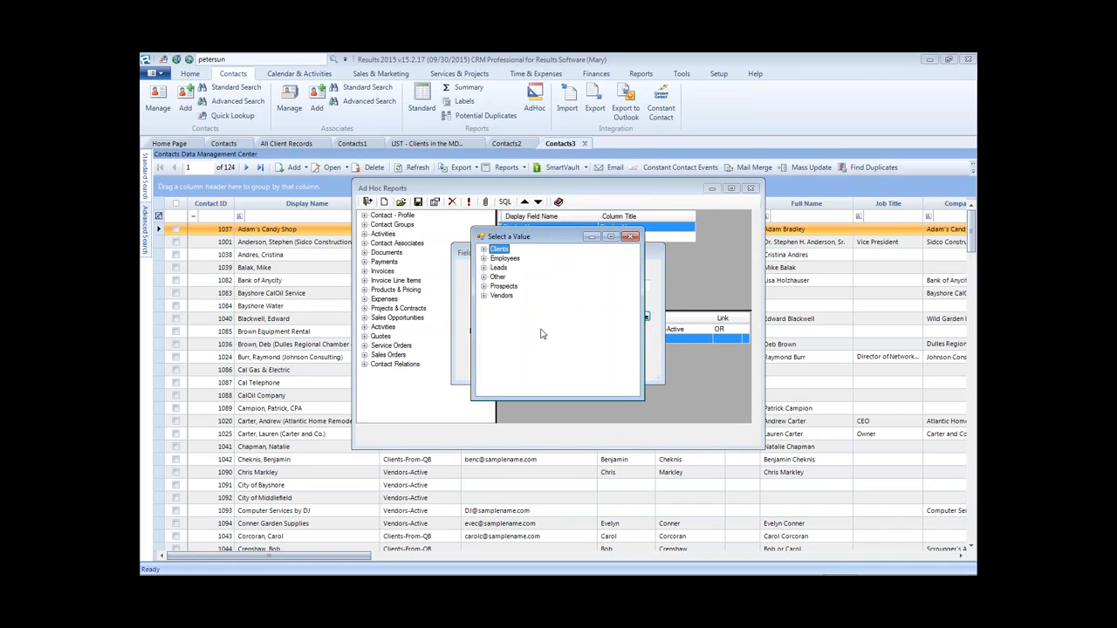
click(483, 268)
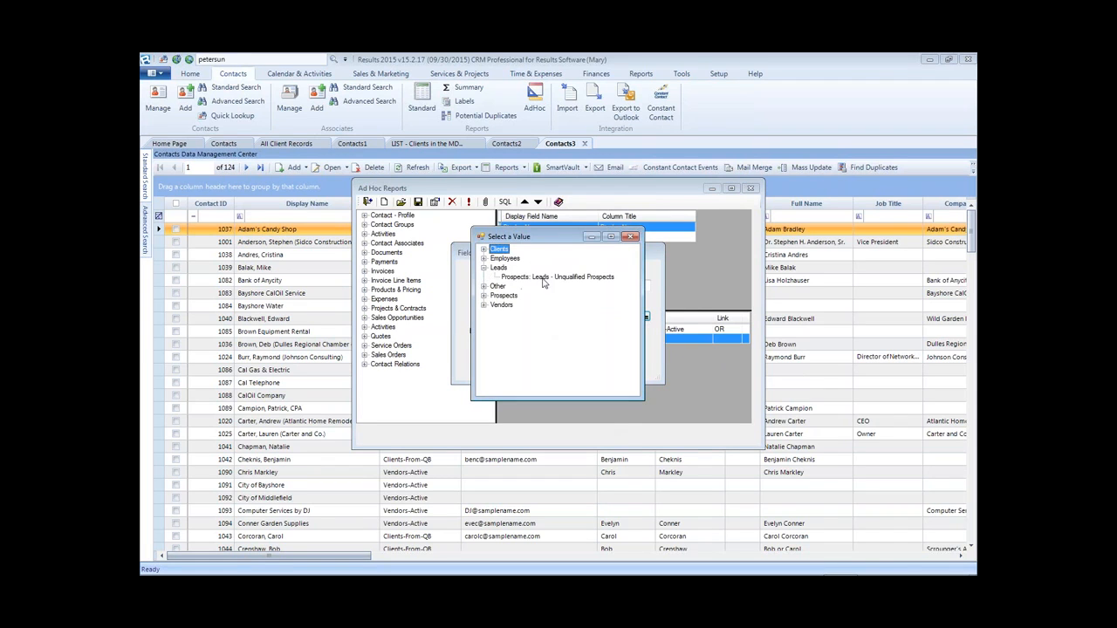
double_click(544, 278)
click(632, 316)
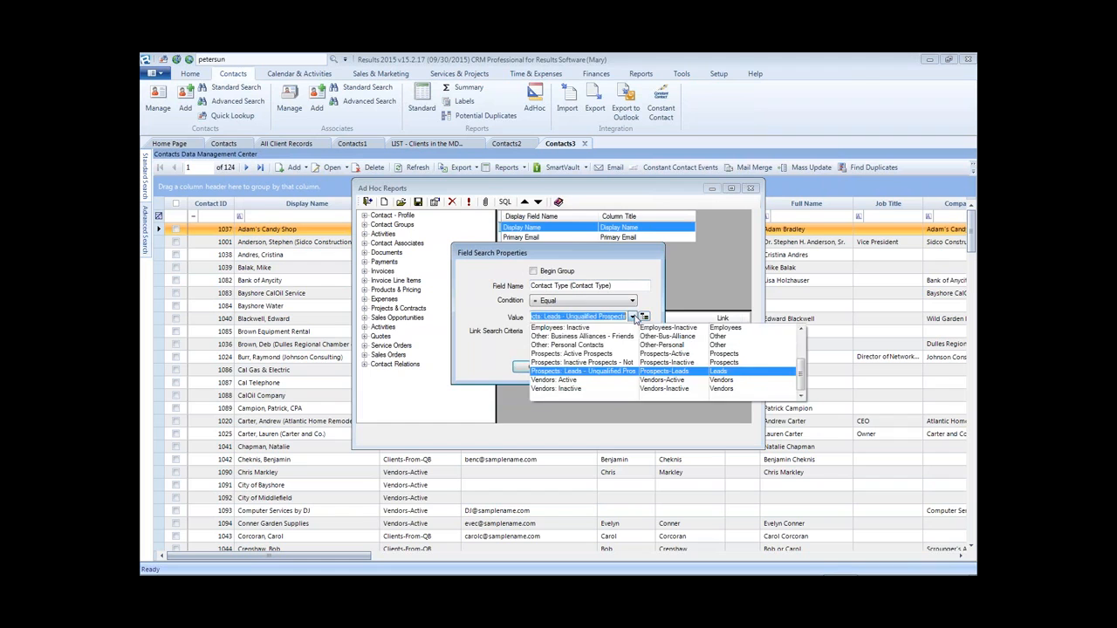
click(632, 316)
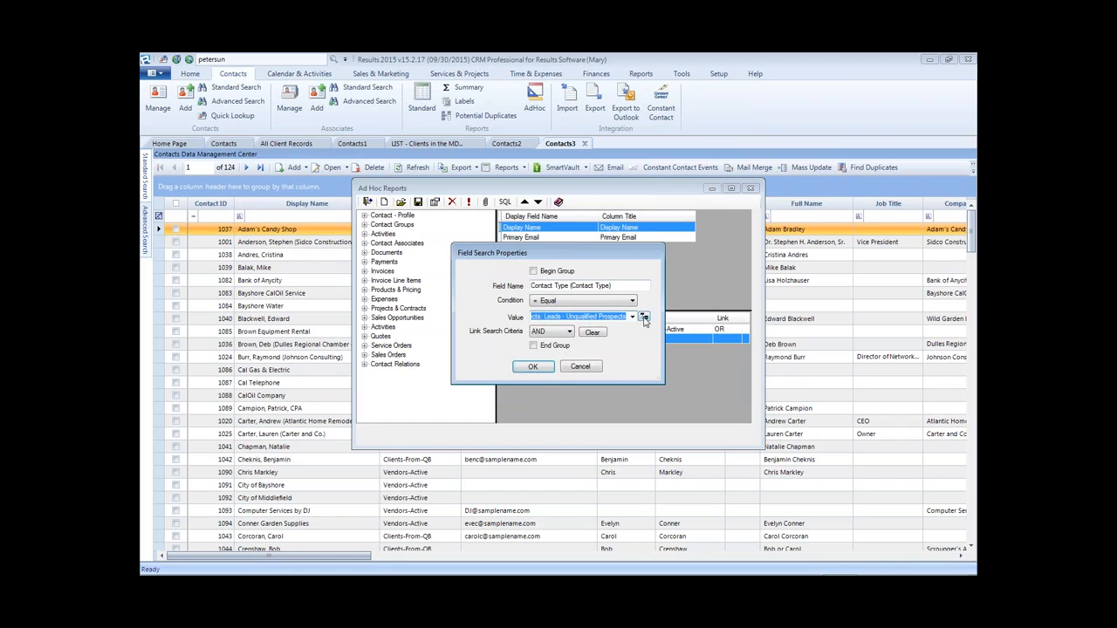
click(532, 367)
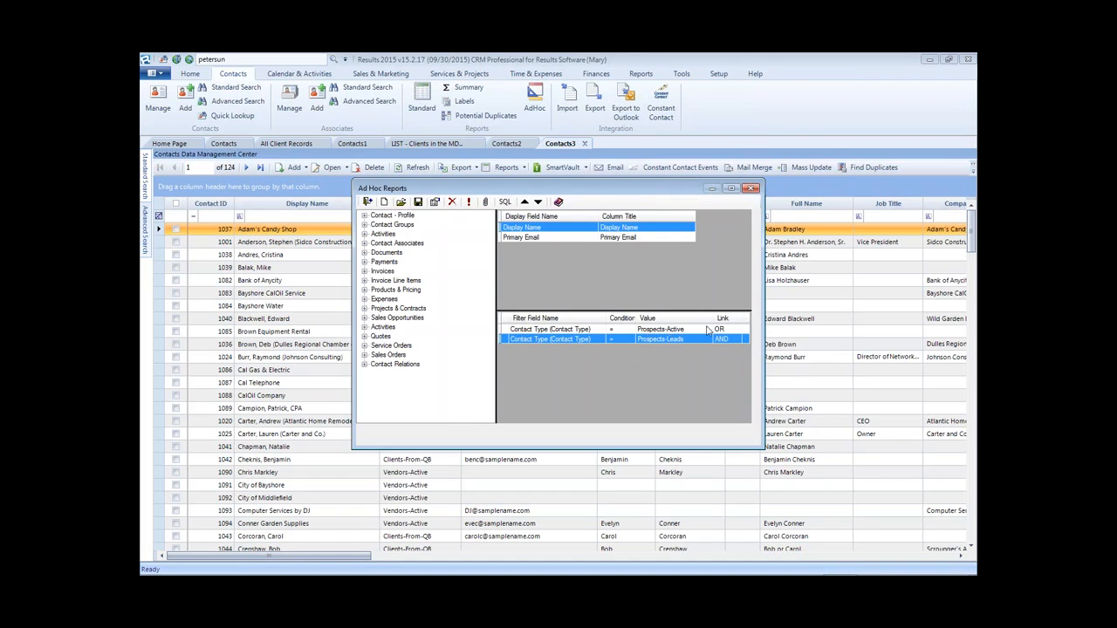
- Save the query under its current name, then run it to preview the 7 matching contacts
click(419, 204)
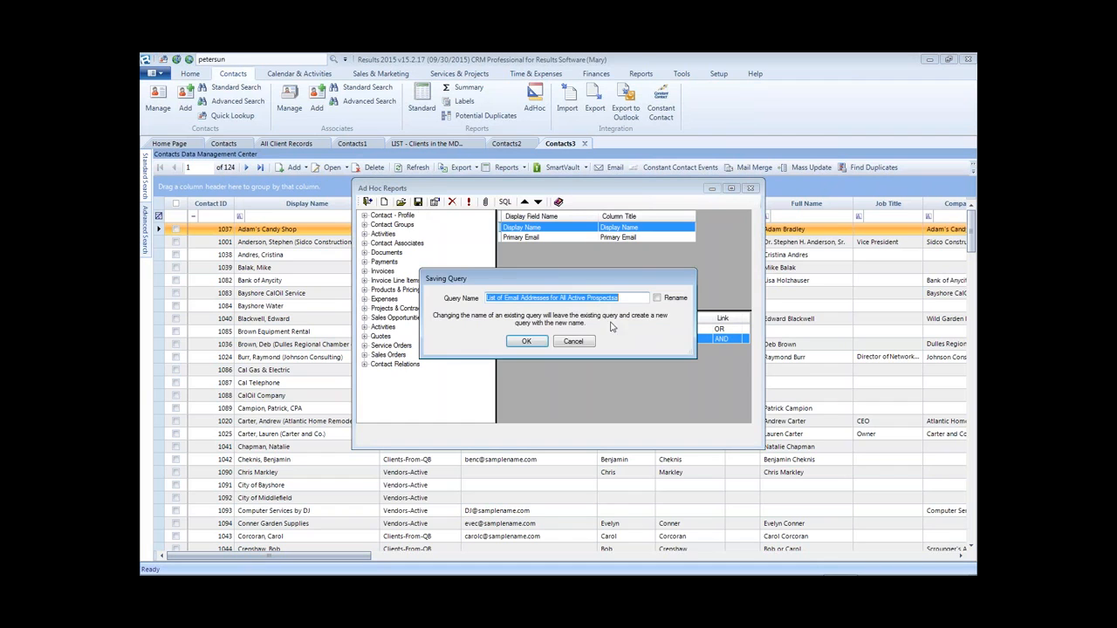
click(528, 342)
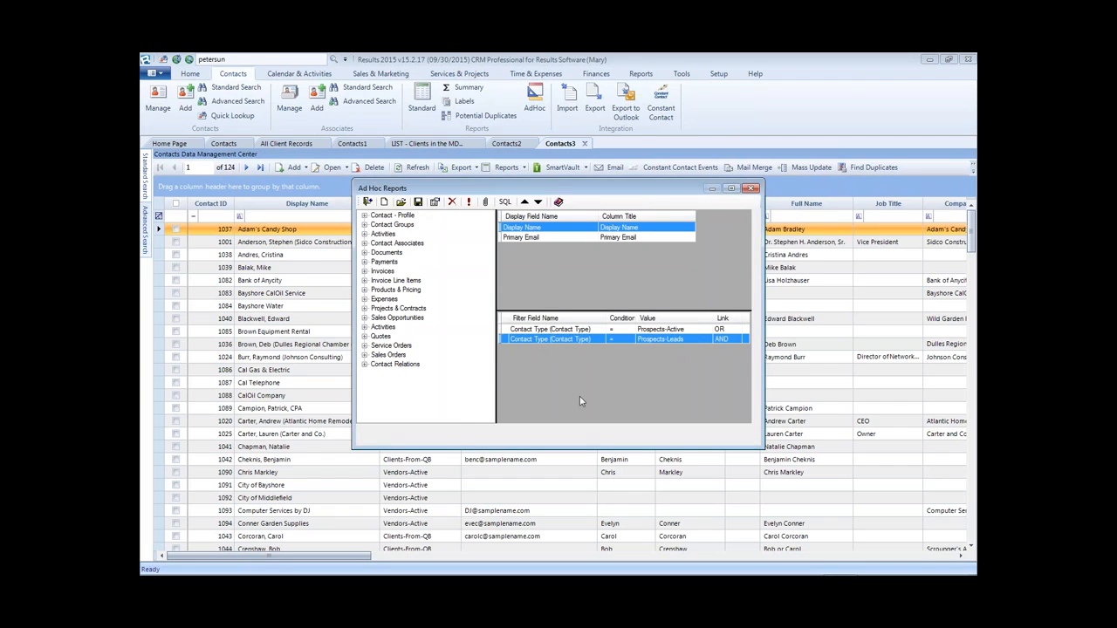
click(469, 202)
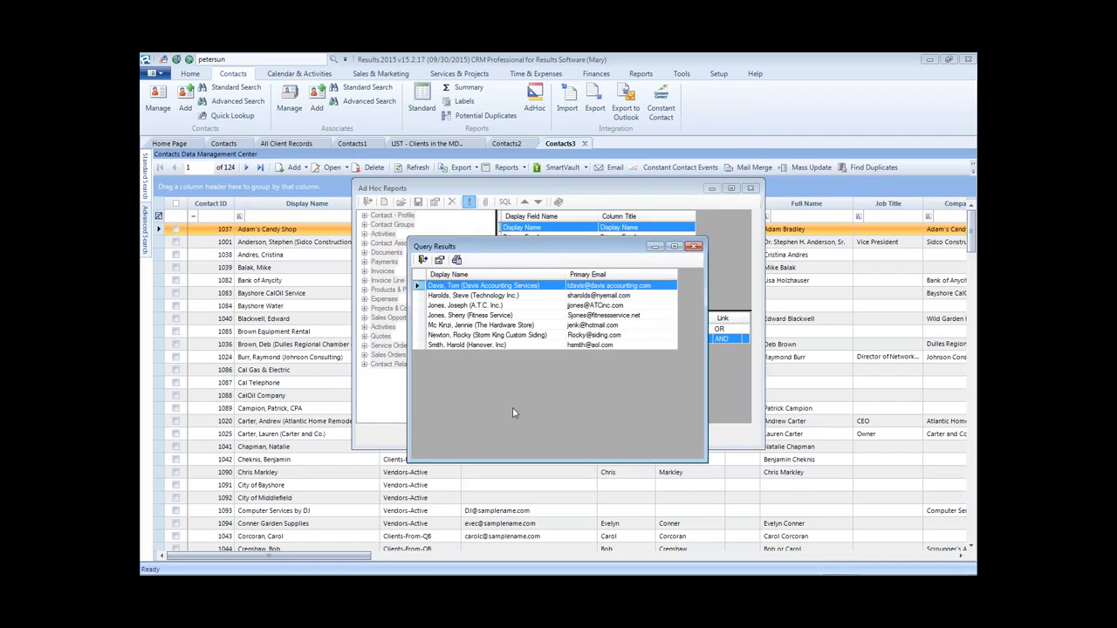
drag(707, 301, 759, 288)
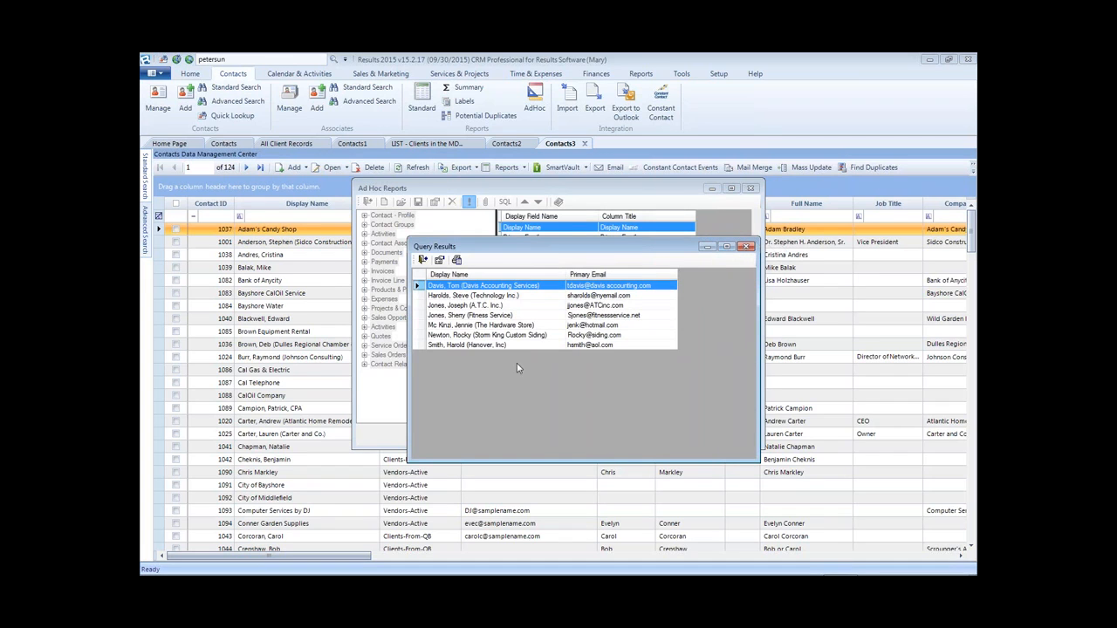
click(748, 246)
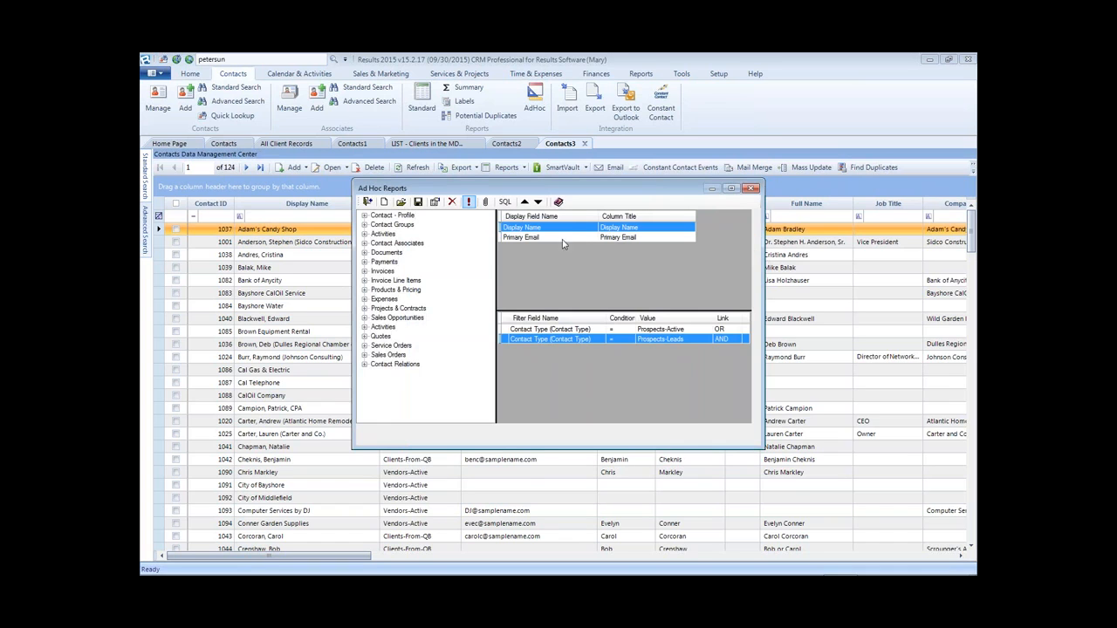
- Add ID and Contact Type (Contact Type) from Contact - Profile to the query's output columns
click(364, 217)
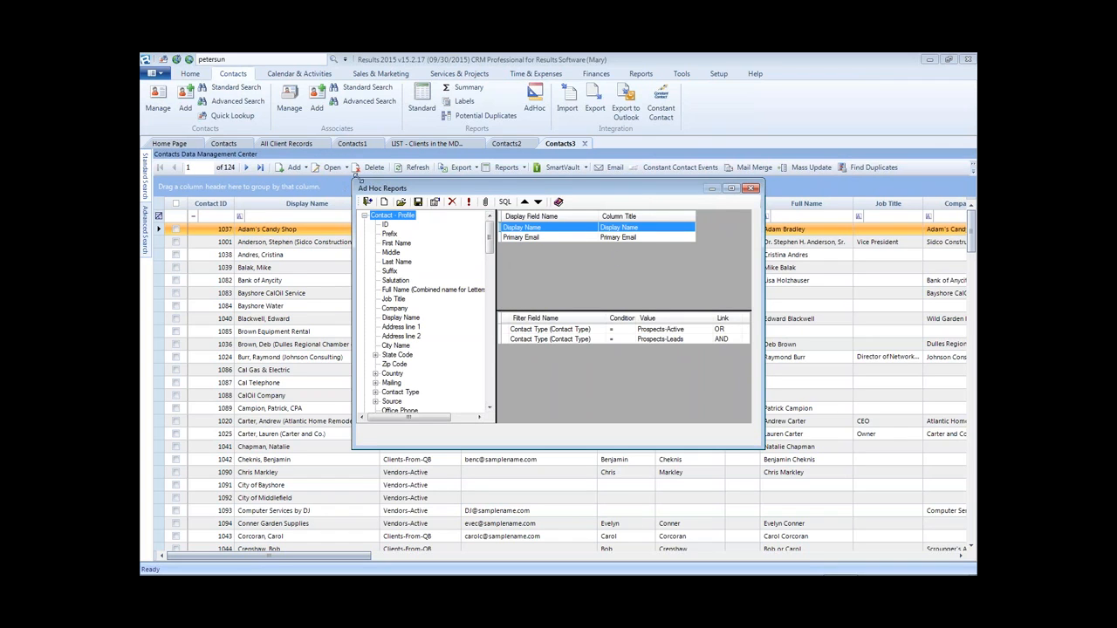
drag(353, 182, 329, 137)
drag(333, 125, 333, 121)
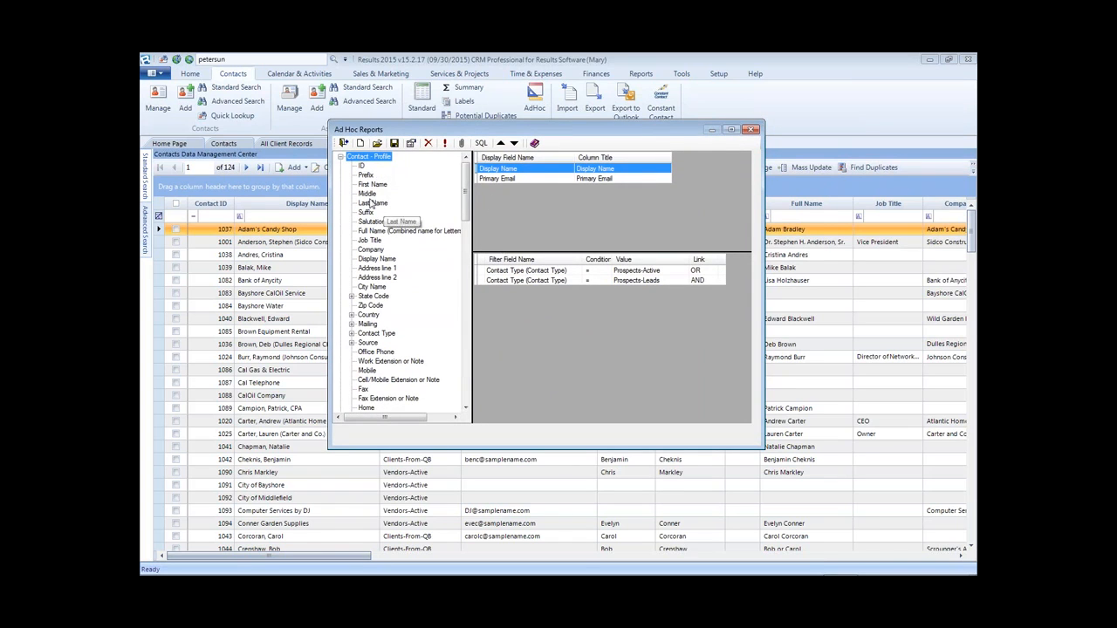
click(361, 167)
double_click(361, 167)
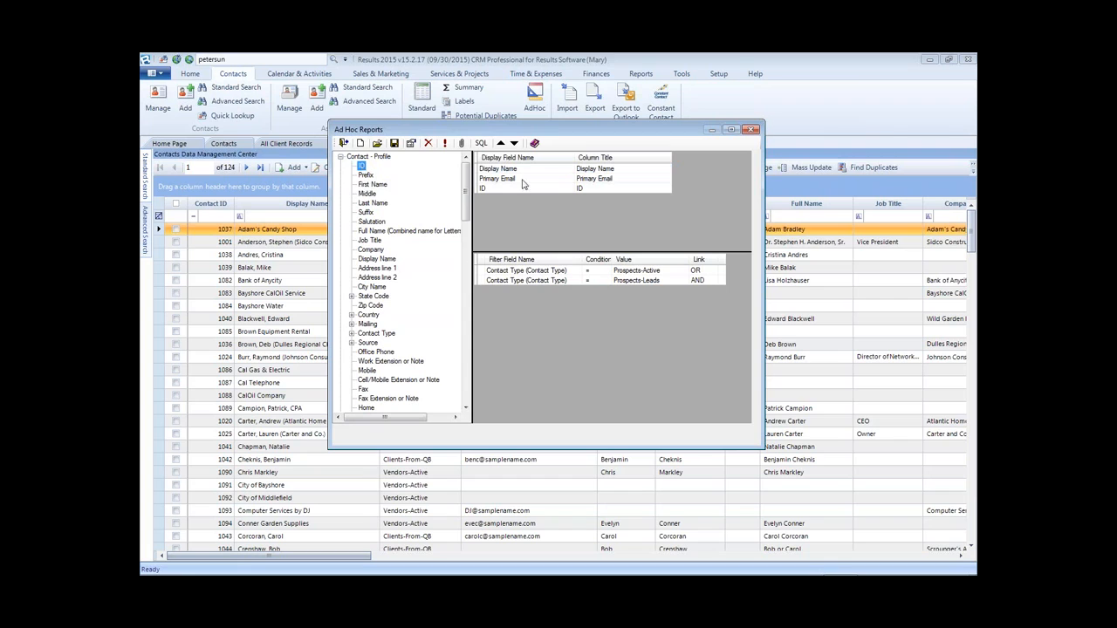
click(351, 333)
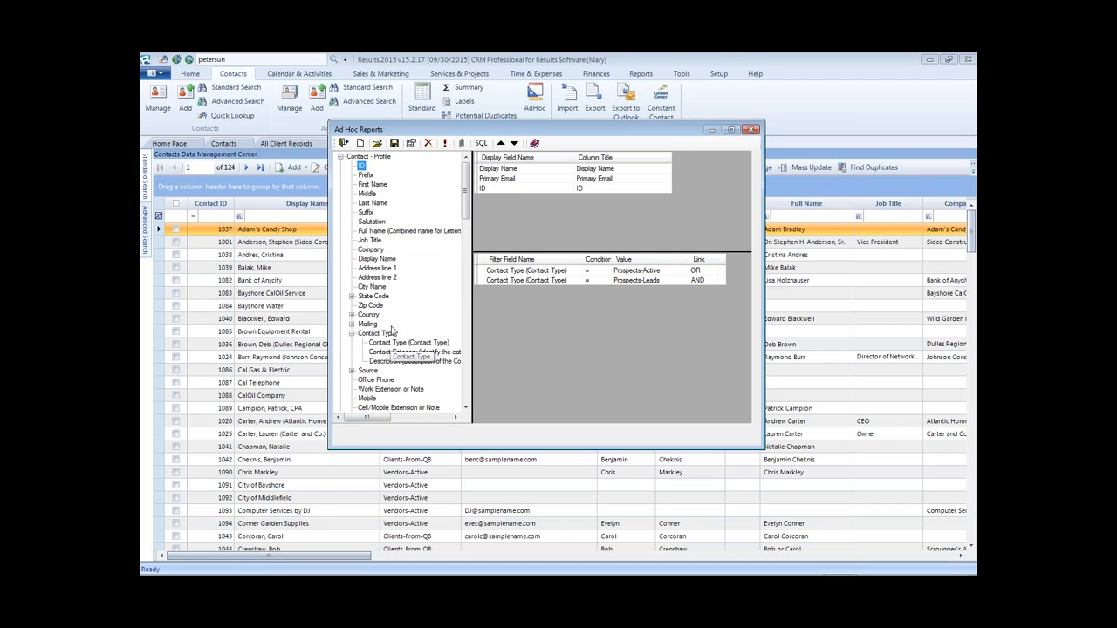
drag(395, 348, 554, 209)
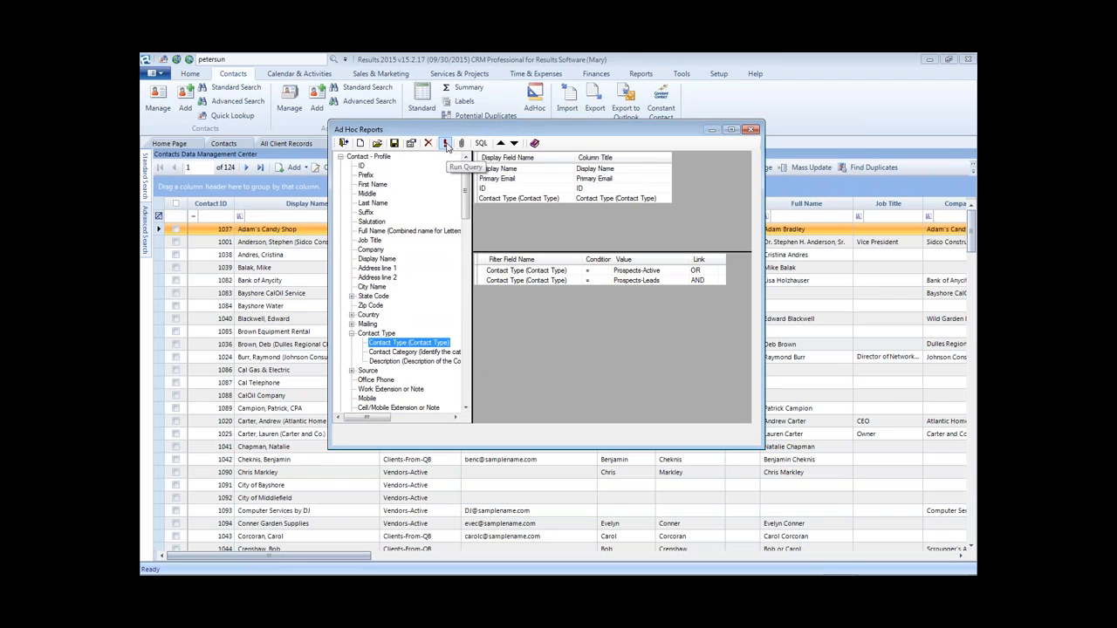
- Run the query, check the 7 results with the new ID and Contact Type columns, then close the preview
click(446, 145)
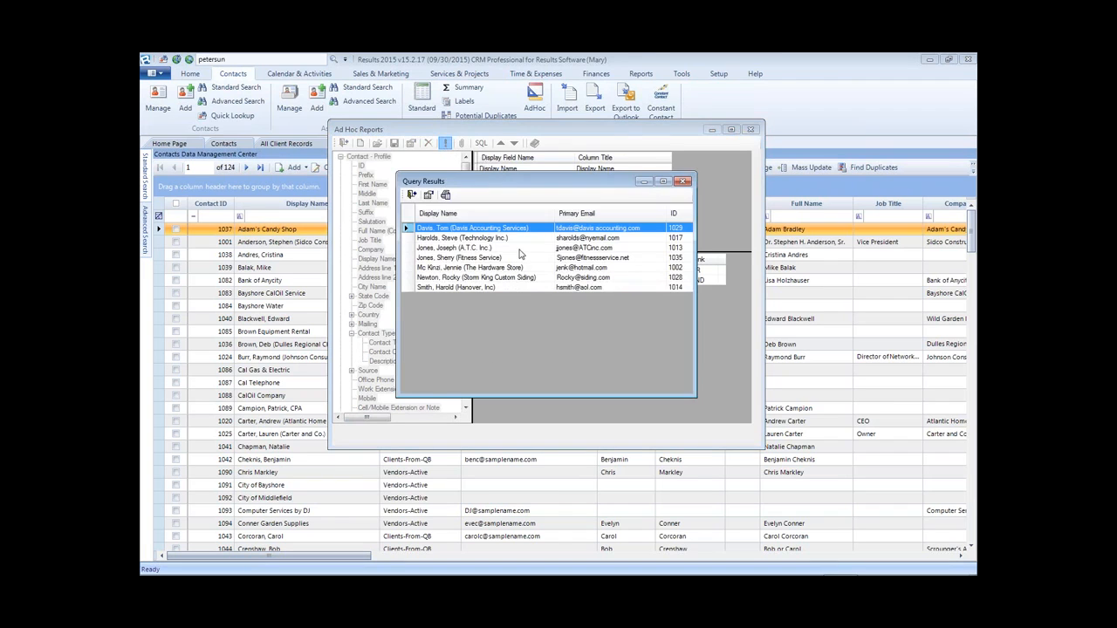
drag(696, 213, 839, 196)
click(771, 258)
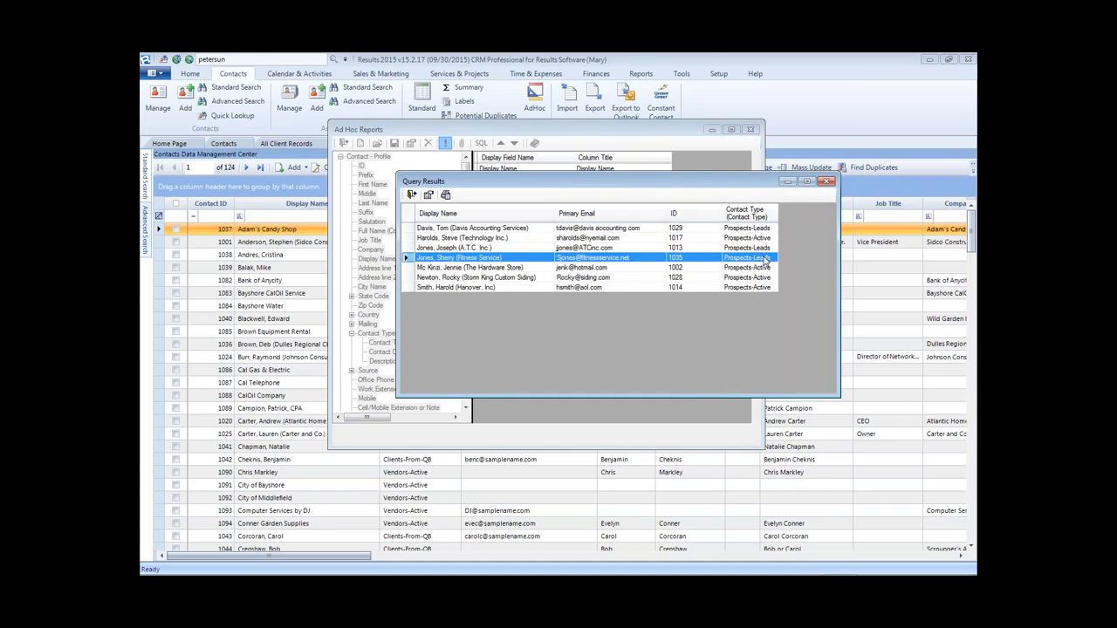
click(766, 239)
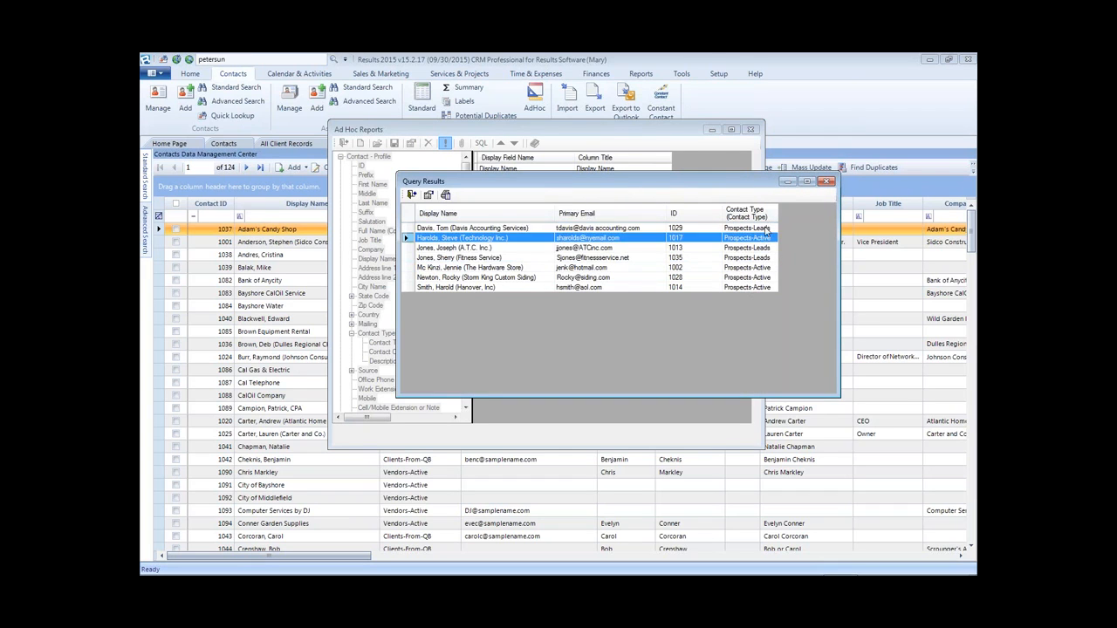
click(769, 228)
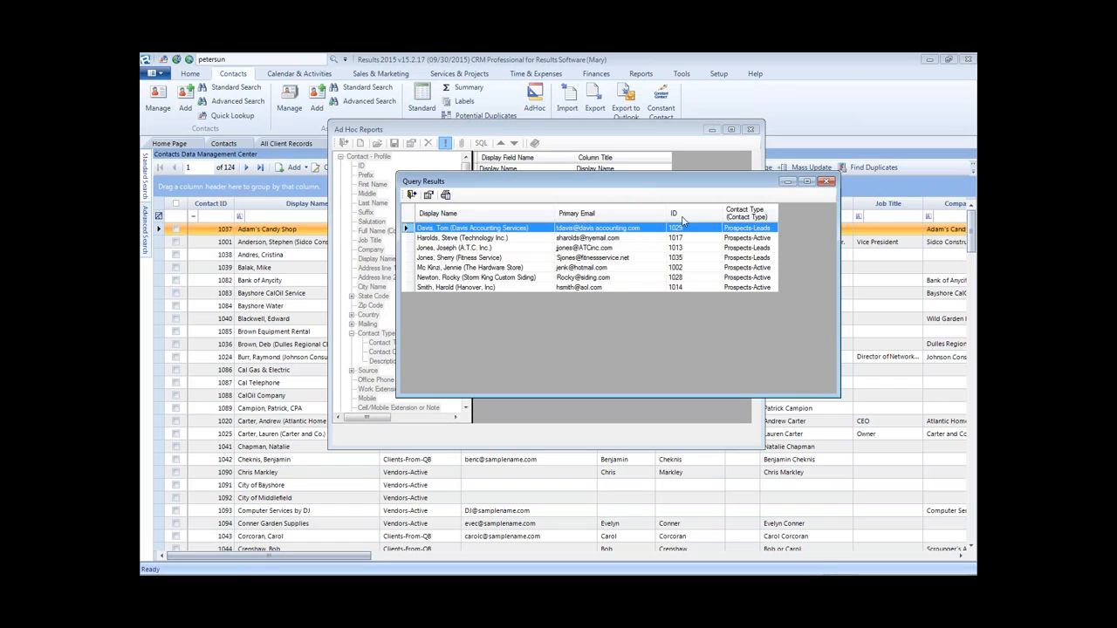
click(827, 182)
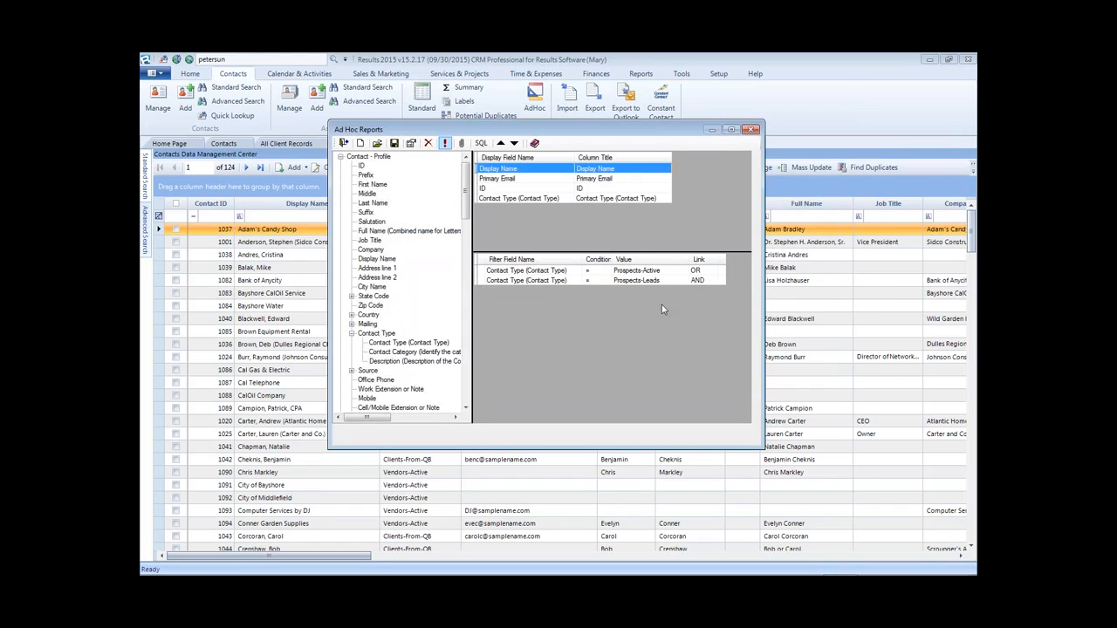
- Retitle the Contact Type (Contact Type) column to 'Type' and set its sort order
double_click(500, 200)
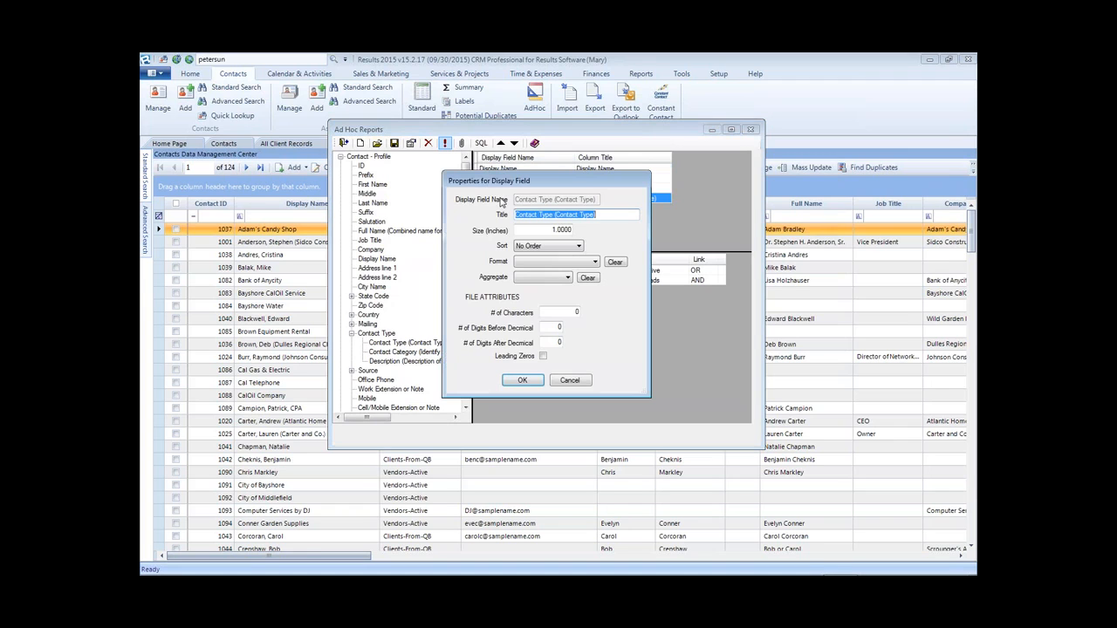
drag(609, 214, 556, 214)
key(BackSpace)
key(shift+ctrl+Right)
key(Delete)
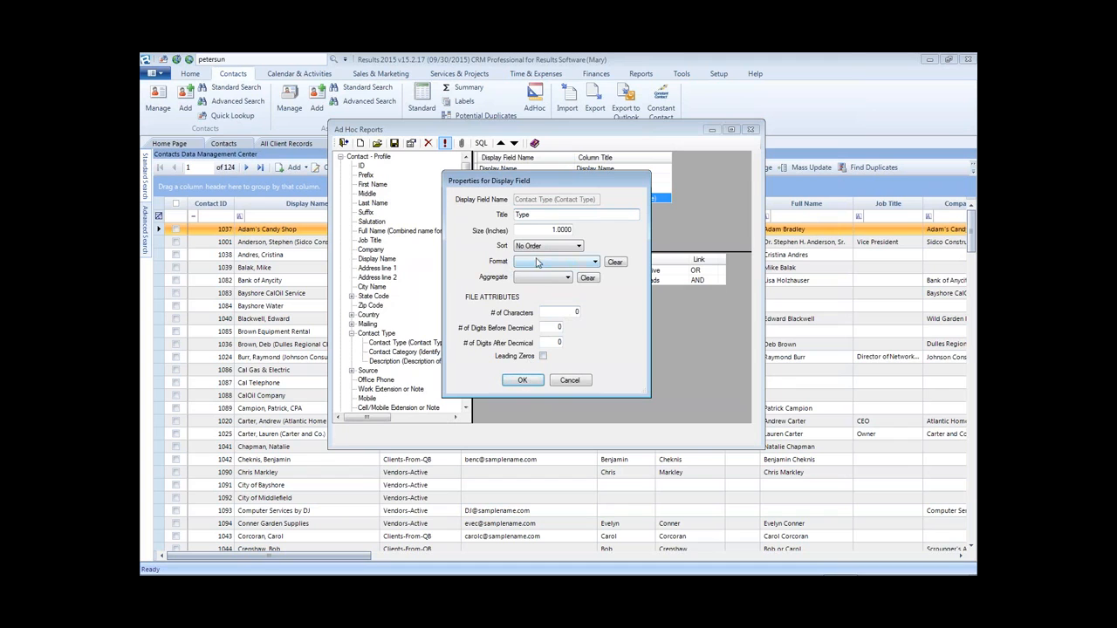
click(539, 247)
click(535, 262)
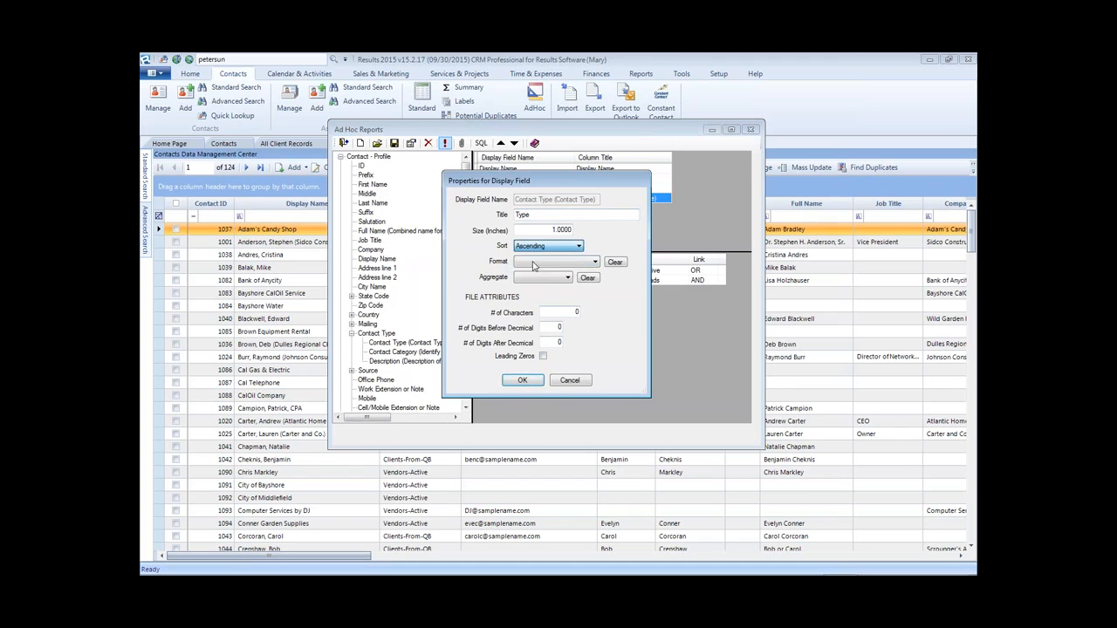
click(525, 382)
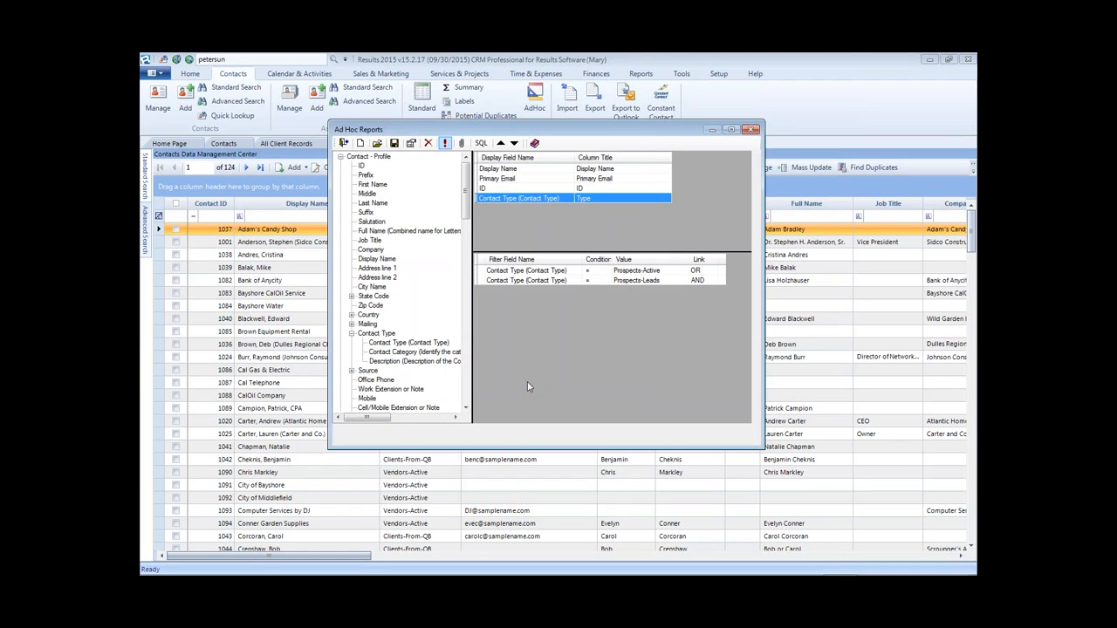
- Retitle the ID column 'Acct #' and move it to the top of the display fields
double_click(488, 189)
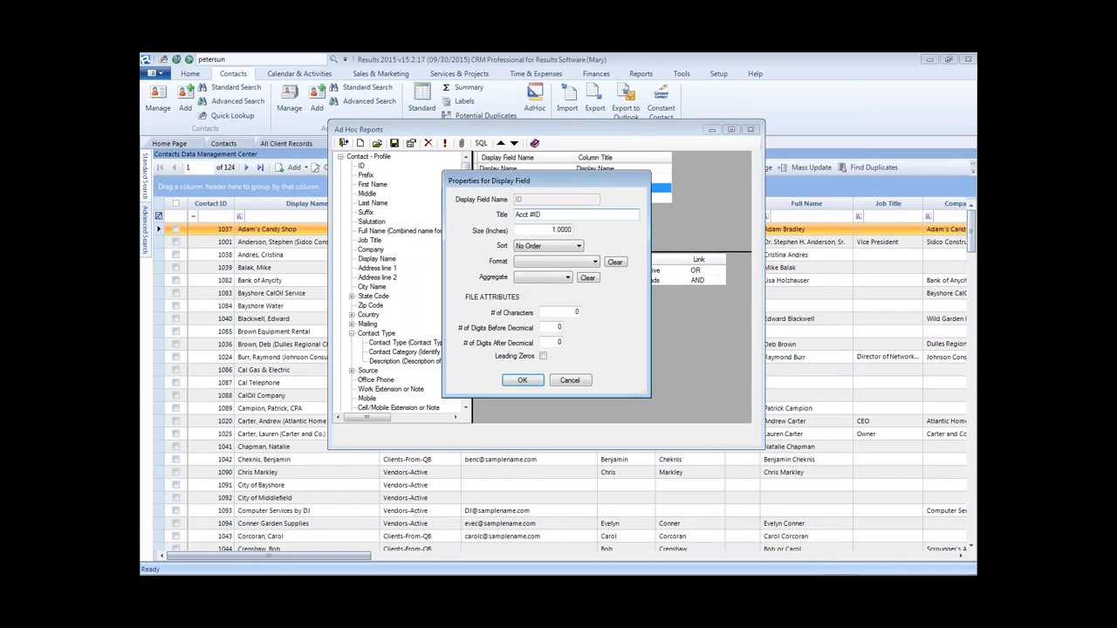
click(523, 383)
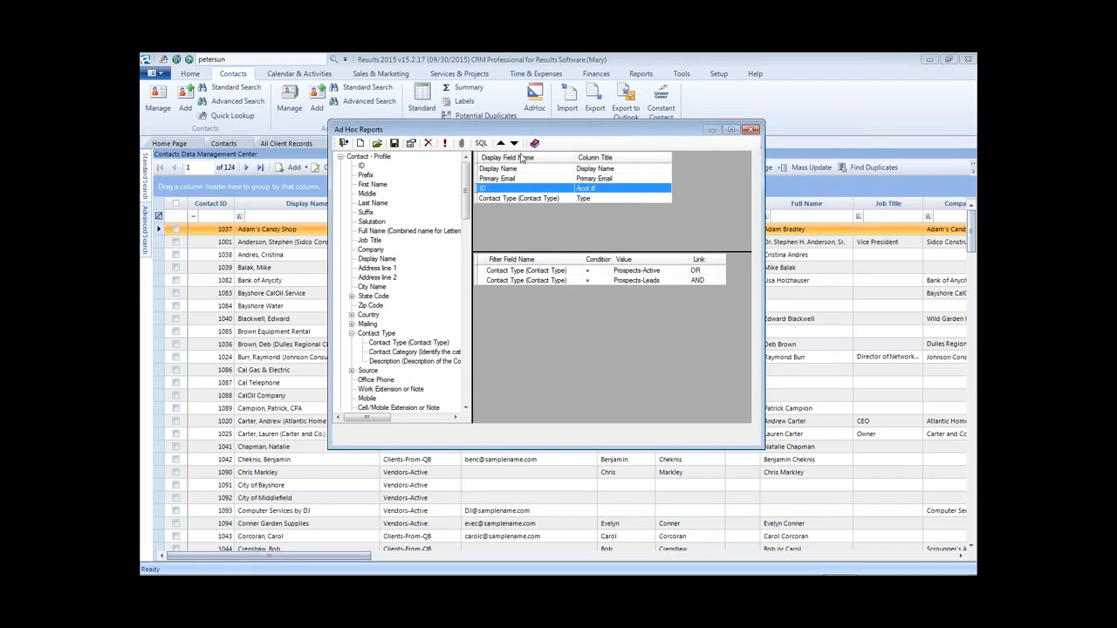
click(503, 197)
click(503, 187)
click(501, 143)
click(501, 143)
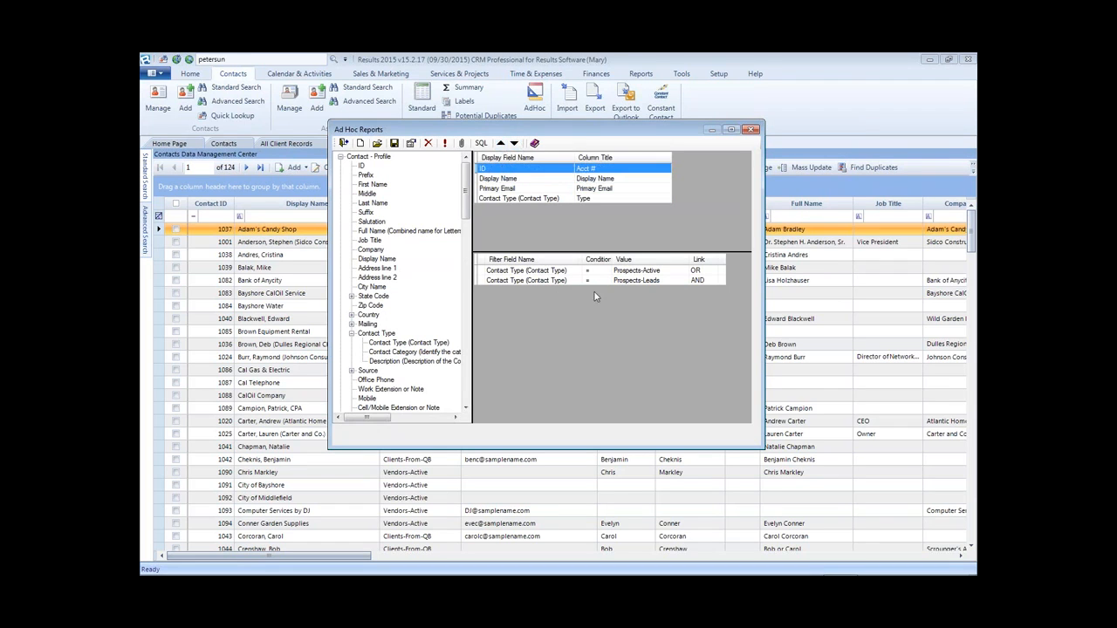
- Save the query under its existing name, overwriting the saved prospects email query
click(393, 144)
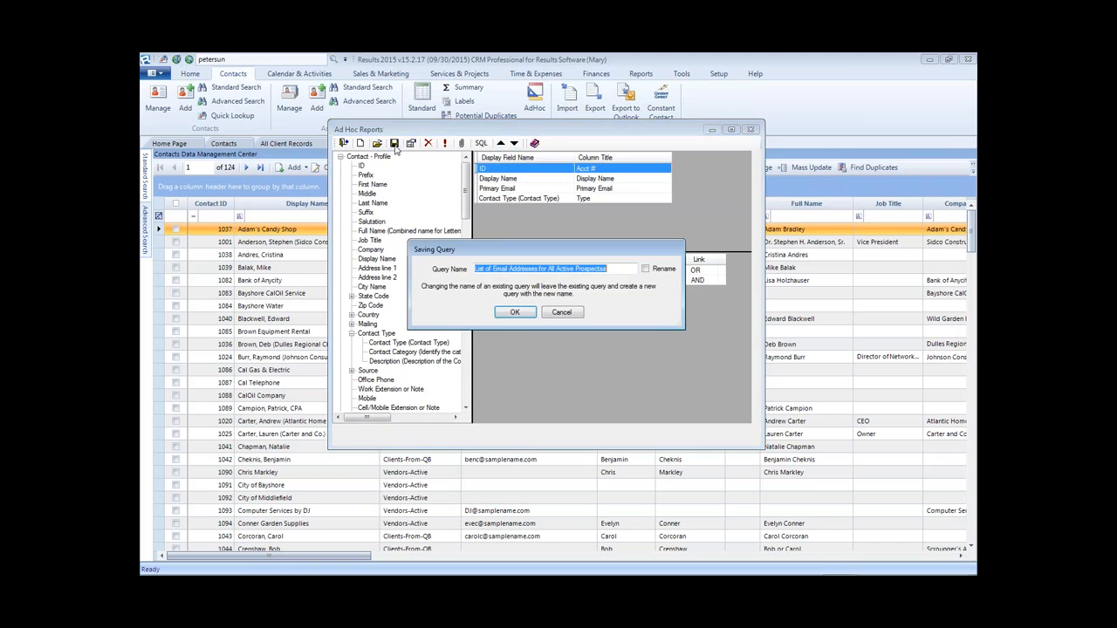
click(515, 314)
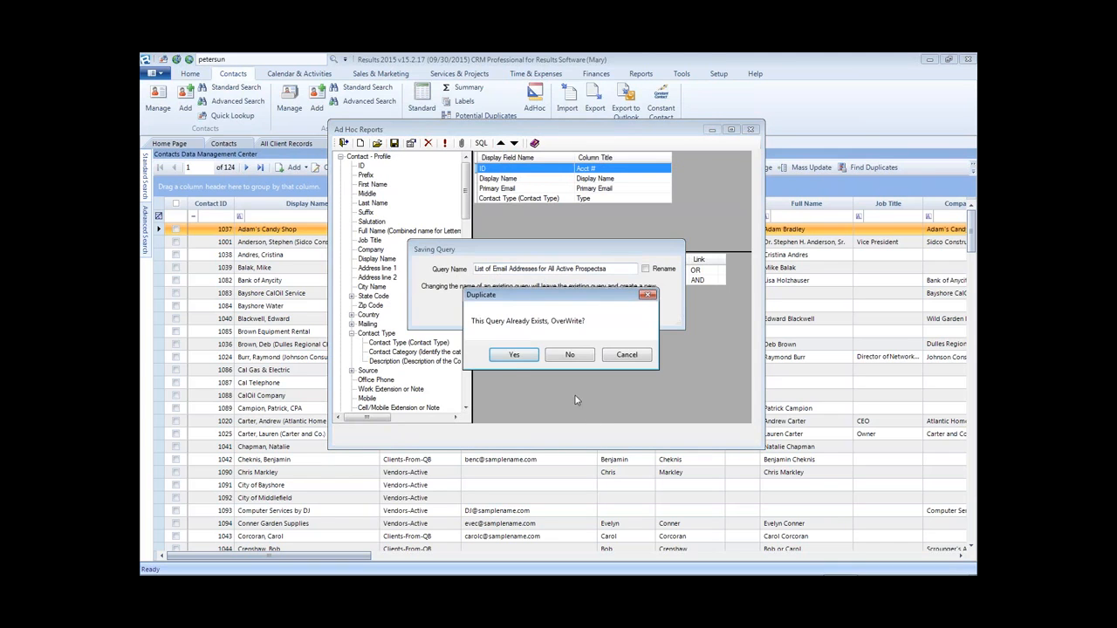
click(520, 358)
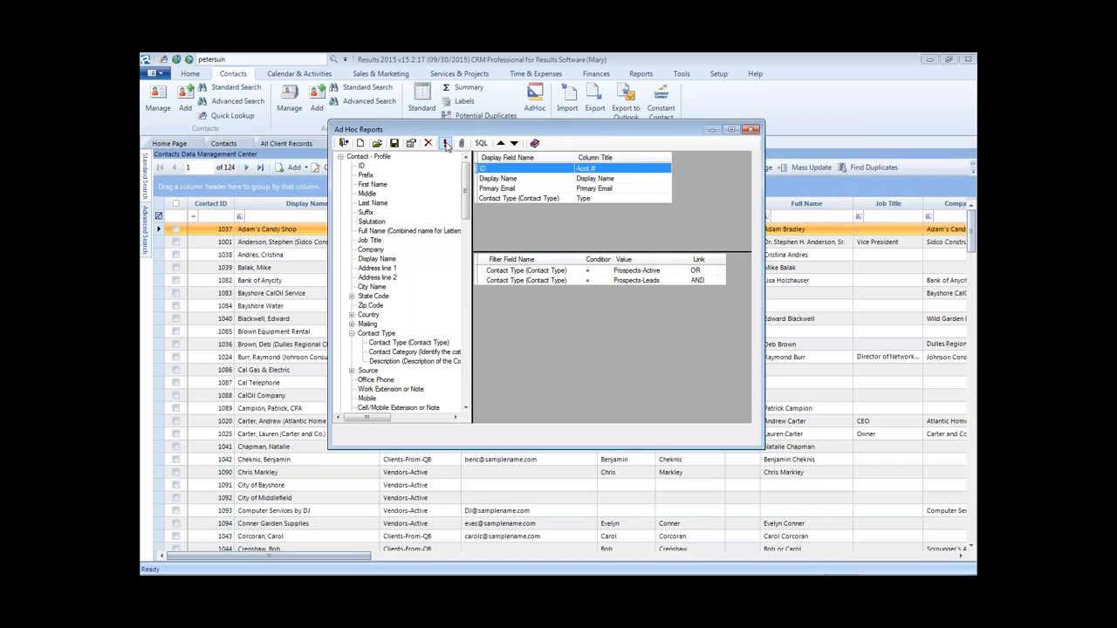
- Run the query to preview its 7 results under the Acct # and Type headings
click(444, 142)
drag(696, 254, 835, 253)
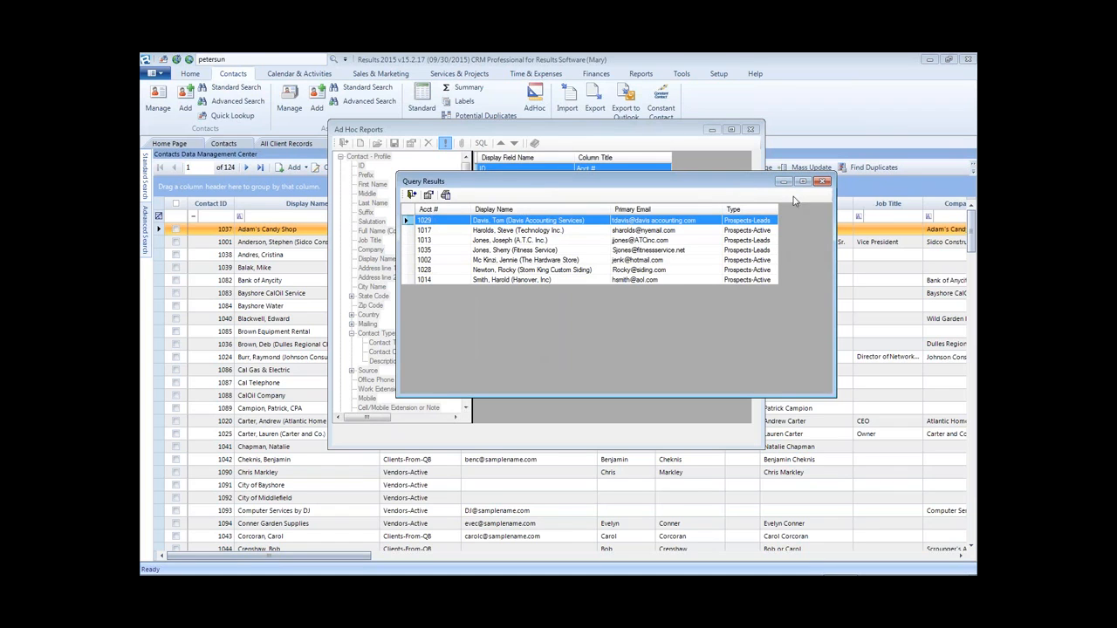
click(822, 180)
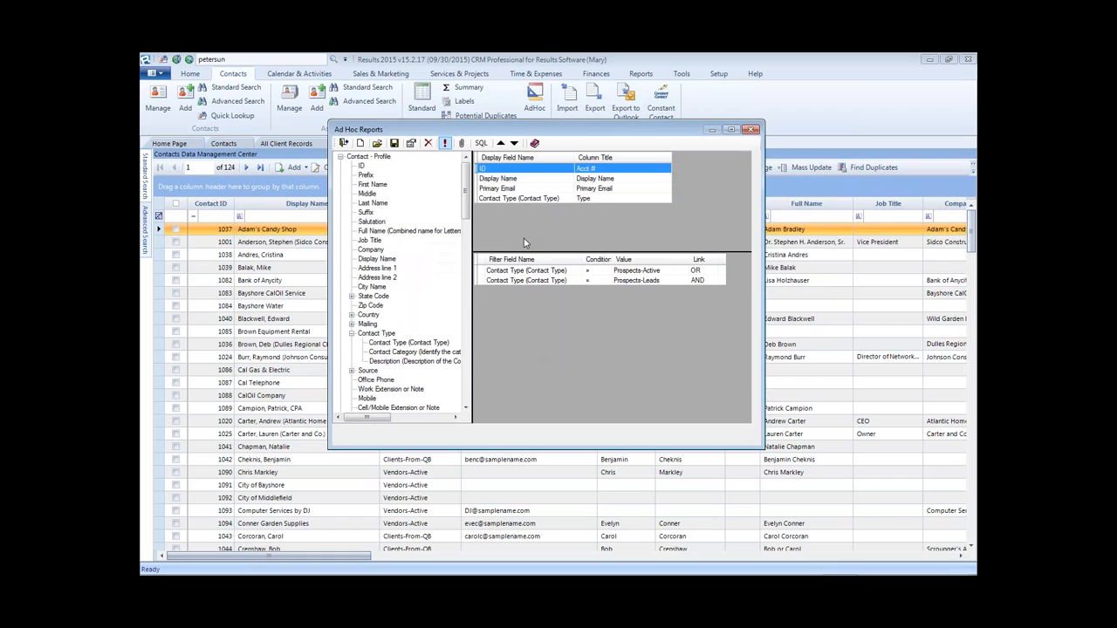
- Set Display Name's sort to No Order and rerun the query to view the results
double_click(509, 181)
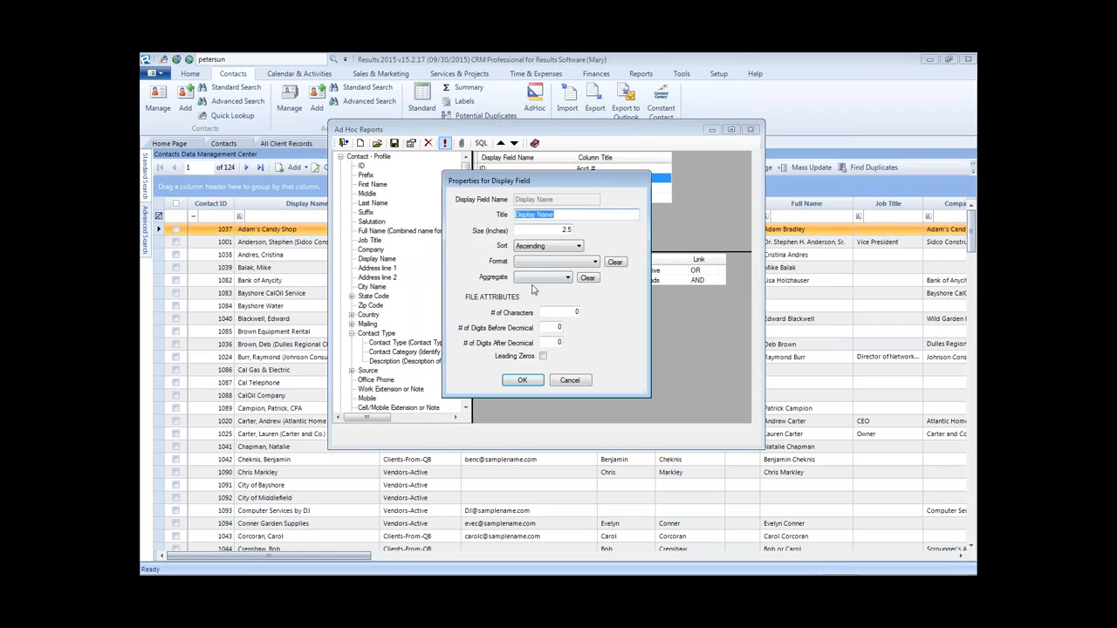
drag(567, 184, 459, 242)
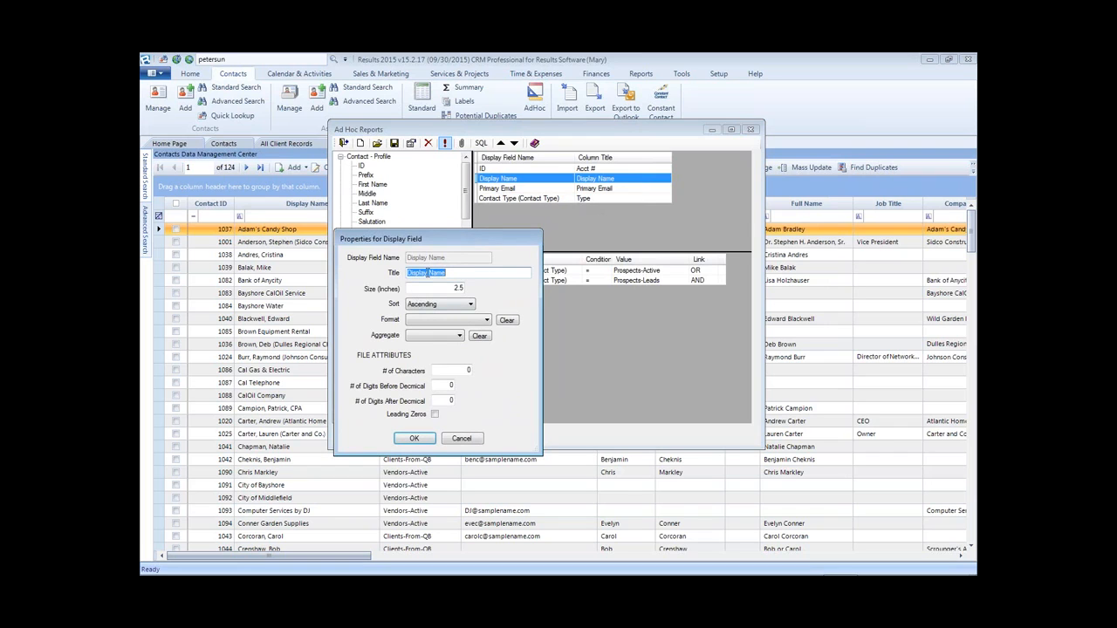
click(427, 309)
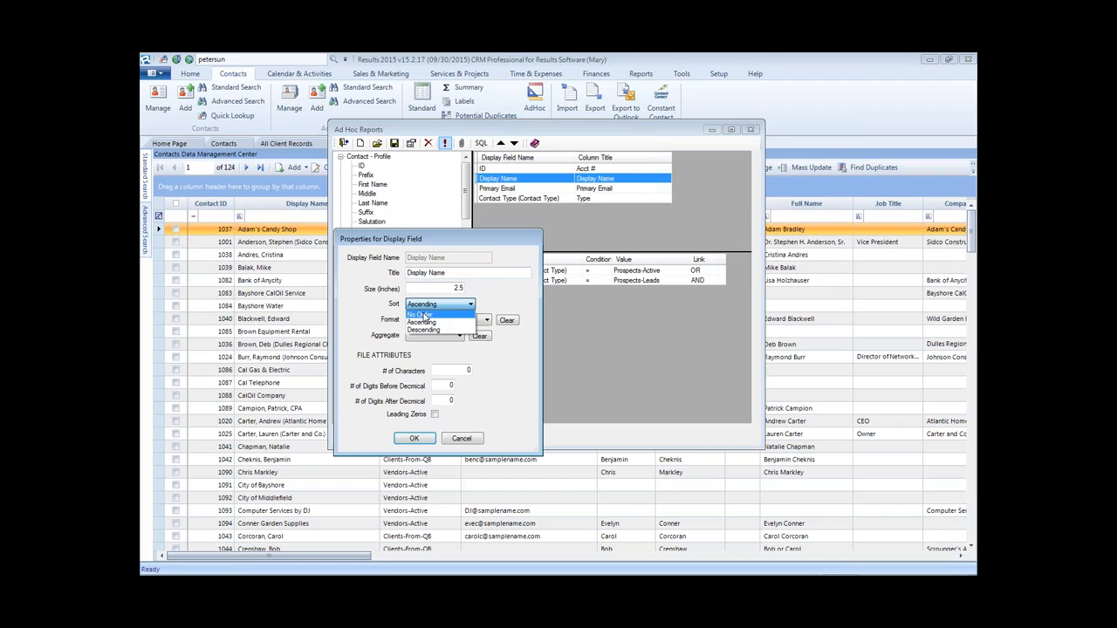
click(422, 315)
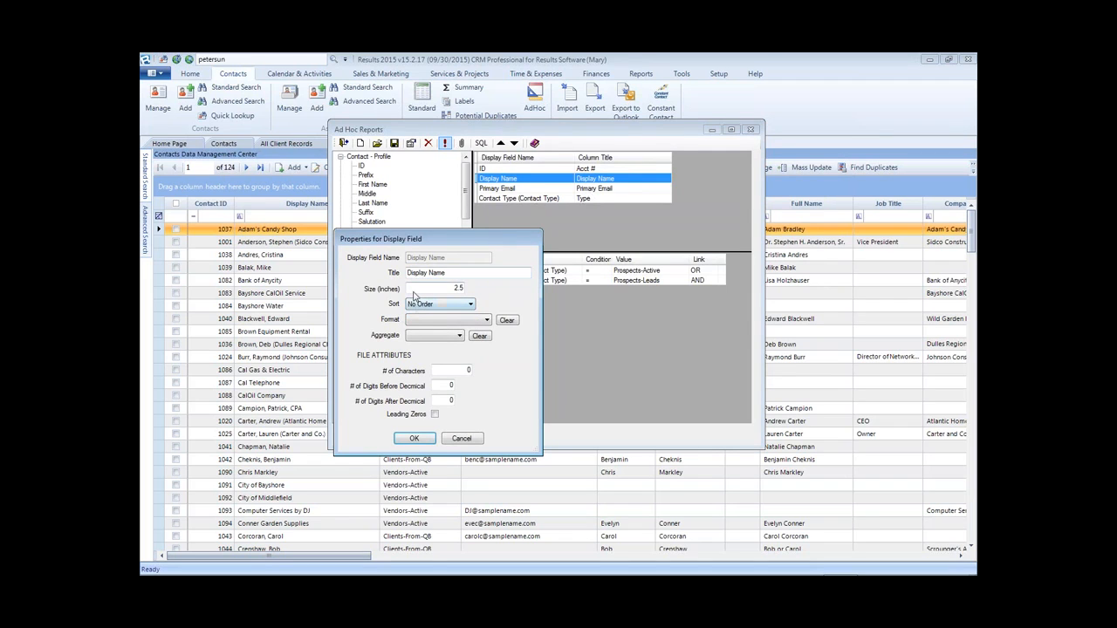
click(415, 440)
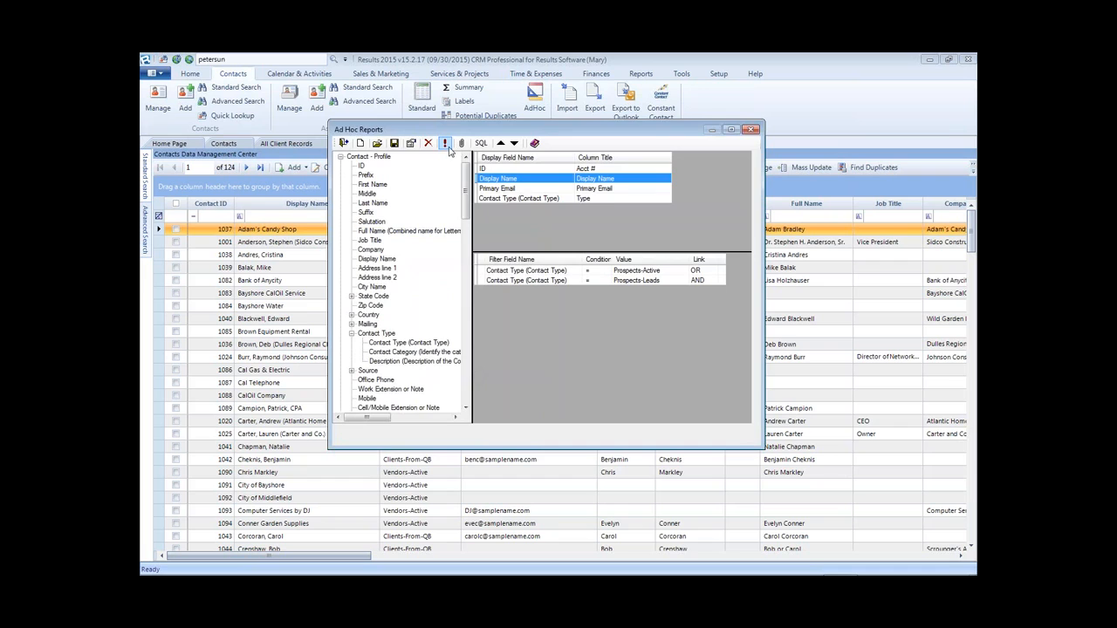
click(445, 144)
drag(692, 225, 849, 226)
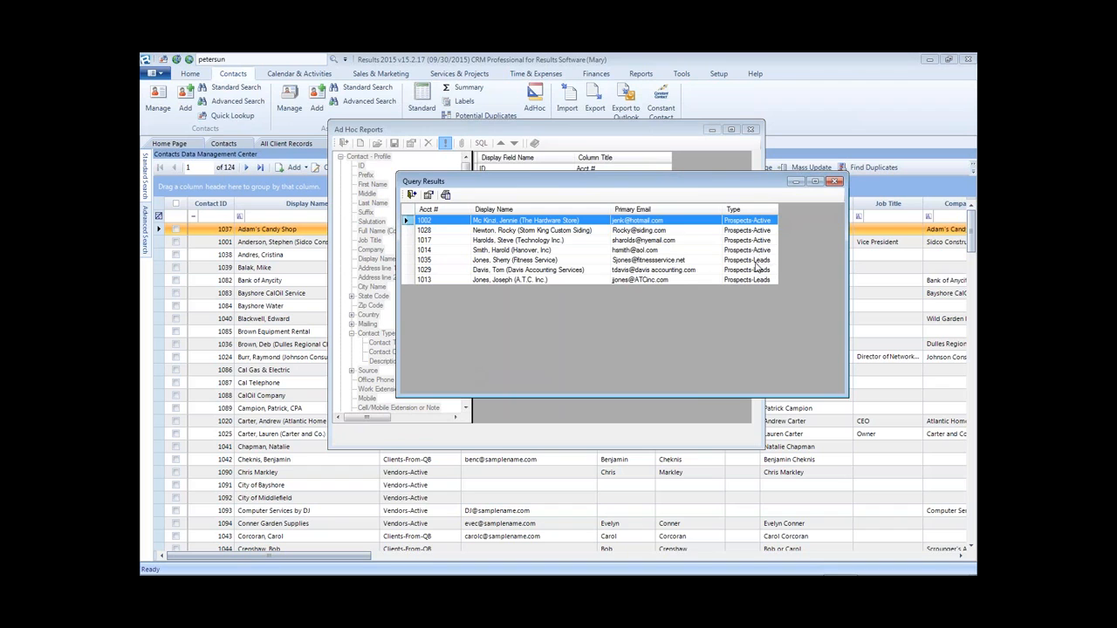
- Move the Contact Type field up two places to sit second, after Acct #
click(836, 182)
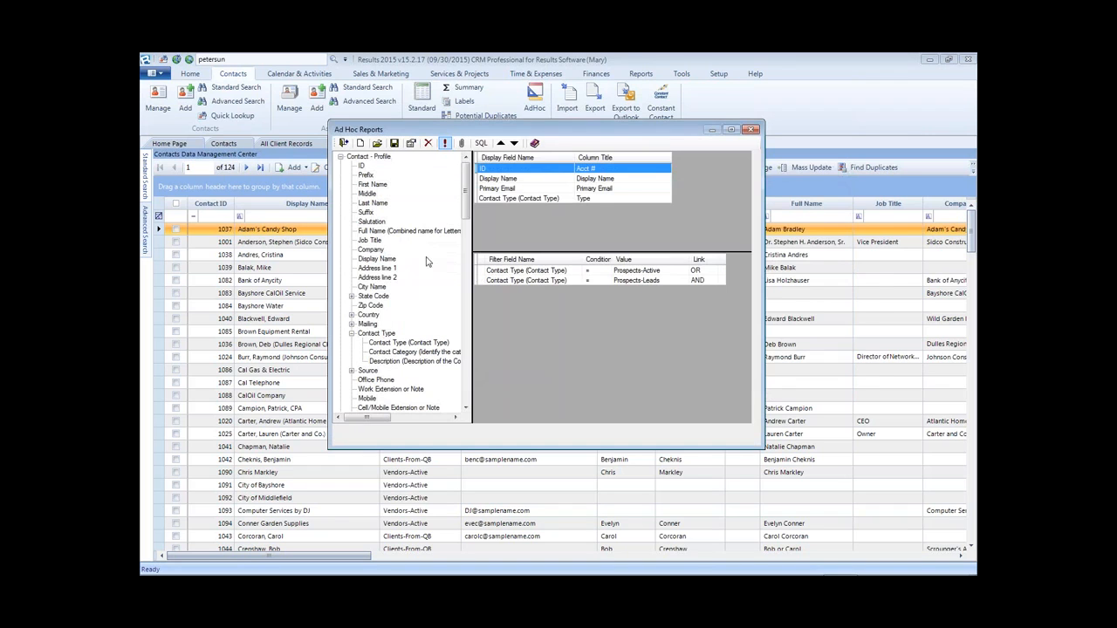
click(521, 200)
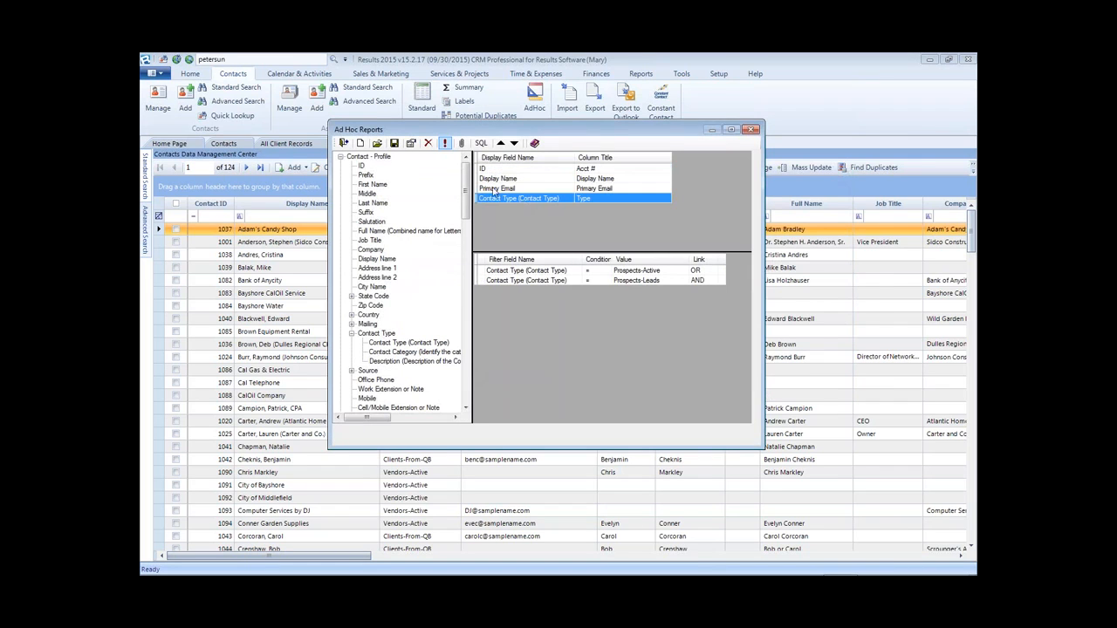
click(501, 143)
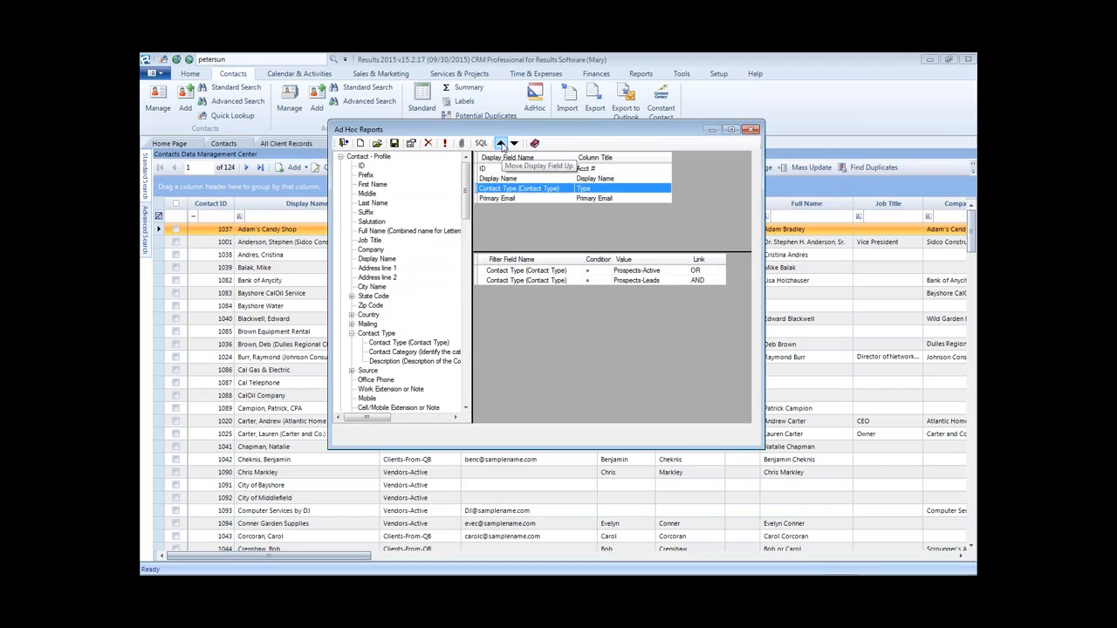
click(501, 143)
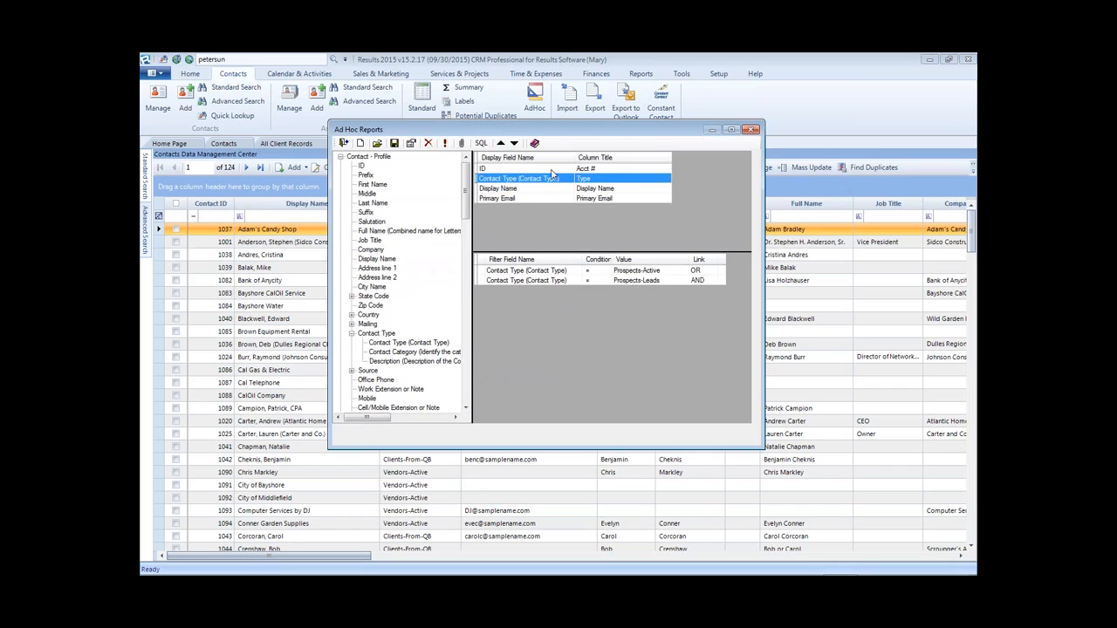
- Sort Display Name ascending and rerun the query with the new column order
double_click(502, 188)
click(550, 246)
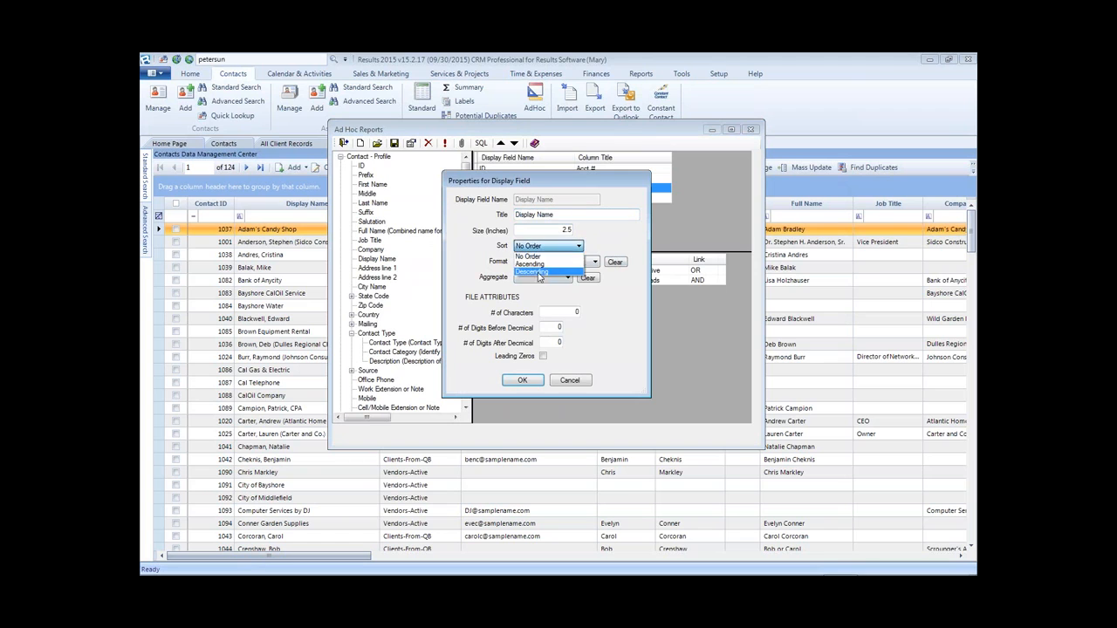
click(539, 256)
click(522, 381)
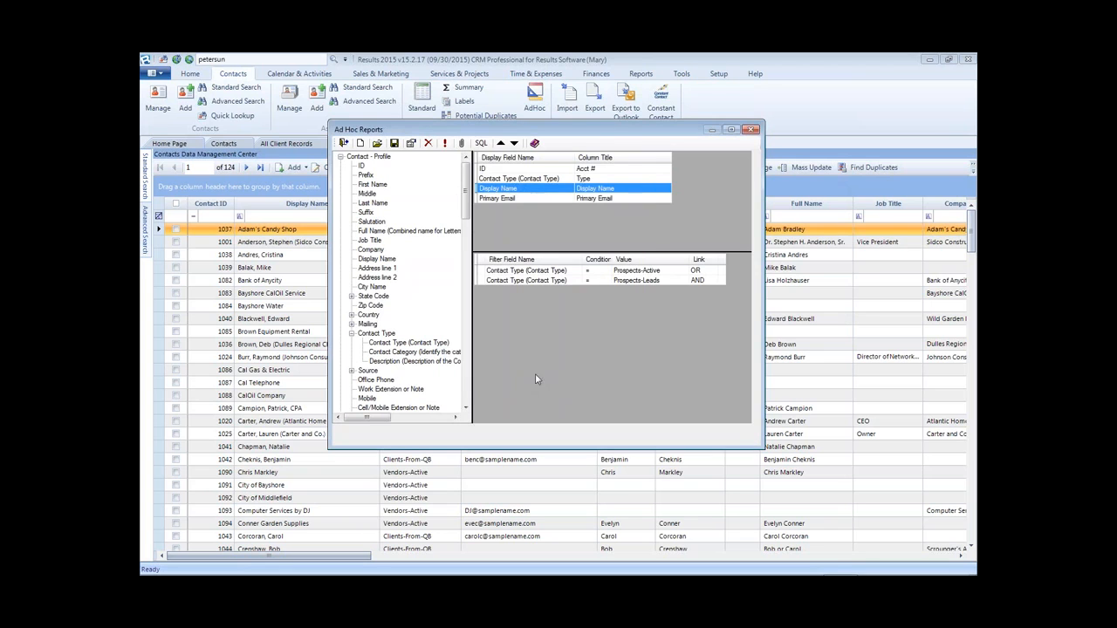
click(444, 143)
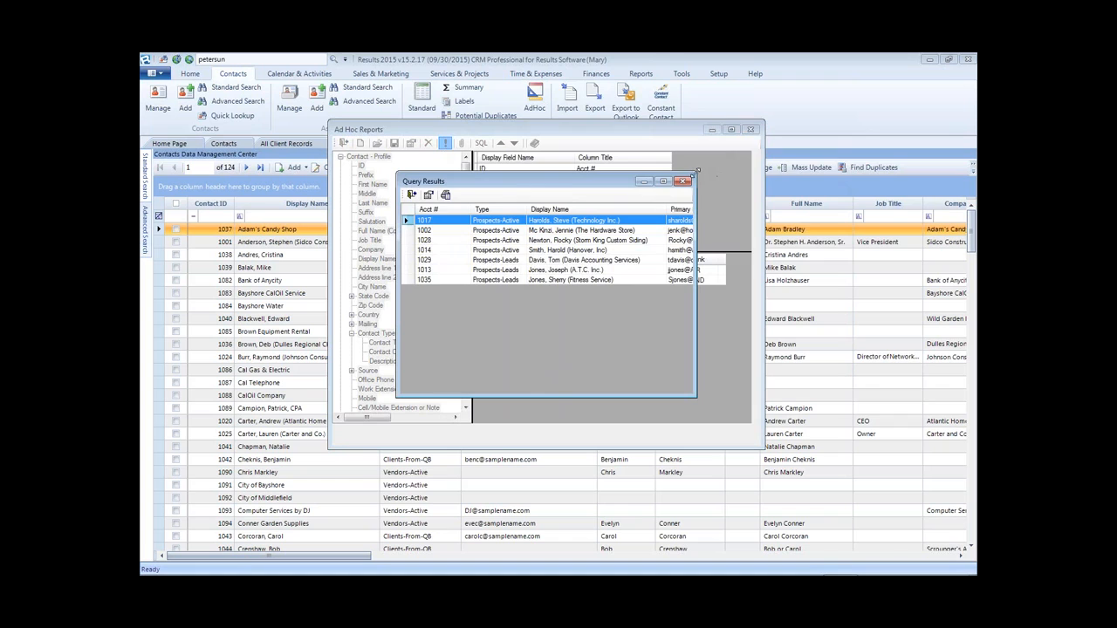
- Enlarge the results to show Primary Email, browse a few rows, and close the preview
drag(697, 172, 892, 98)
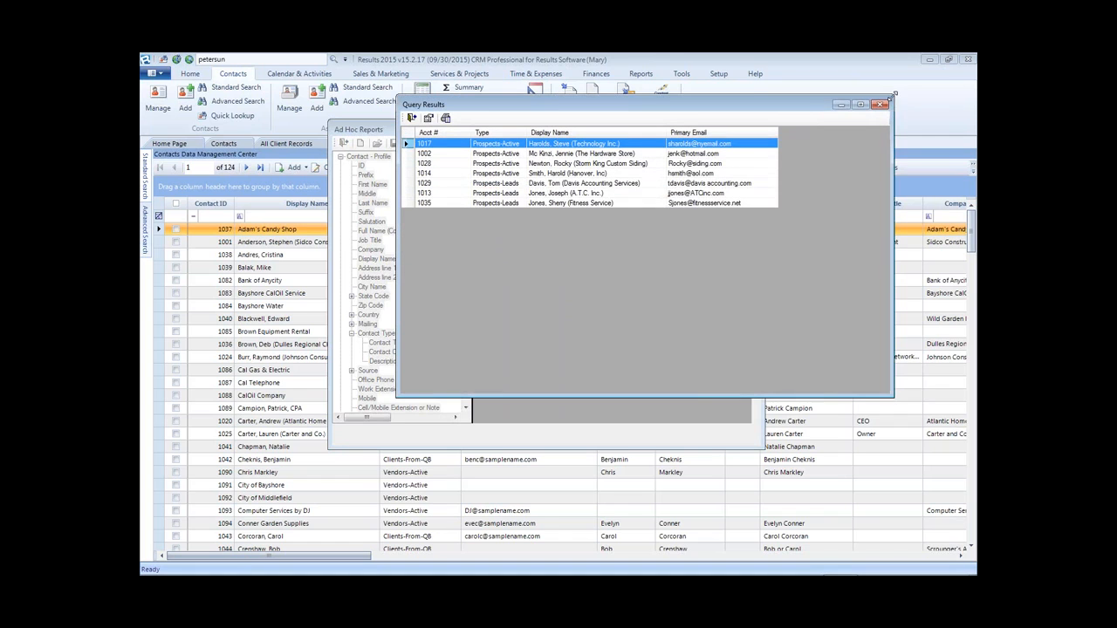
click(497, 174)
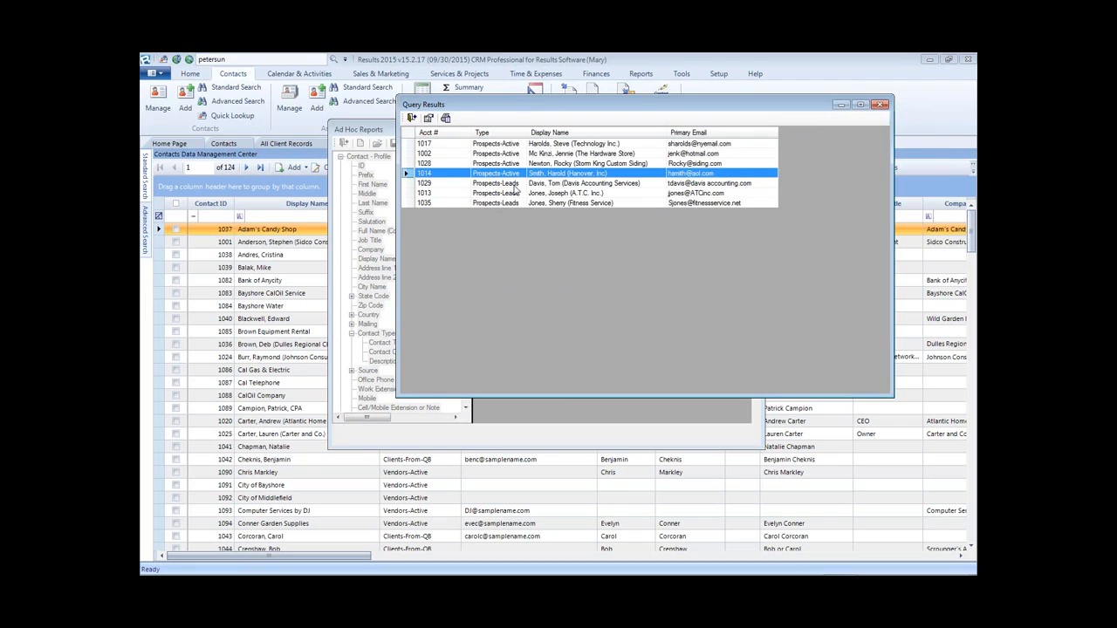
click(514, 145)
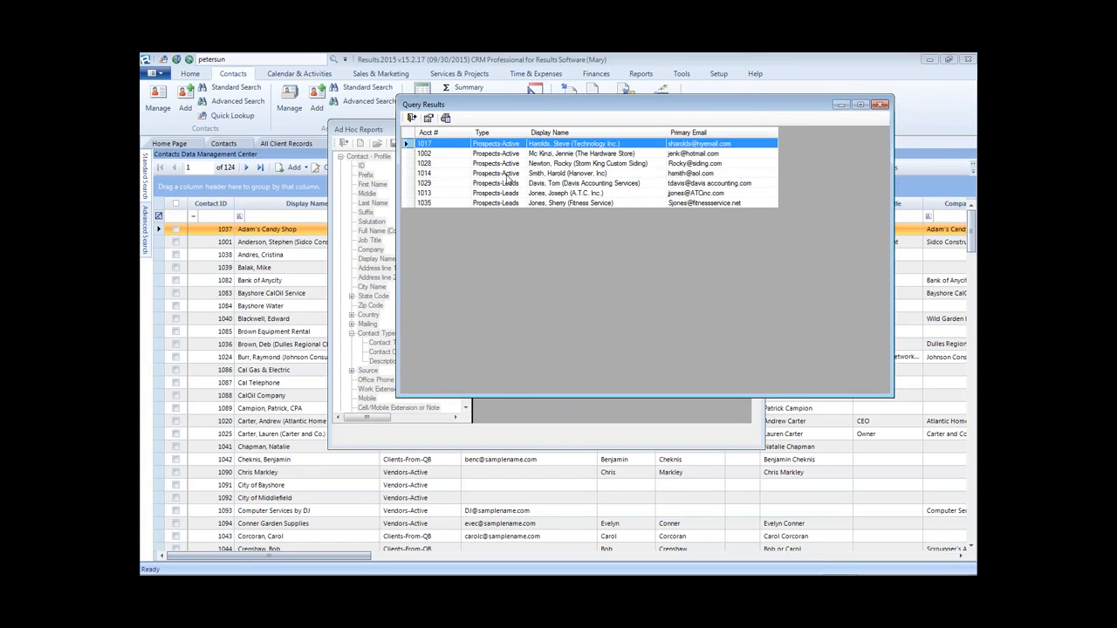
click(509, 175)
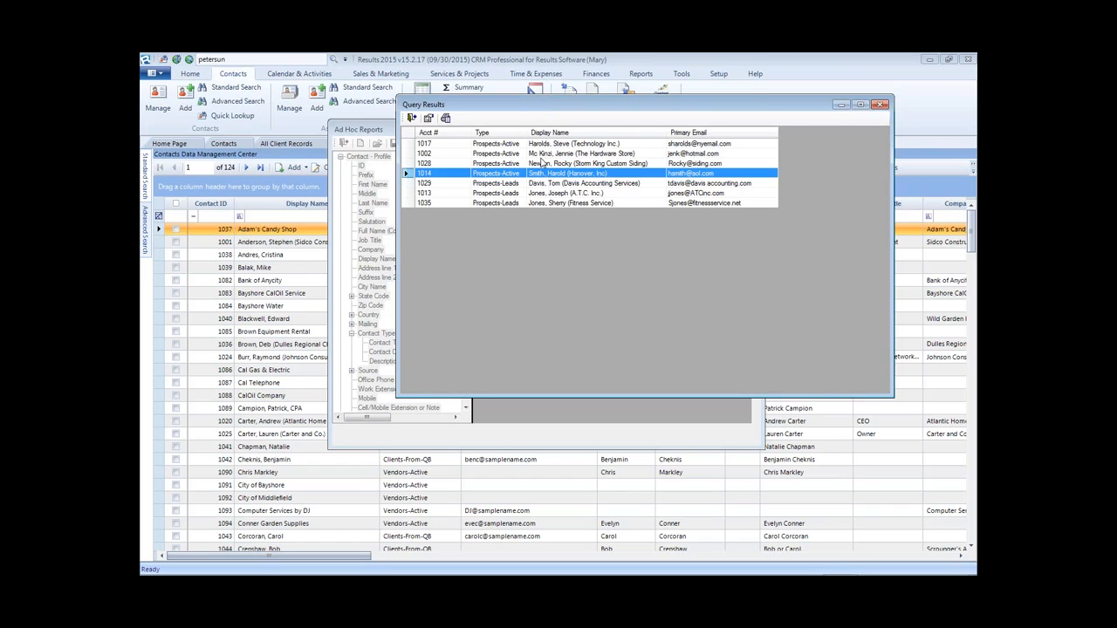
click(881, 104)
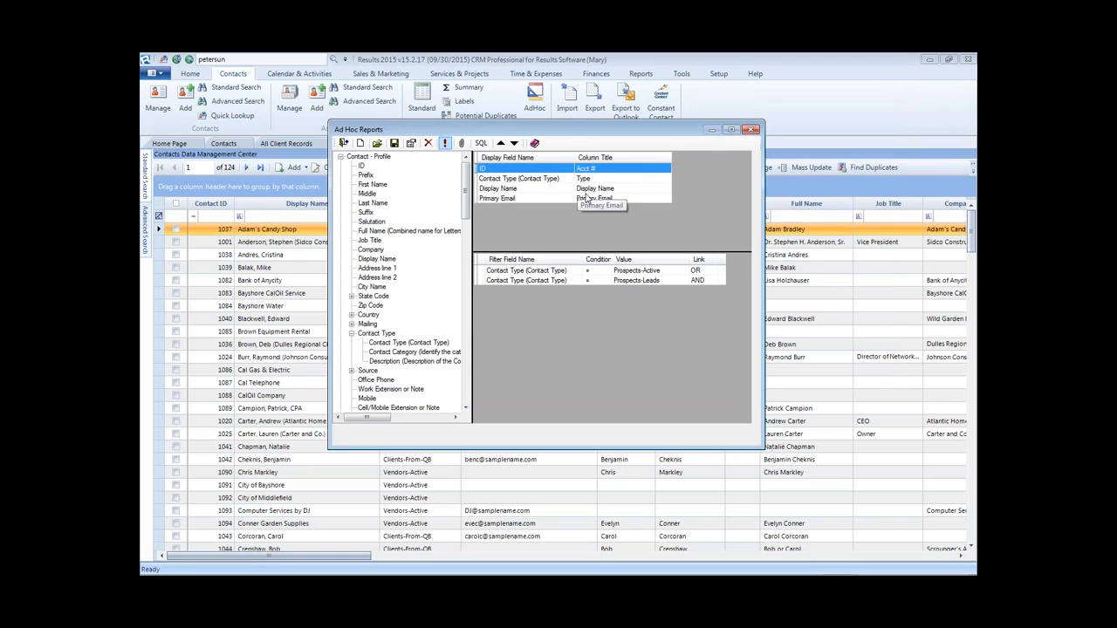
- Set the query's file export to a comma delimiter with a header row
click(461, 144)
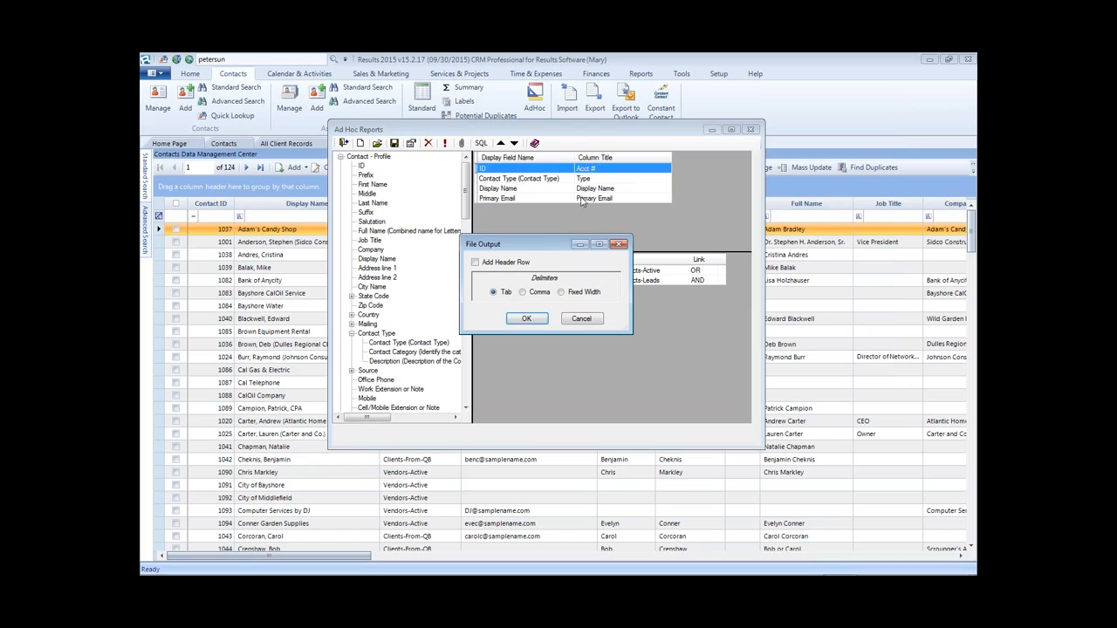
click(535, 292)
click(476, 265)
- Save the export as 'email of prospects.txt' in C:\Results_Data\_Export and acknowledge the confirmation
click(543, 322)
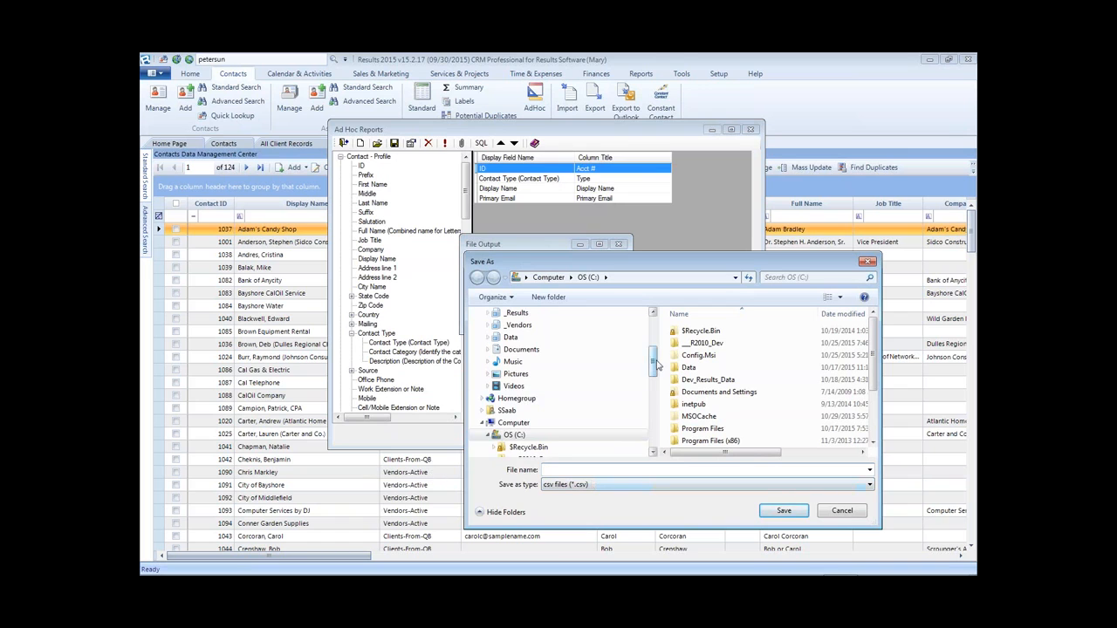
scroll(648, 409, down, 6)
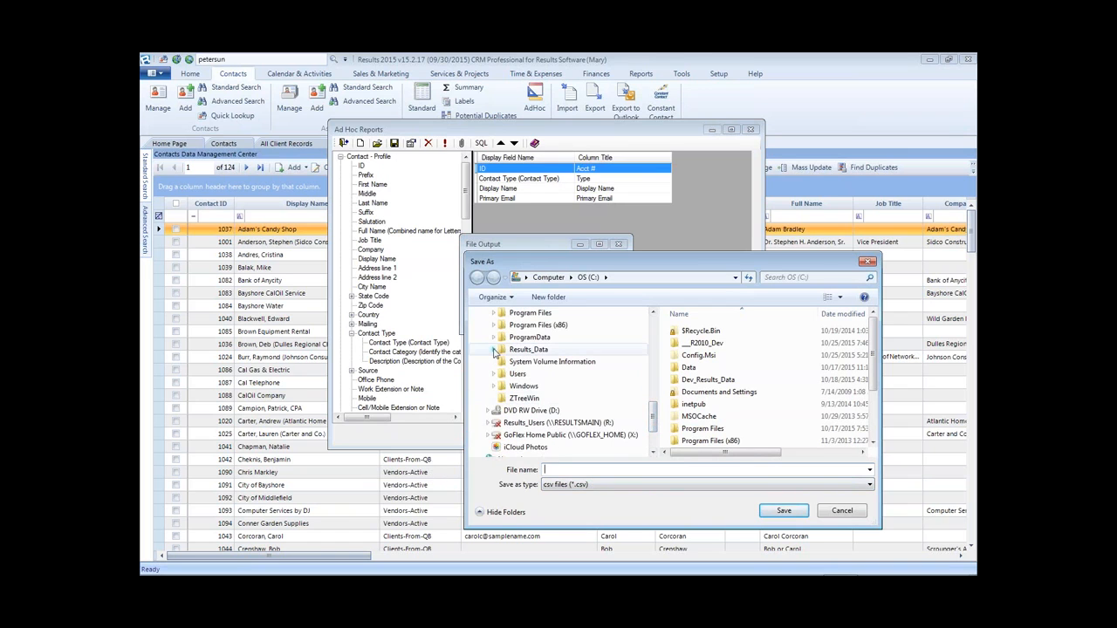
click(501, 350)
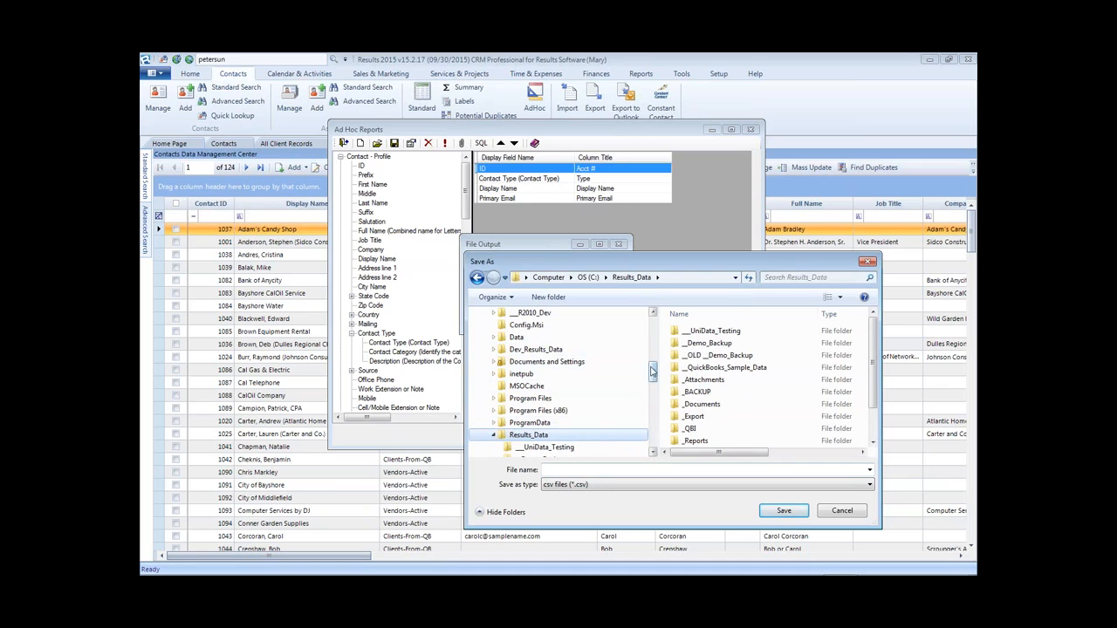
drag(652, 371, 653, 395)
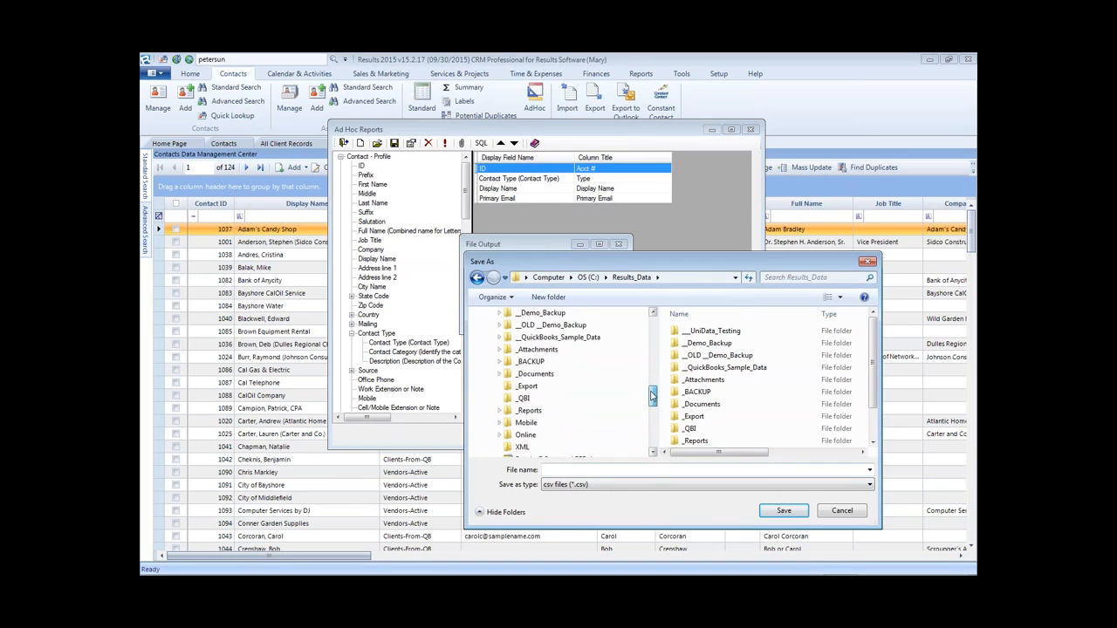
click(527, 386)
click(552, 471)
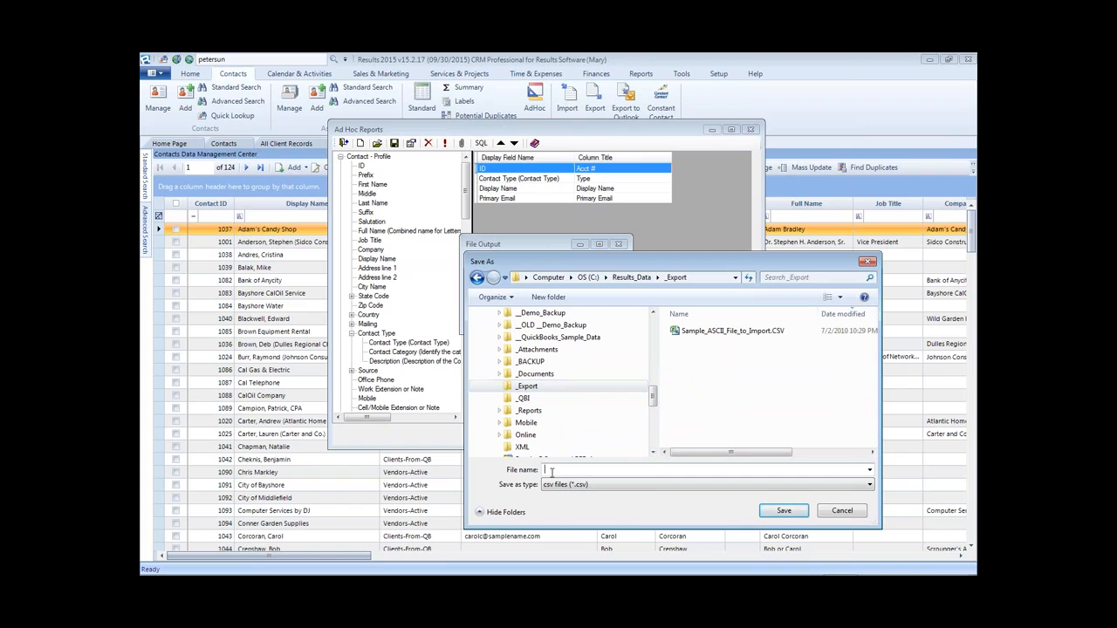
text(email of prospects.txt)
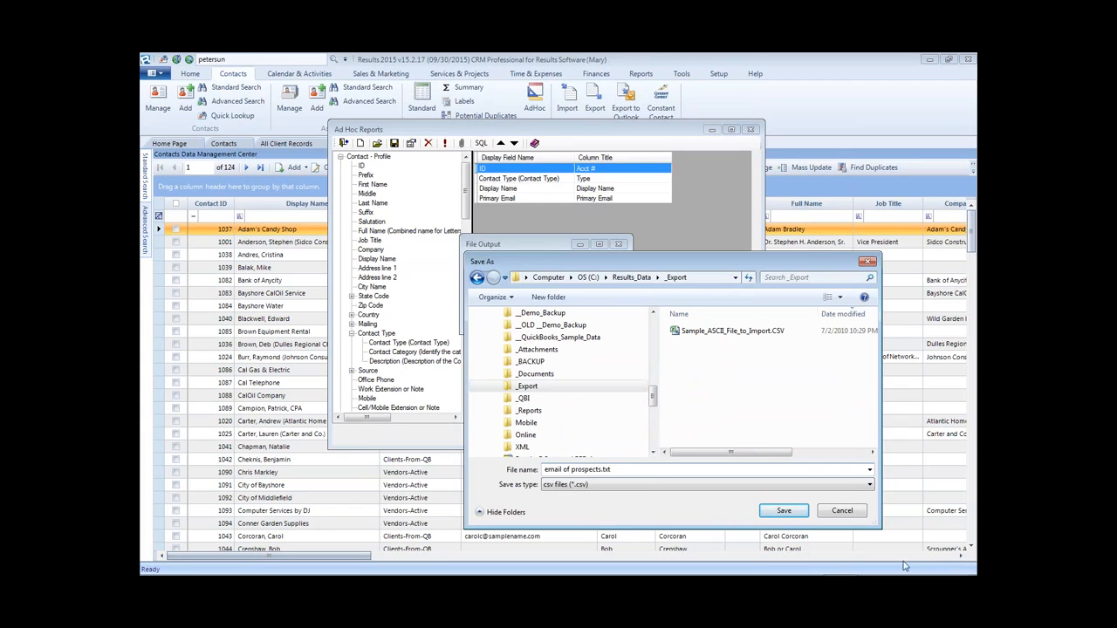
click(786, 511)
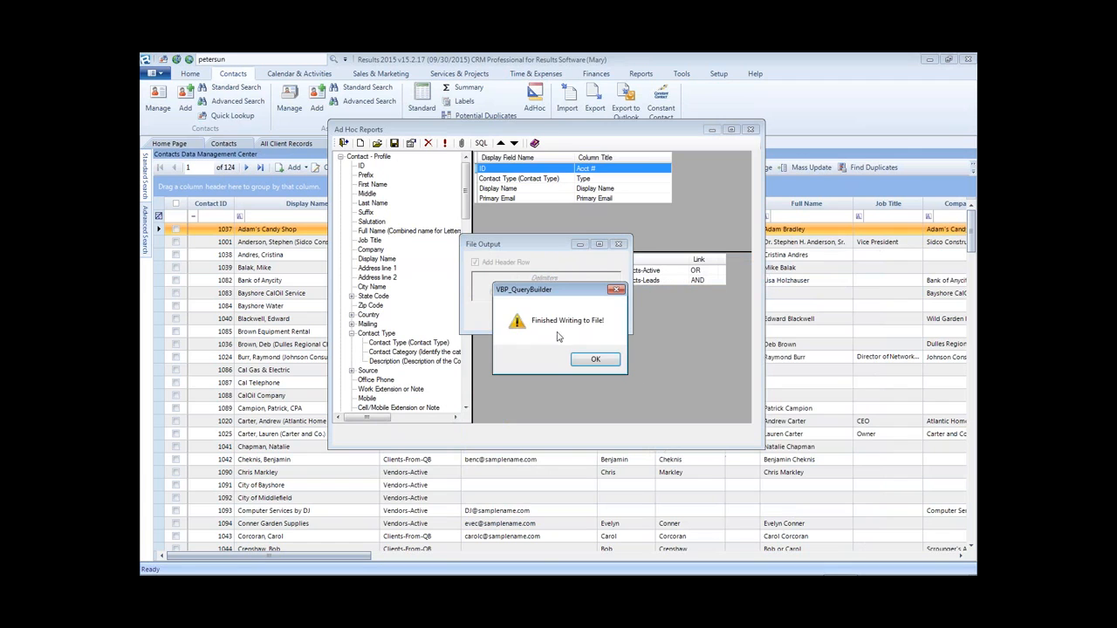
click(589, 357)
mouse_move(228, 572)
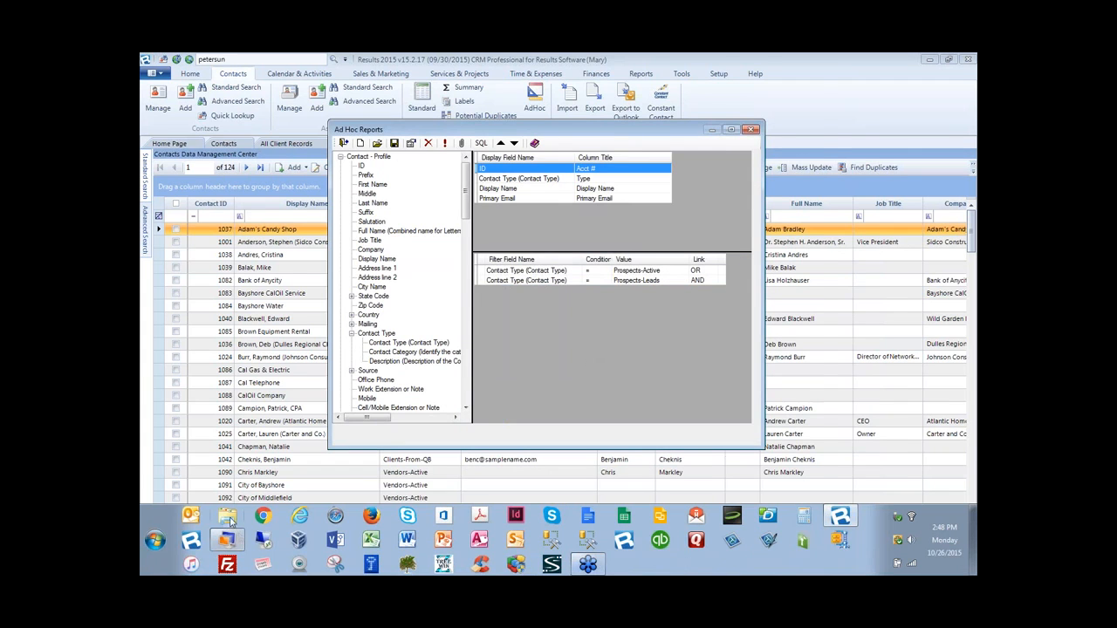
- In Windows Explorer, browse to C:\Results_Data\_Export, sort by Type, and select email of prospects.txt
click(227, 541)
click(232, 394)
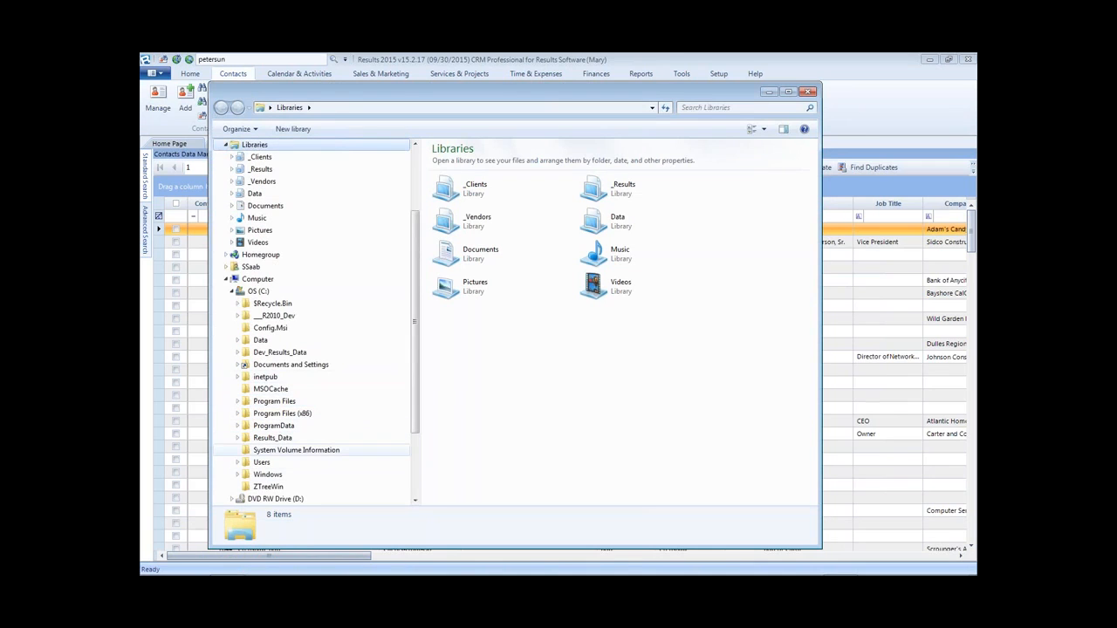
click(237, 438)
click(273, 241)
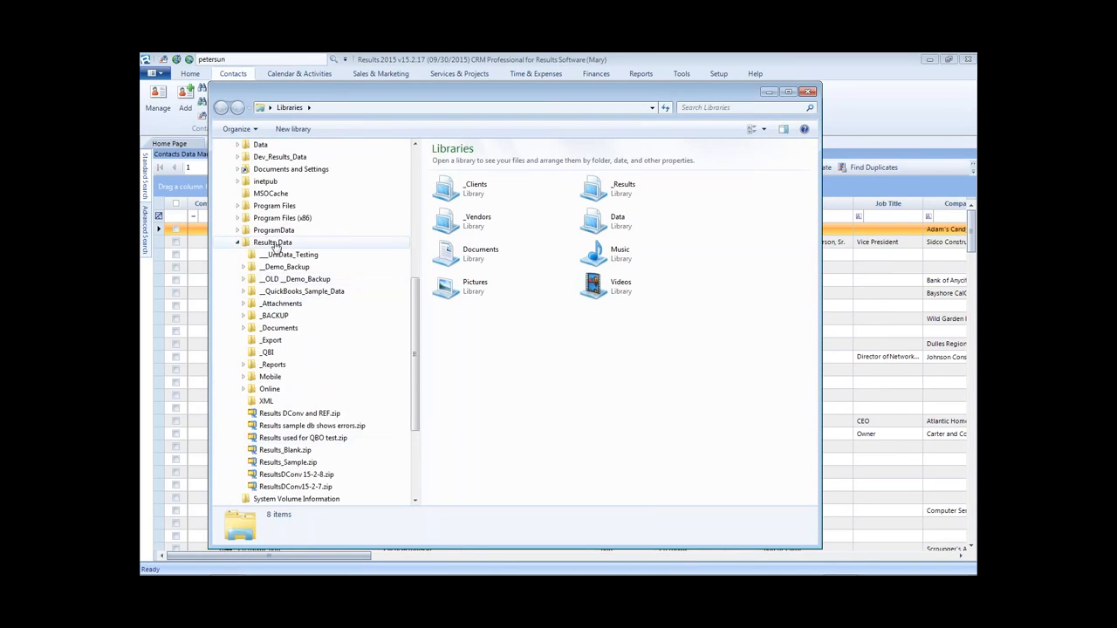
click(271, 341)
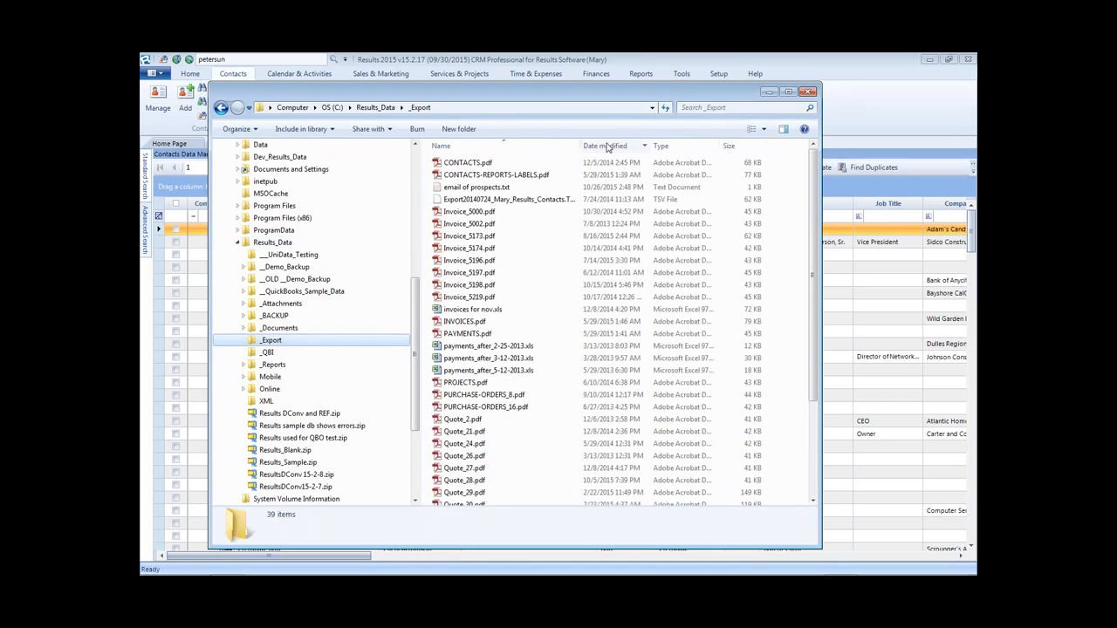
click(683, 147)
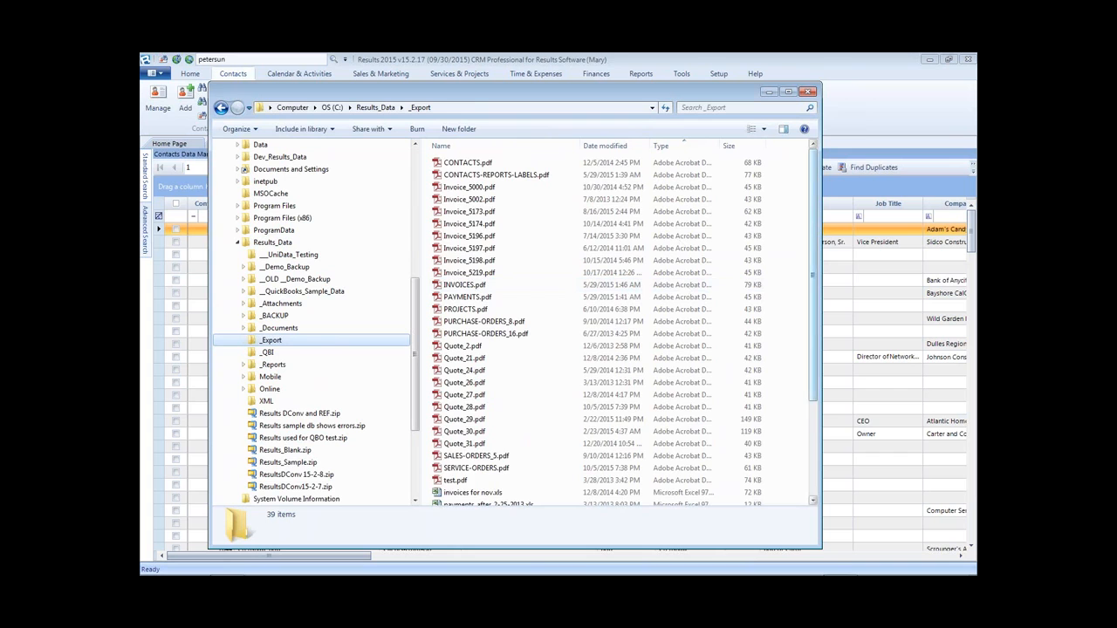
drag(816, 292, 824, 397)
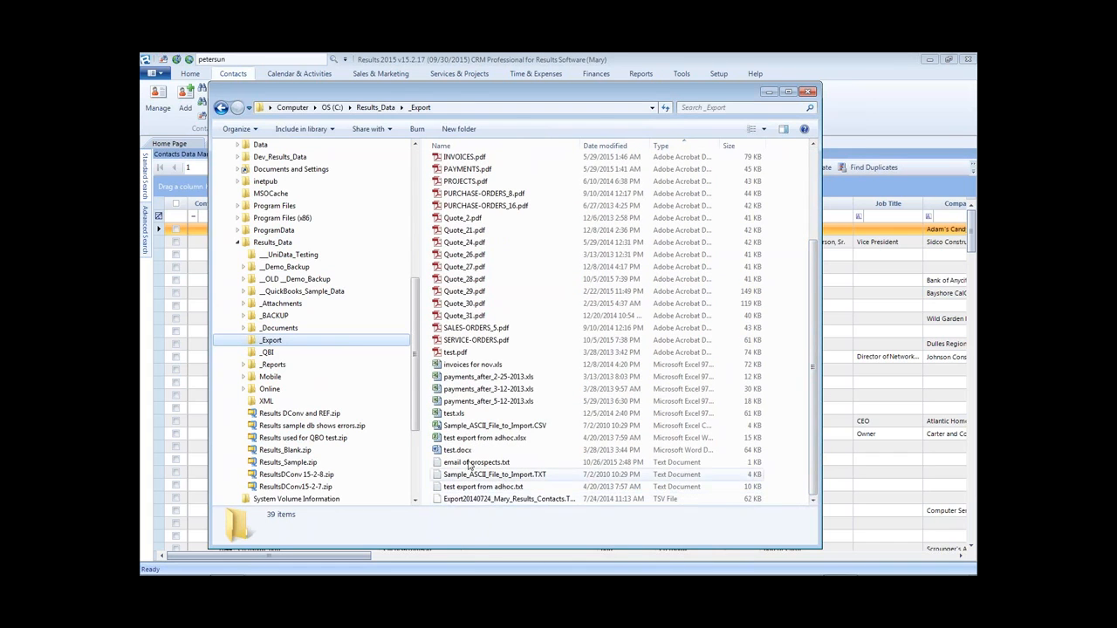
click(499, 463)
double_click(497, 464)
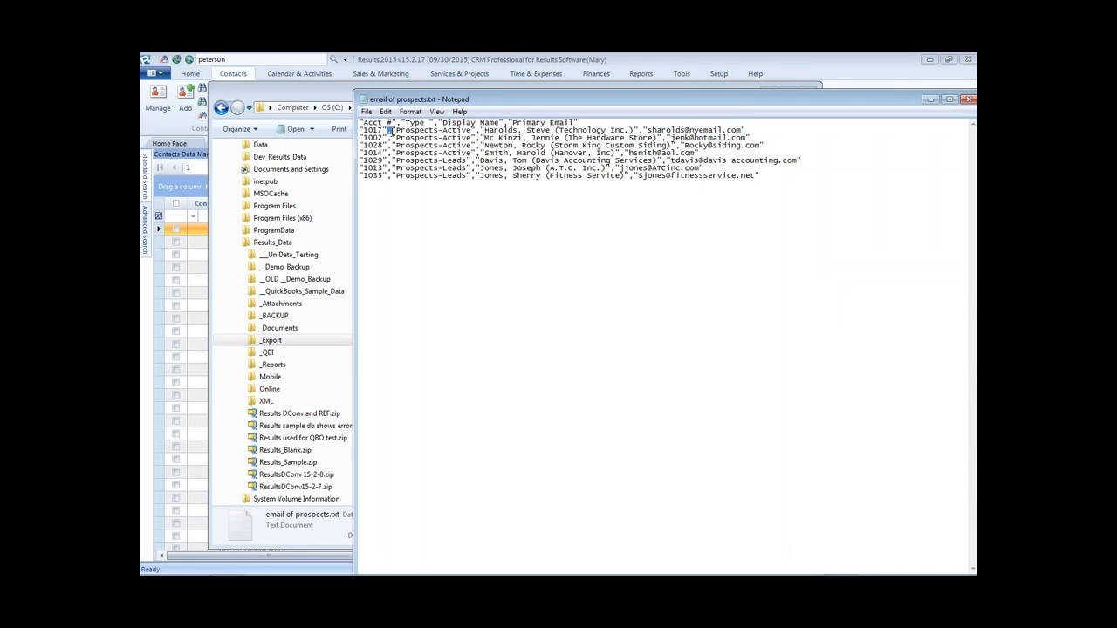
drag(389, 130, 365, 130)
drag(477, 148, 789, 140)
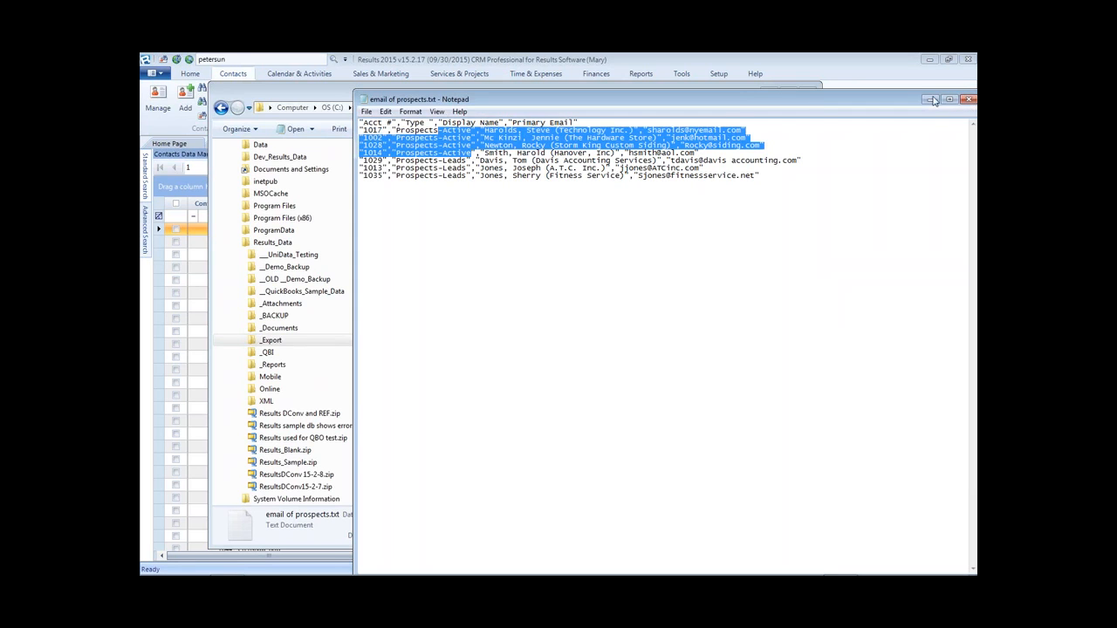
click(970, 100)
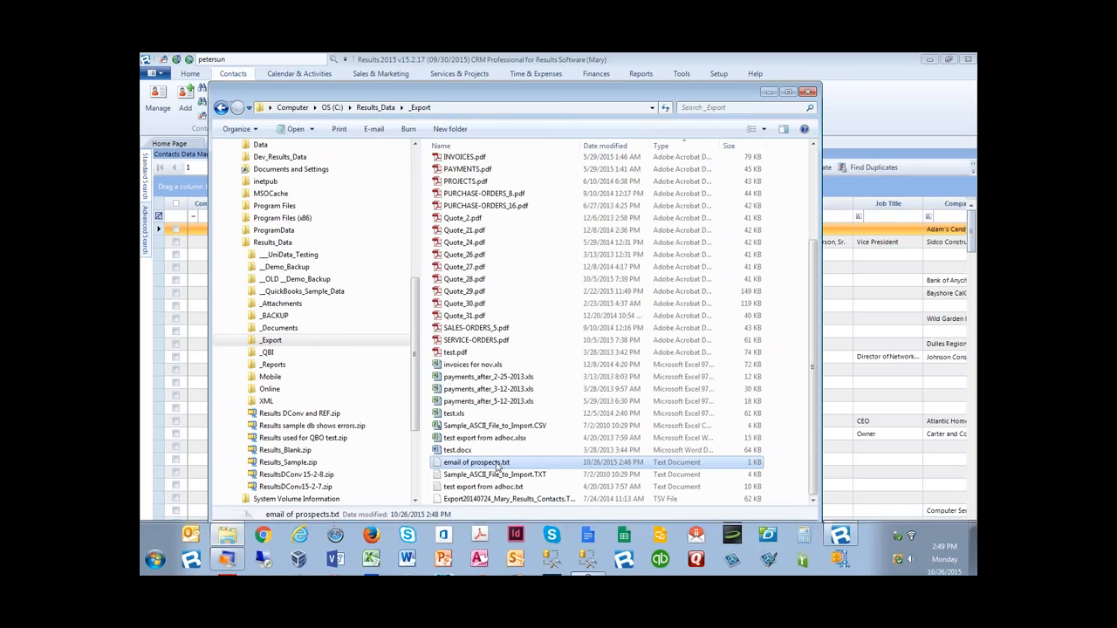
mouse_move(374, 559)
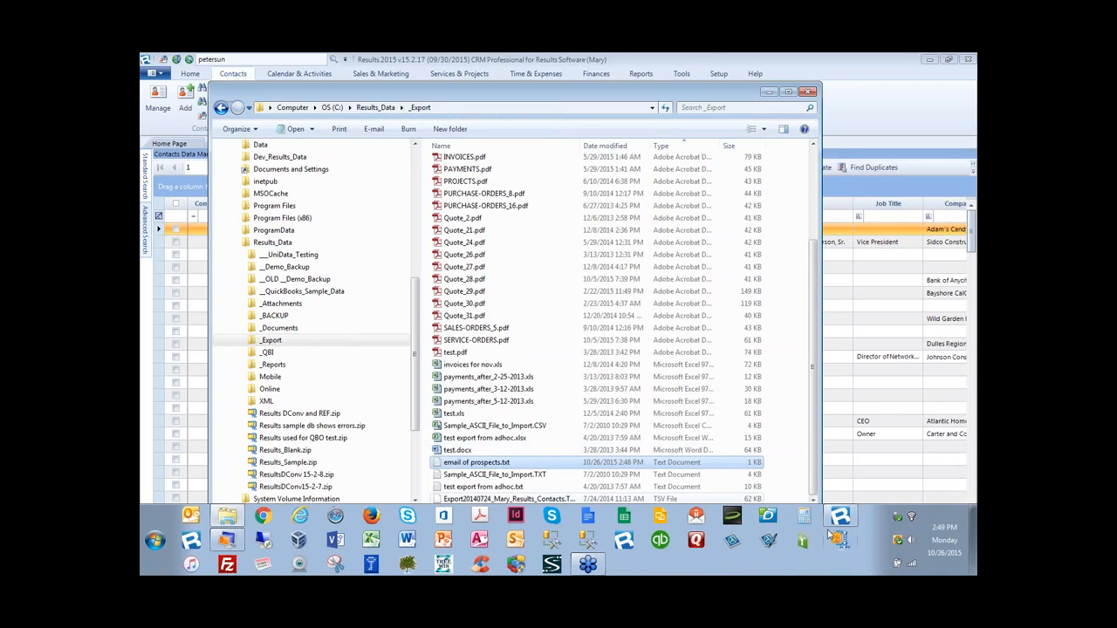
mouse_move(591, 570)
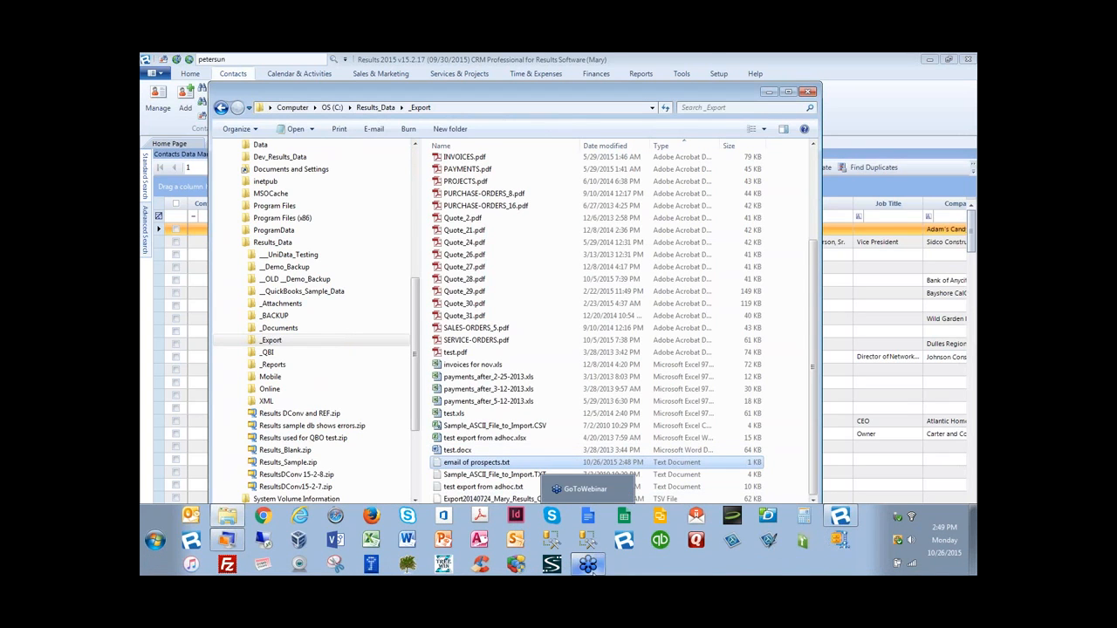
- Launch Excel and browse the Open dialog to the C drive's Results_Data\_Export folder
click(372, 540)
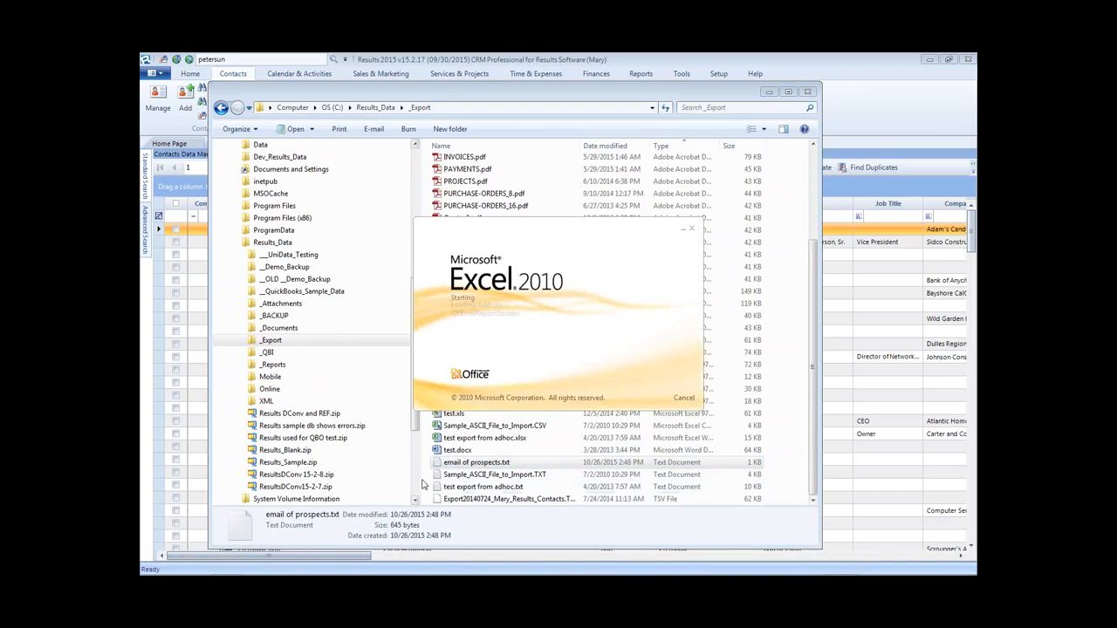
click(210, 133)
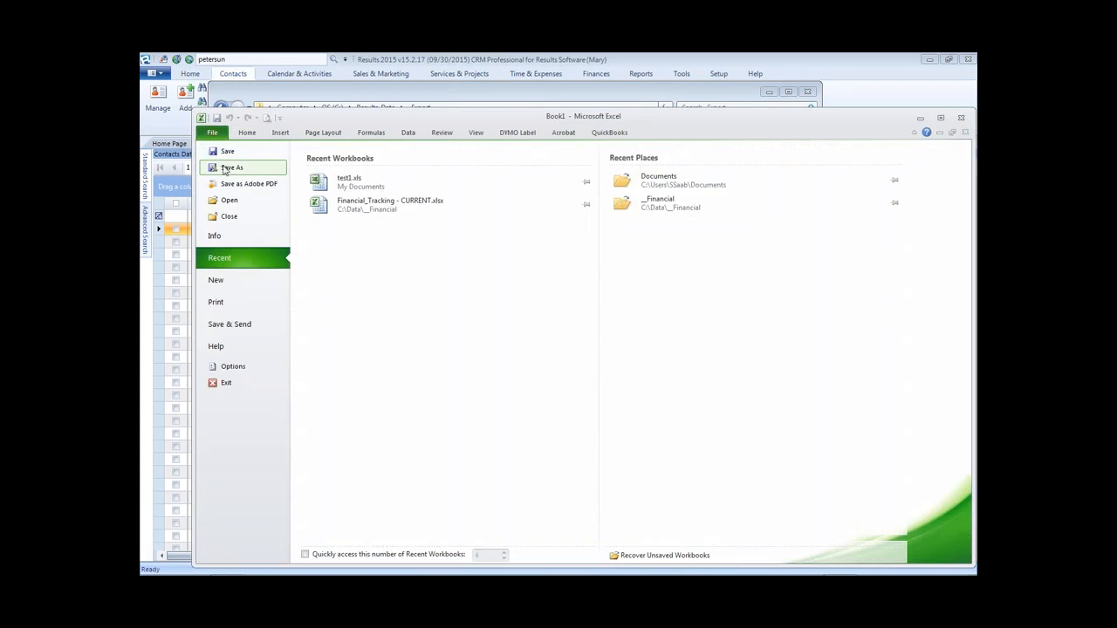
click(233, 200)
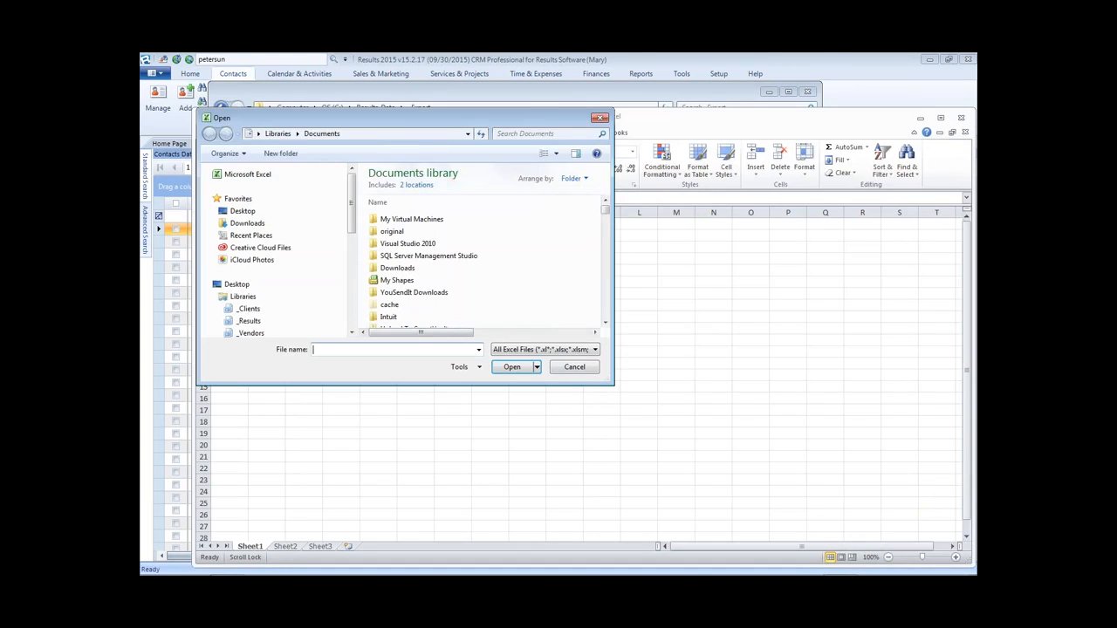
drag(611, 382, 748, 545)
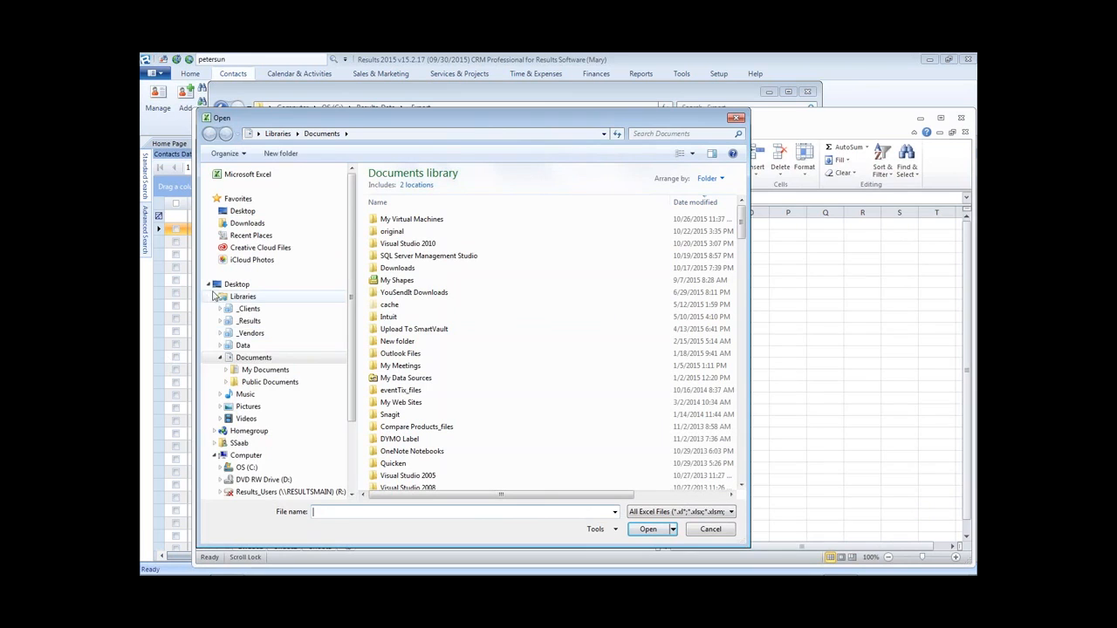
click(214, 296)
click(220, 347)
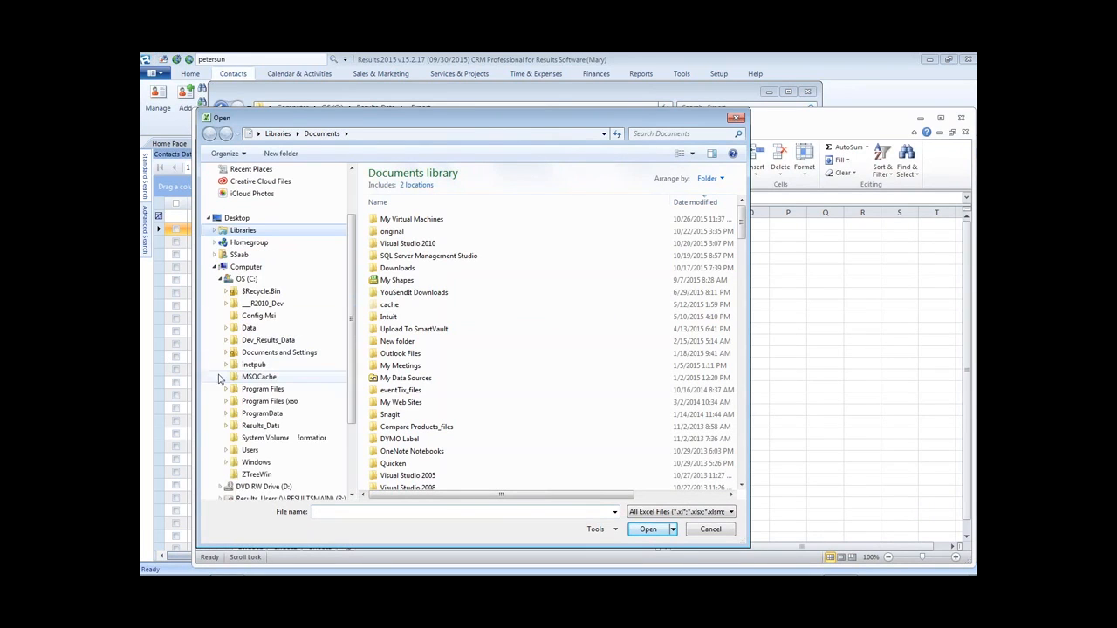
click(226, 426)
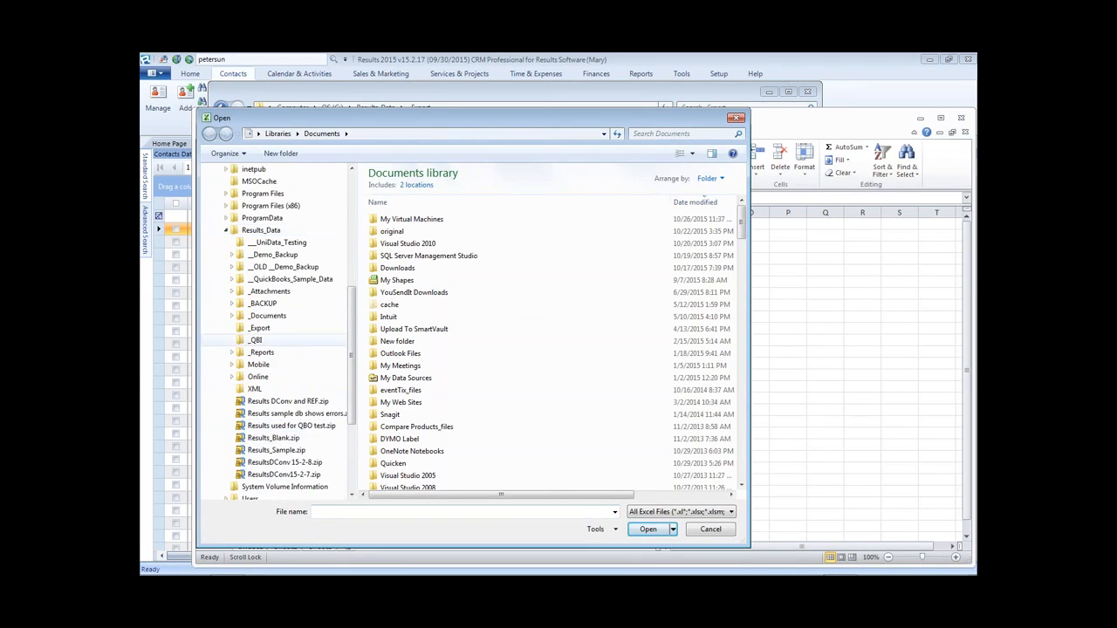
click(259, 329)
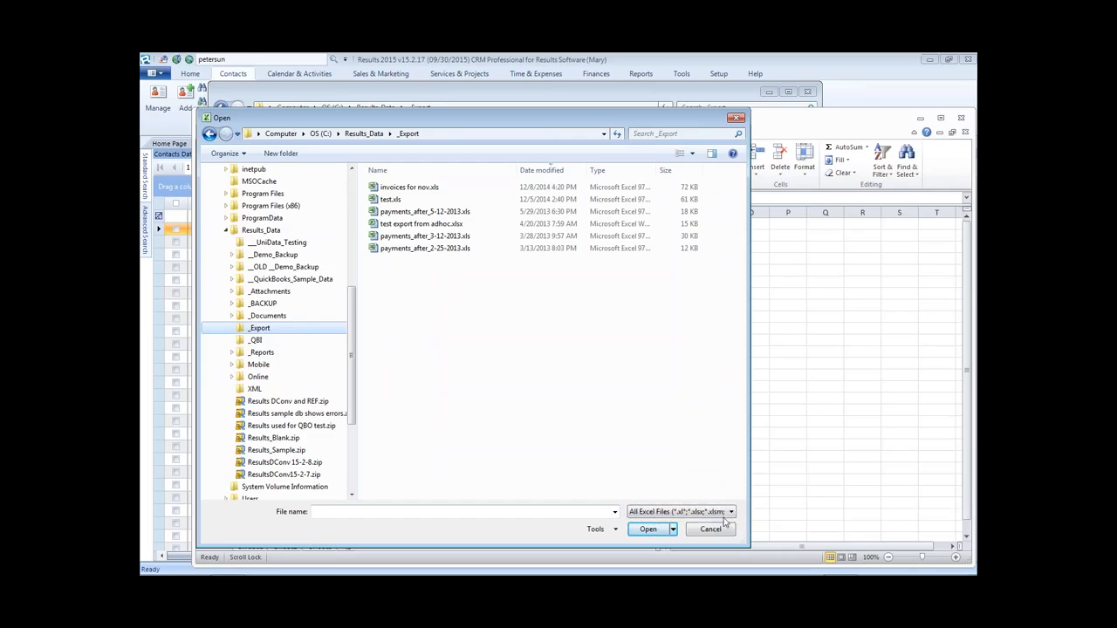
- Filter to Text Files and open email of prospects.txt in the Text Import Wizard
click(733, 515)
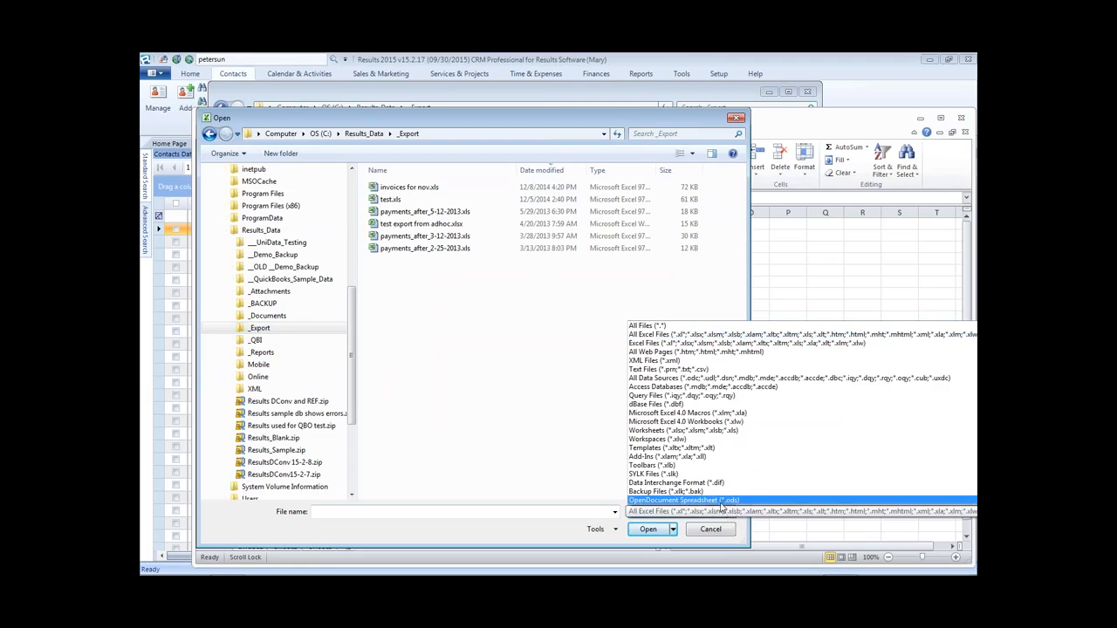
click(721, 502)
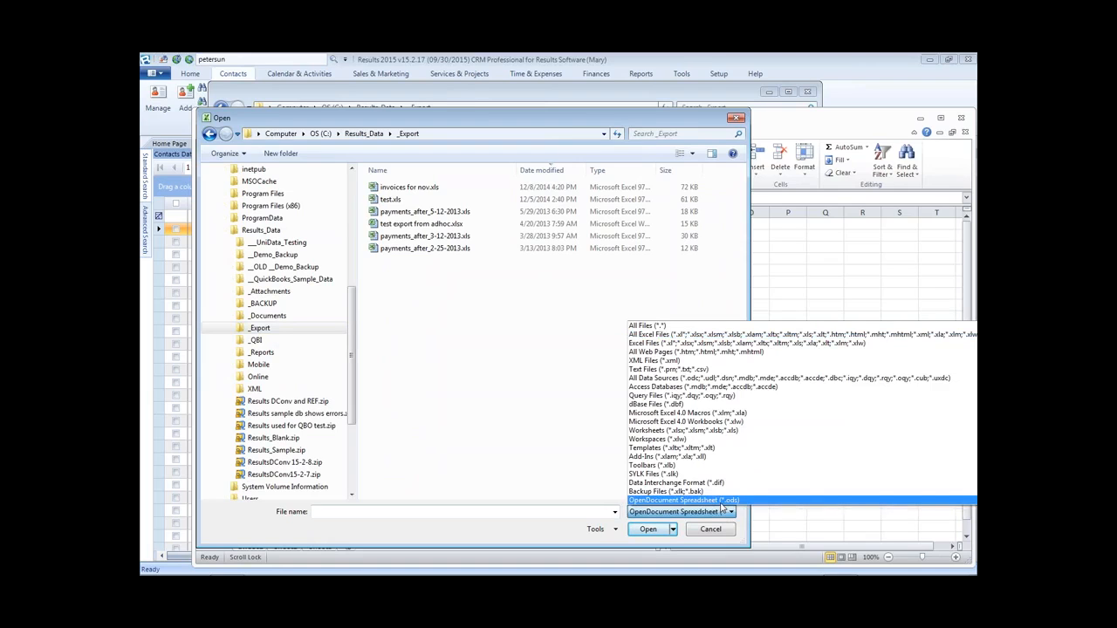
click(650, 370)
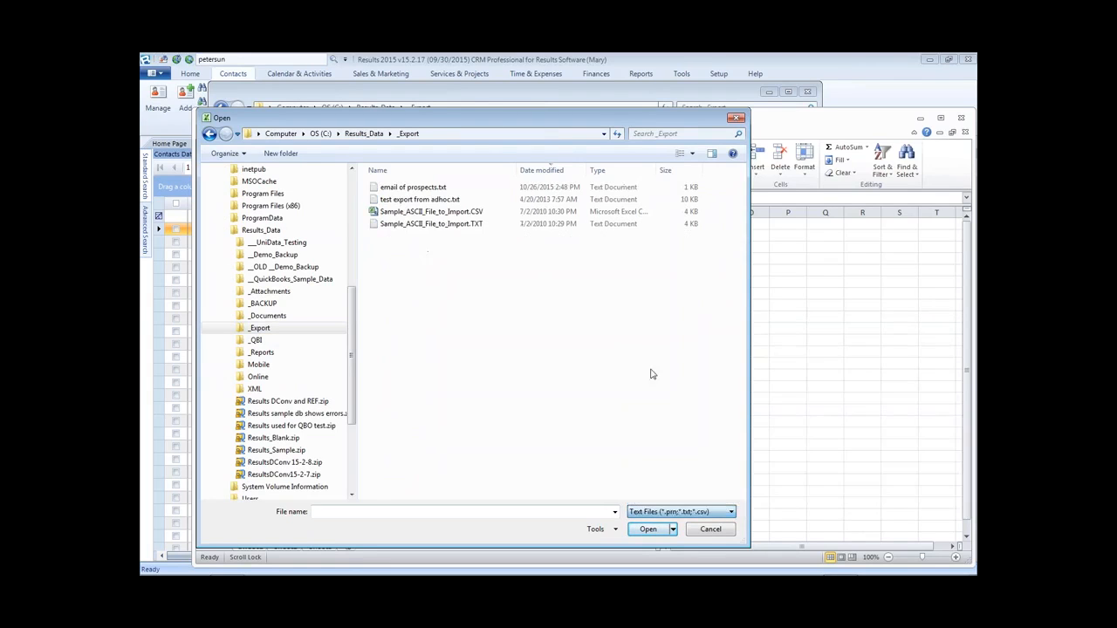
click(731, 513)
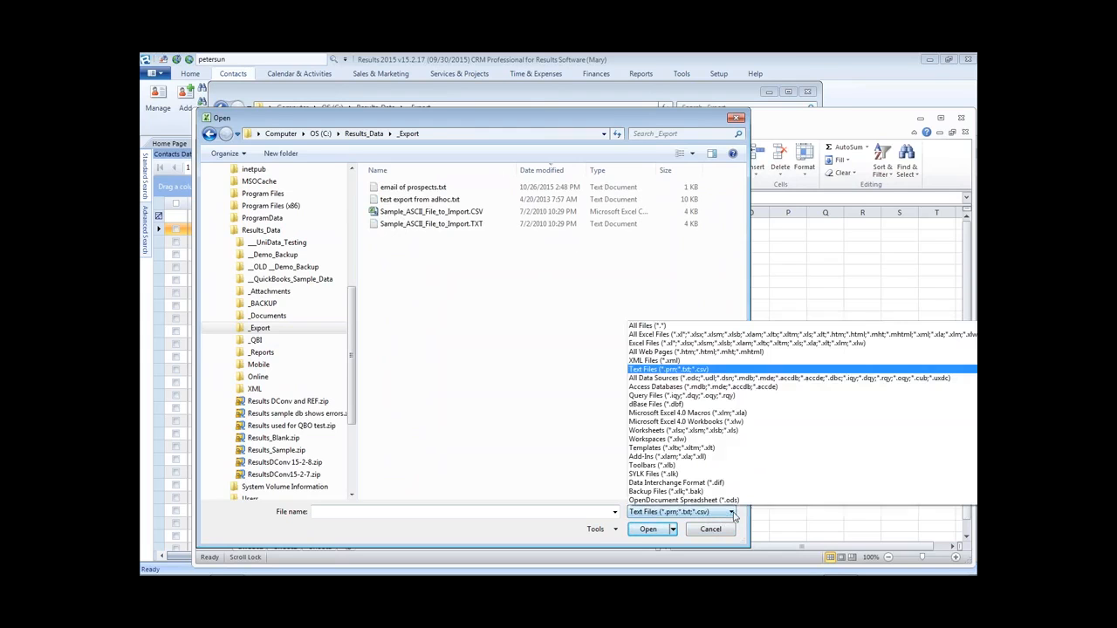
click(595, 396)
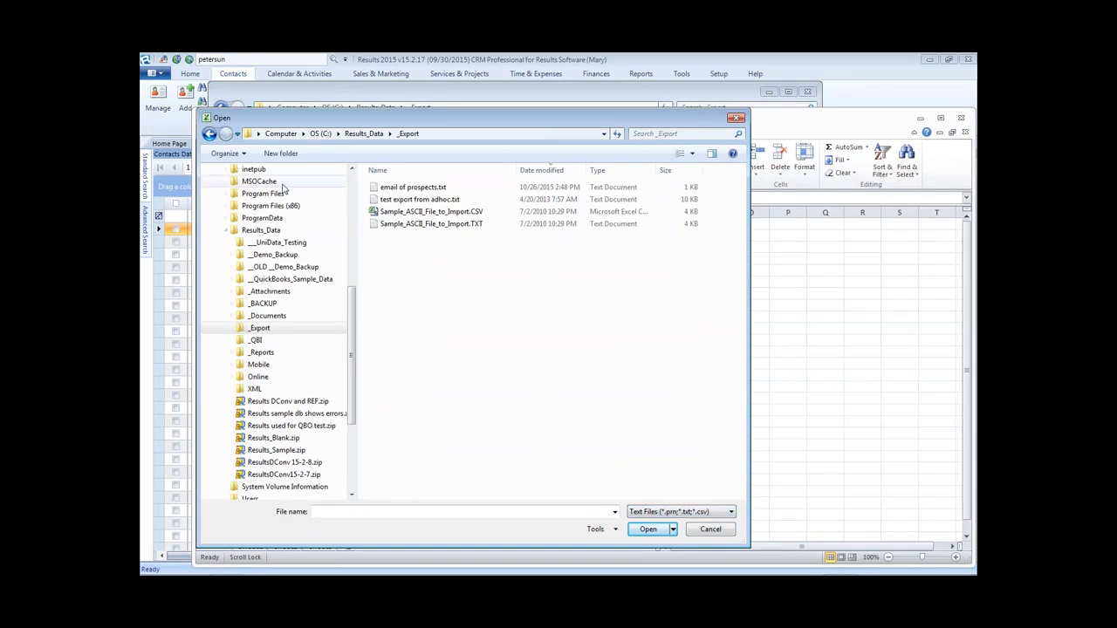
double_click(414, 187)
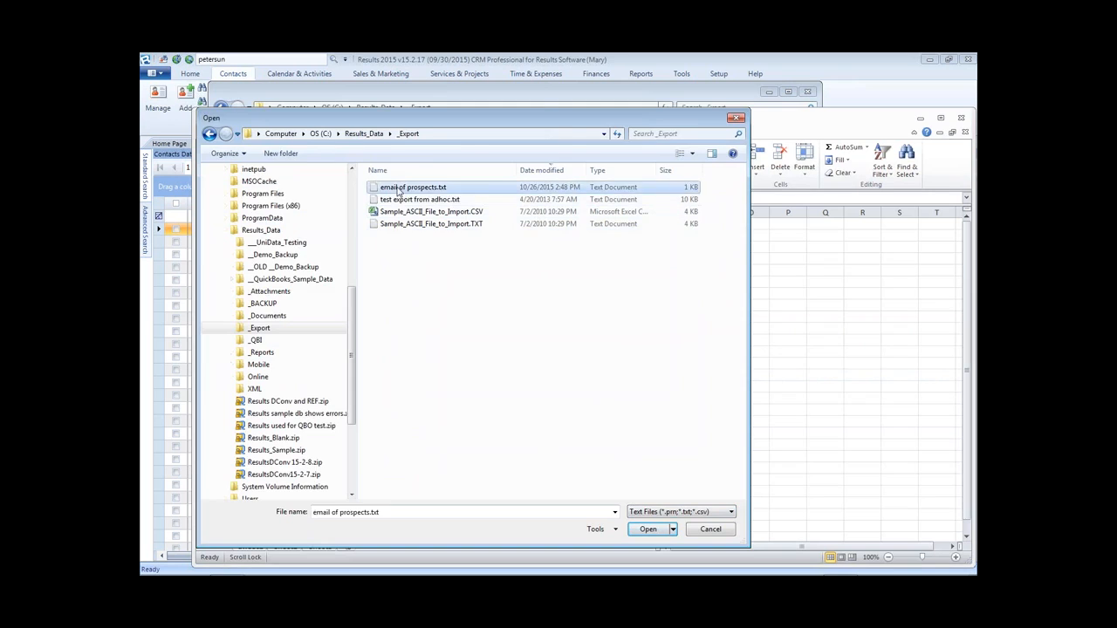
drag(677, 244, 491, 138)
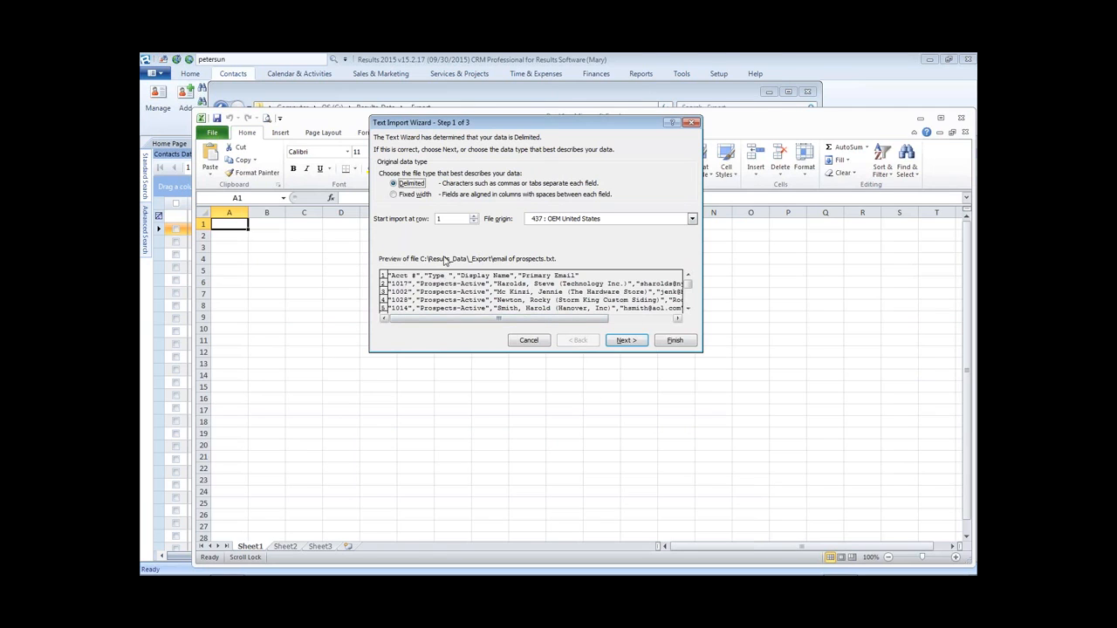
- Split on Comma instead of Tab and review the Acct #, Type, Display Name, Primary Email columns
click(627, 340)
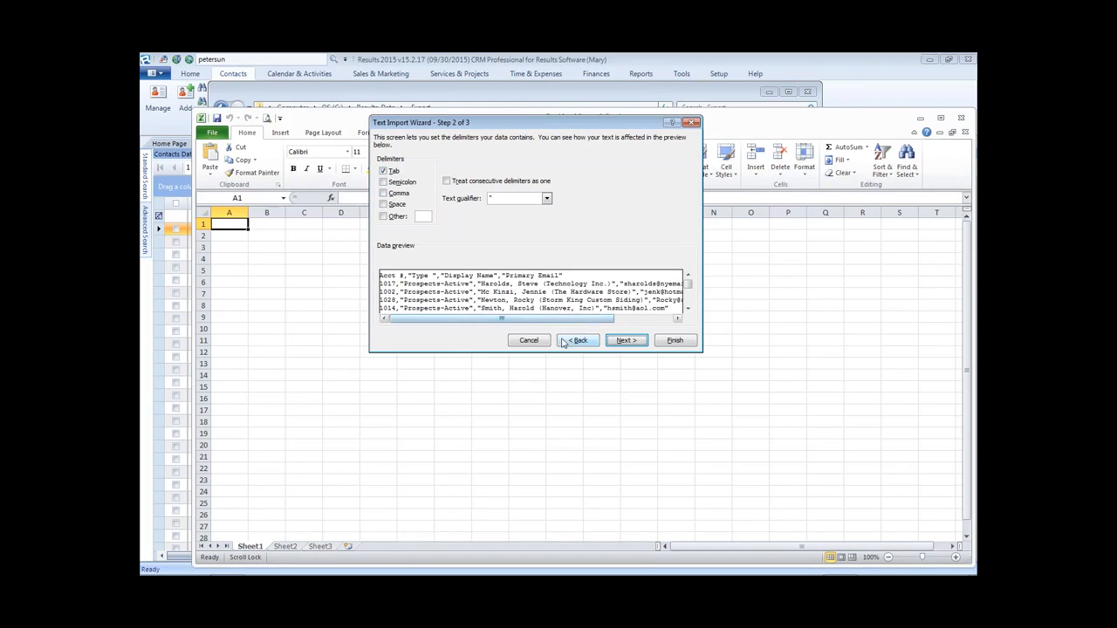
click(383, 192)
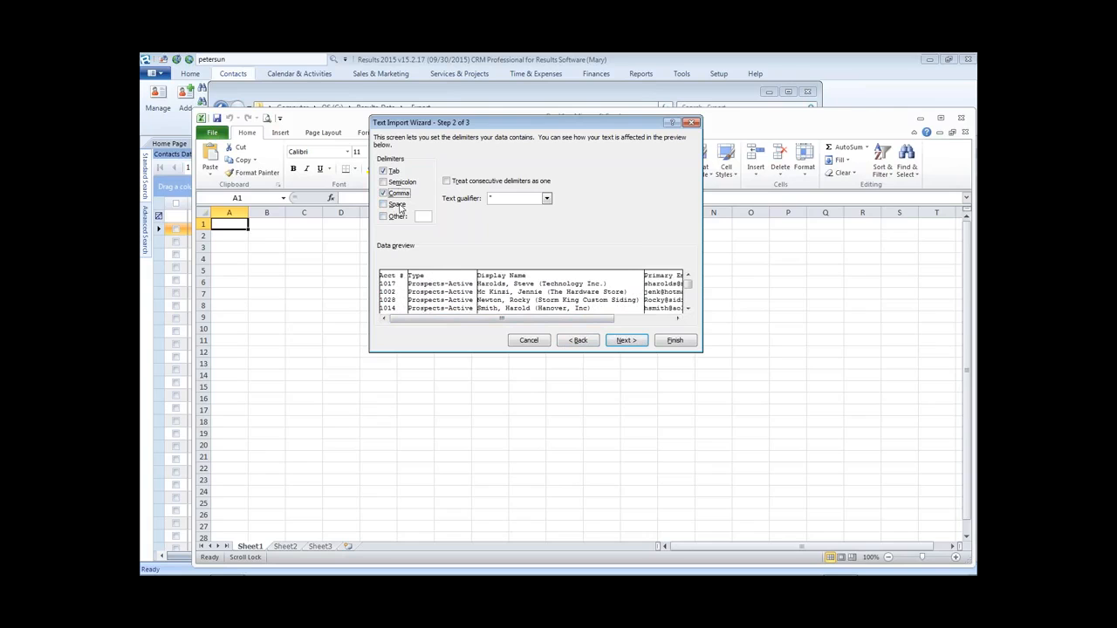
click(383, 171)
click(626, 340)
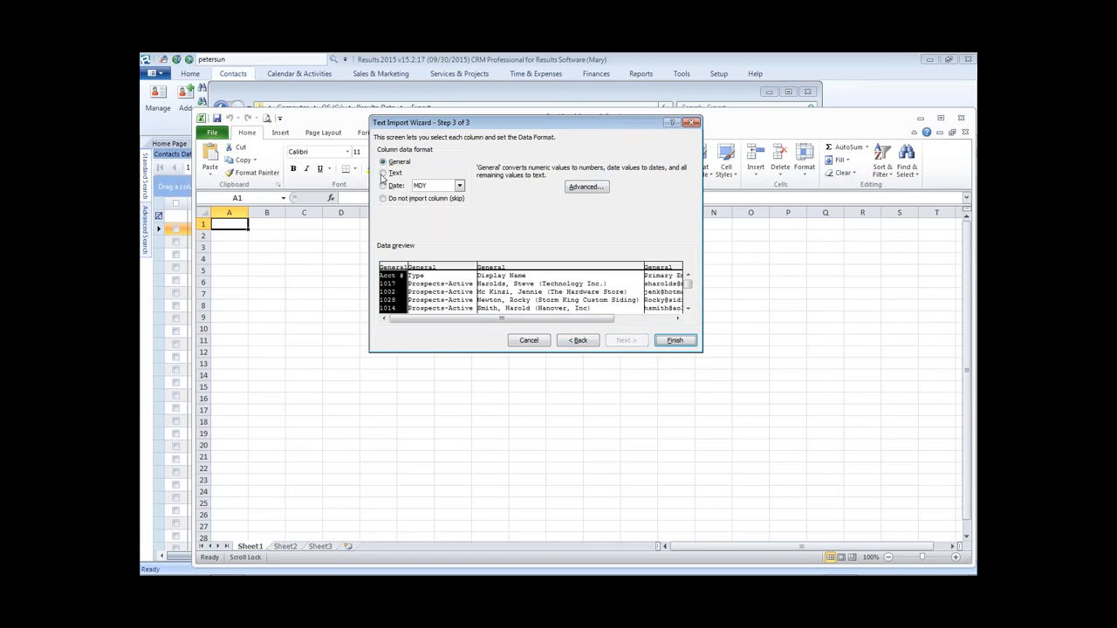
click(416, 280)
click(508, 275)
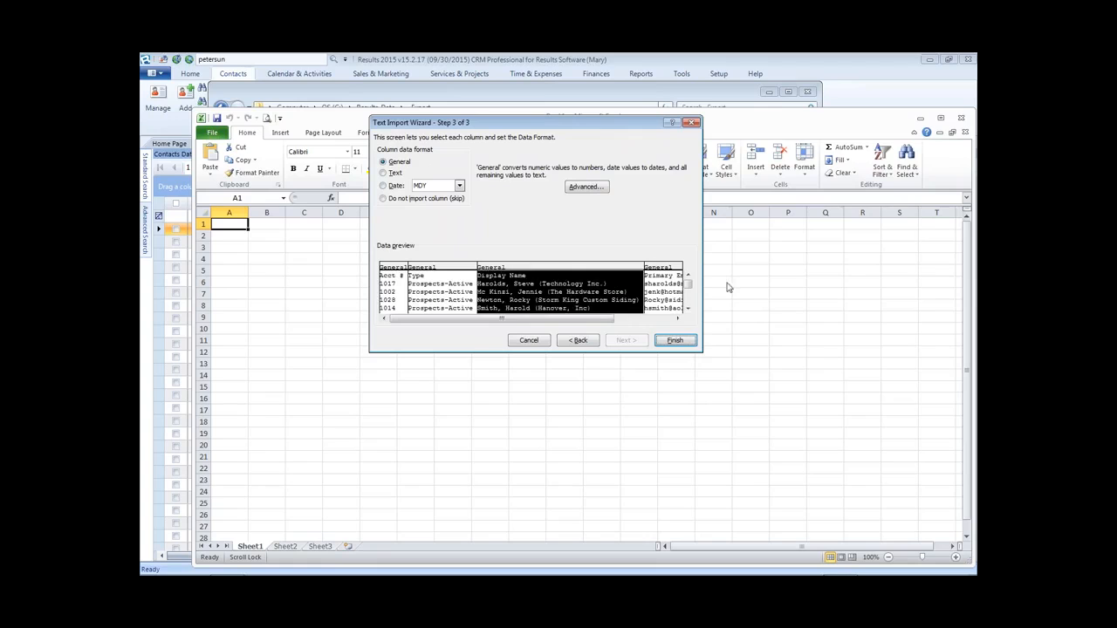
click(401, 273)
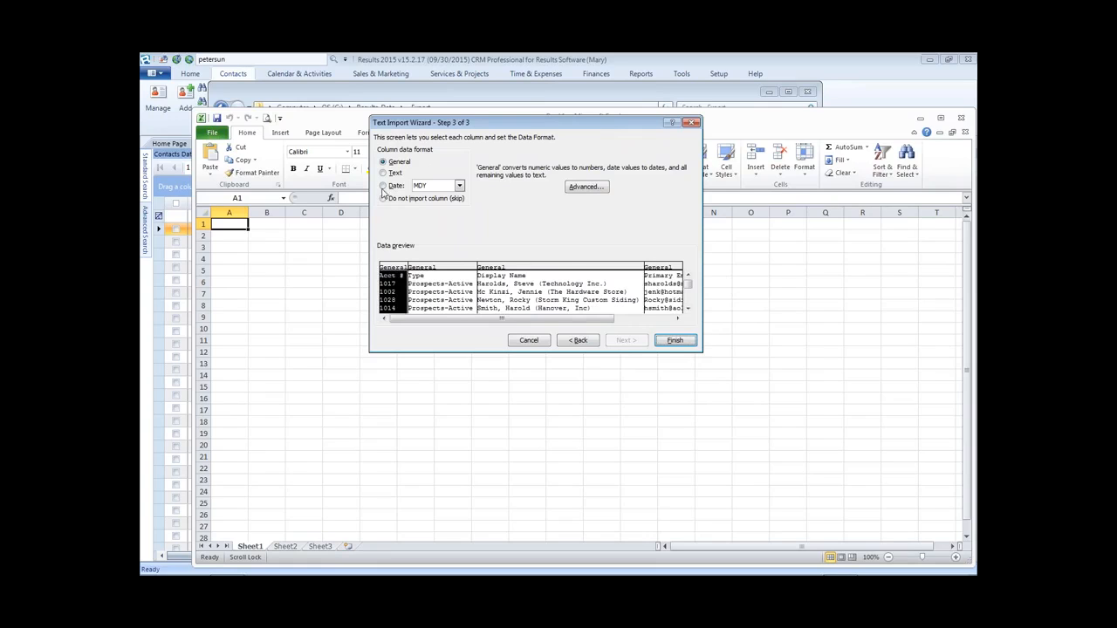
click(675, 277)
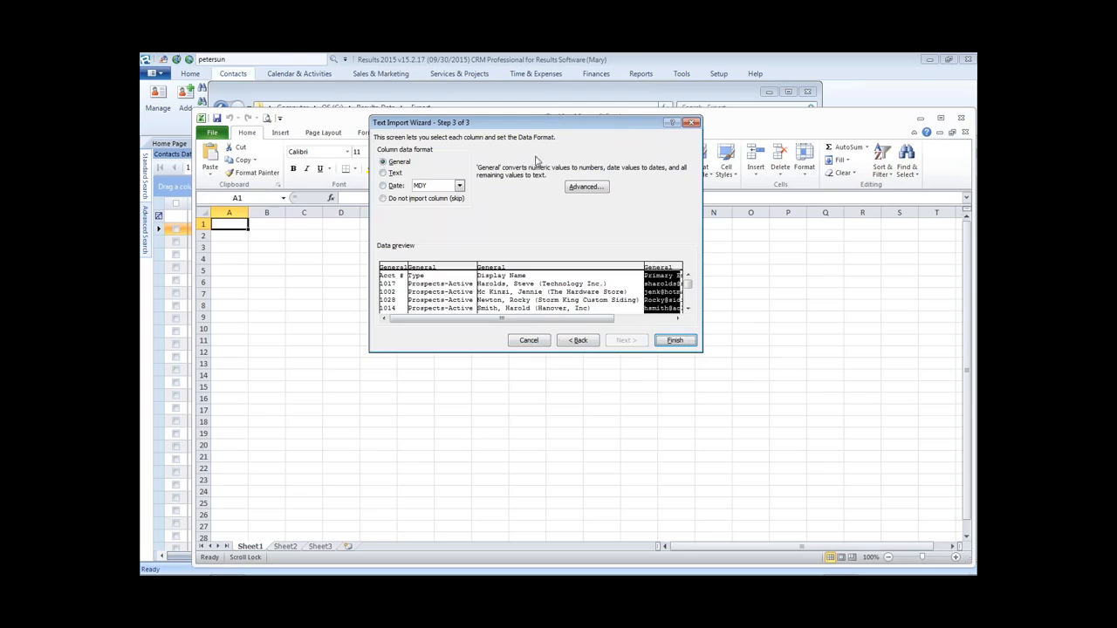
- Recheck the wizard's earlier steps, then finish importing the comma-delimited prospects into the sheet
click(581, 340)
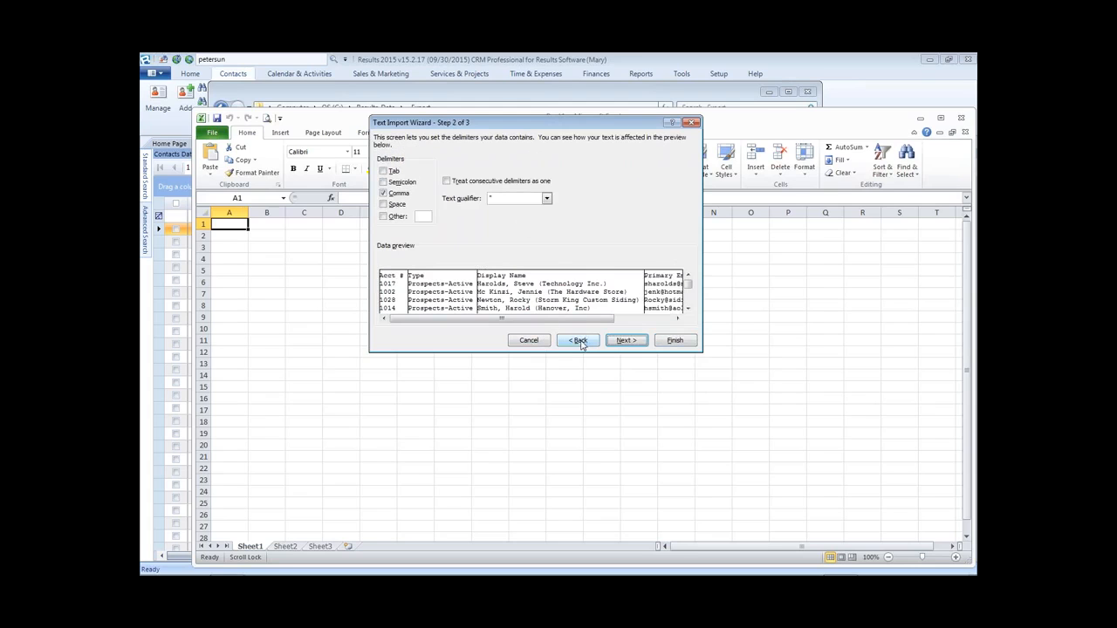
click(581, 341)
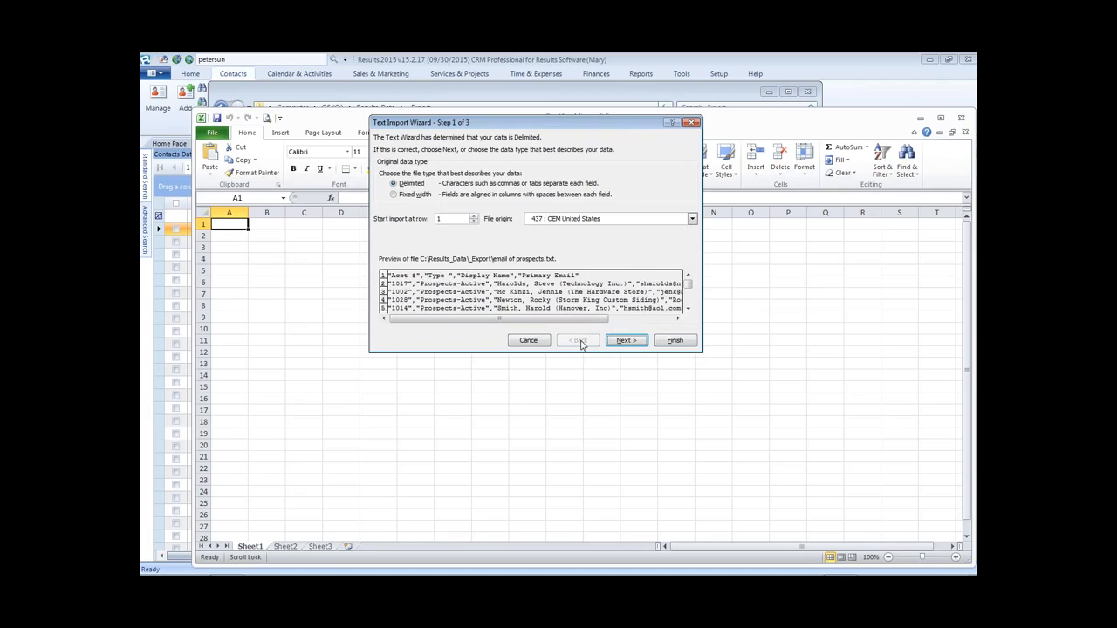
click(626, 342)
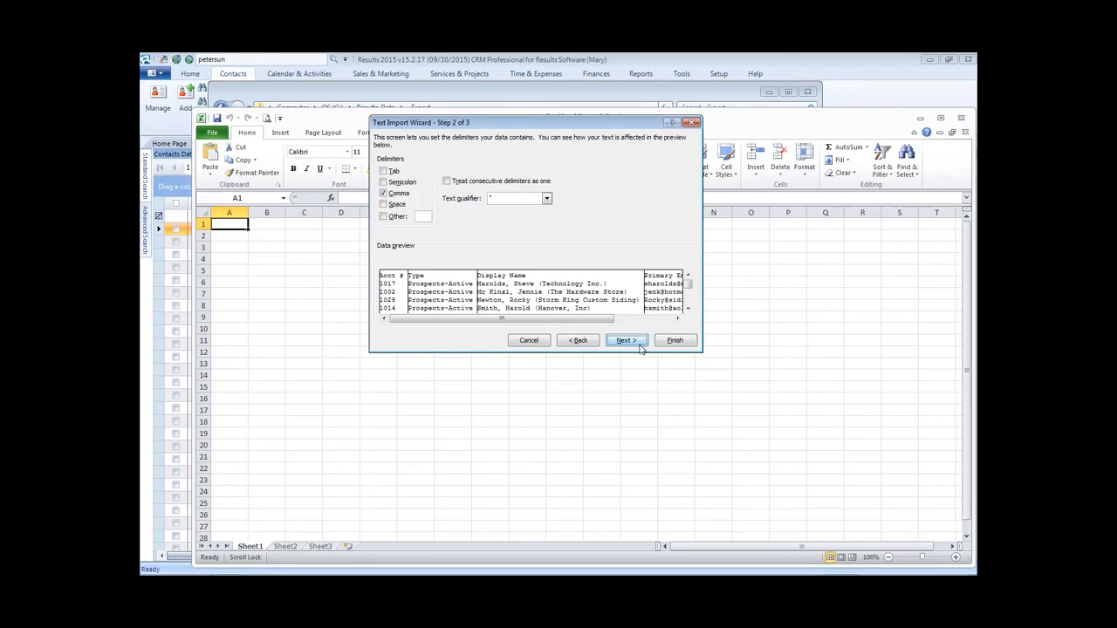
click(639, 345)
click(576, 343)
click(625, 342)
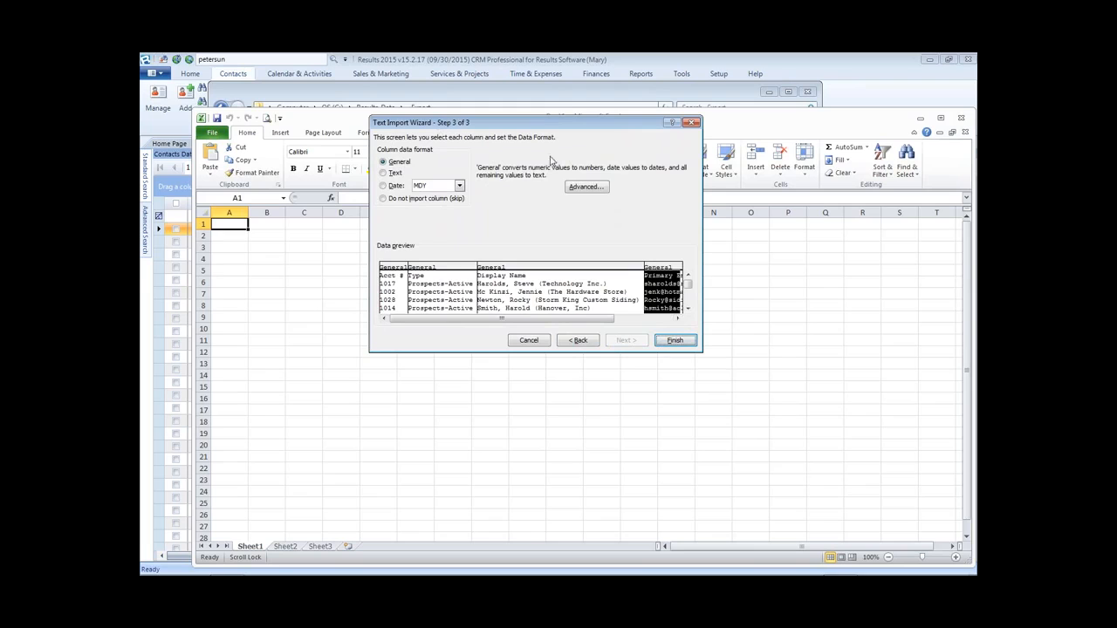
click(410, 276)
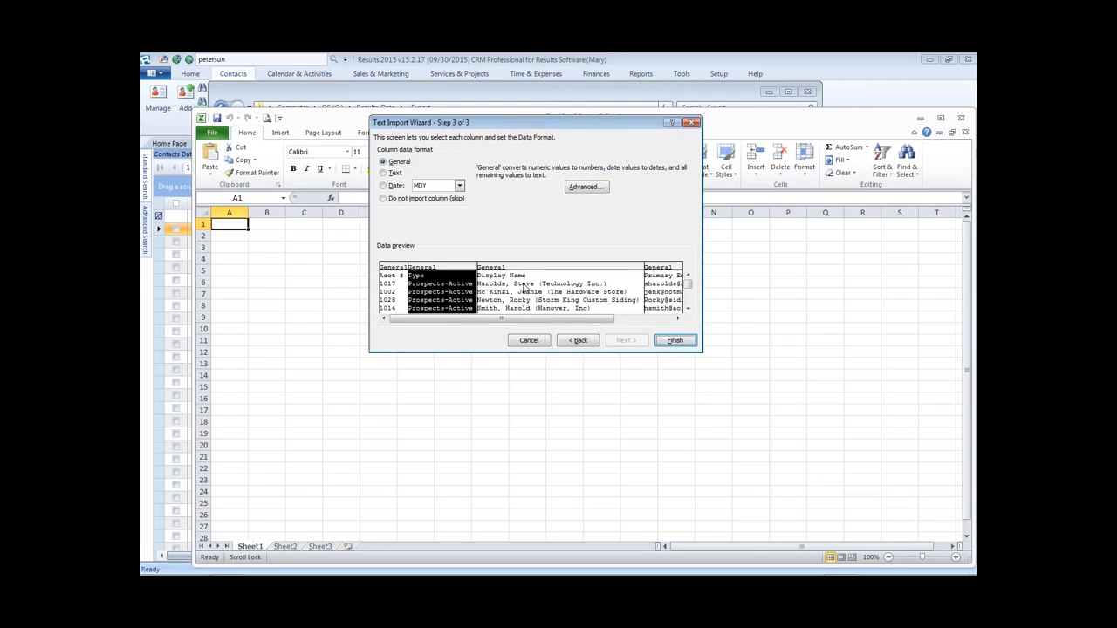
click(674, 342)
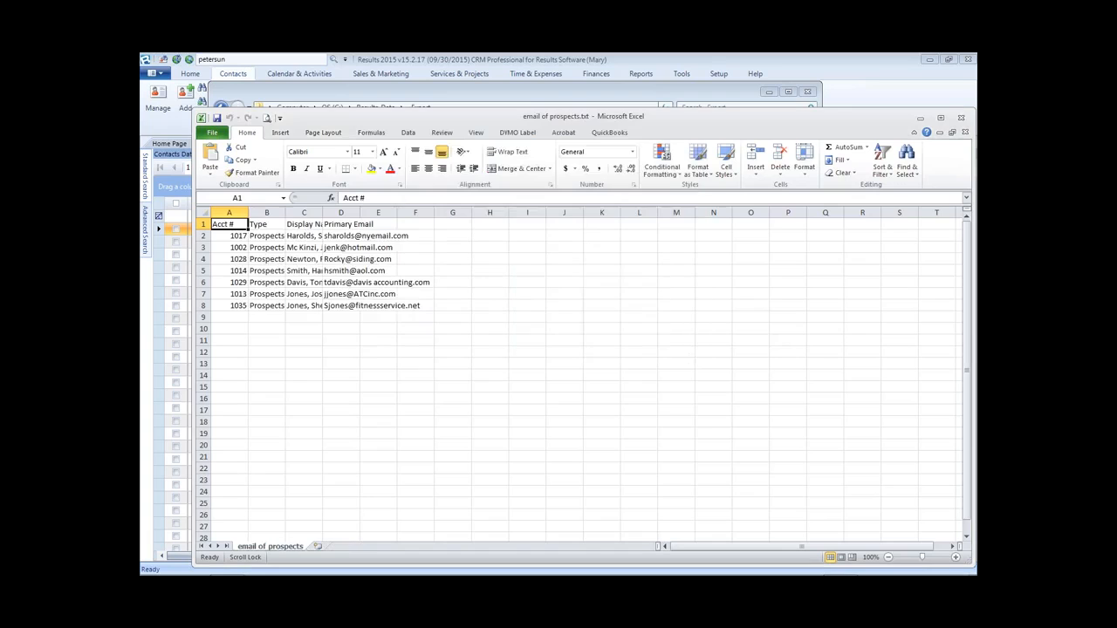
- AutoFit columns A through F so the prospect names and email addresses show in full
drag(229, 213, 410, 212)
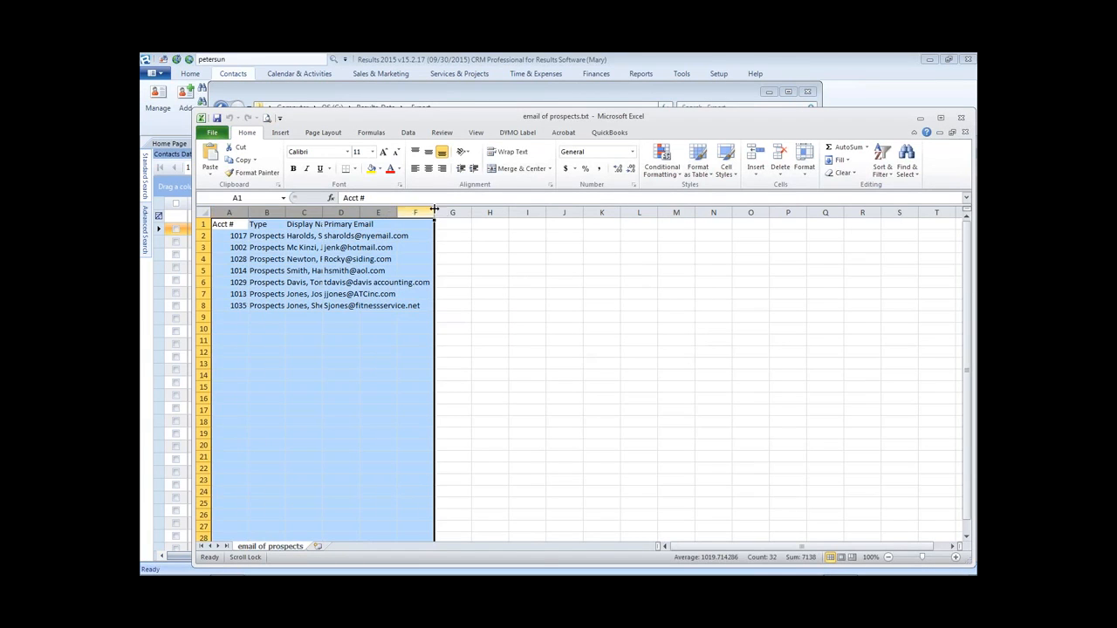
double_click(434, 212)
click(291, 307)
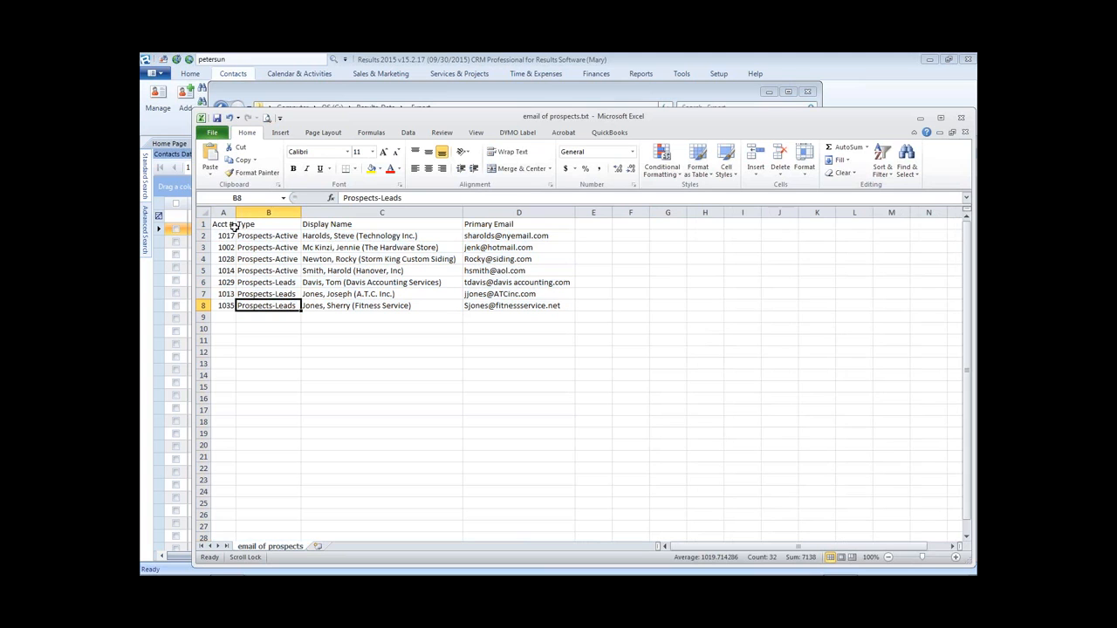
drag(515, 308, 225, 242)
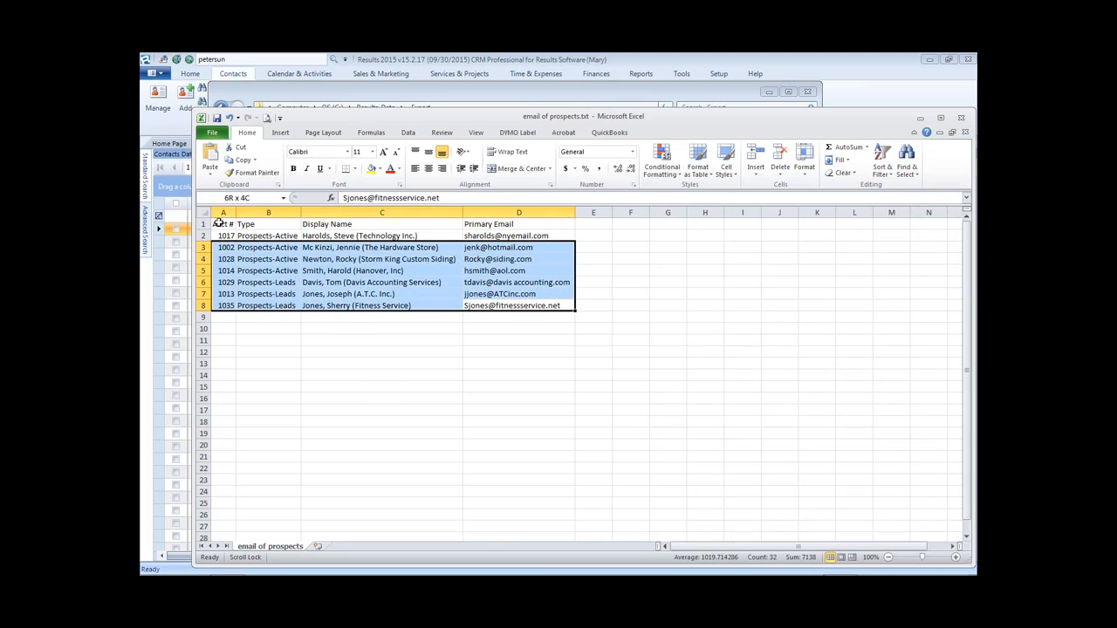
click(265, 363)
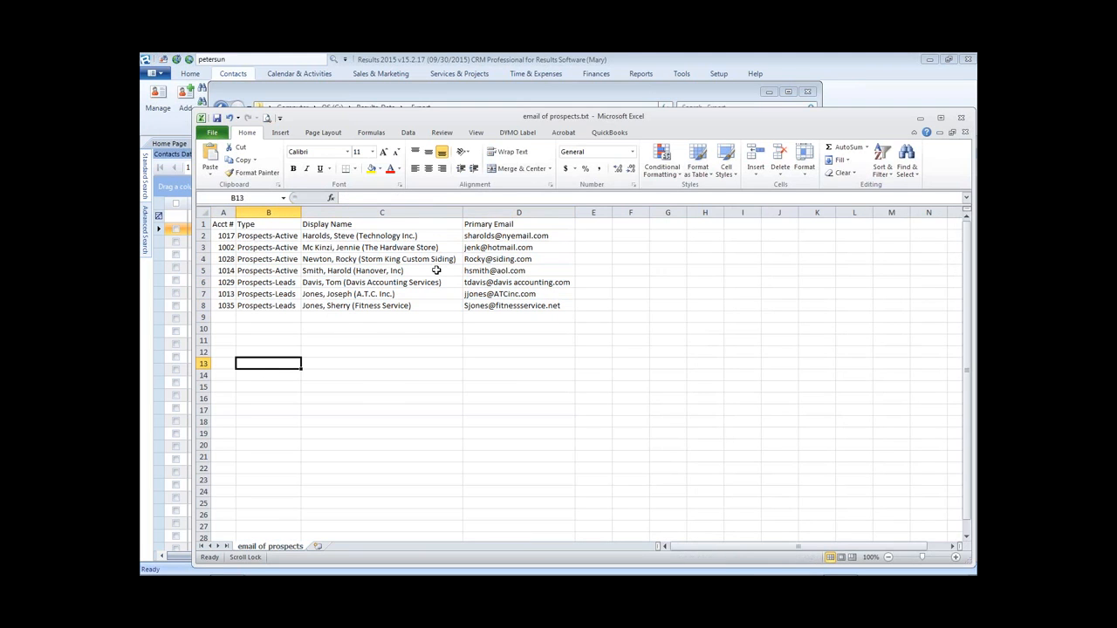
click(210, 133)
- Save the prospects data as email of prospects.xlsx in Excel Workbook format
click(230, 167)
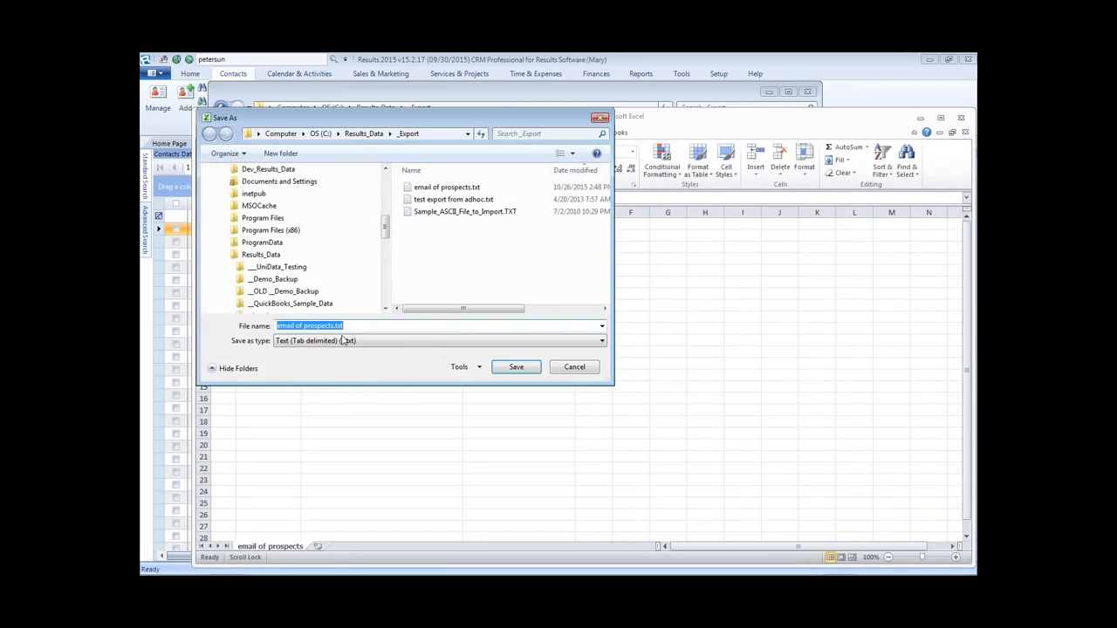
click(345, 341)
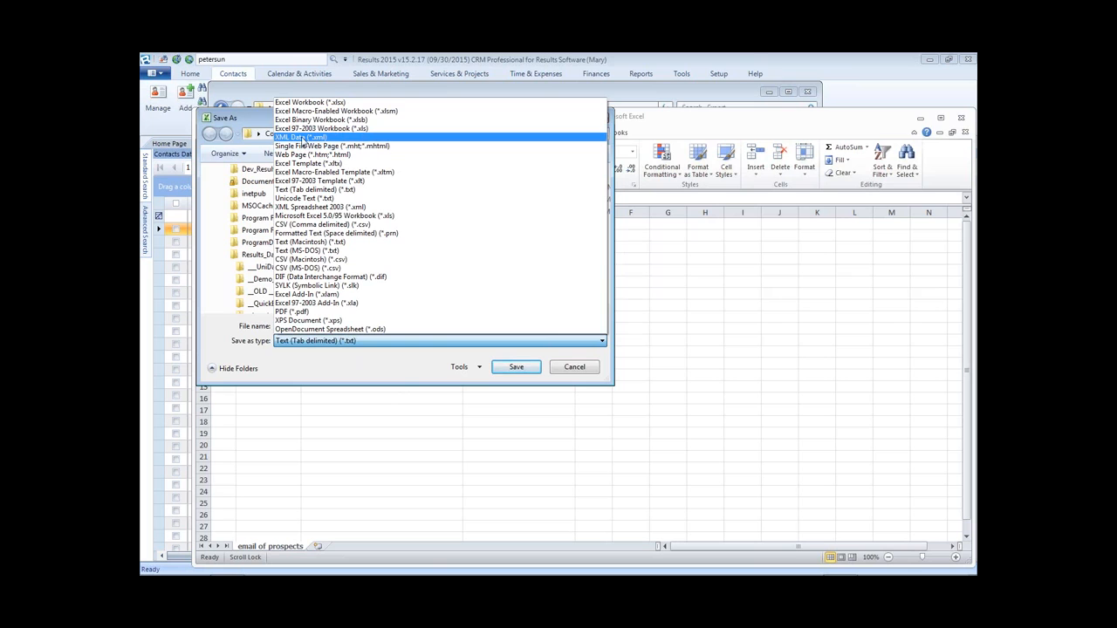
click(332, 102)
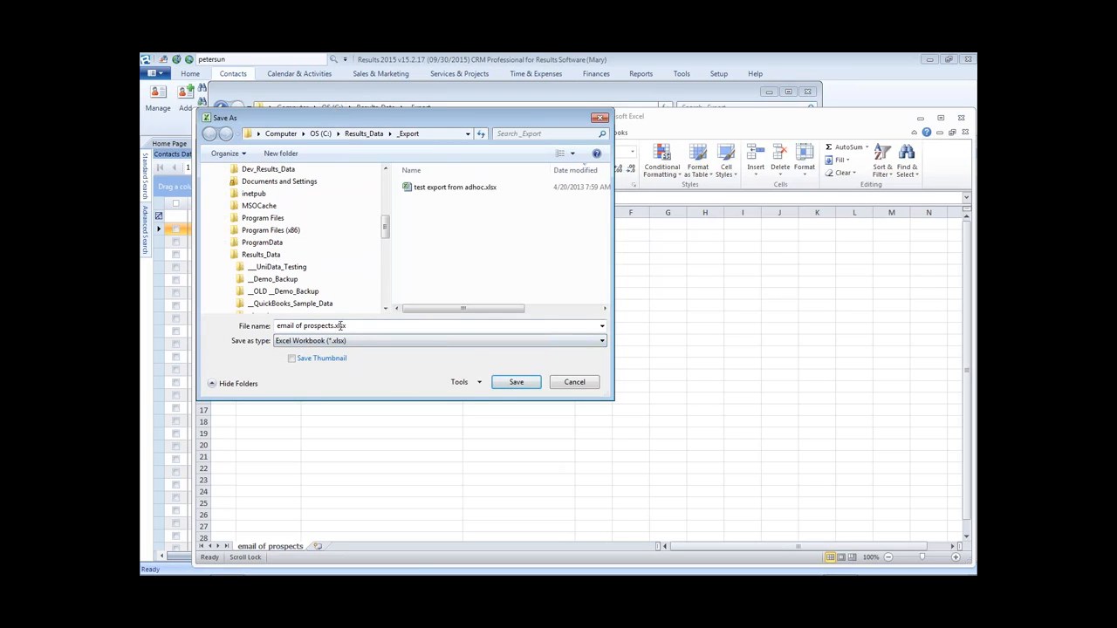
click(536, 382)
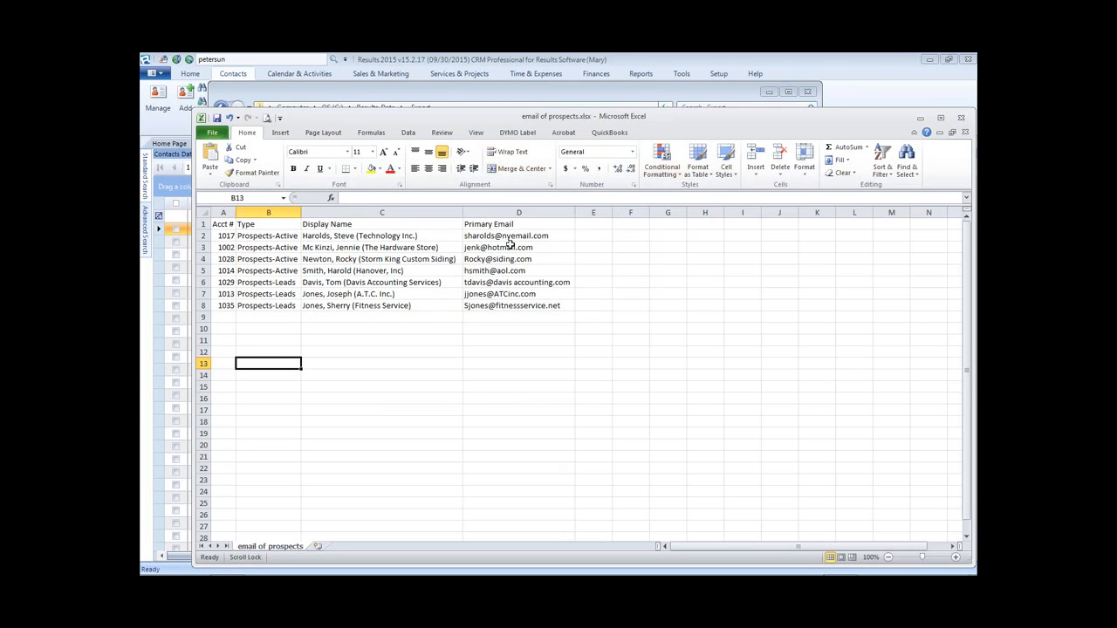
- Close Excel, the file browser and the loaded query, then reopen an empty Ad Hoc Reports window
click(961, 118)
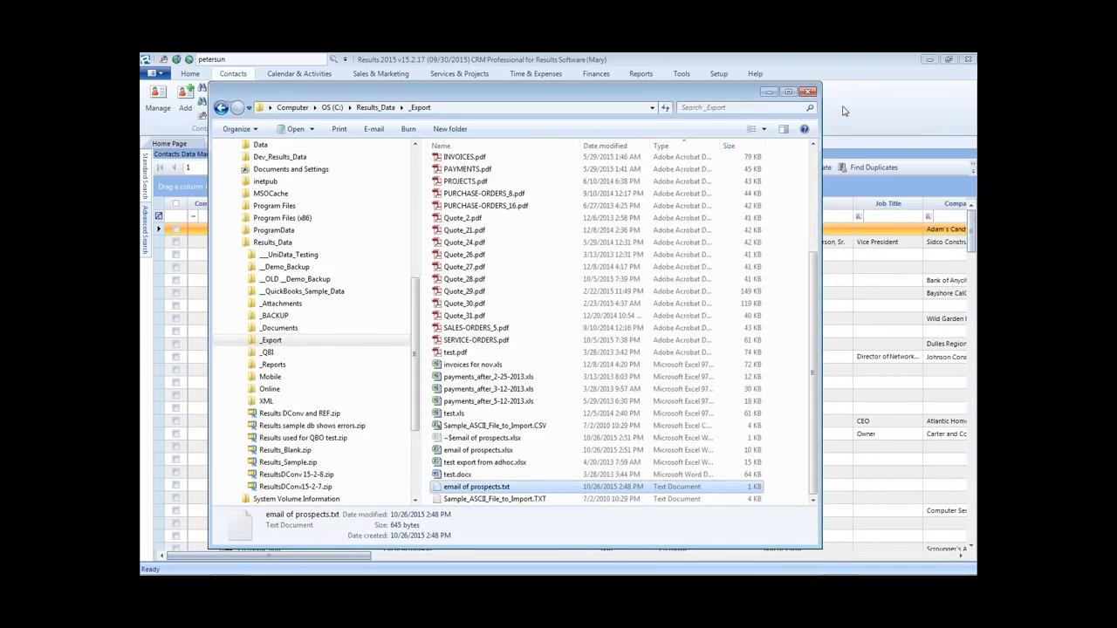
click(807, 92)
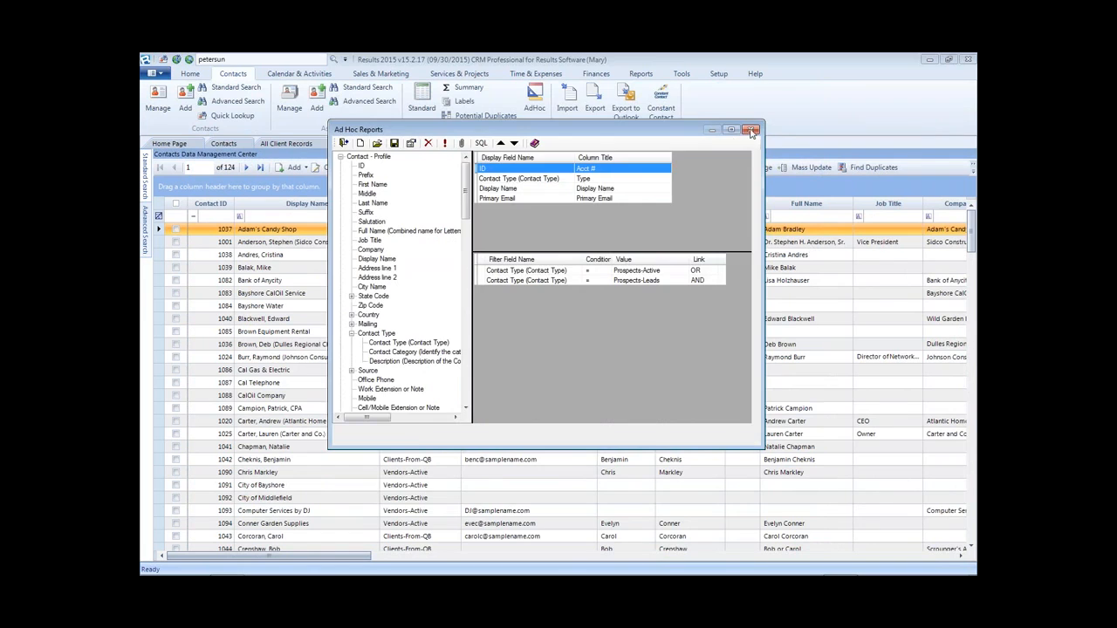
click(755, 129)
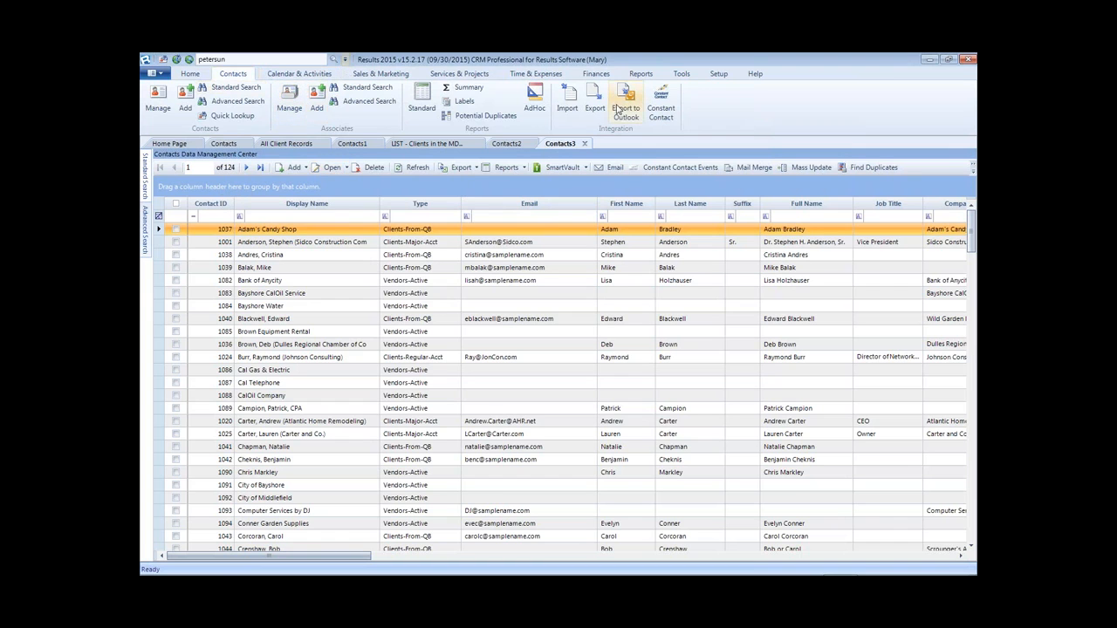
click(535, 98)
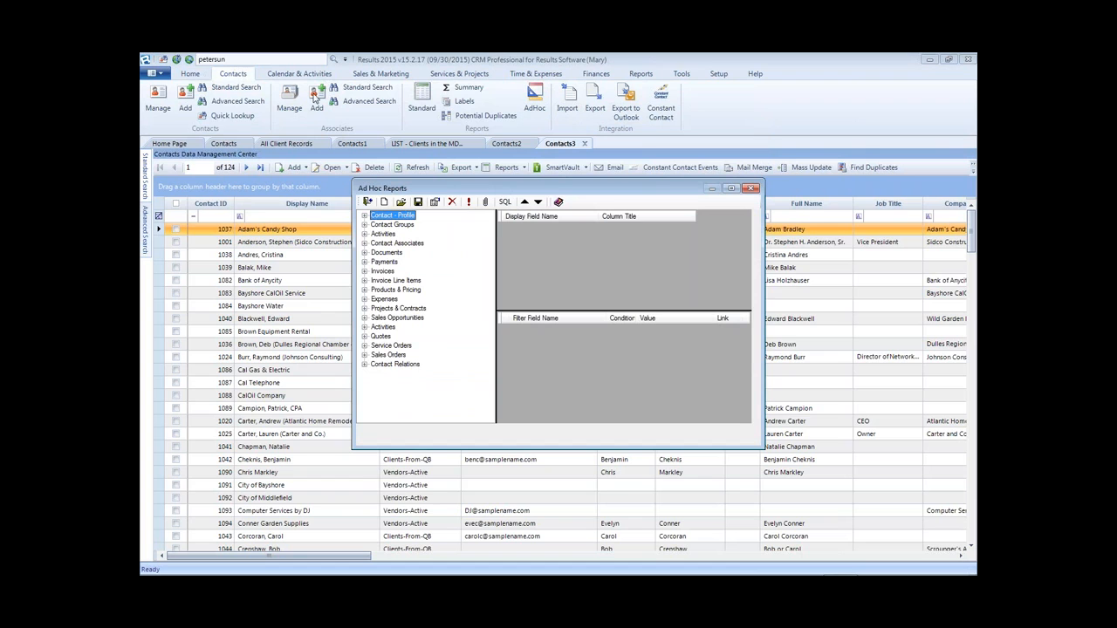
- Load the misspelled prospects email query and run it to check its matching contacts
click(402, 203)
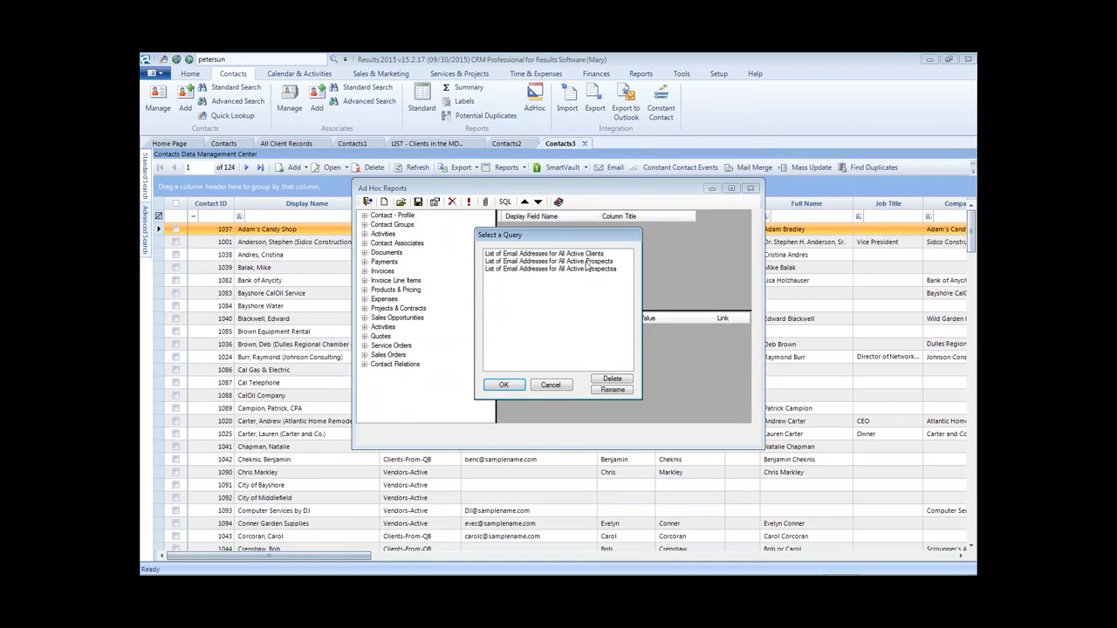
click(597, 269)
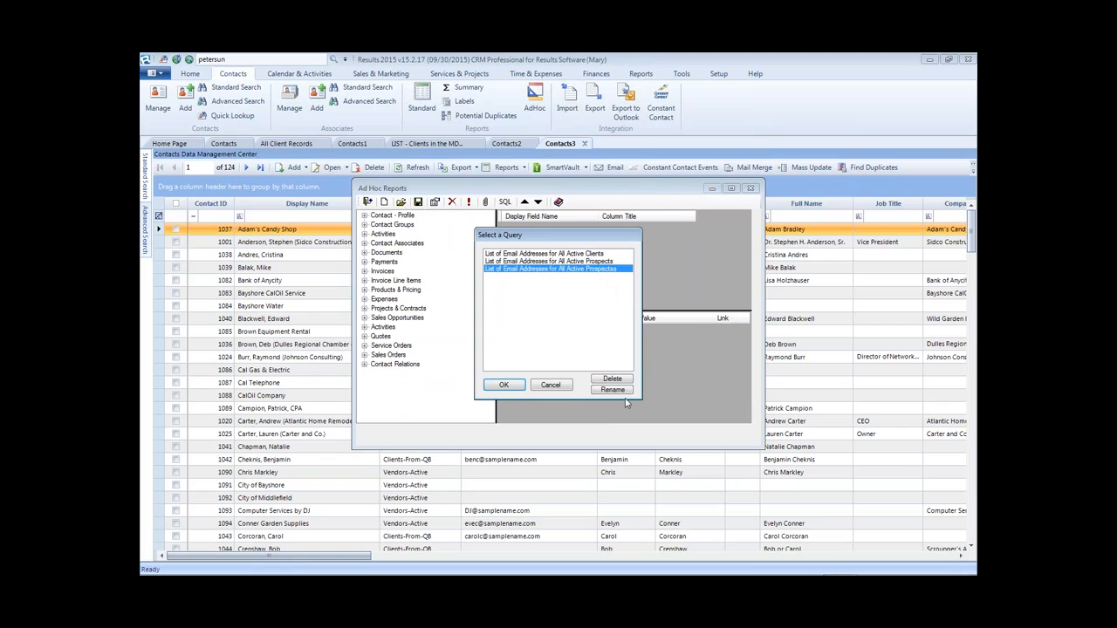
click(612, 380)
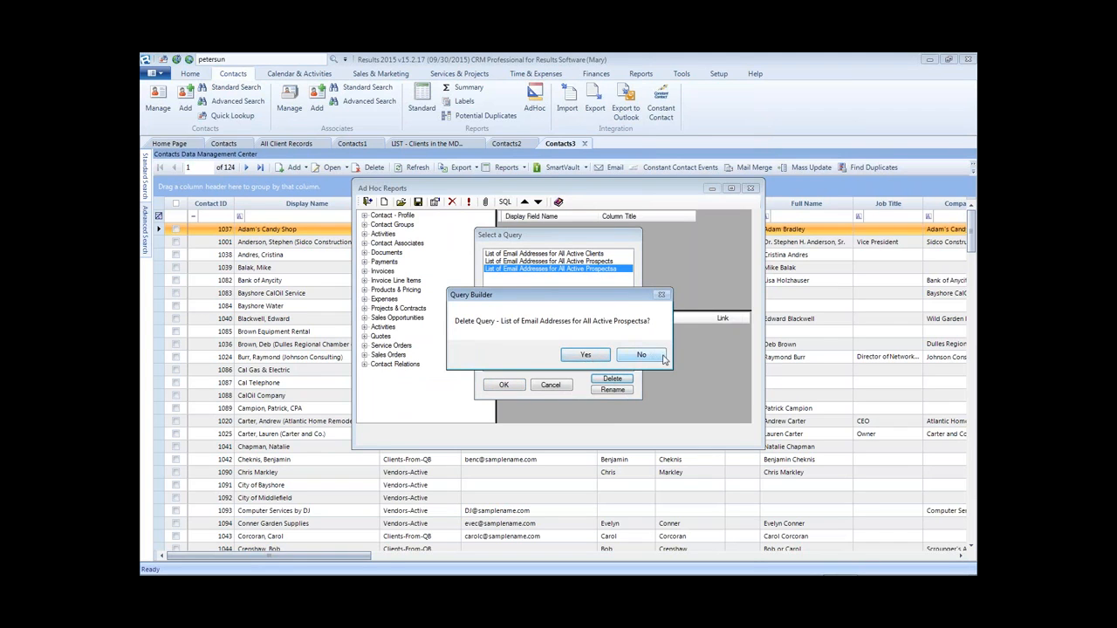
click(661, 355)
click(583, 270)
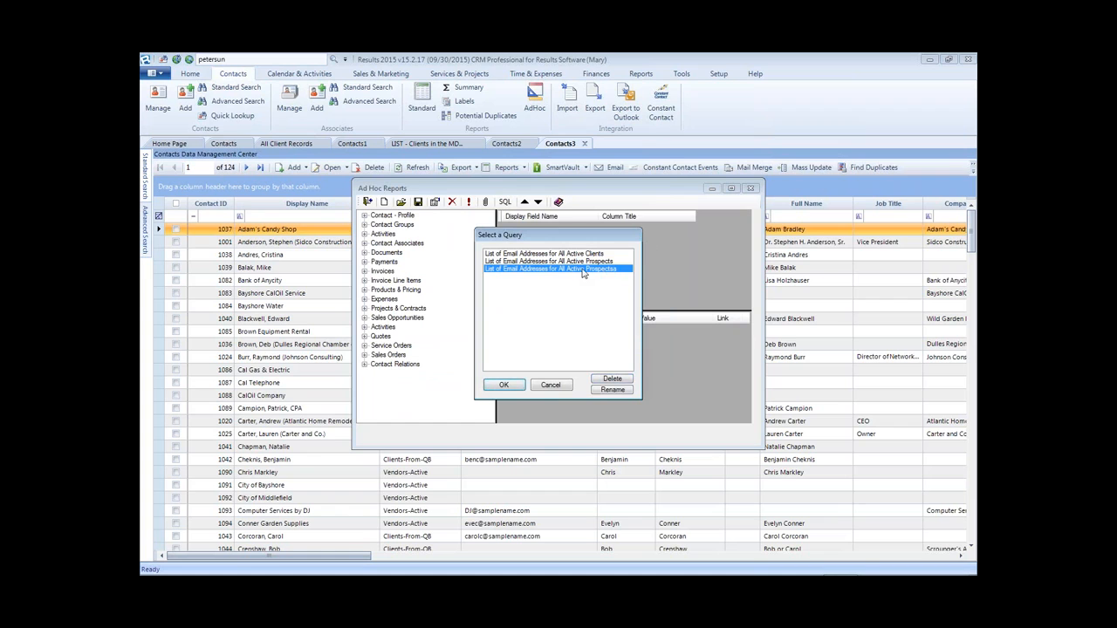
double_click(583, 272)
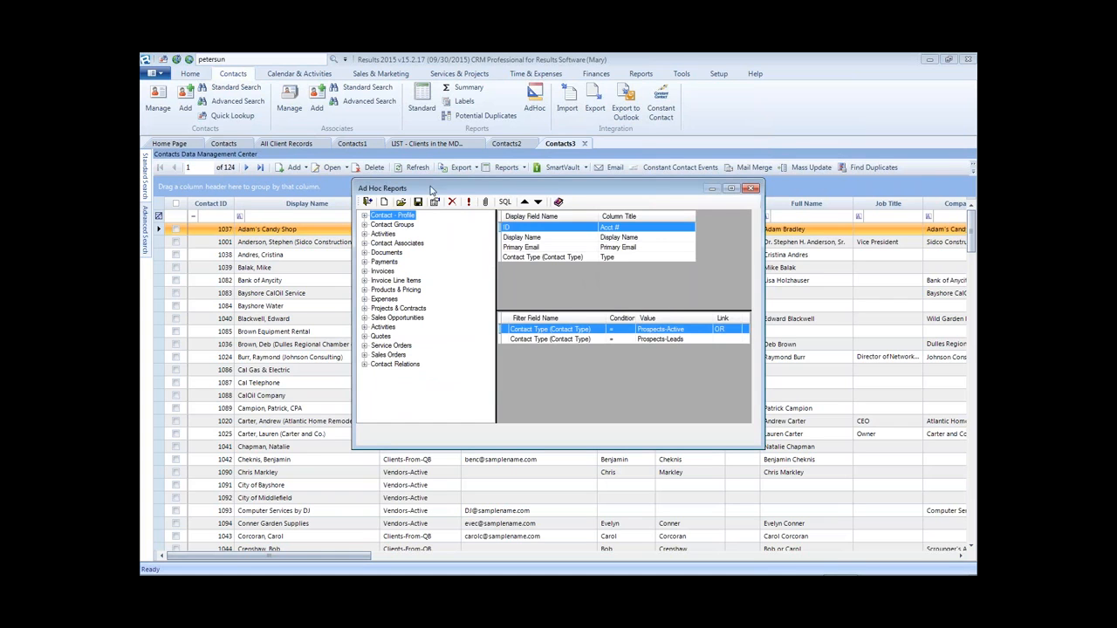
click(469, 201)
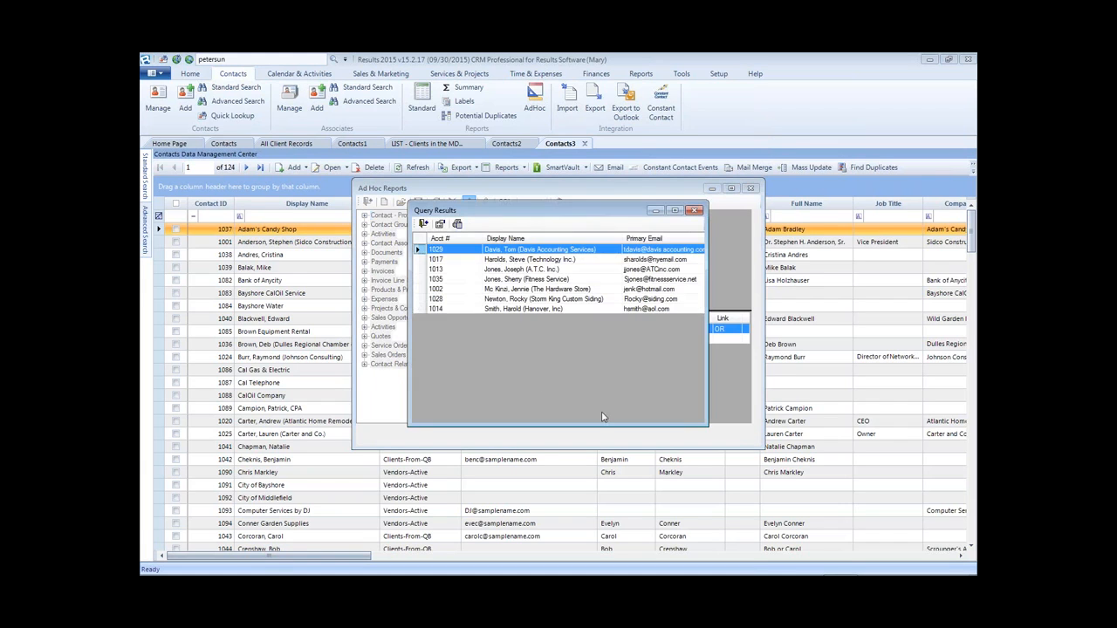
drag(707, 229, 864, 214)
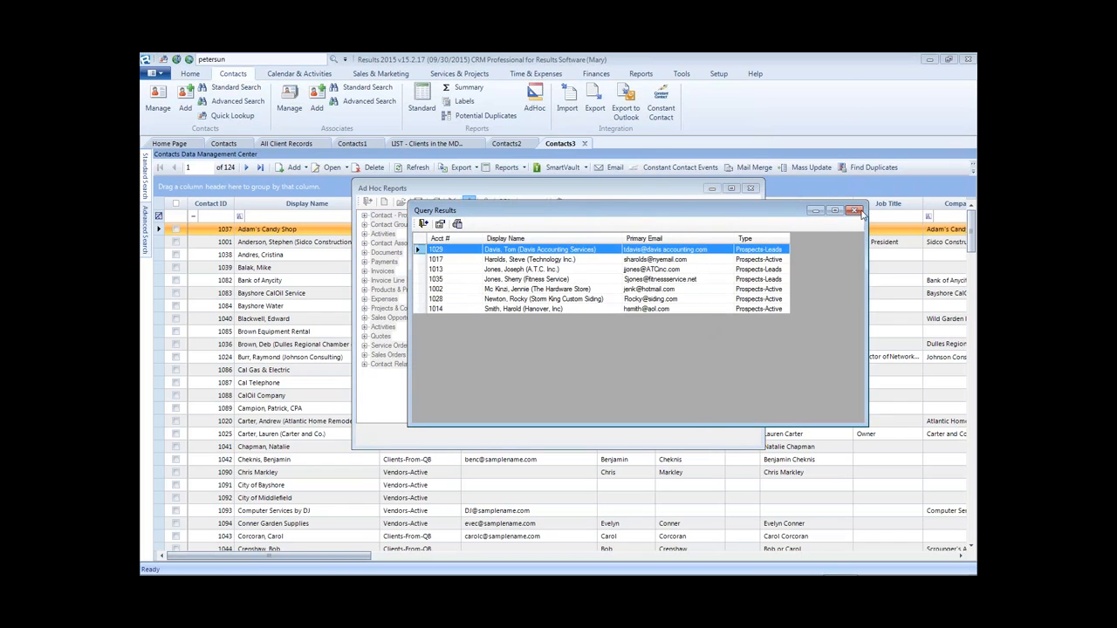
click(856, 211)
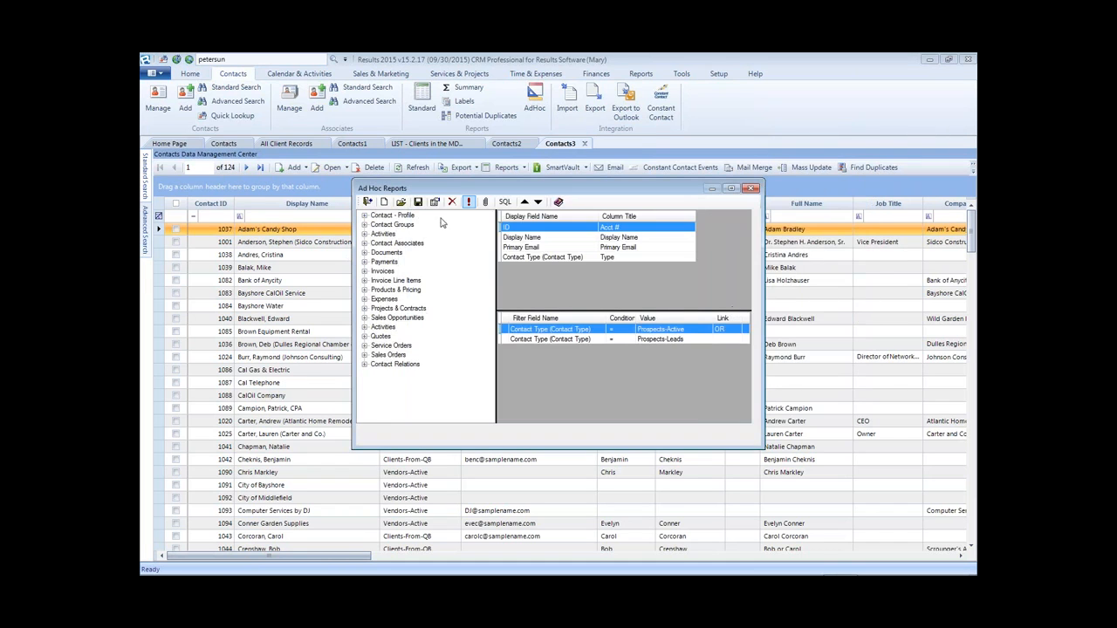
- Delete the duplicate List of Email Addresses for All Active Prospects query
click(398, 203)
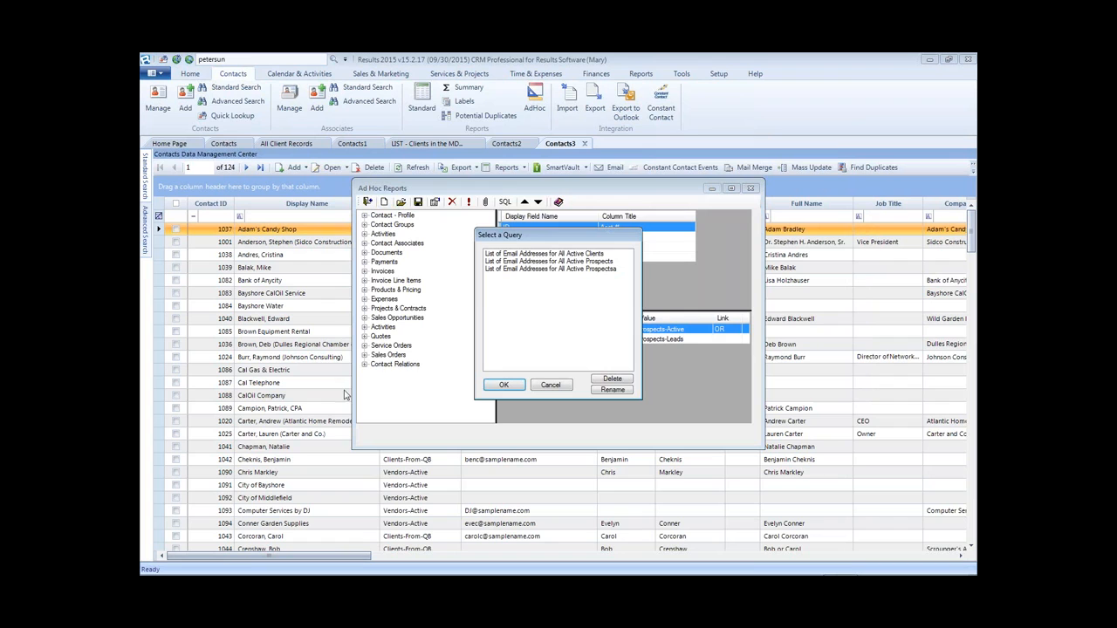
click(490, 261)
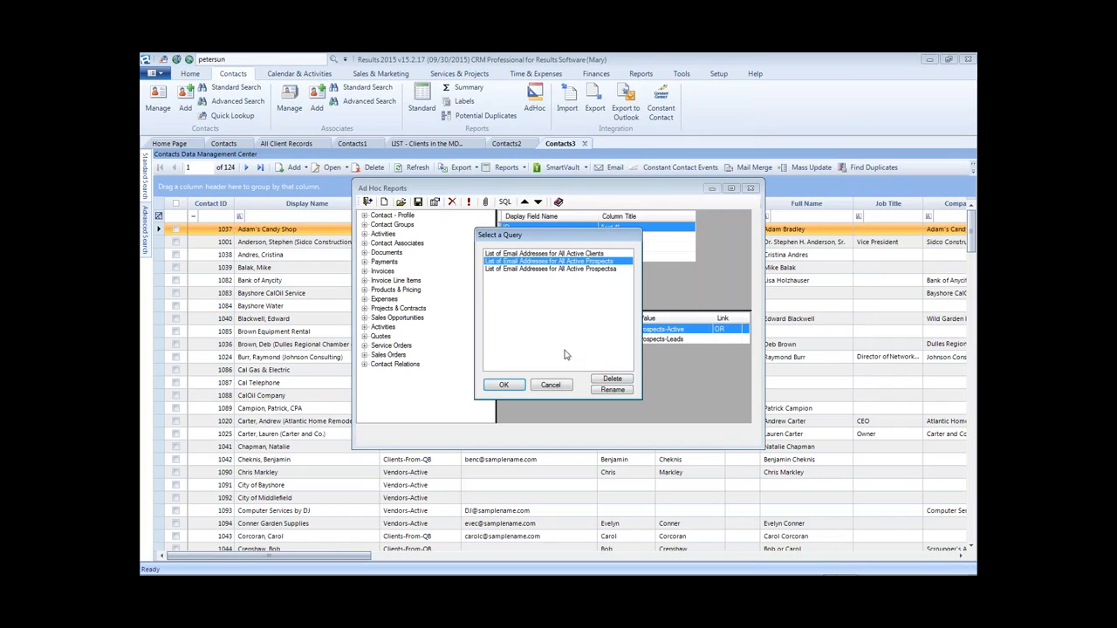
click(609, 382)
click(588, 360)
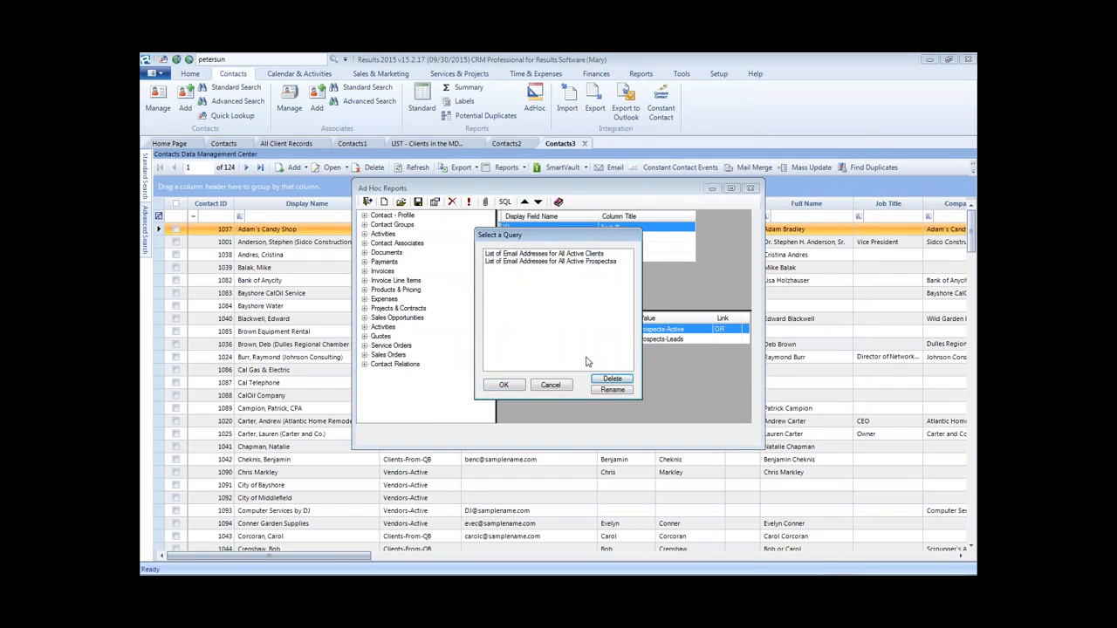
- Rename the 'Prospecta' query to end in 'Prospects', load it, and close the designer
click(597, 262)
click(620, 390)
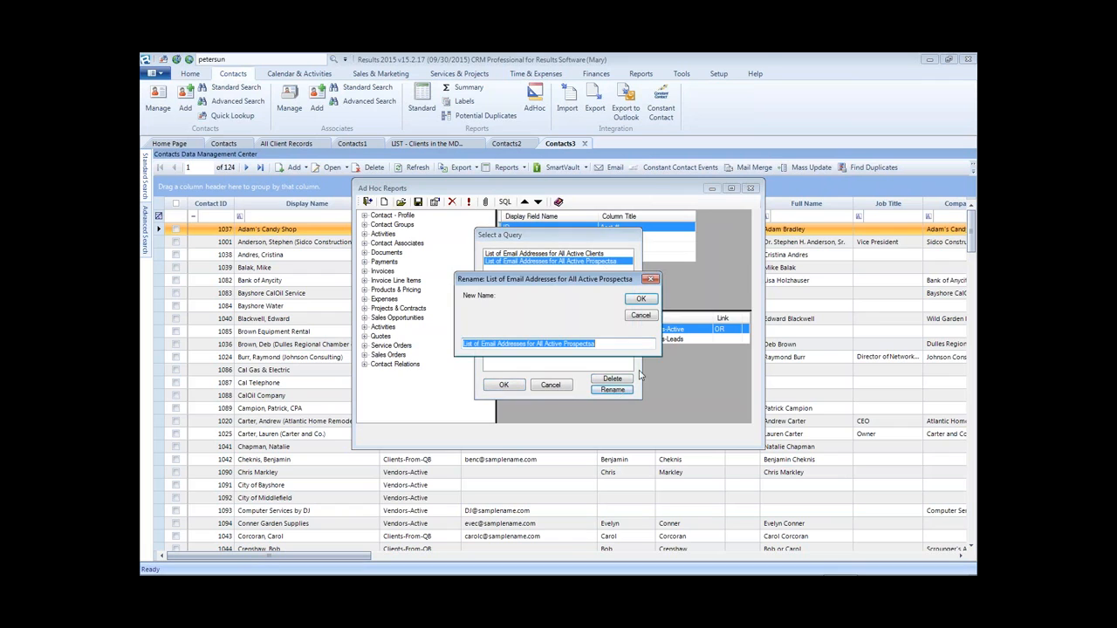
key(End)
key(BackSpace)
text(s)
key(Return)
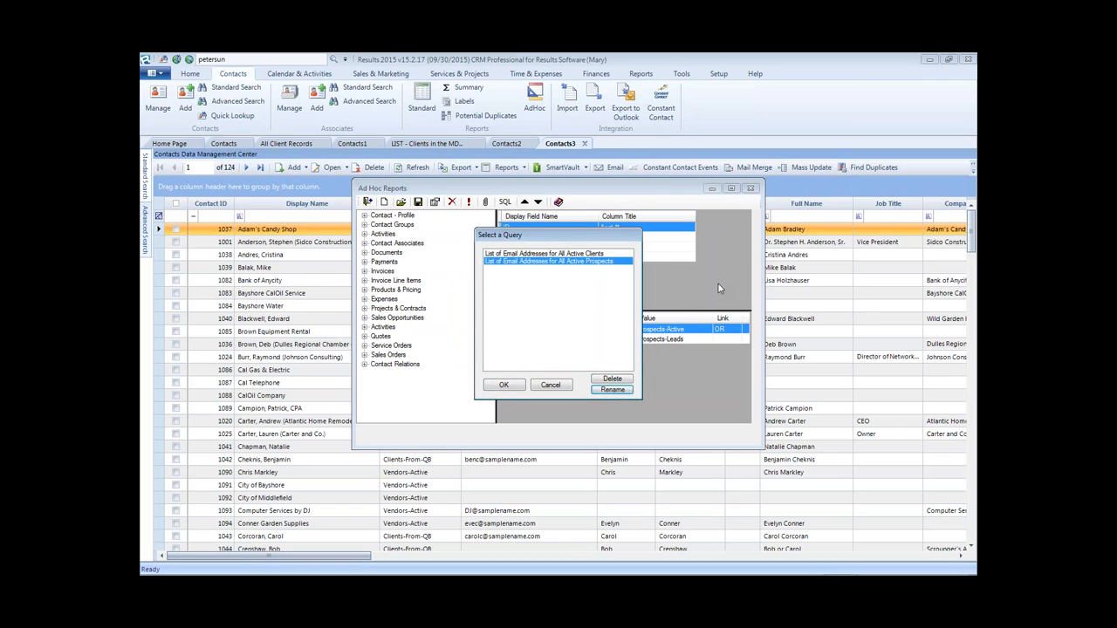
click(504, 385)
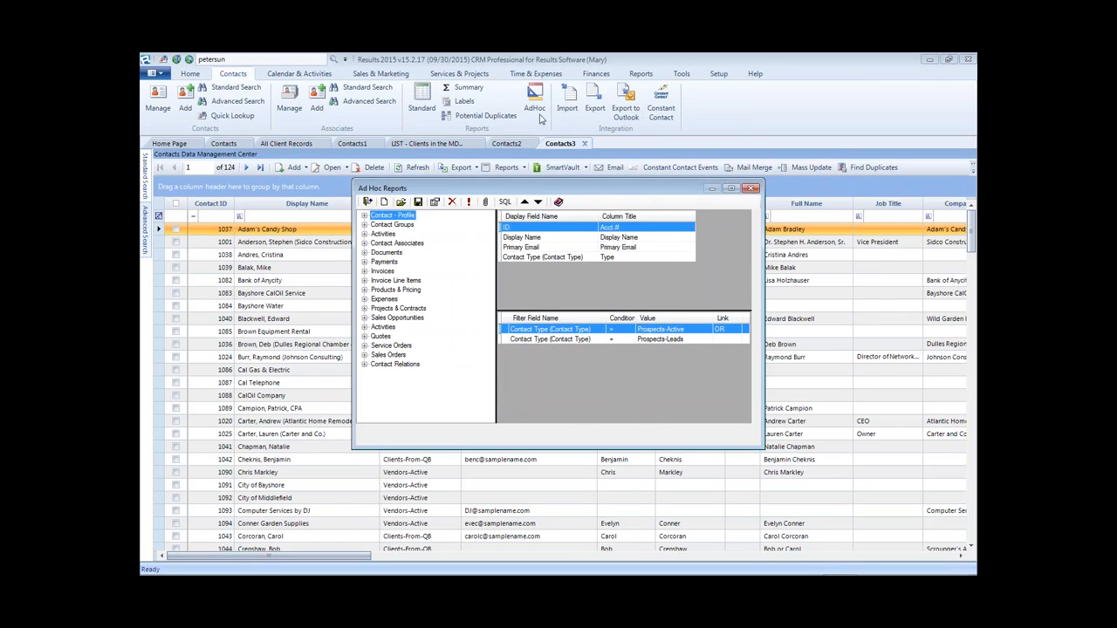
click(753, 188)
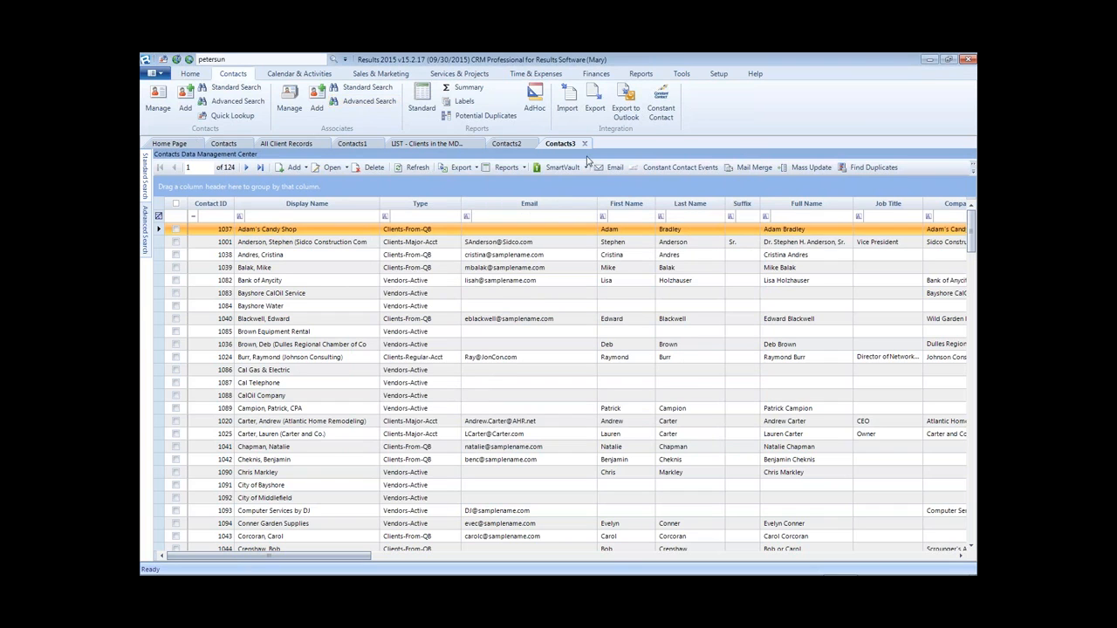
click(535, 98)
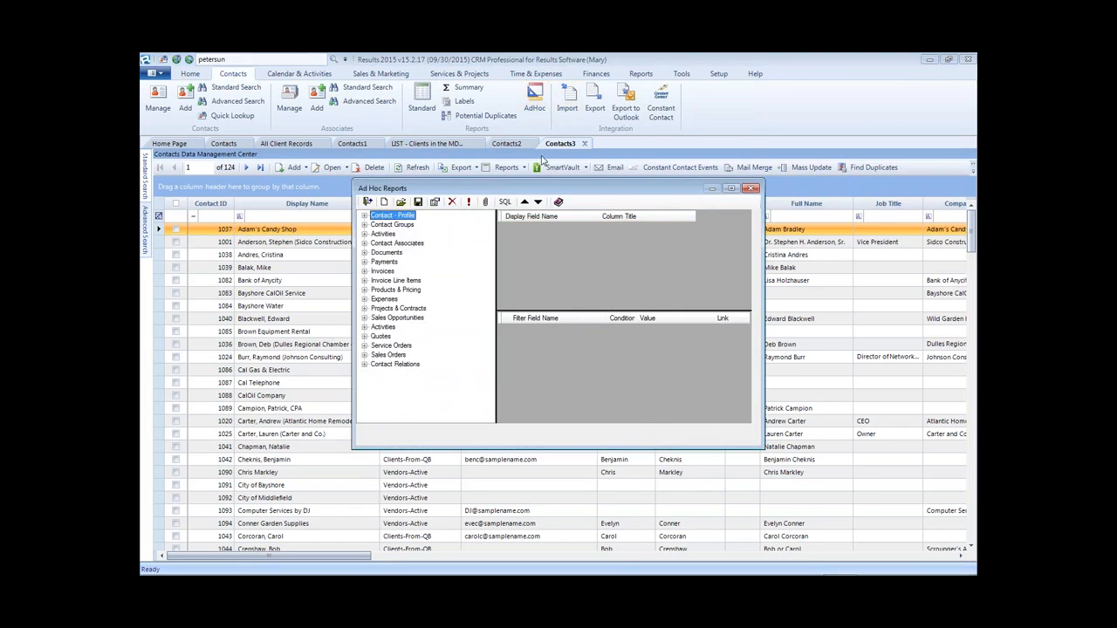
click(401, 202)
click(596, 267)
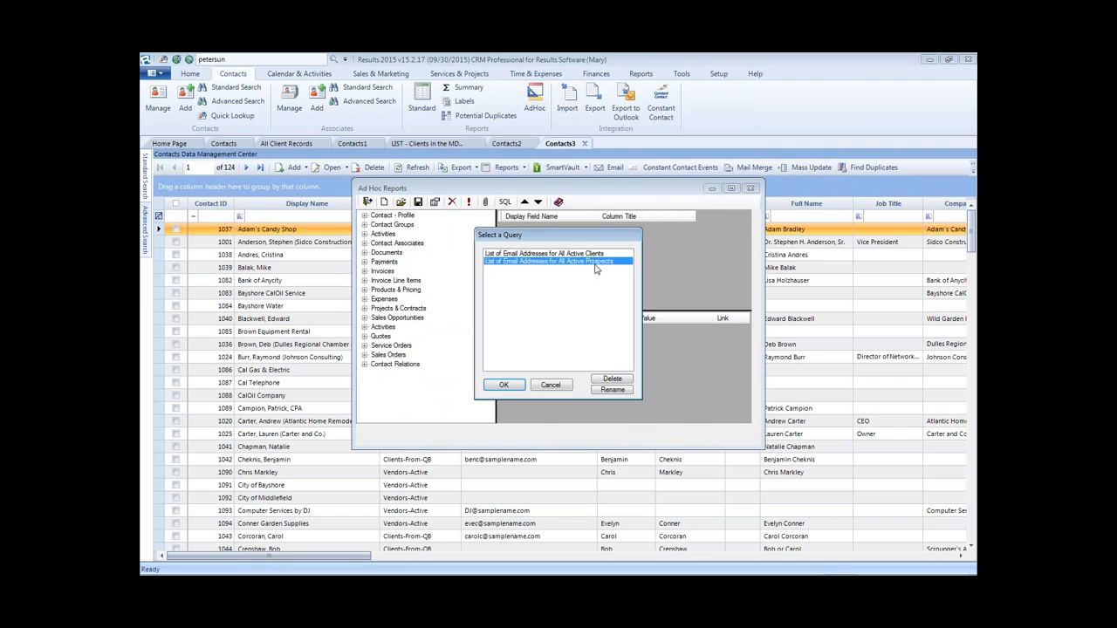
double_click(596, 262)
click(468, 202)
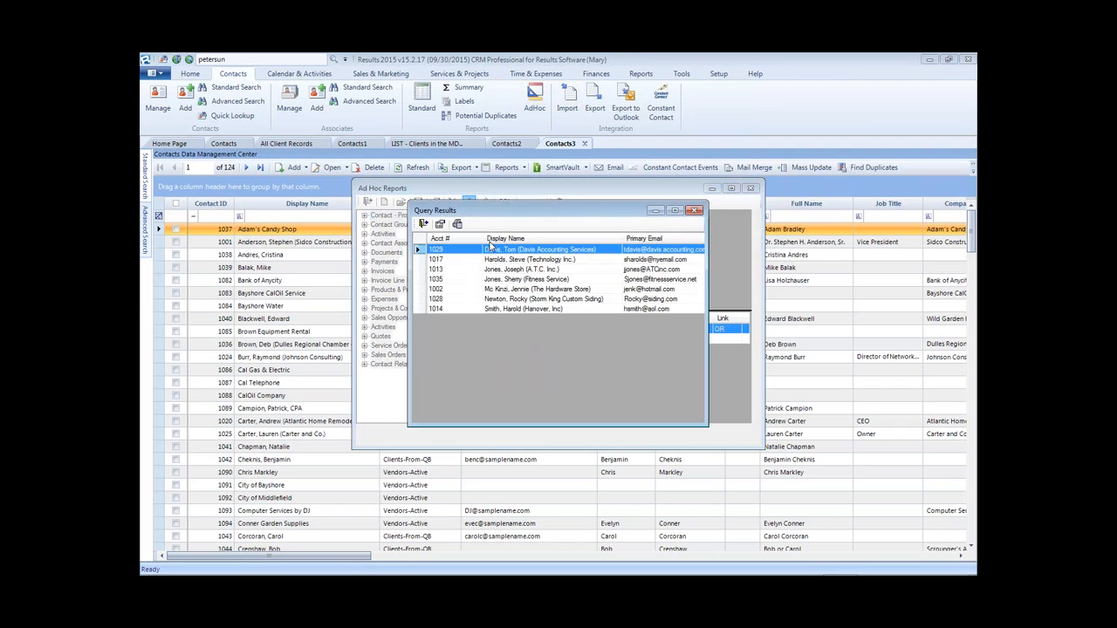
drag(708, 205, 840, 127)
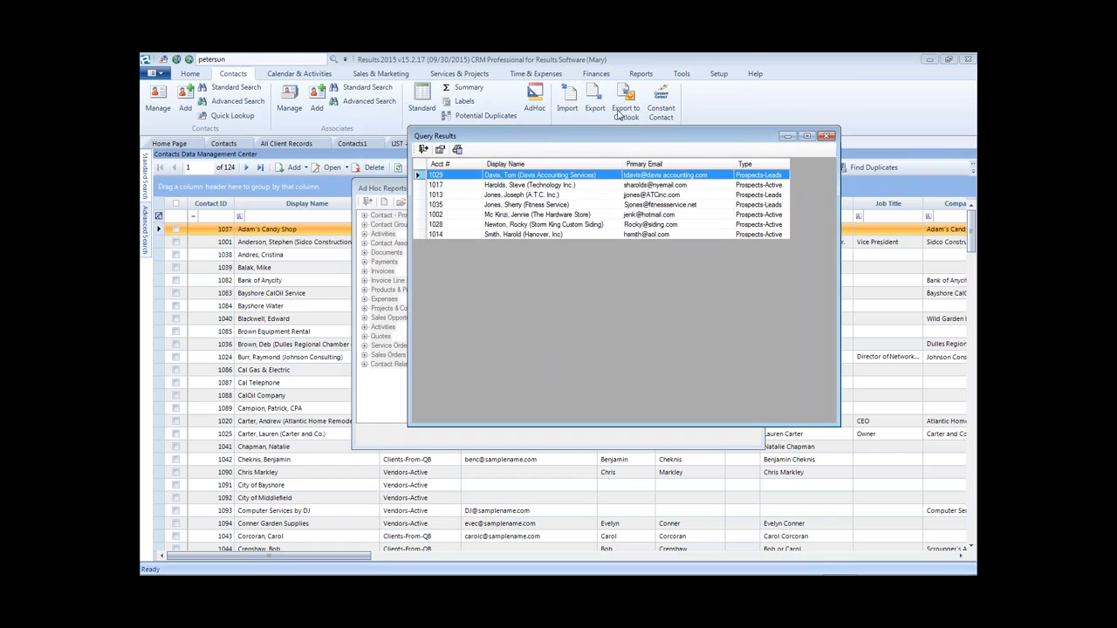
click(826, 136)
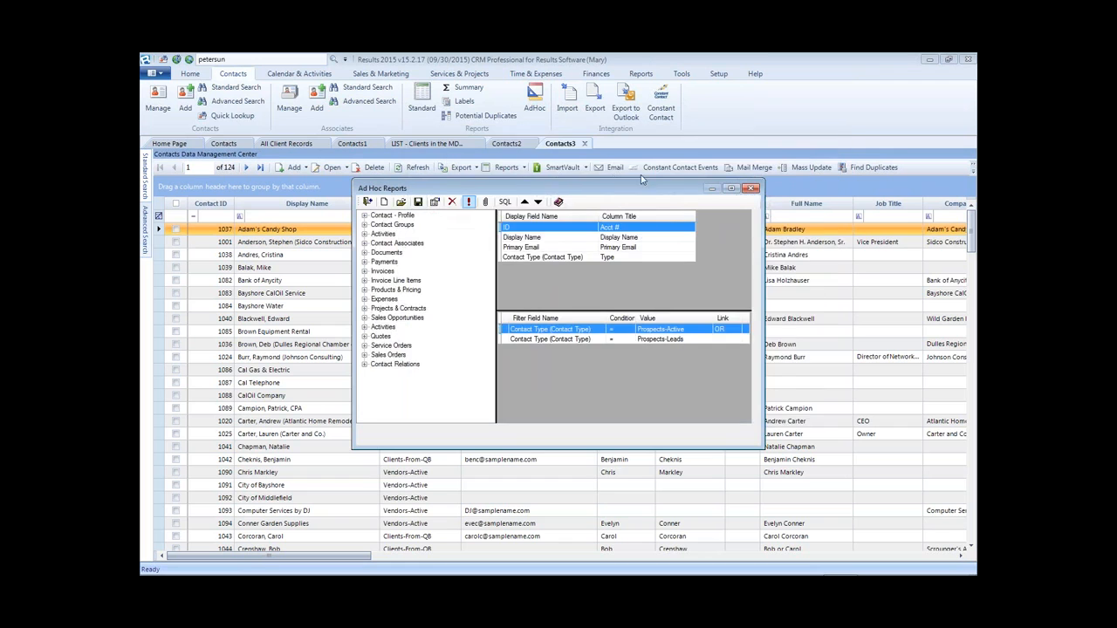
click(753, 186)
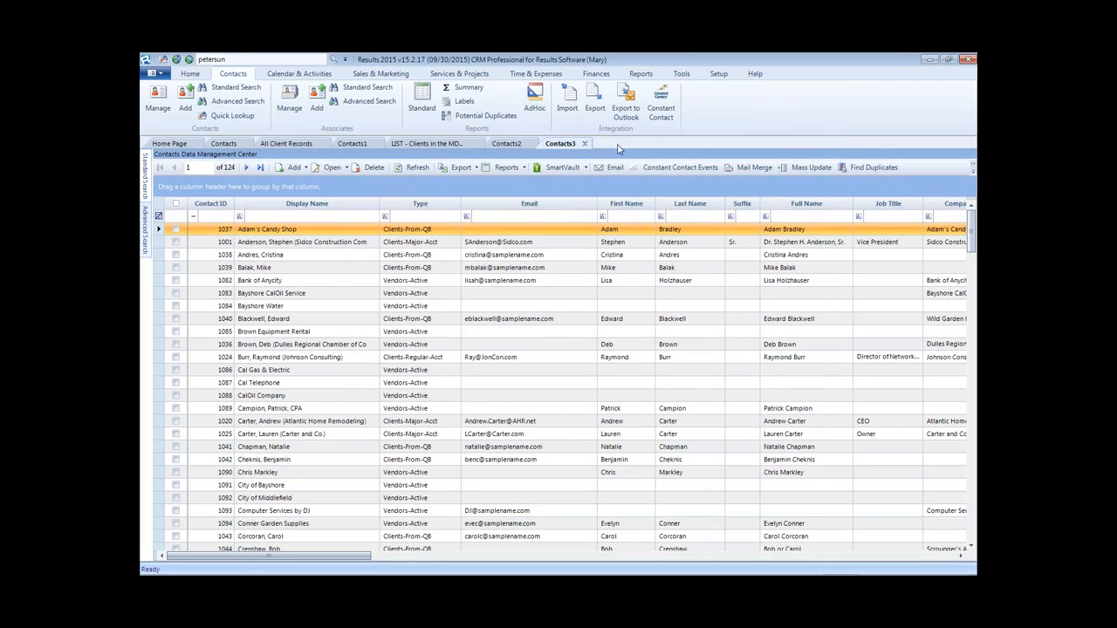
- Open Finances > Payments in a new tab and launch its ad hoc report designer
click(596, 74)
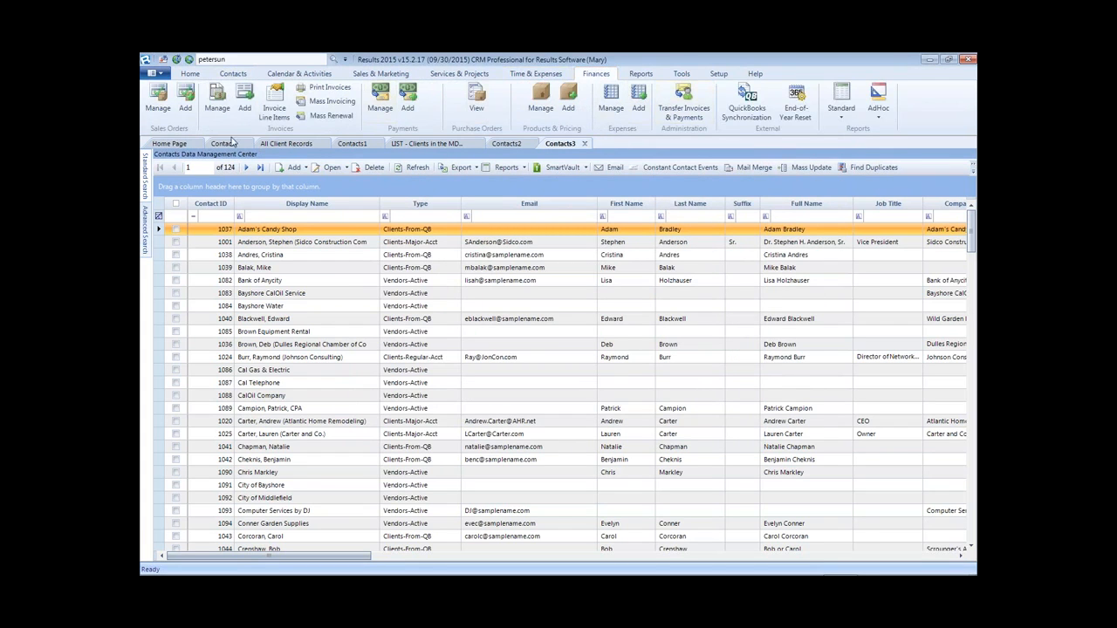
click(380, 100)
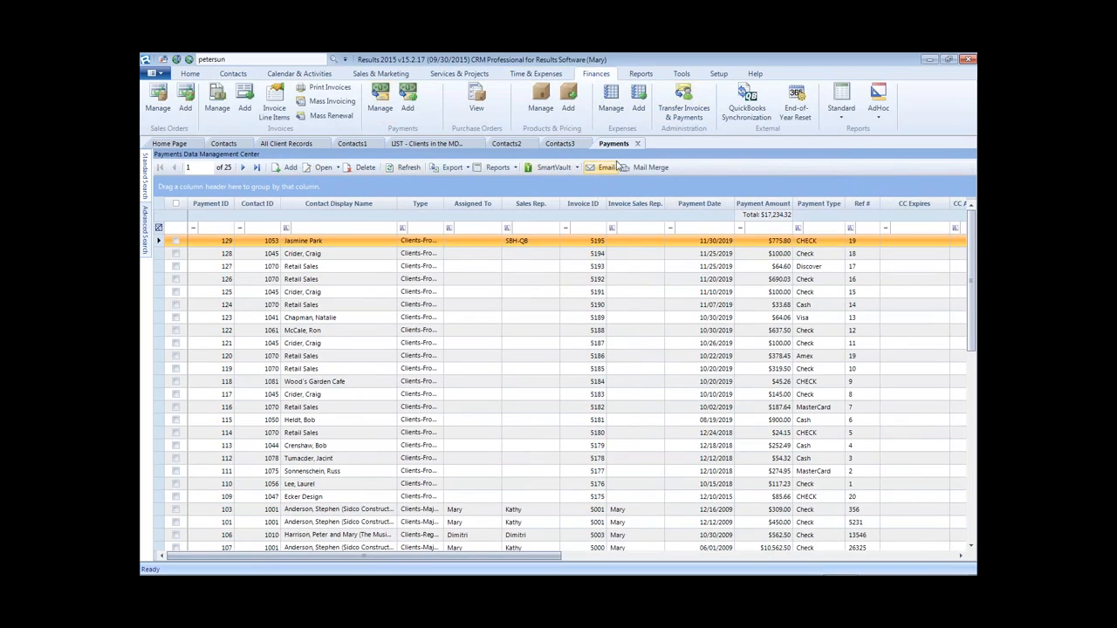
click(497, 167)
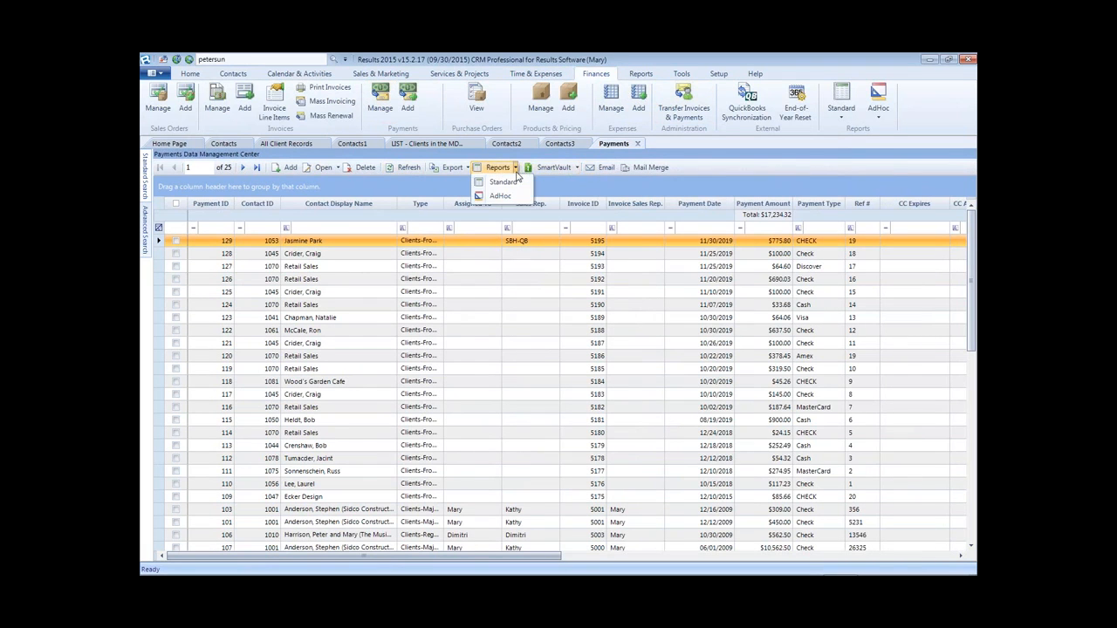
click(513, 194)
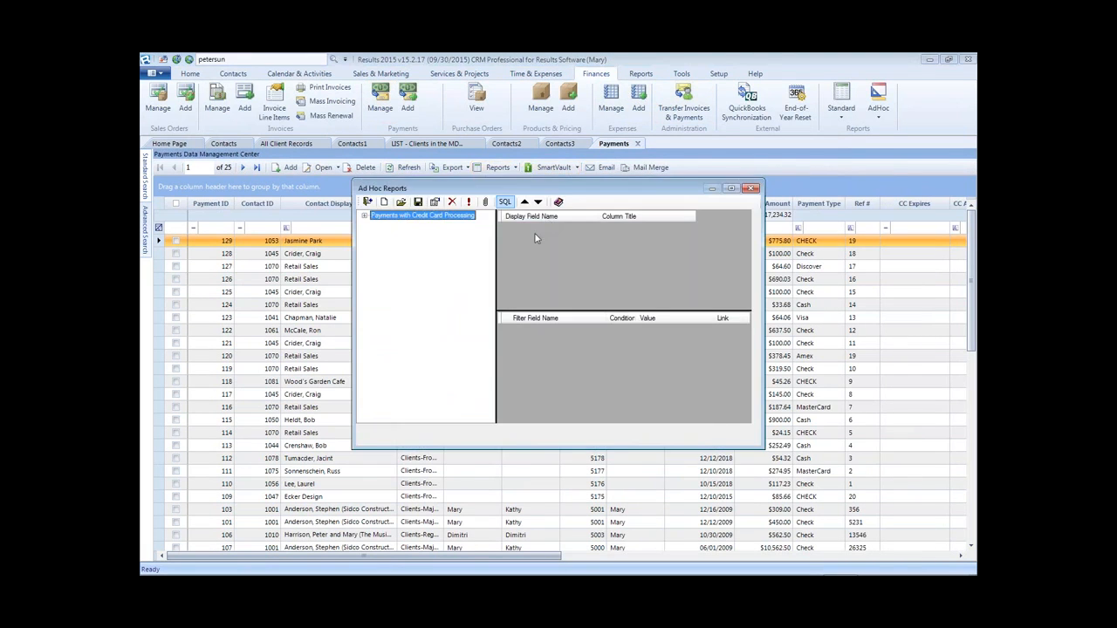
- Explore the Payments with Credit Card Processing fields and saved queries, trying the Date field, then close
click(364, 217)
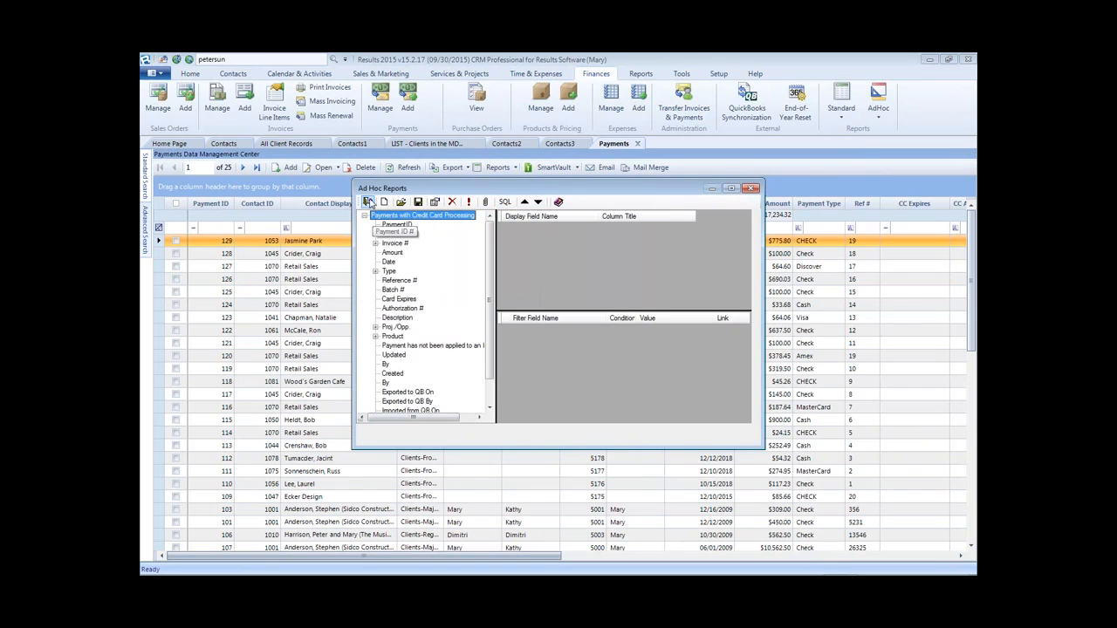
click(401, 202)
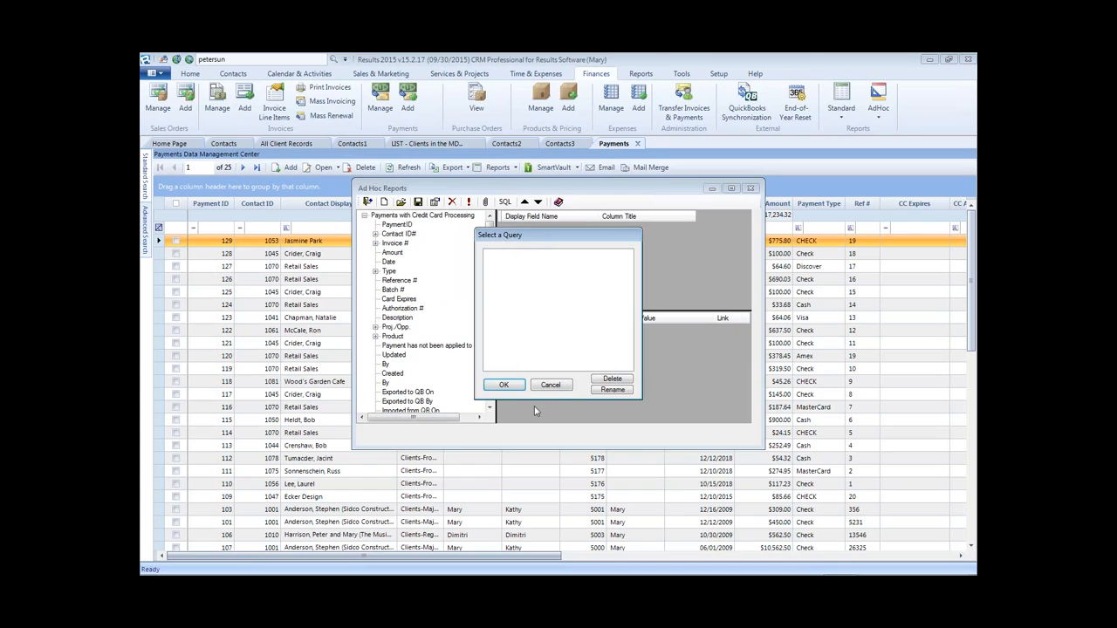
click(552, 385)
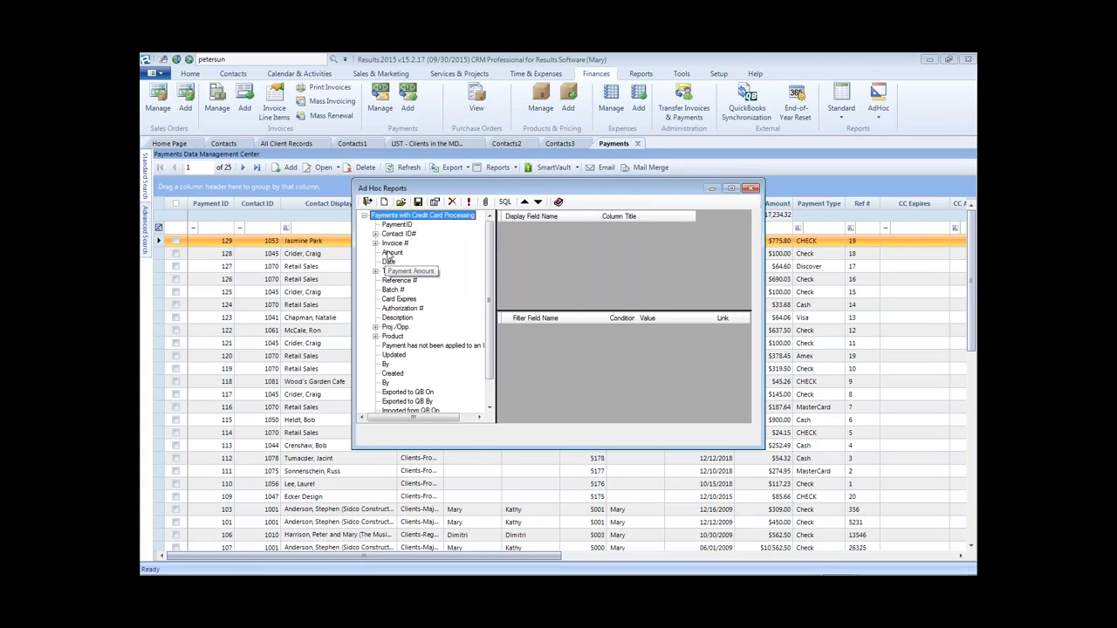
drag(394, 262, 542, 350)
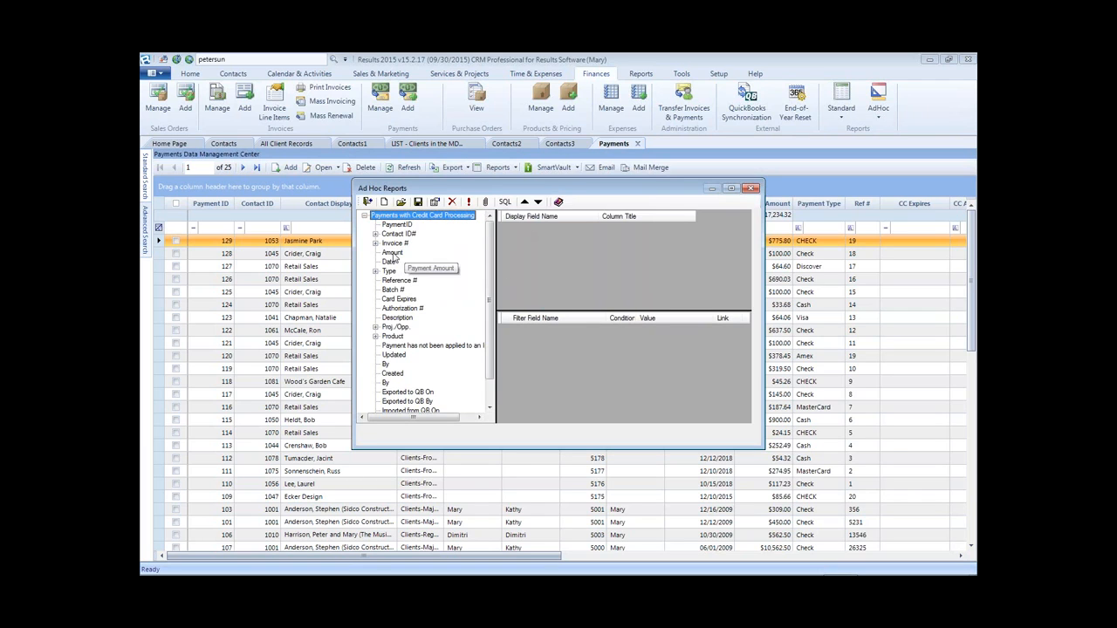
drag(389, 261, 466, 236)
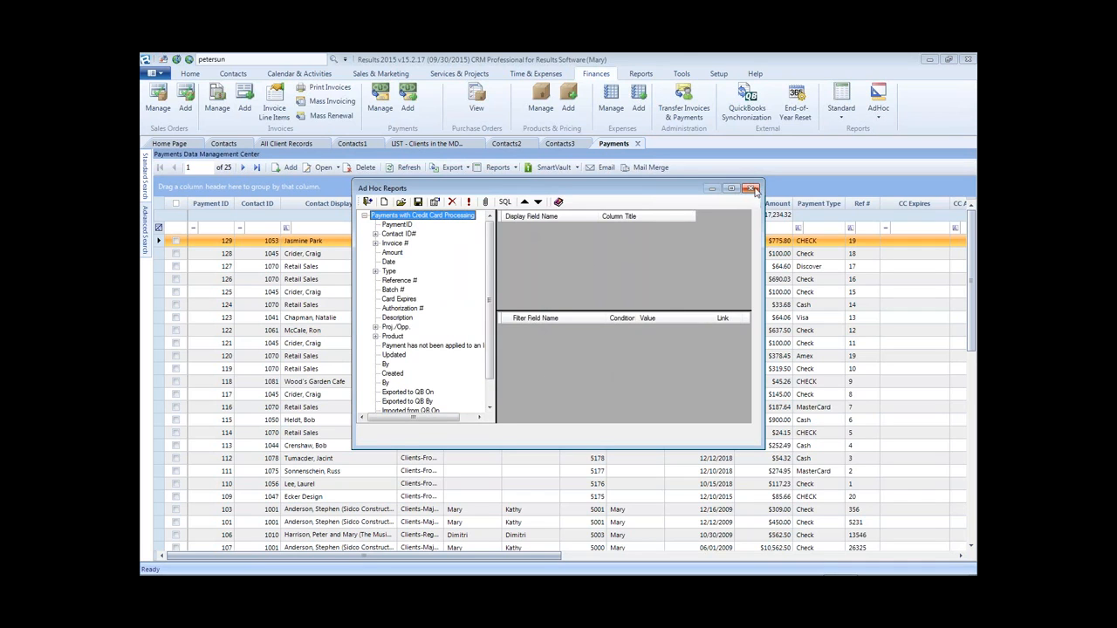
click(751, 189)
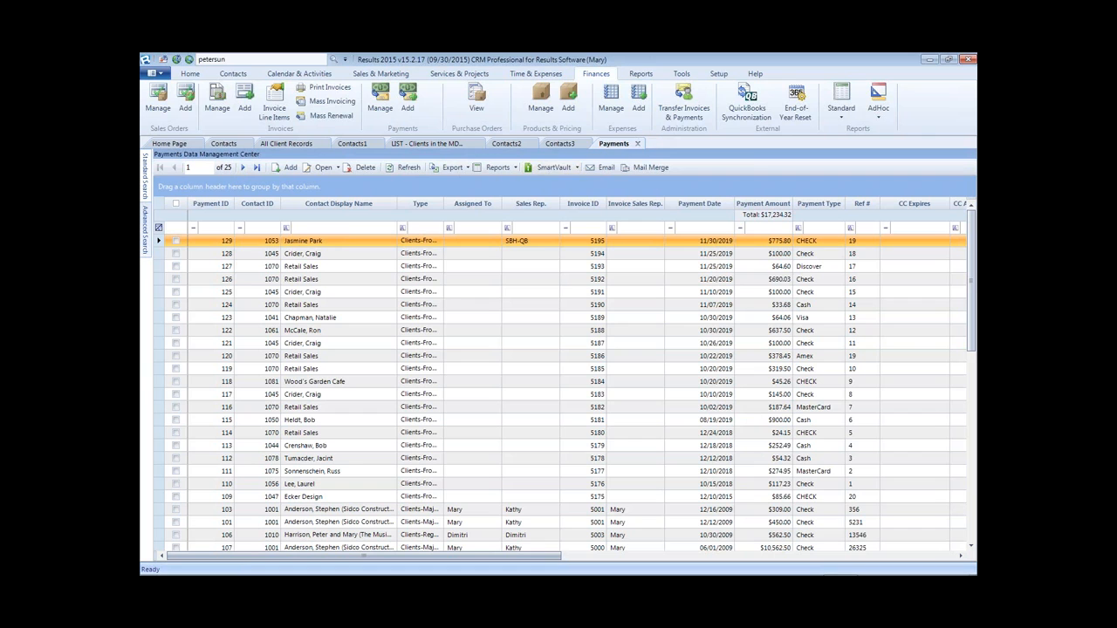
- In Windows Explorer, browse to the __ebs associates client folder and select QR001_Quote_Form_for_ebs_Associates.rpt
mouse_move(571, 574)
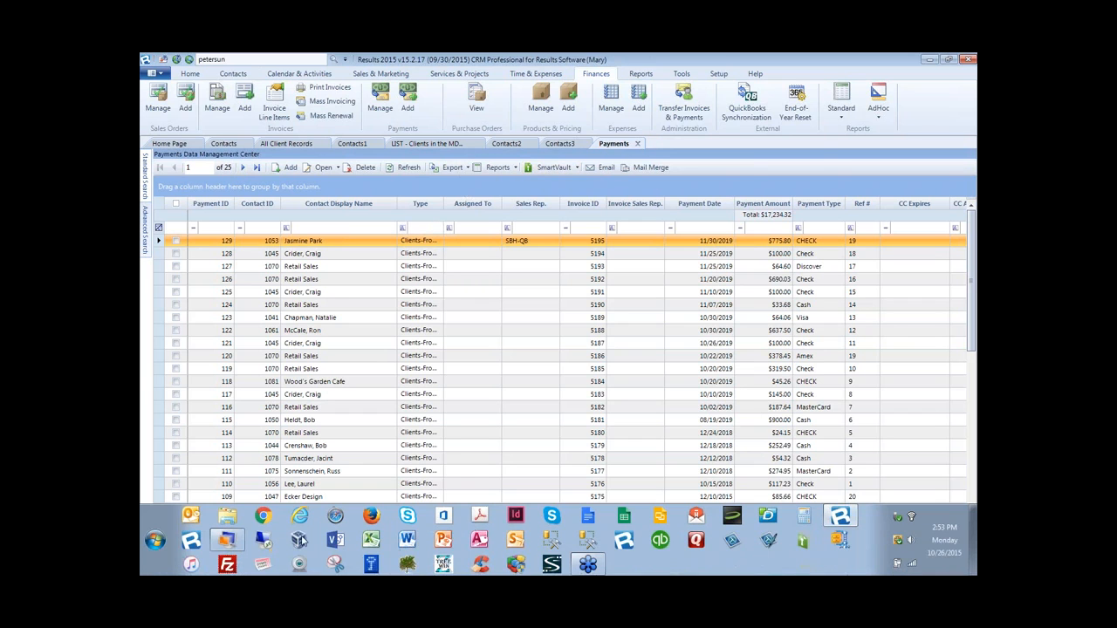
click(228, 516)
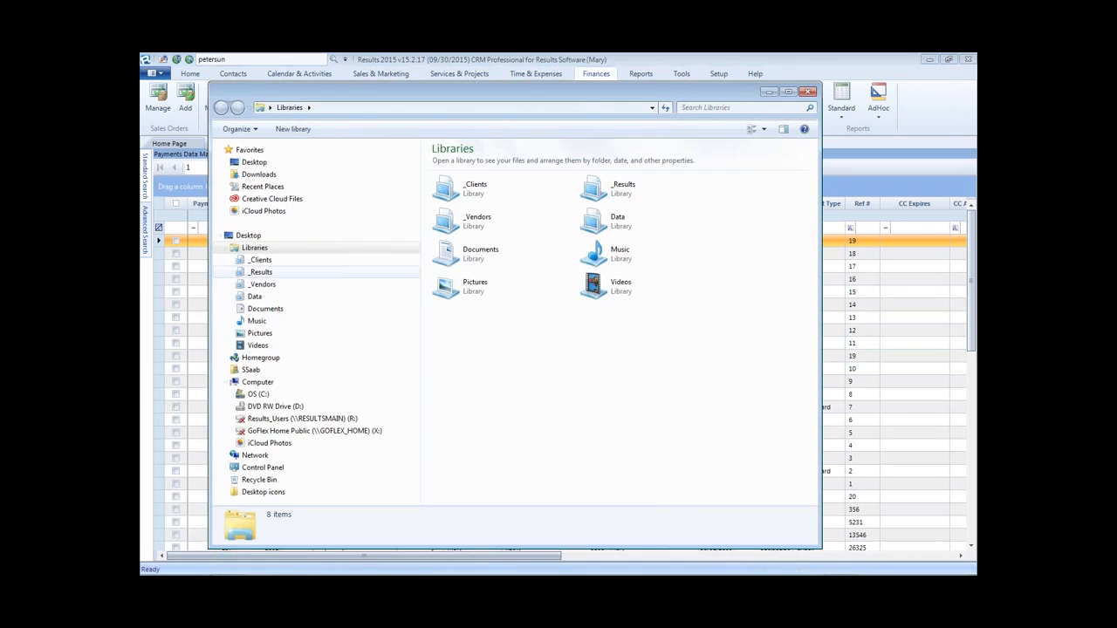
click(232, 284)
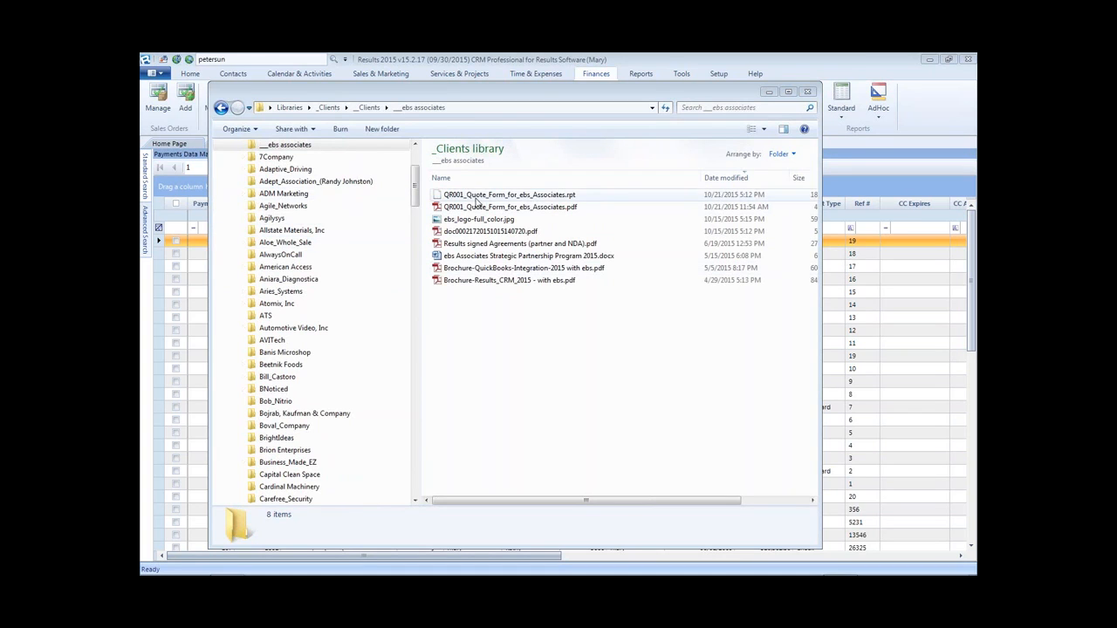
click(452, 197)
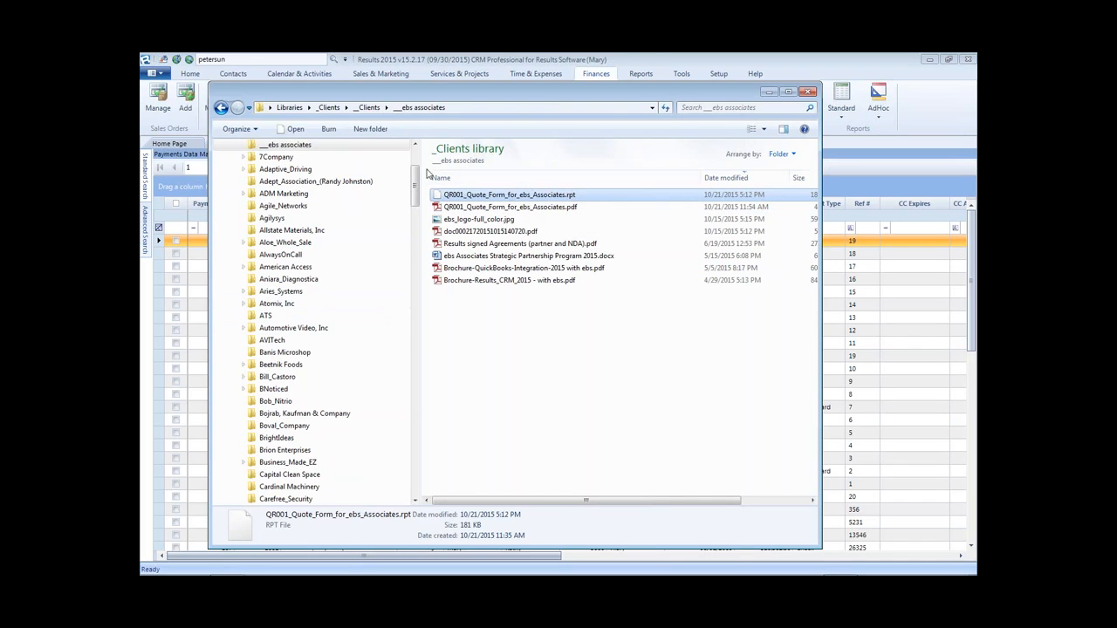
drag(416, 179, 424, 487)
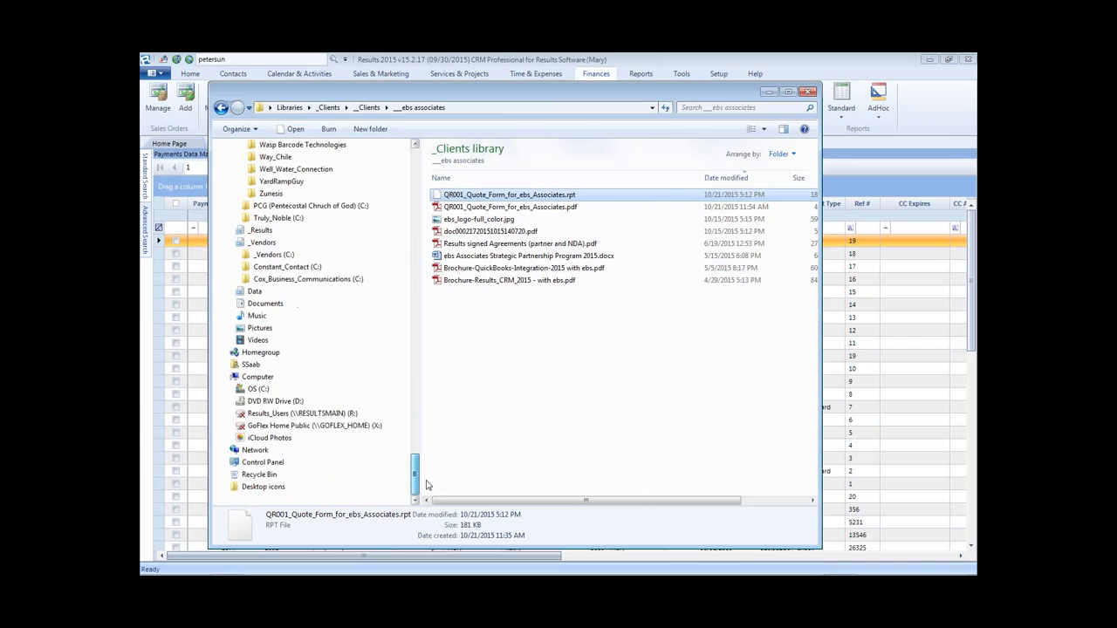
- Paste QR001_Quote_Form_for_ebs_Associates.rpt into C:\Results_Data\_Reports and minimize Explorer
click(231, 389)
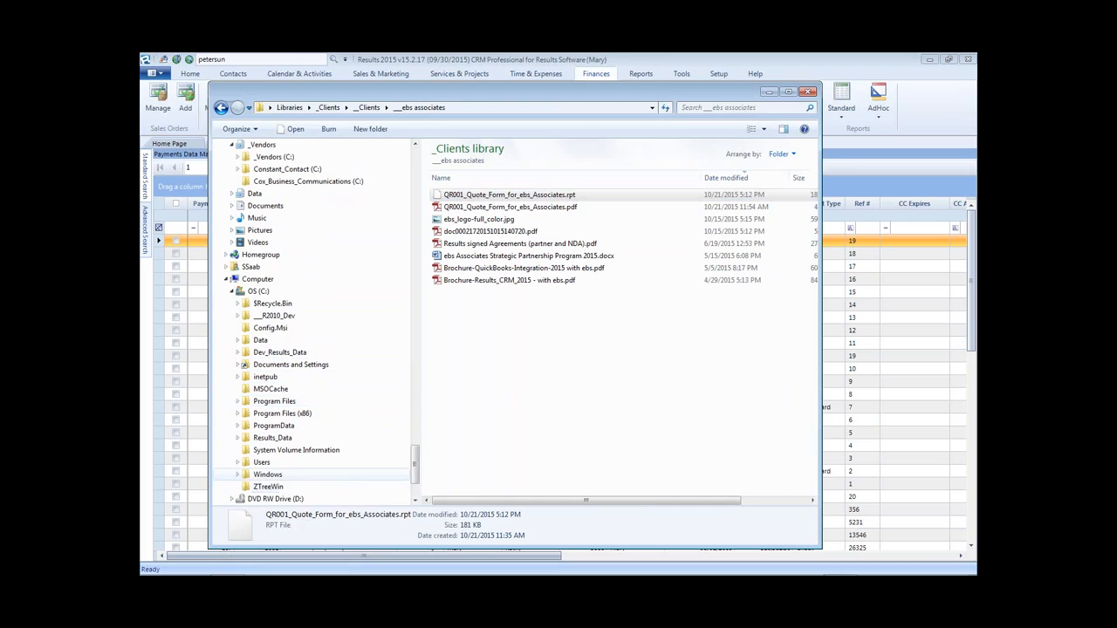
click(239, 439)
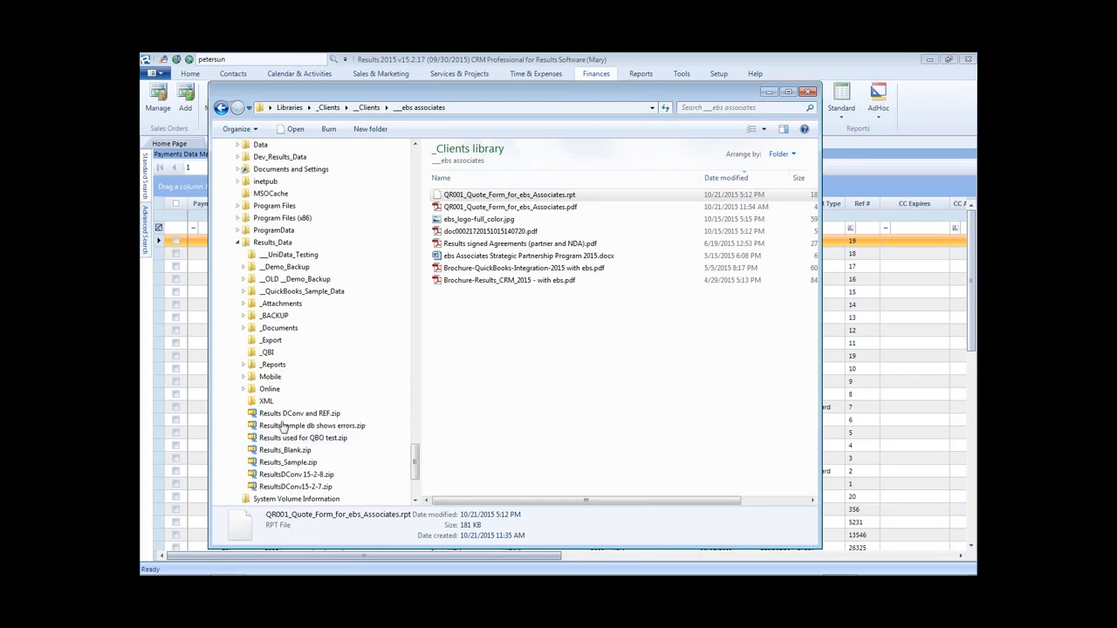
click(273, 365)
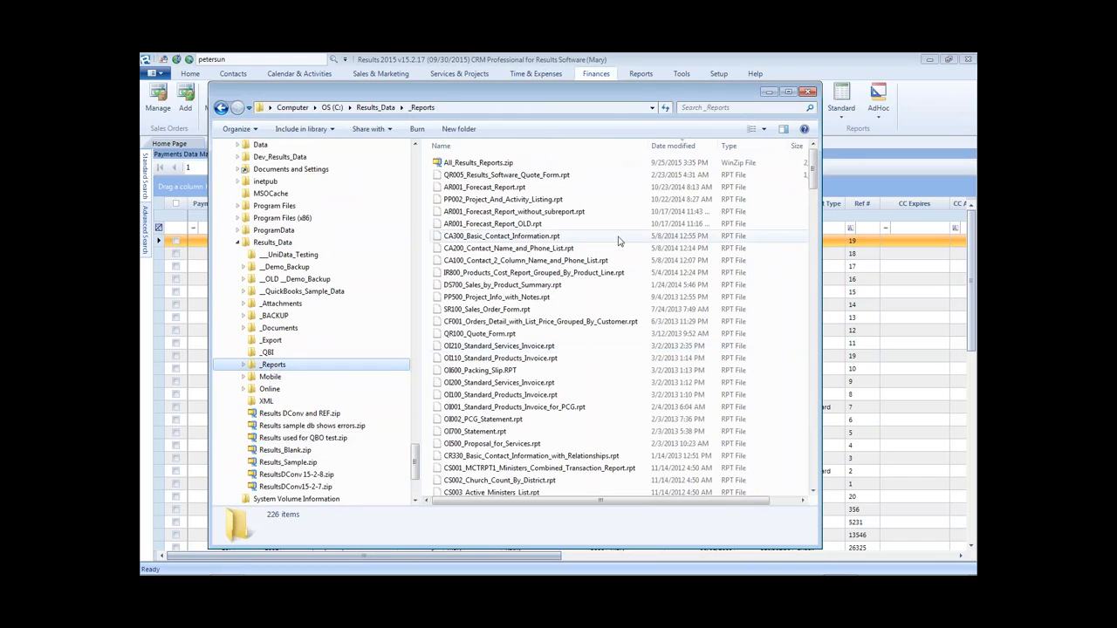
click(608, 177)
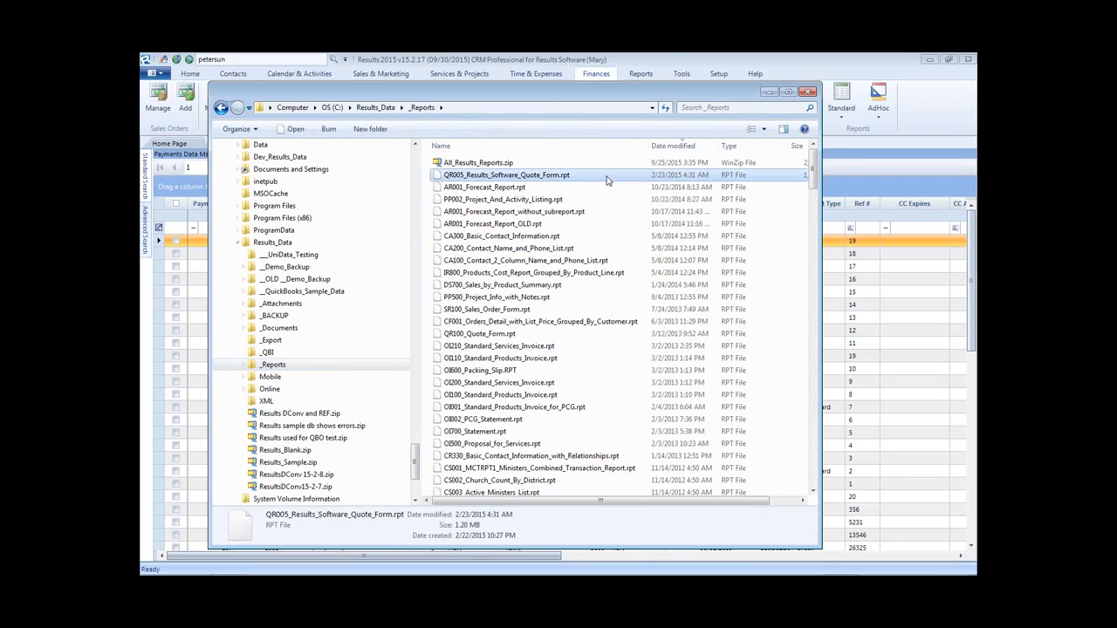
key(ctrl+v)
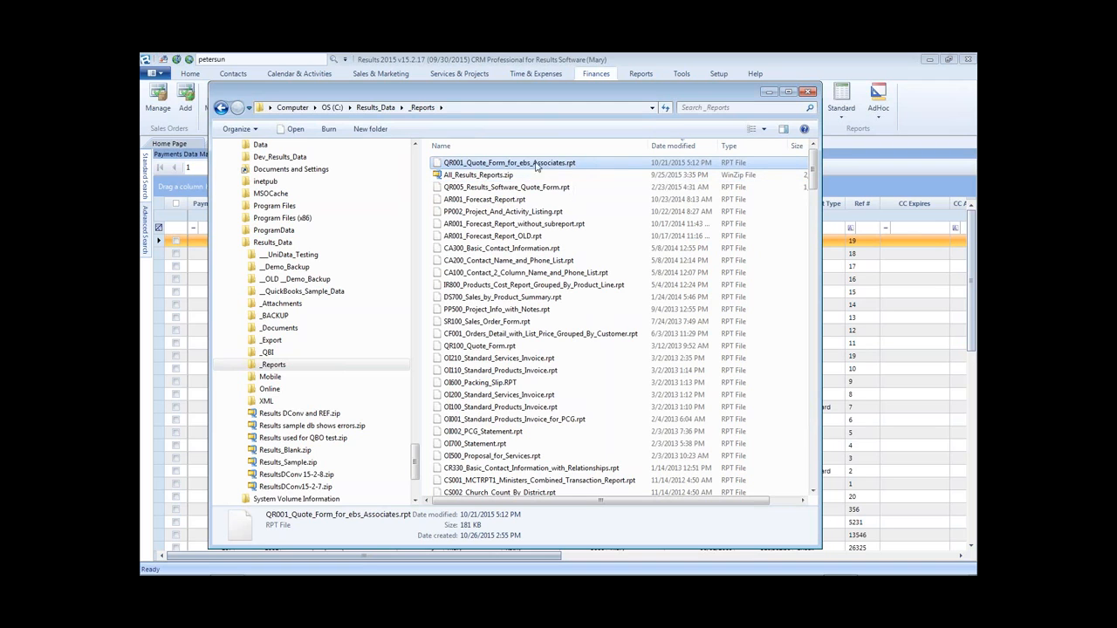
click(770, 92)
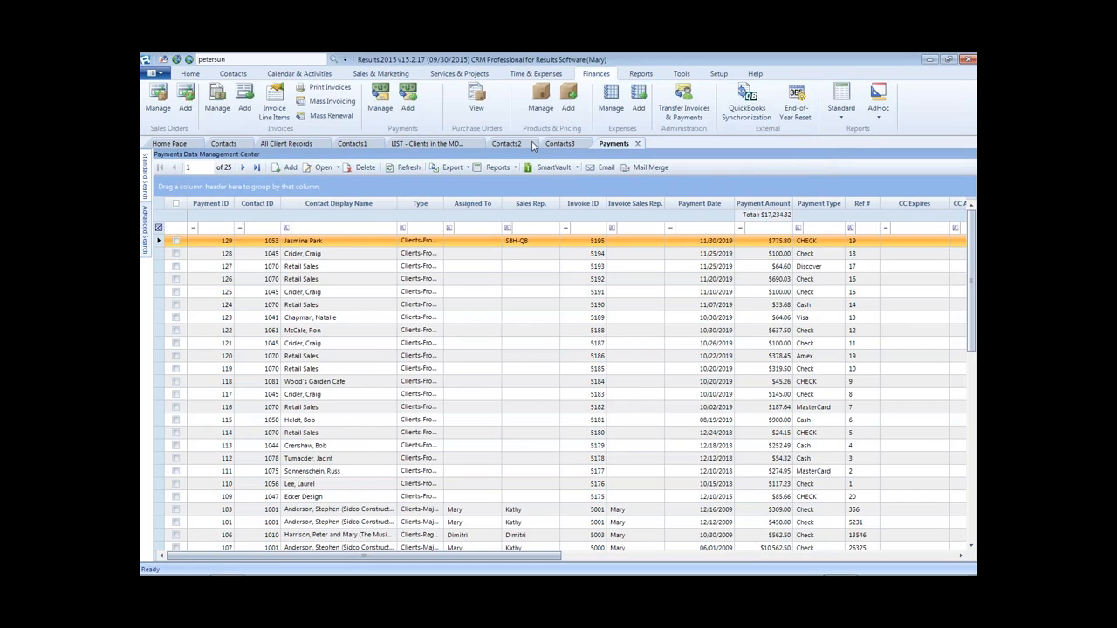
- From Sales & Marketing > Quotes, open Lightning Industries quote 15 and list its printable reports
click(237, 74)
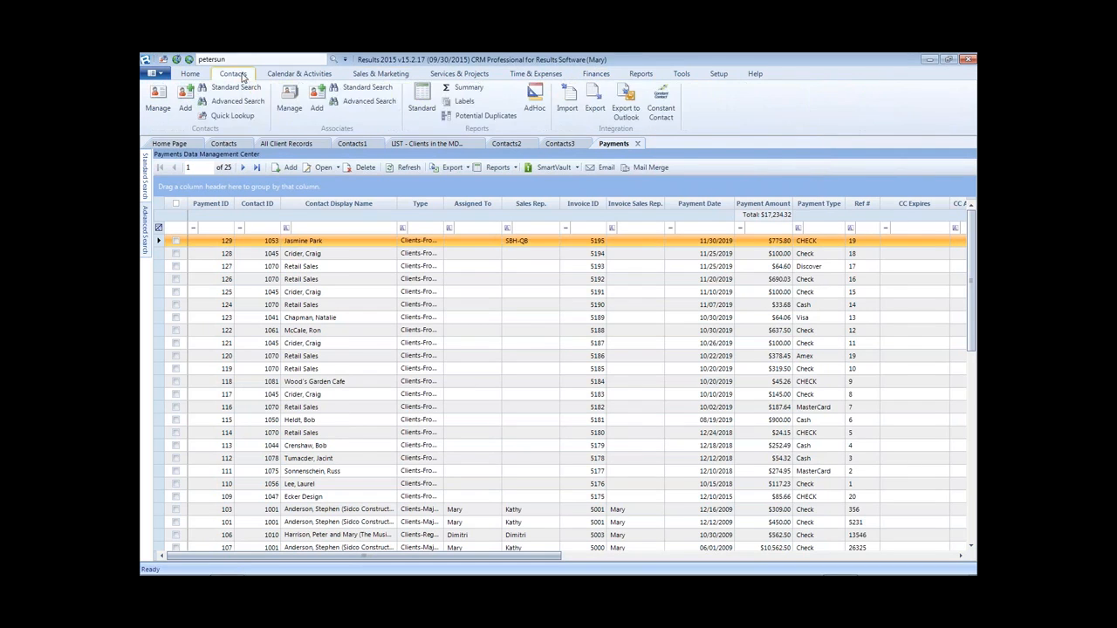
click(297, 74)
click(356, 73)
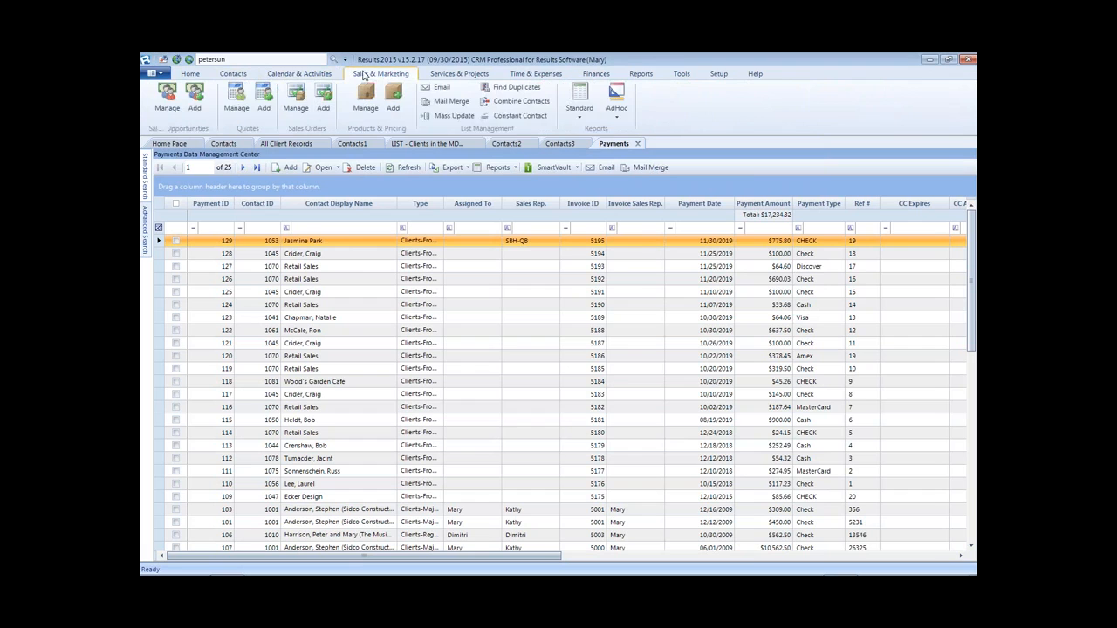
click(236, 96)
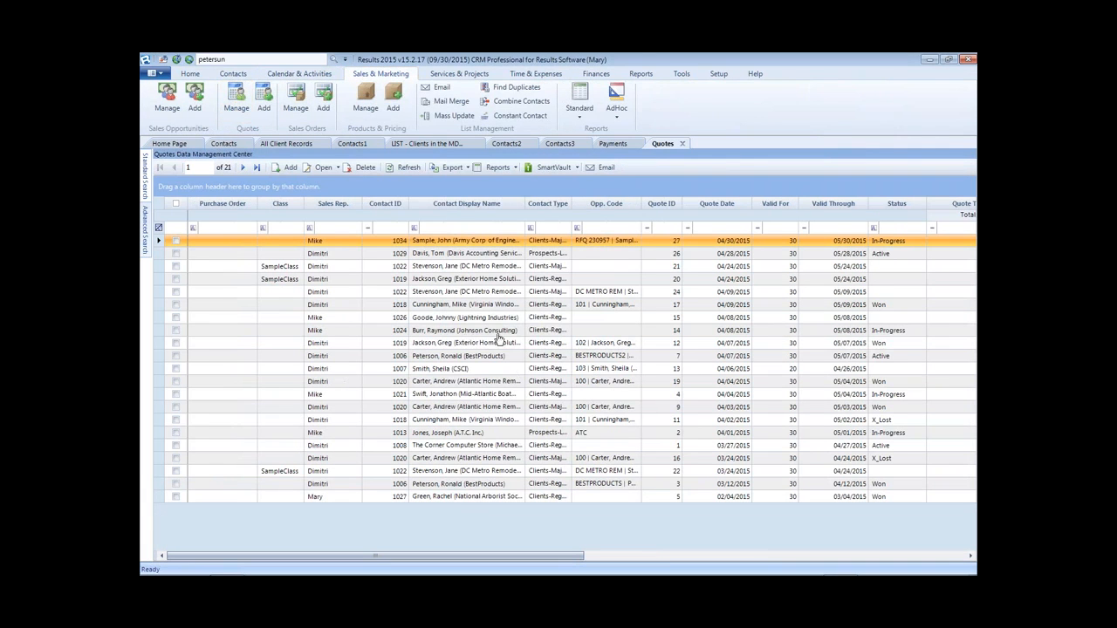
click(446, 319)
double_click(446, 320)
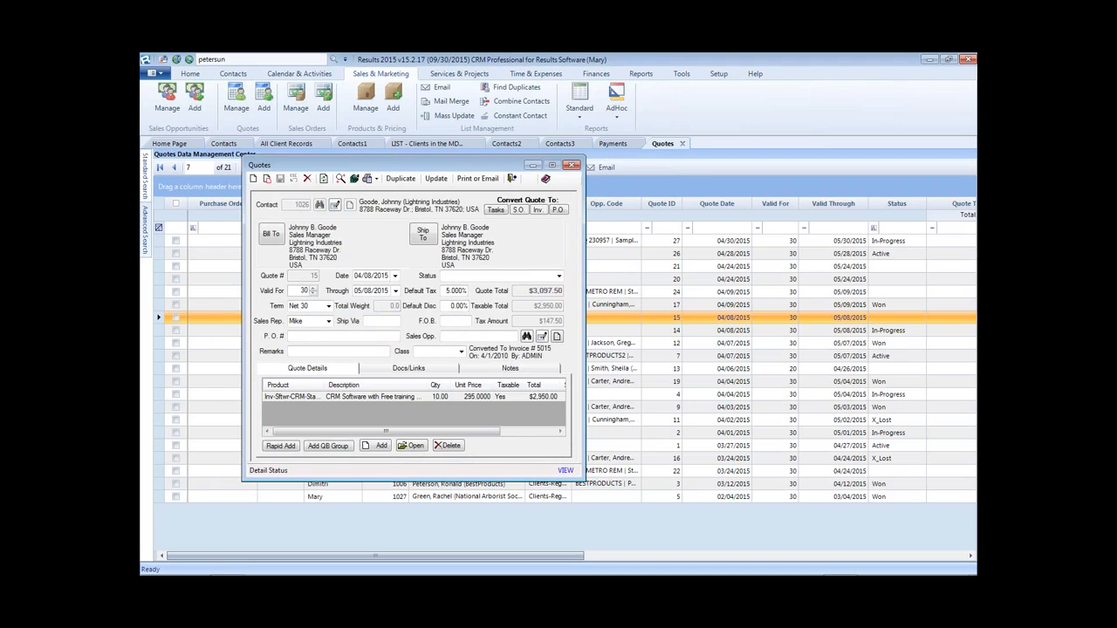
click(477, 179)
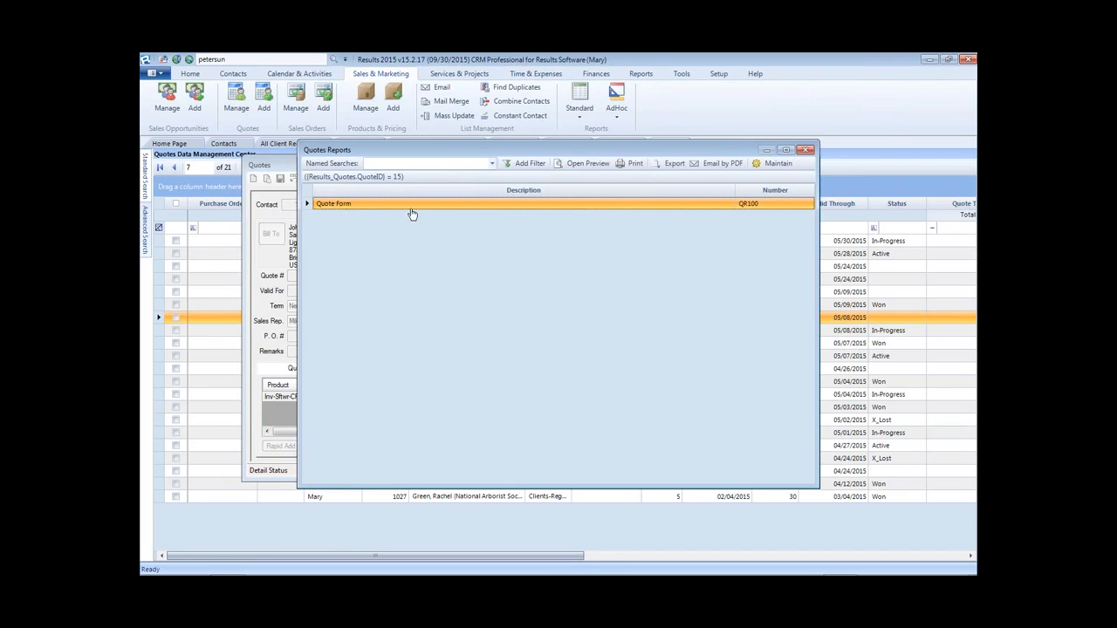
- Preview the Quote Form (QR100) for quote 15 in a maximized window, then close the preview
double_click(345, 210)
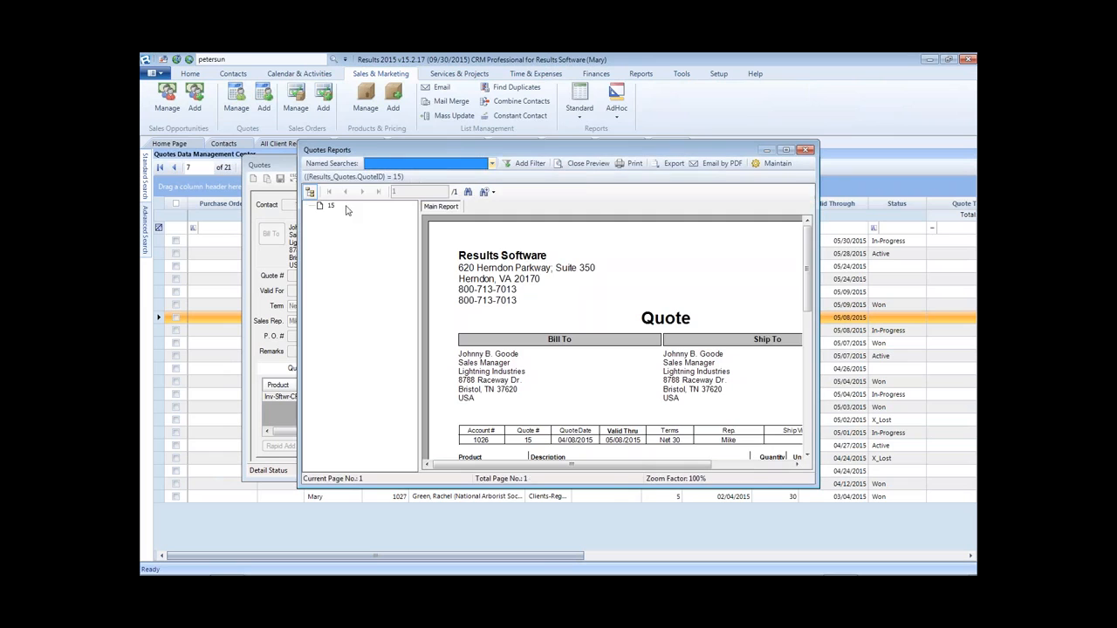
click(788, 151)
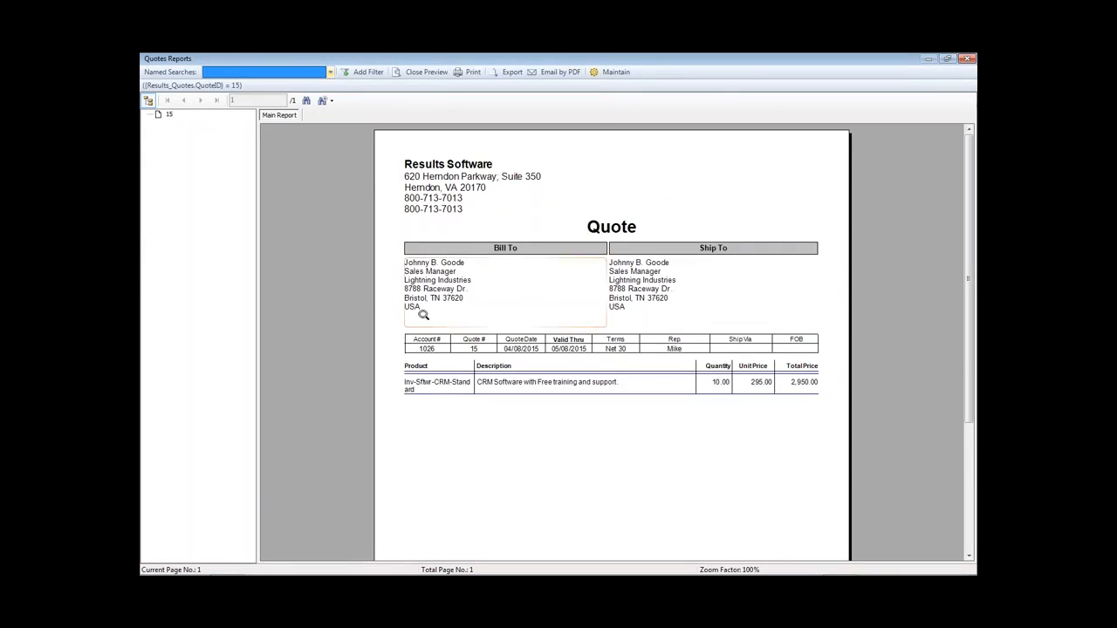
click(426, 73)
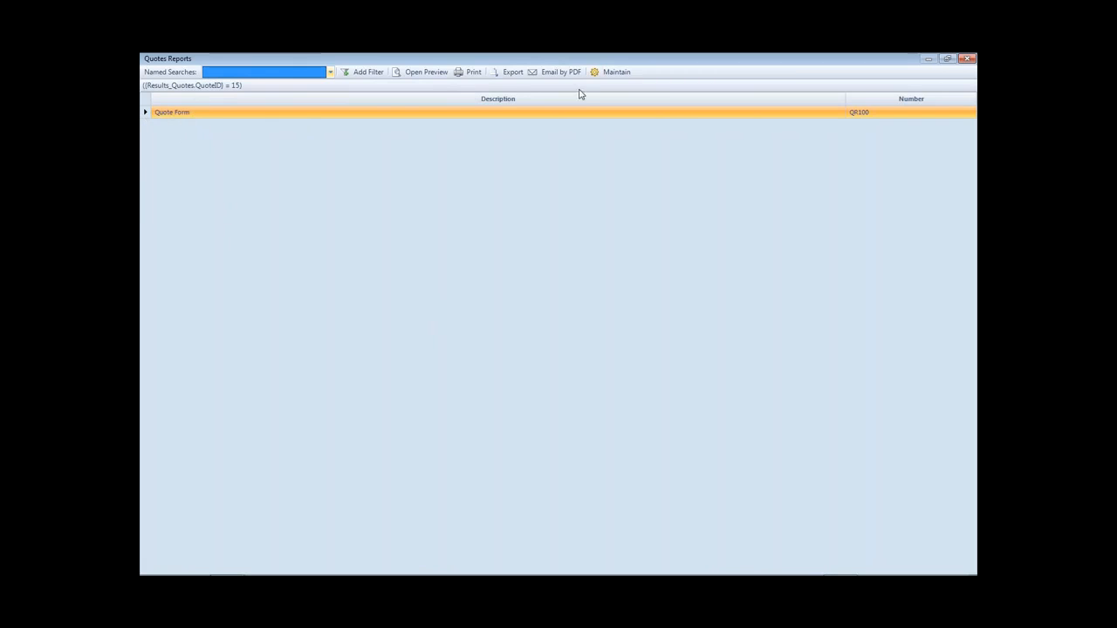
- In Reports Management, add a new report record using the QR001 ebs Associates report file
click(622, 75)
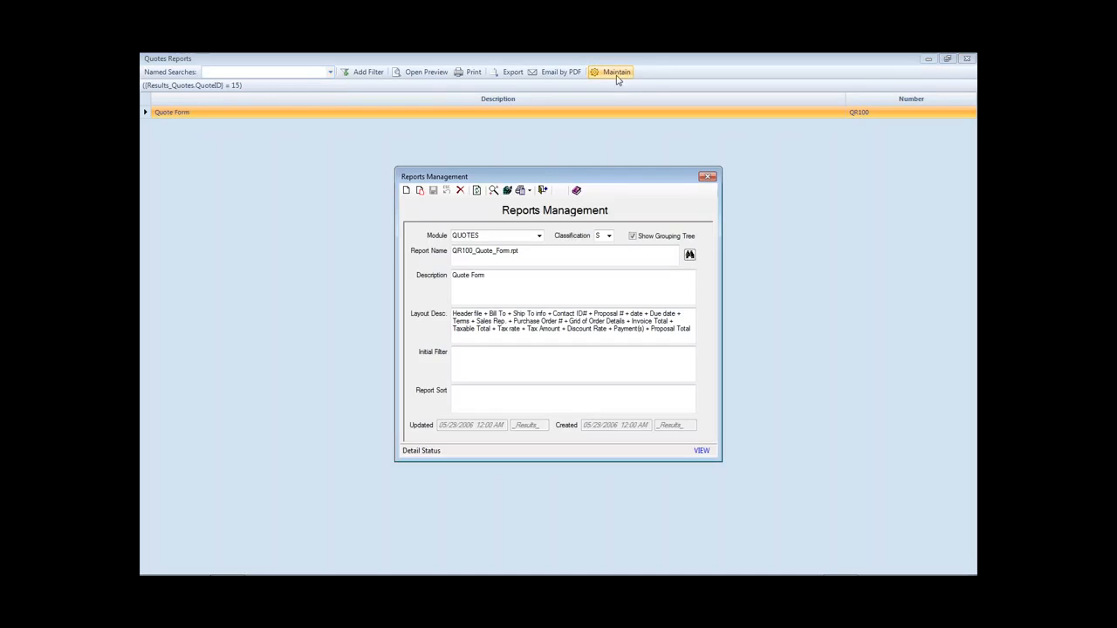
click(420, 191)
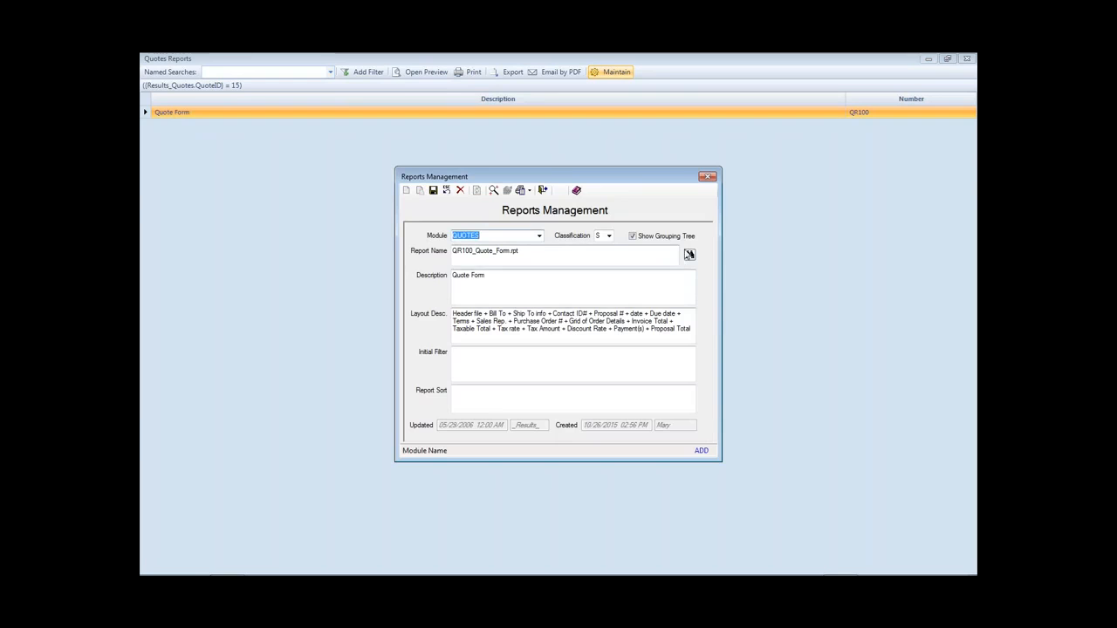
click(690, 255)
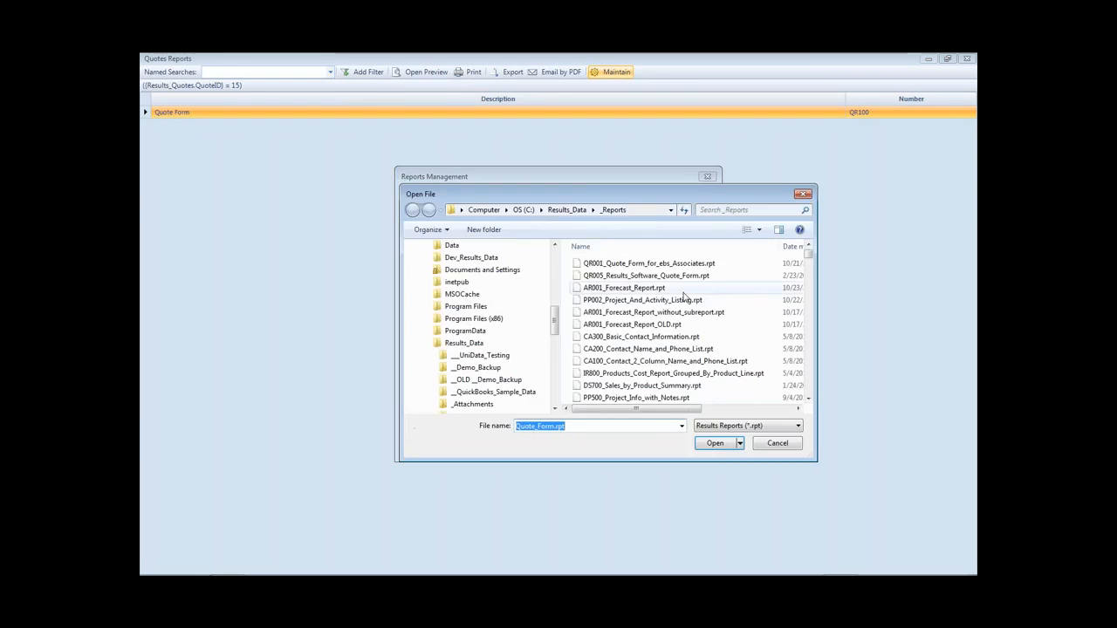
double_click(650, 263)
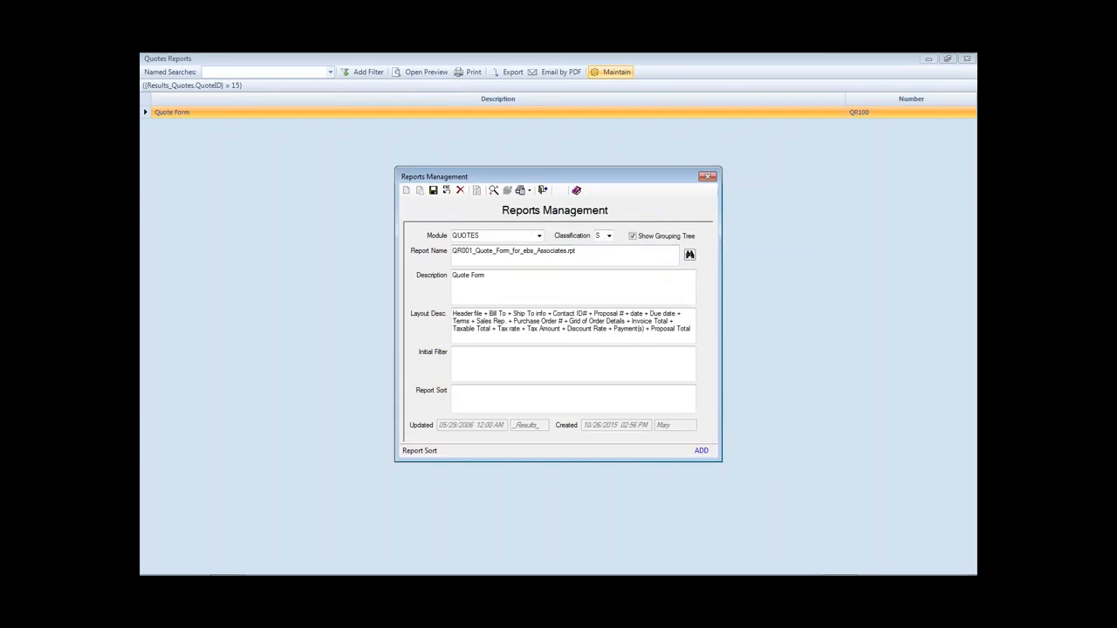
- Set the report's classification to C and its description to 'CUSTOM - Quote Form'
click(609, 236)
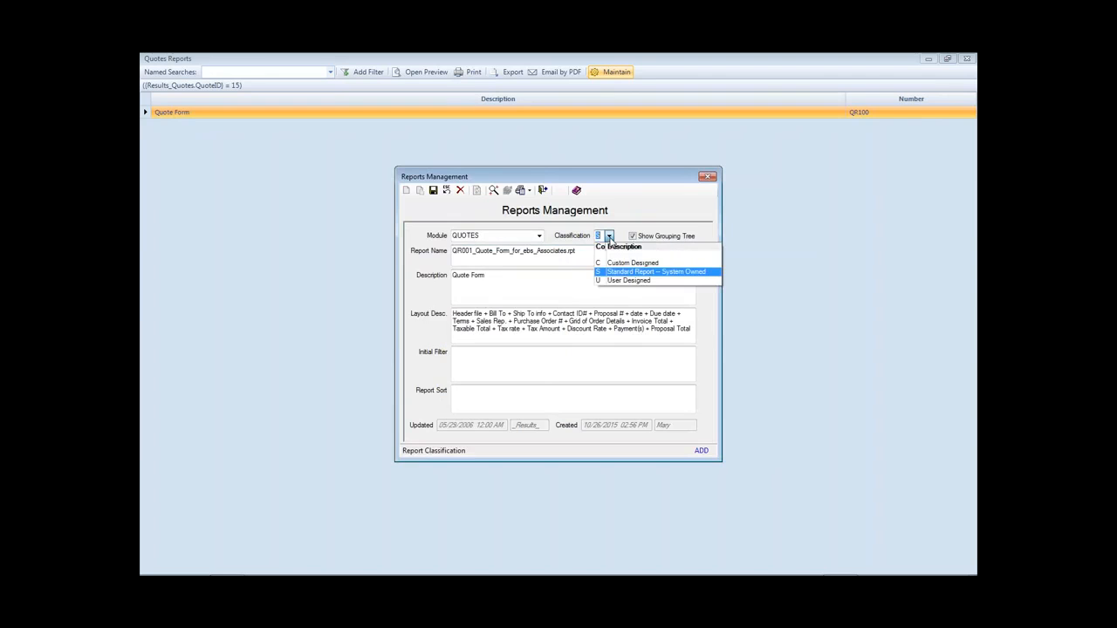
click(622, 271)
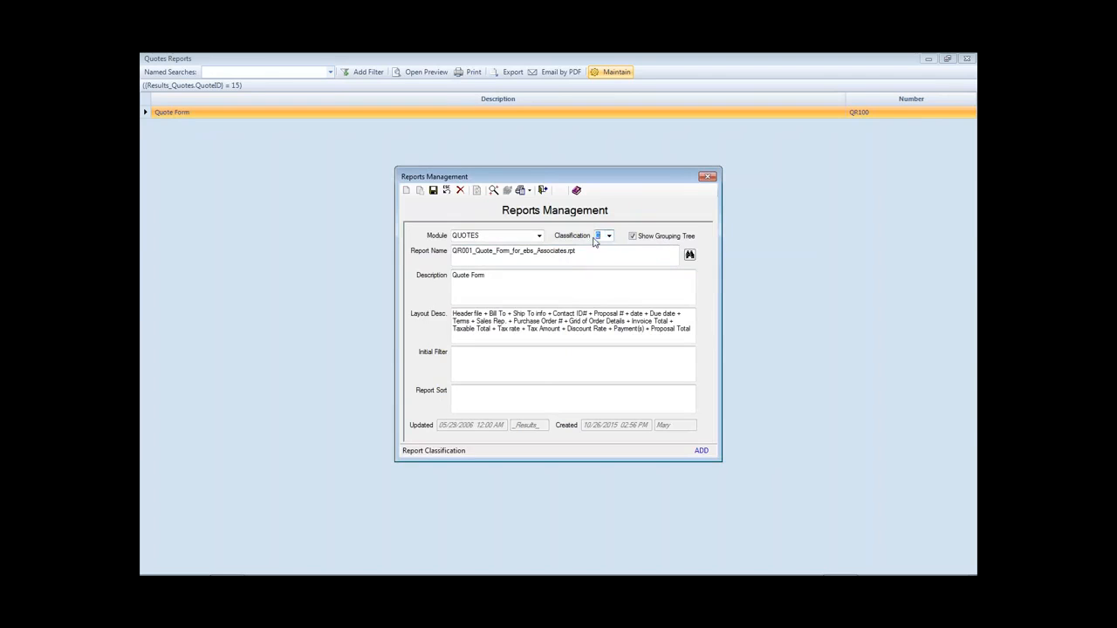
click(536, 272)
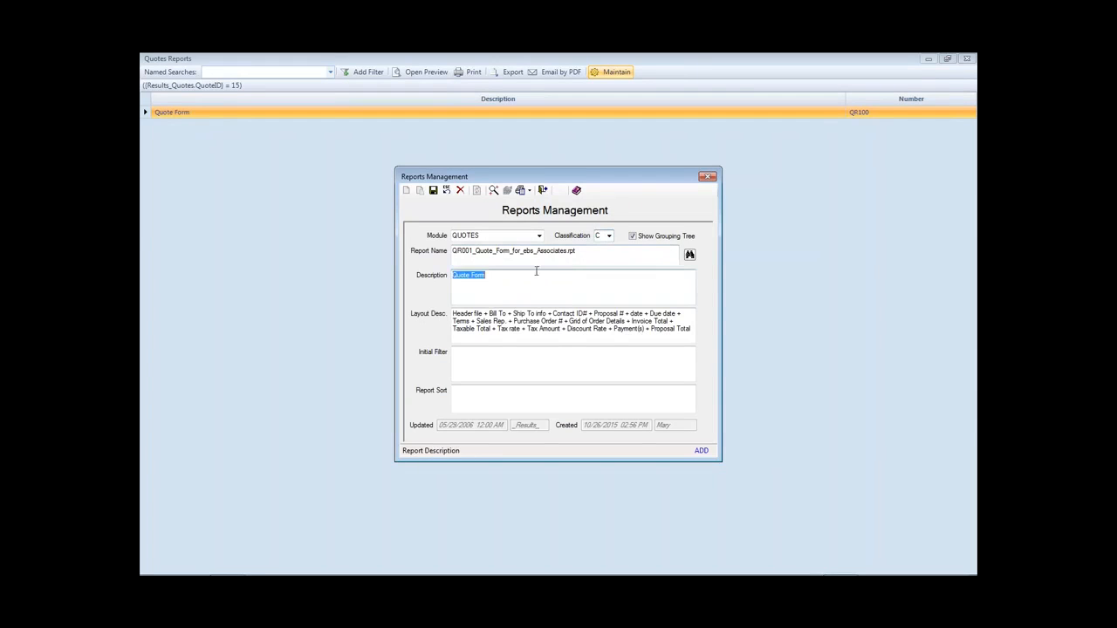
key(Home)
text(CUSTOM -)
click(434, 191)
- Close Reports Management and restore the Quotes Reports window to a smaller size
click(708, 176)
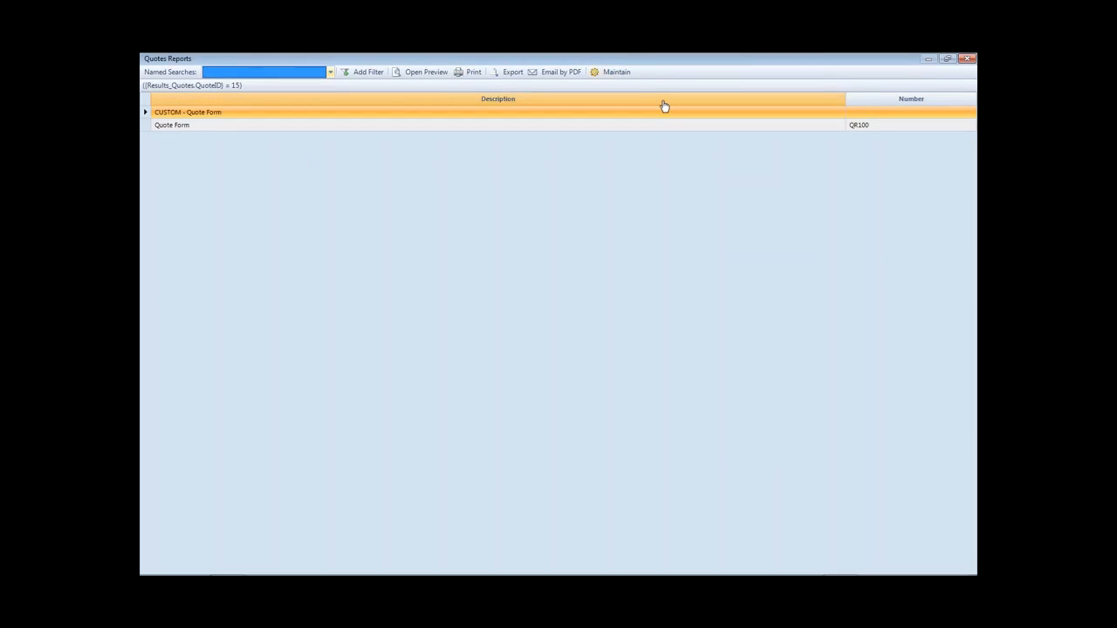
click(423, 286)
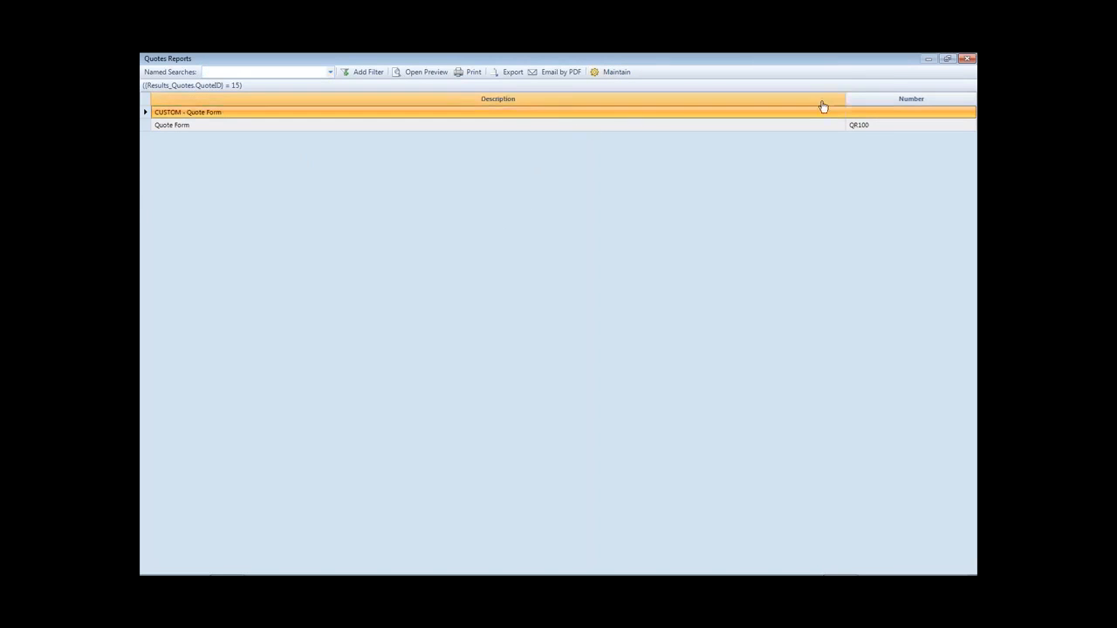
click(947, 58)
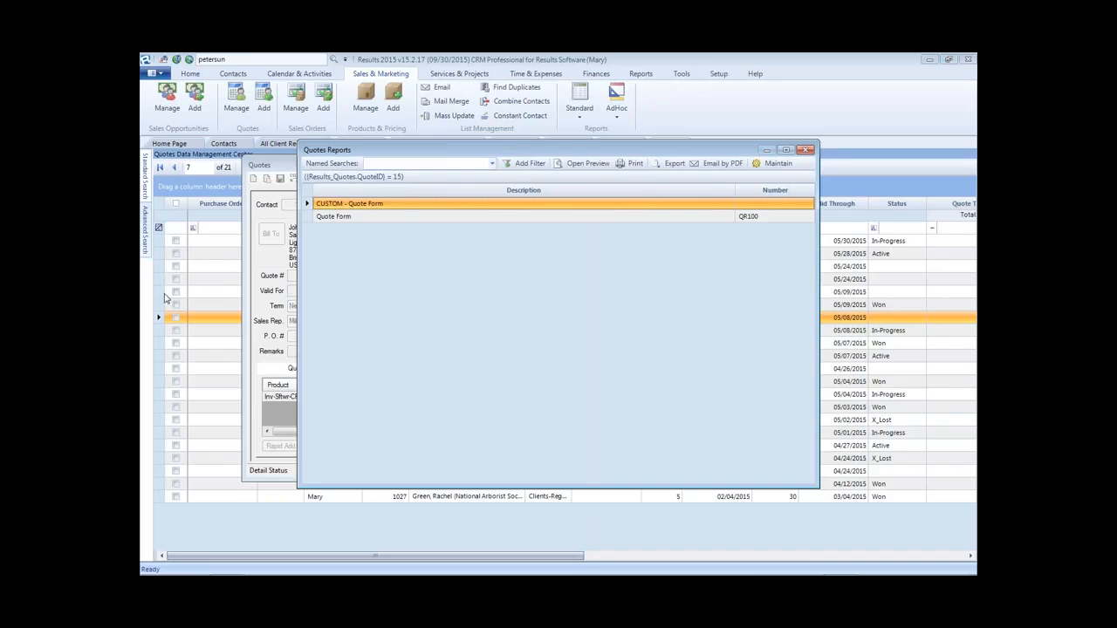
- Preview CUSTOM - Quote Form for quote 15 with the group tree hidden, checking the ebs logo and 3,097.50 total
click(354, 217)
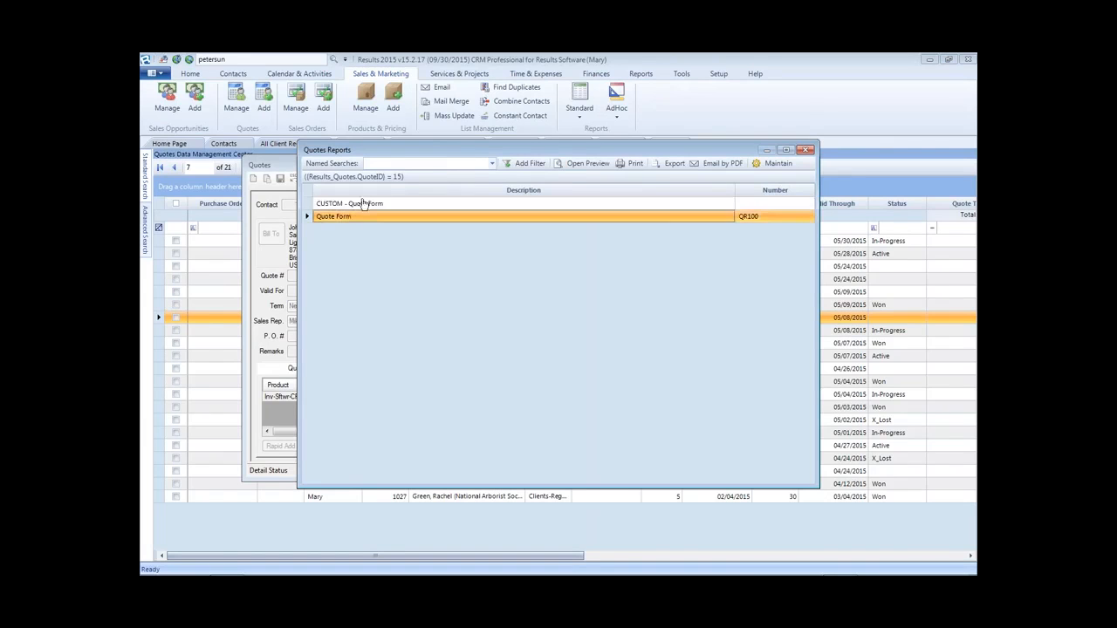
click(365, 204)
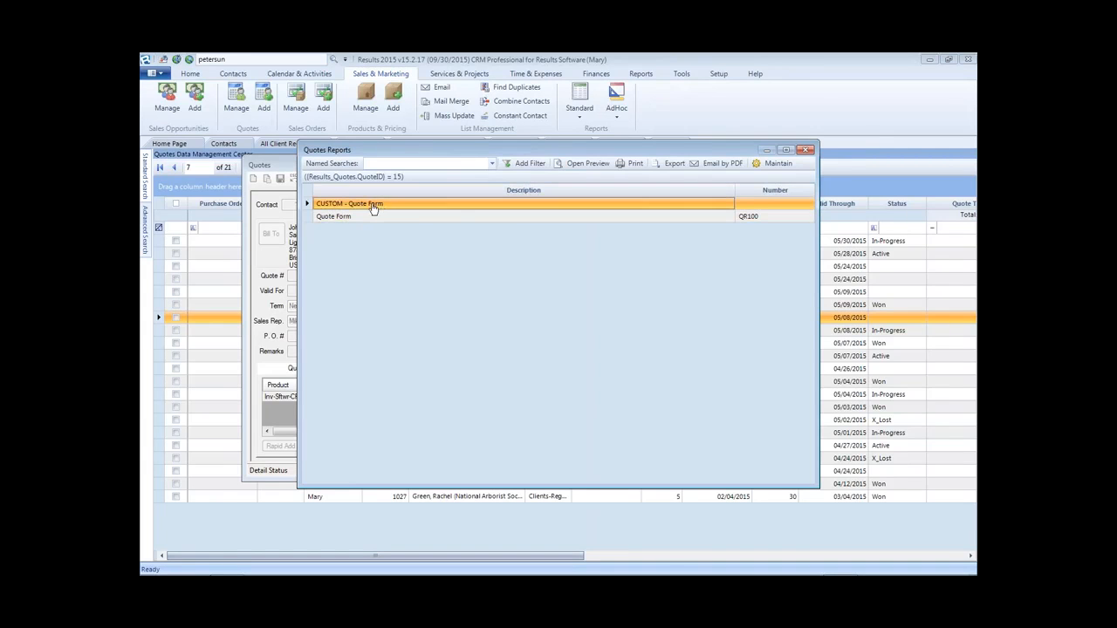
double_click(373, 206)
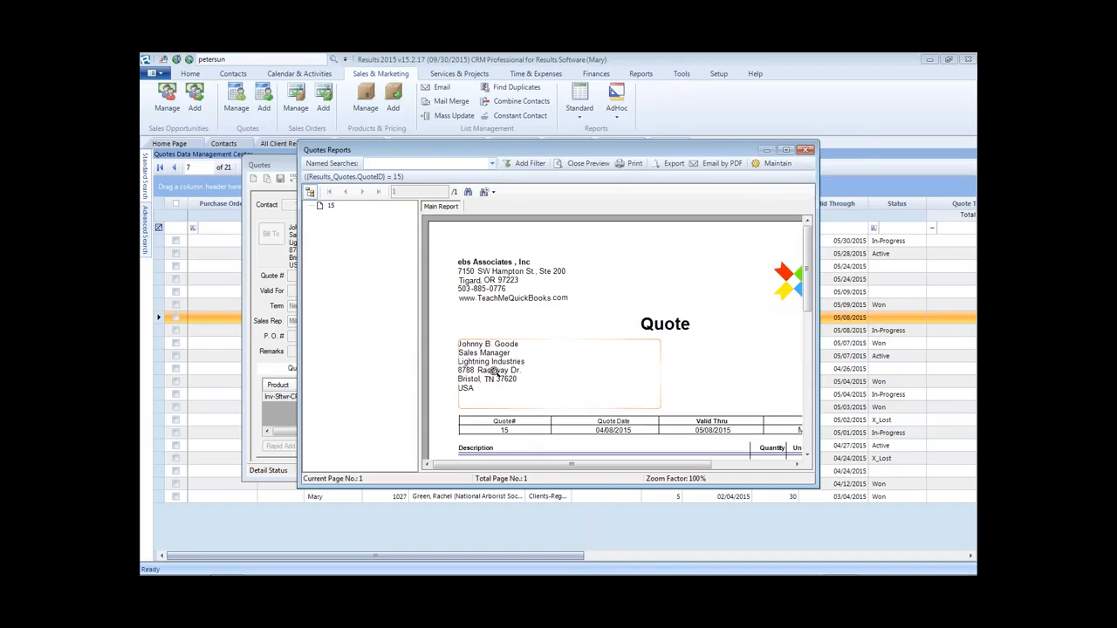
click(310, 192)
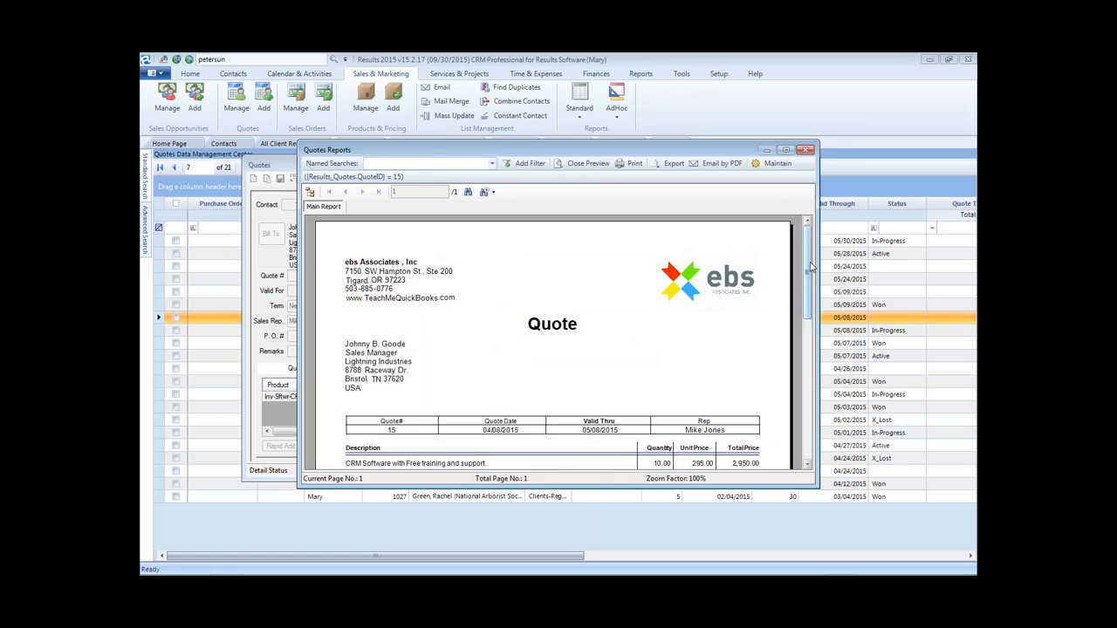
scroll(810, 267, down, 1)
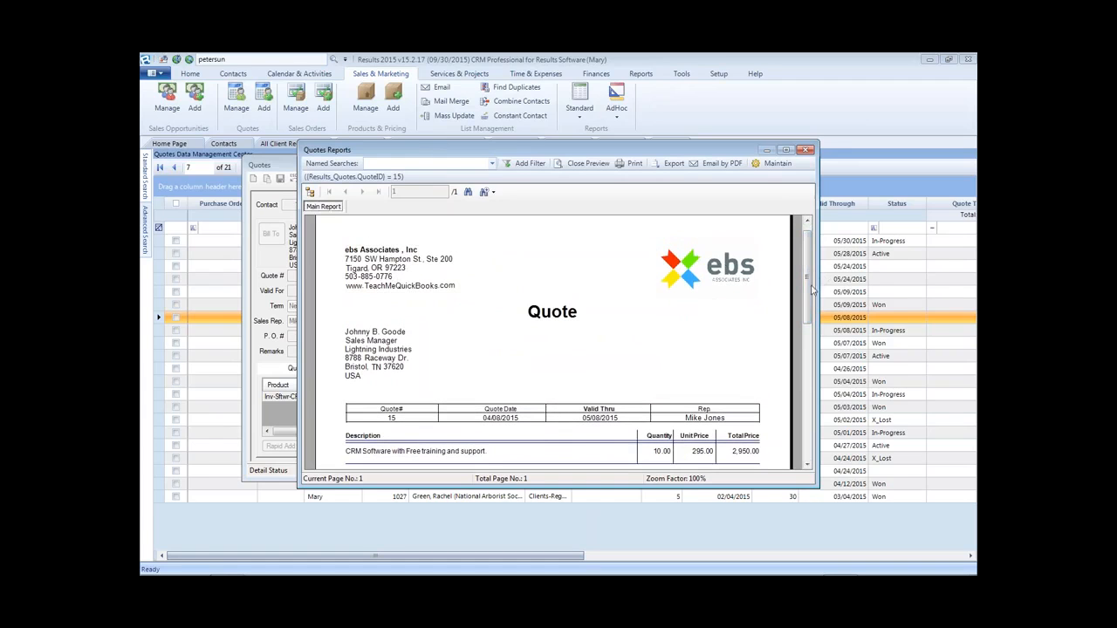
scroll(810, 284, down, 3)
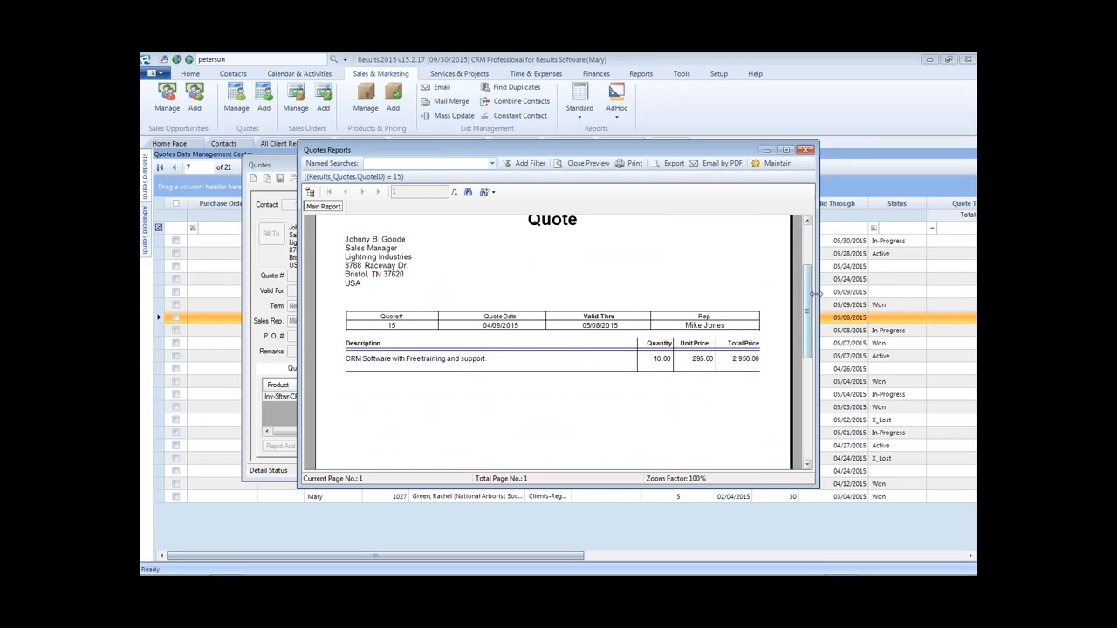
scroll(812, 296, down, 5)
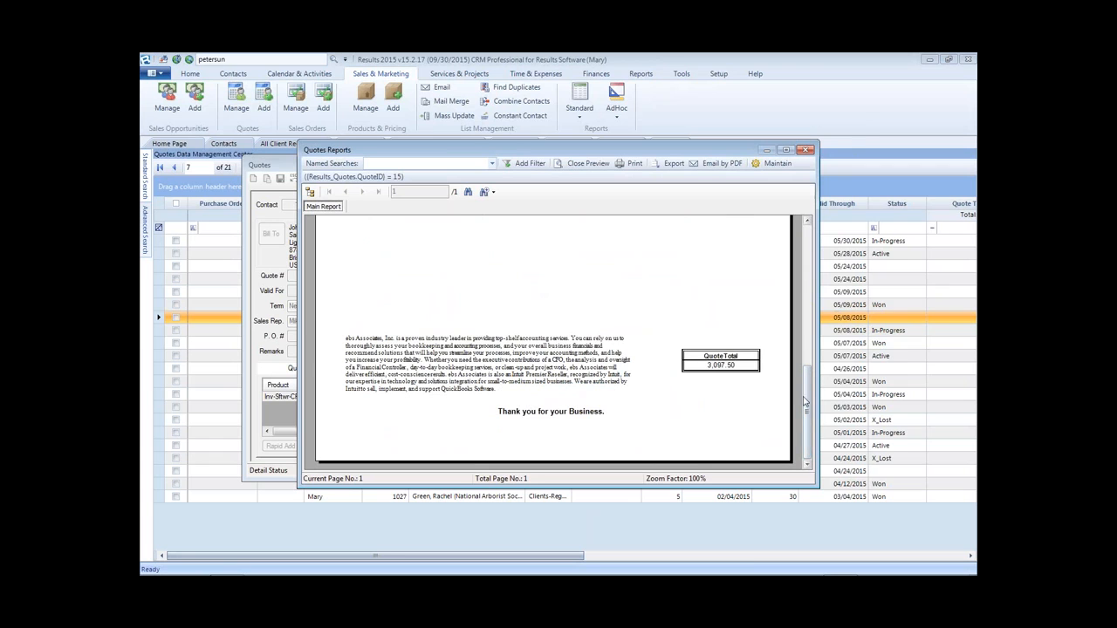
drag(806, 398, 810, 245)
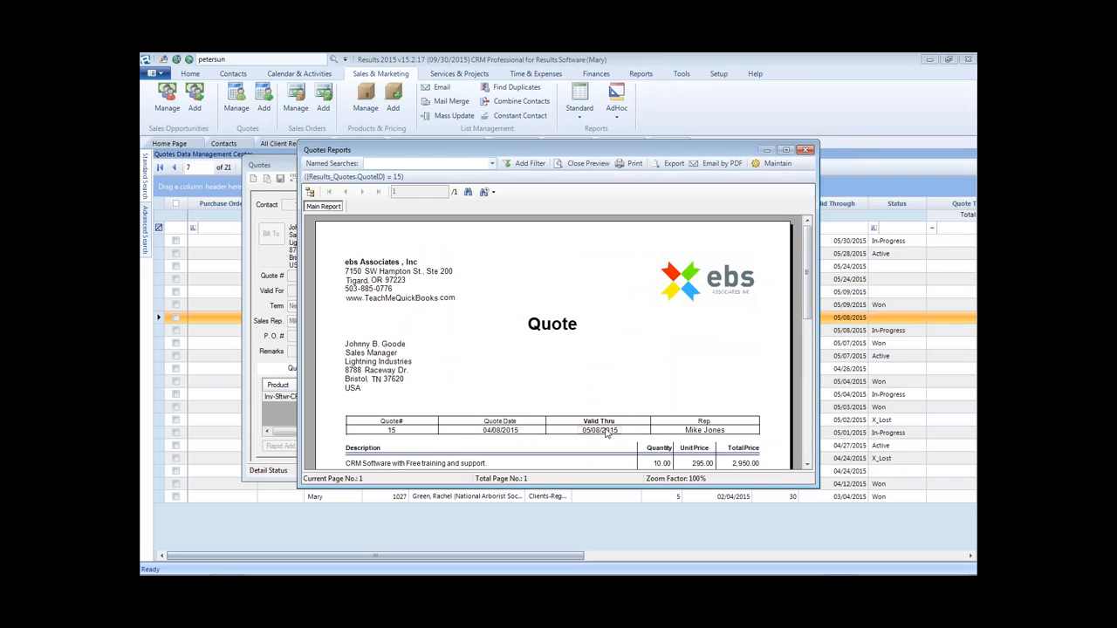
- Maximize the Quotes Reports window and zoom the preview to Whole Page
click(786, 151)
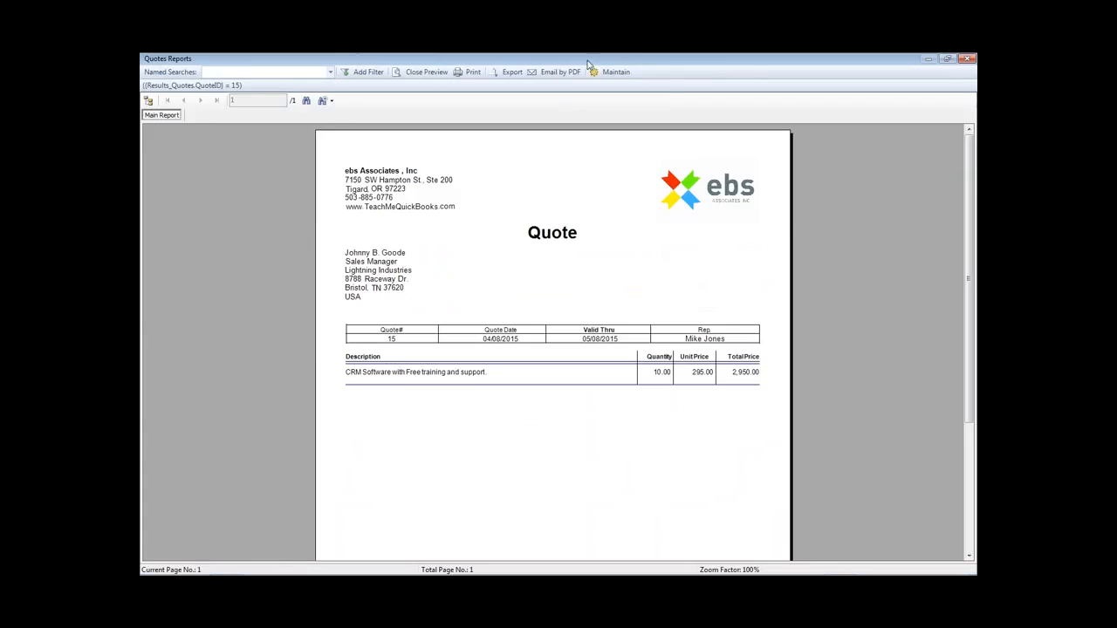
click(331, 101)
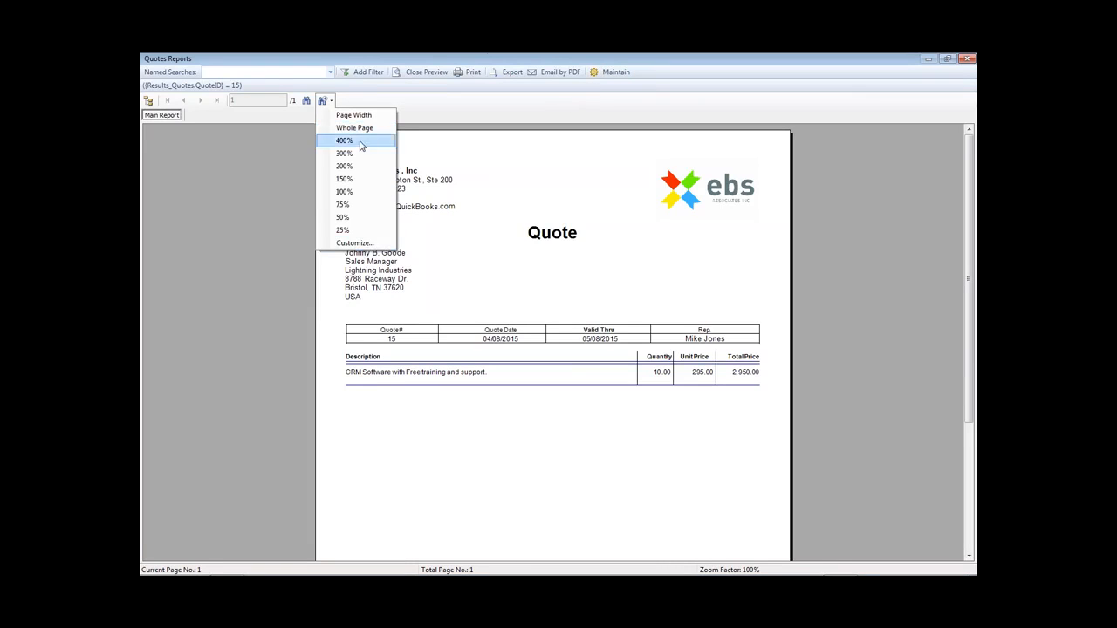
click(360, 129)
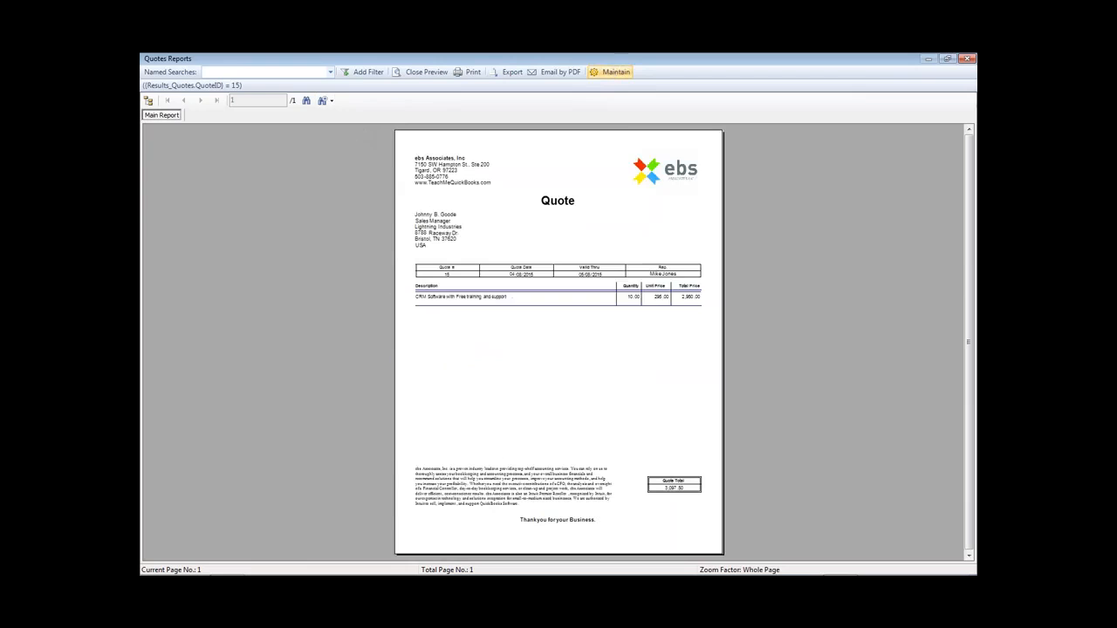
- Open and close the report's Maintain settings unchanged, then close the Quotes Reports window
click(615, 73)
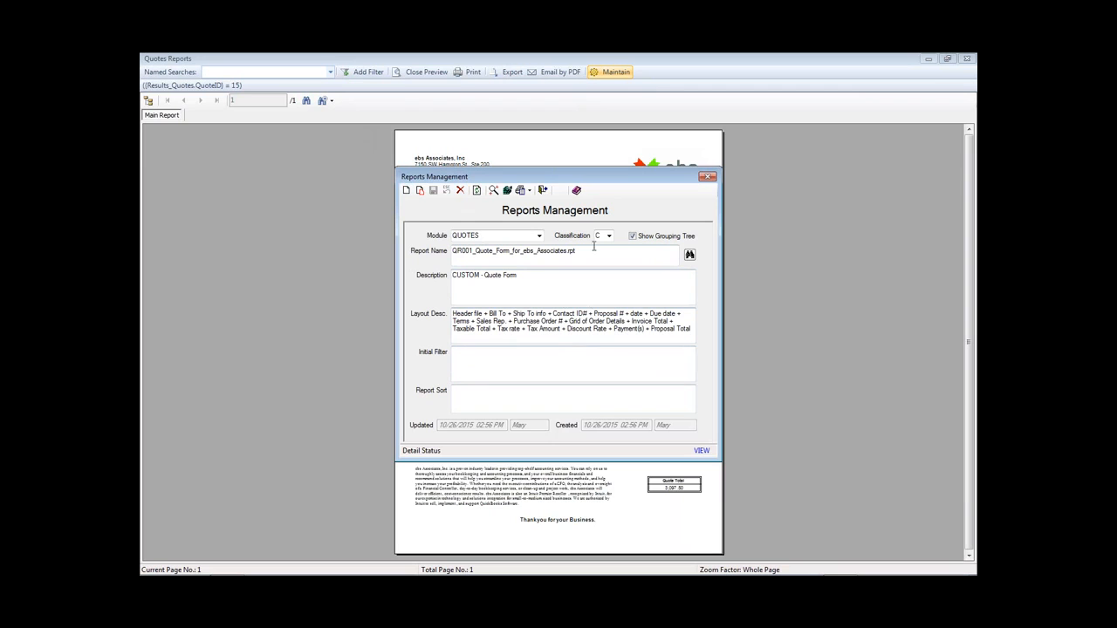
click(707, 178)
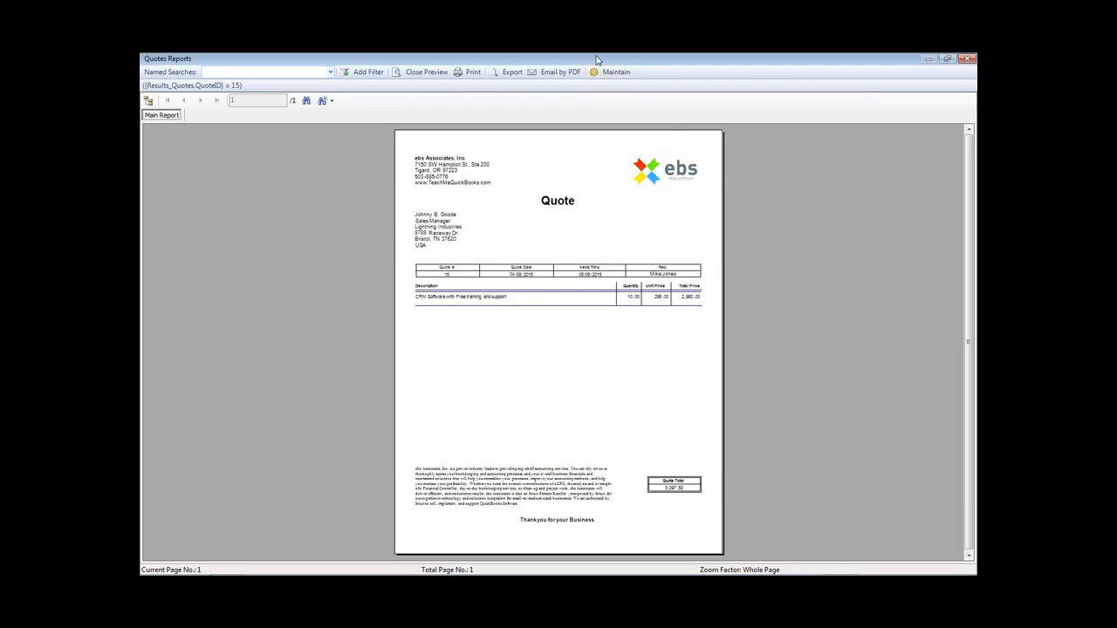
click(970, 58)
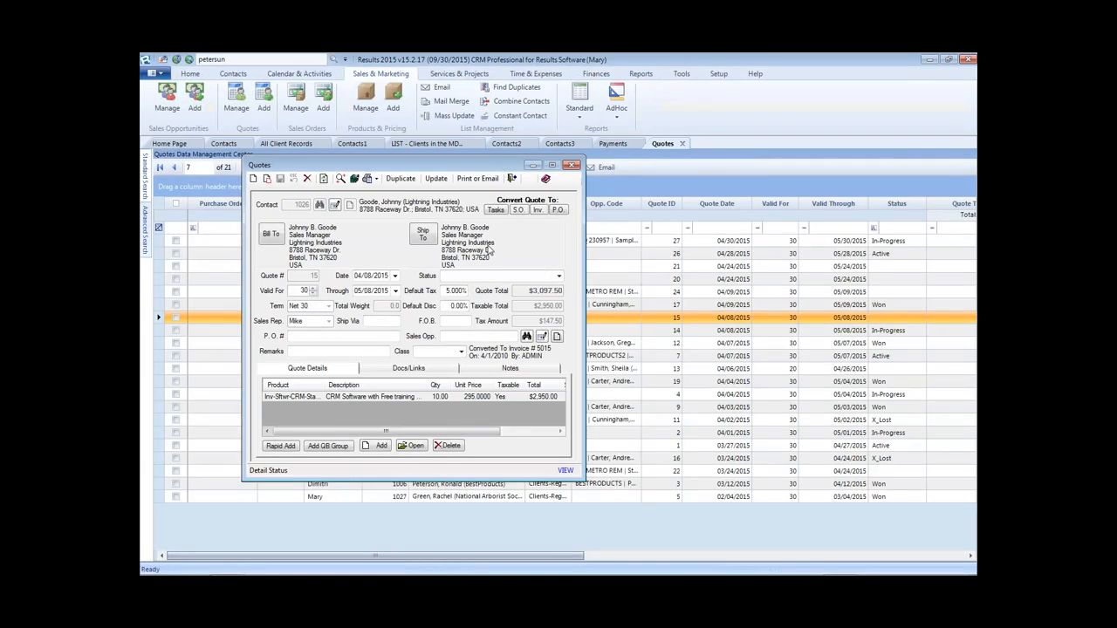
- Close quote 15, open quote 24 for DC Metro Remodelers, and preview it in CUSTOM - Quote Form
click(478, 180)
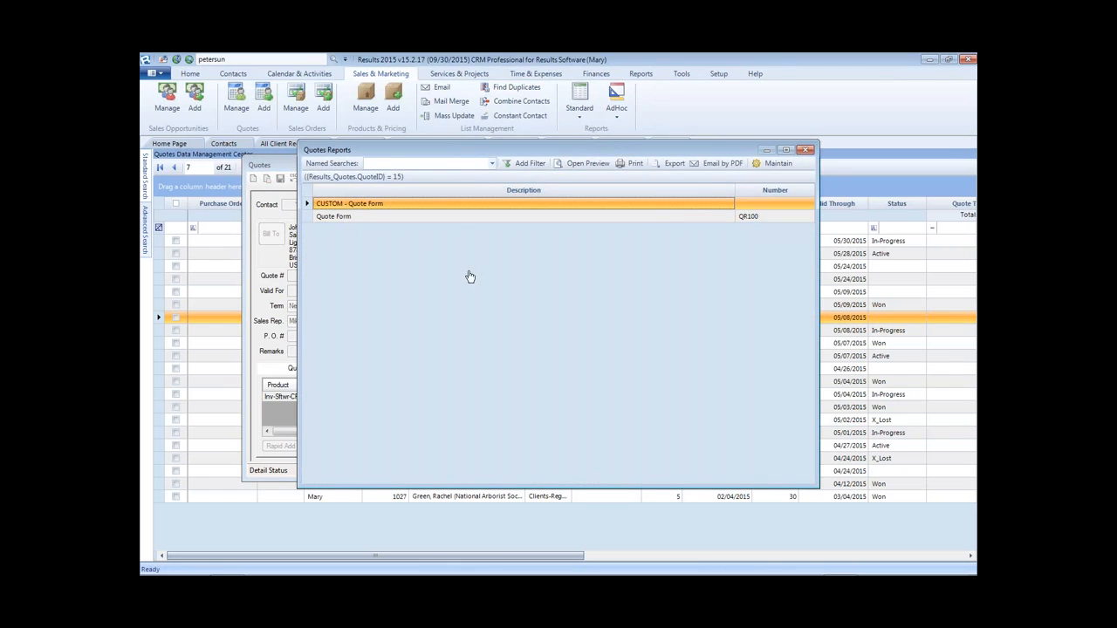
click(807, 150)
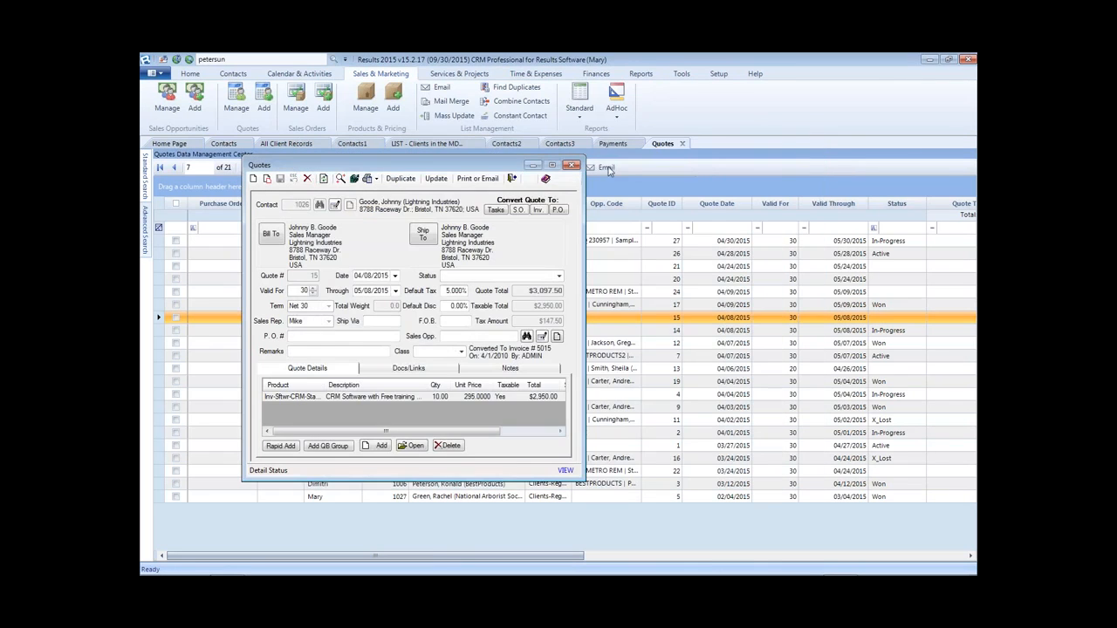
click(592, 166)
double_click(497, 292)
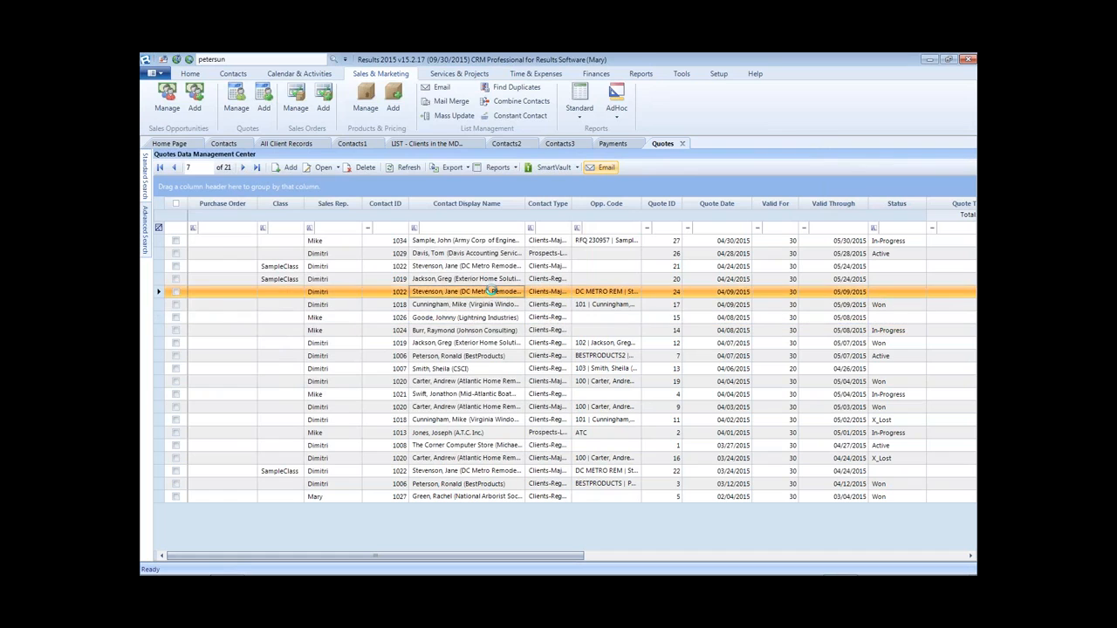
click(405, 106)
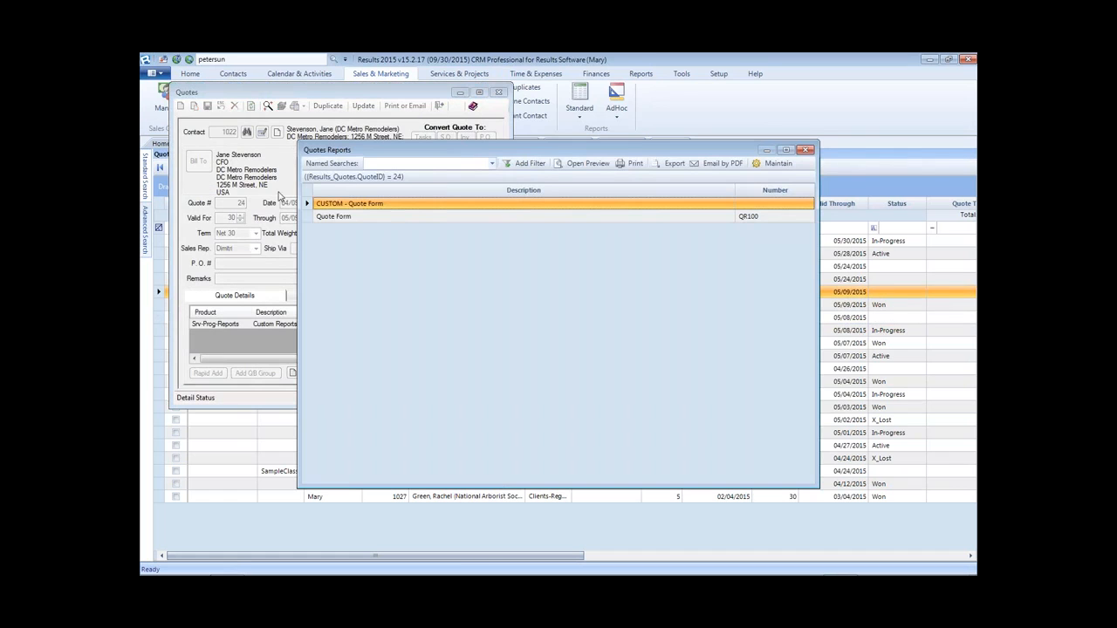
double_click(351, 204)
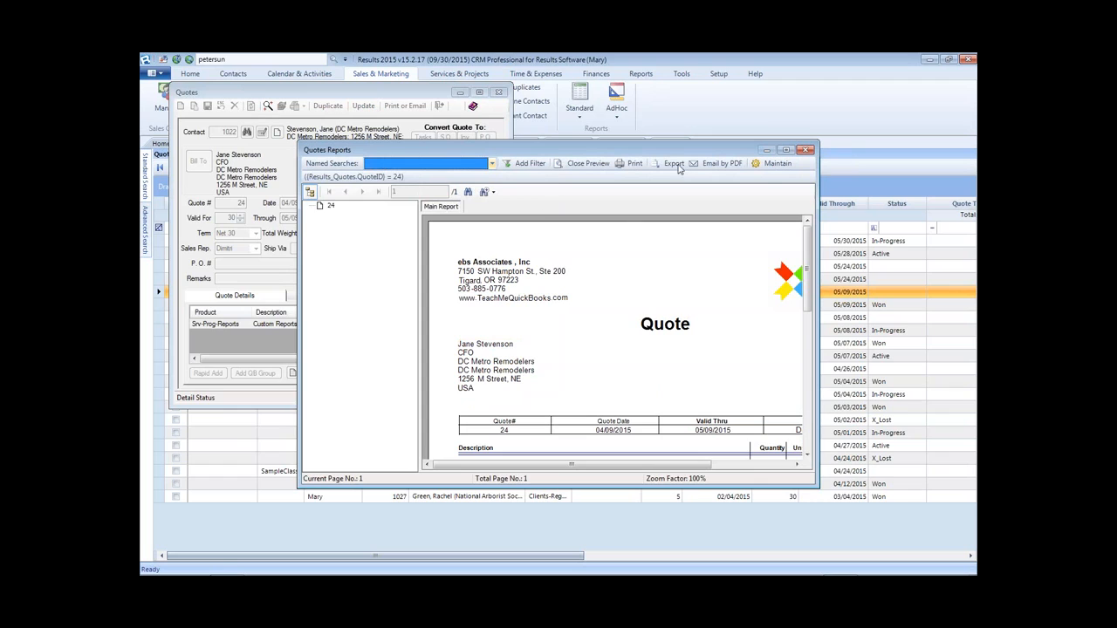